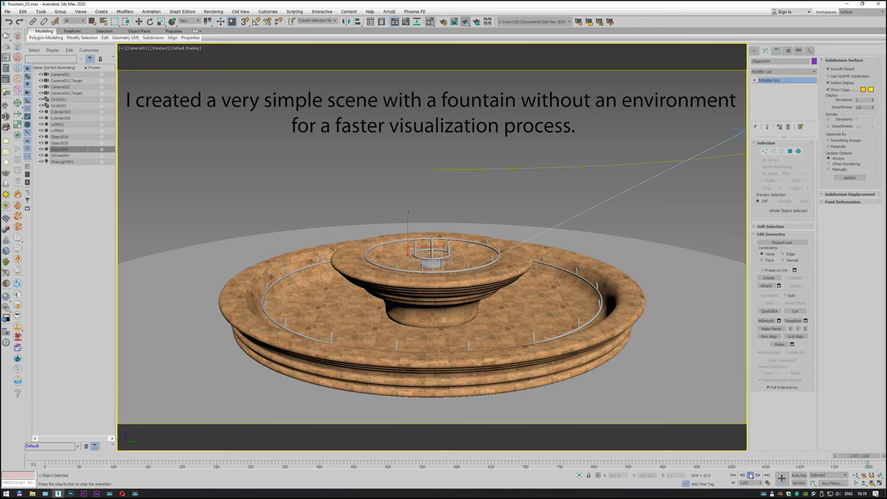
- Stop the fountain animation and switch the viewport from the camera to a free Perspective view
click(750, 475)
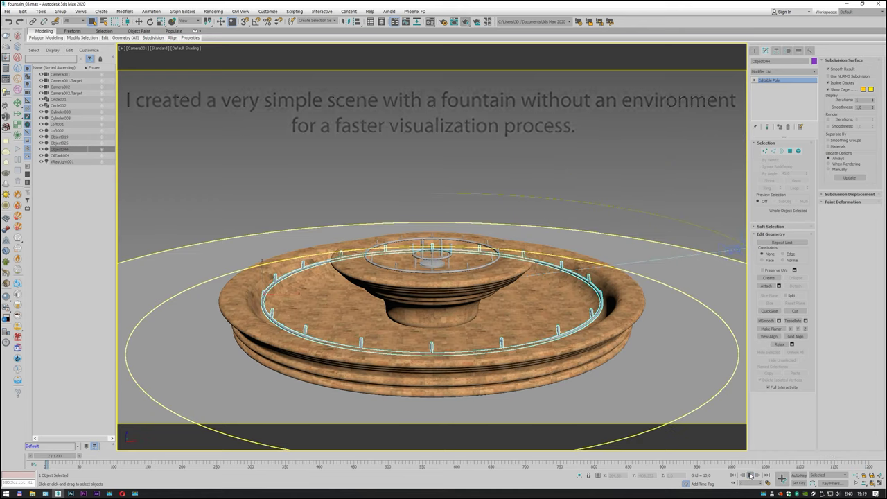
click(135, 50)
click(166, 73)
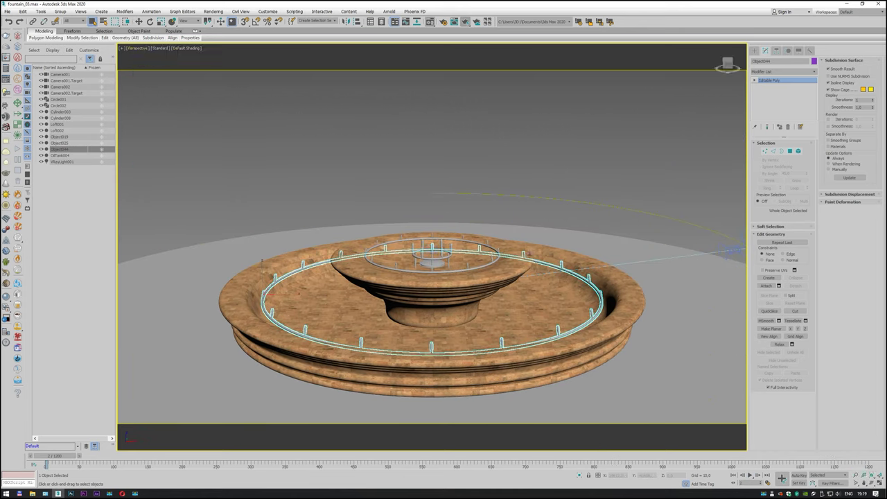
click(864, 482)
drag(488, 180, 480, 294)
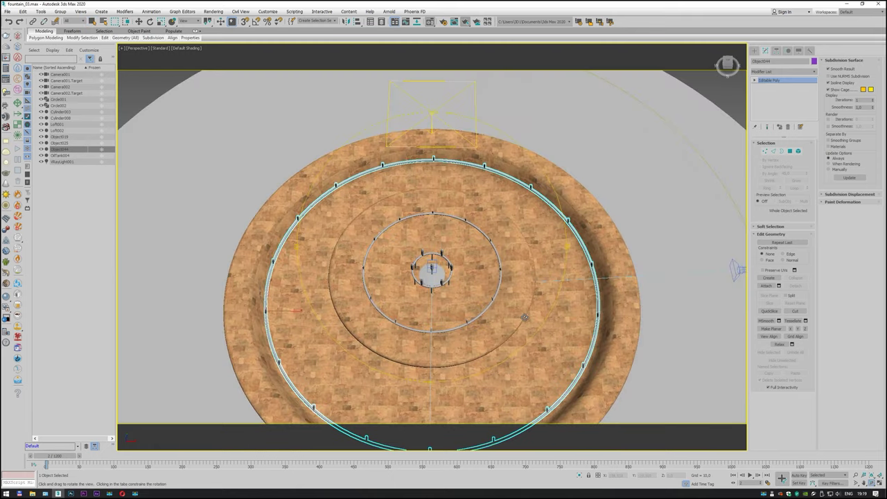
right_click(479, 294)
- Draw a circle spline, reset it to the fountain centre and raise it toward the upper bowl
click(754, 50)
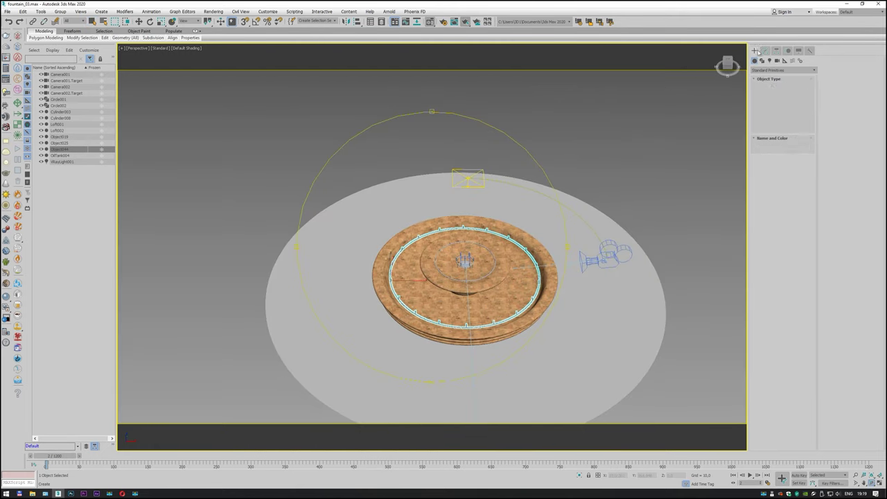
click(761, 60)
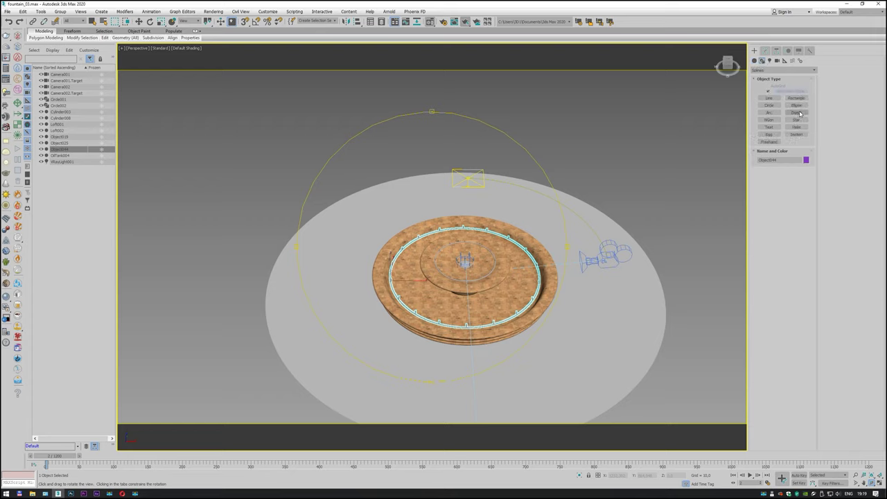
click(769, 105)
drag(591, 306, 633, 307)
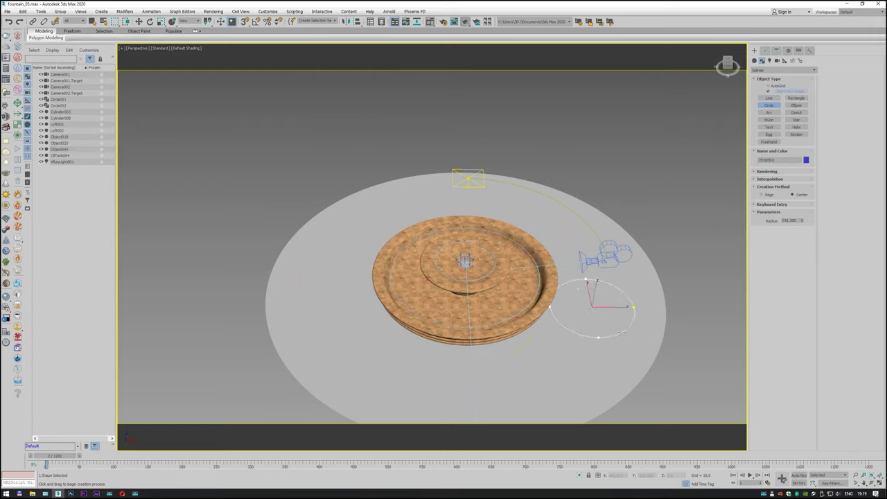
click(139, 22)
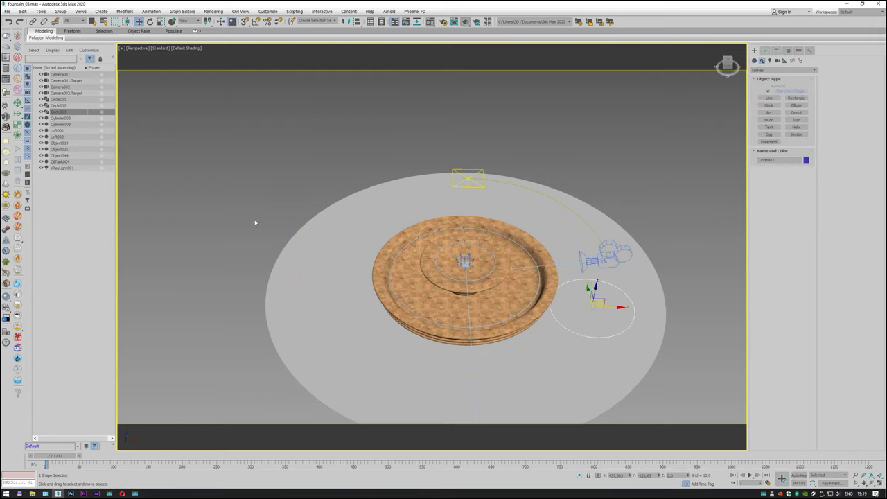
right_click(630, 476)
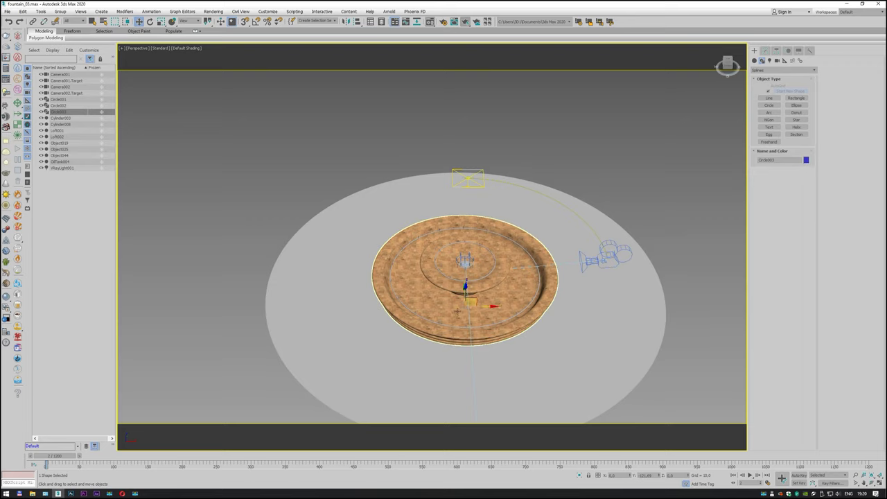
drag(466, 287, 470, 238)
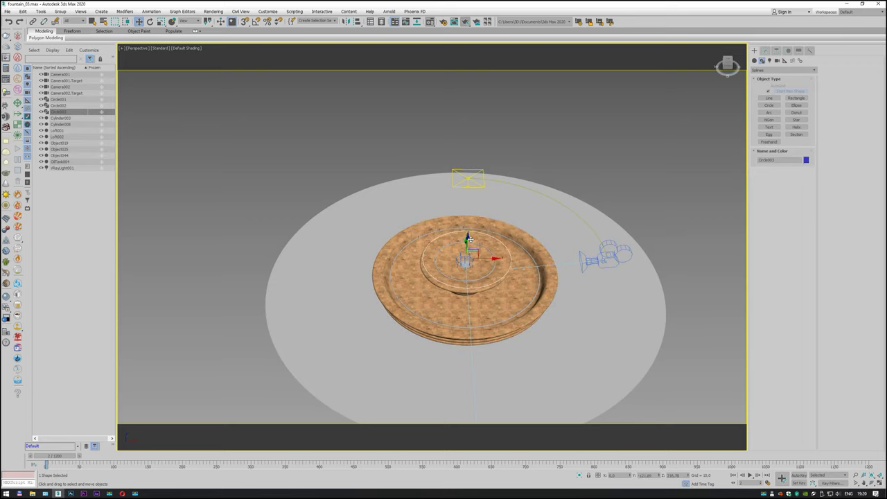
- In Top view, centre the circle on the fountain with its Y position at 0
click(137, 47)
click(153, 87)
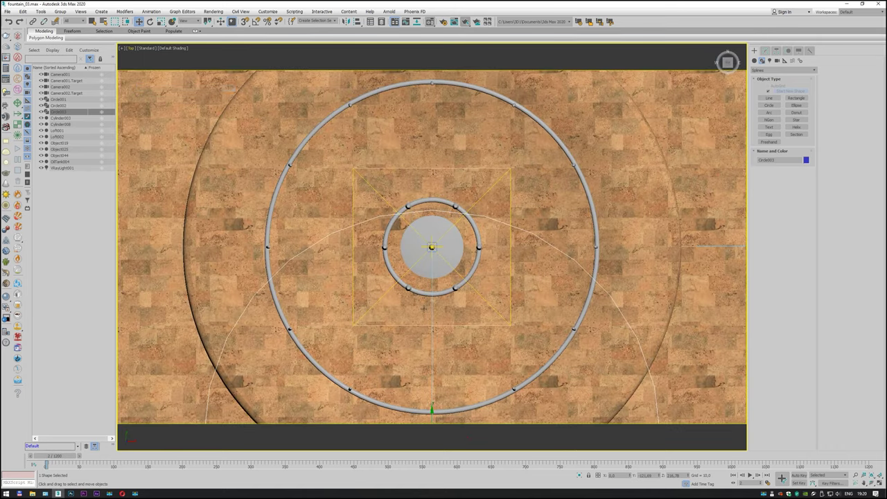
scroll(441, 273, down, 5)
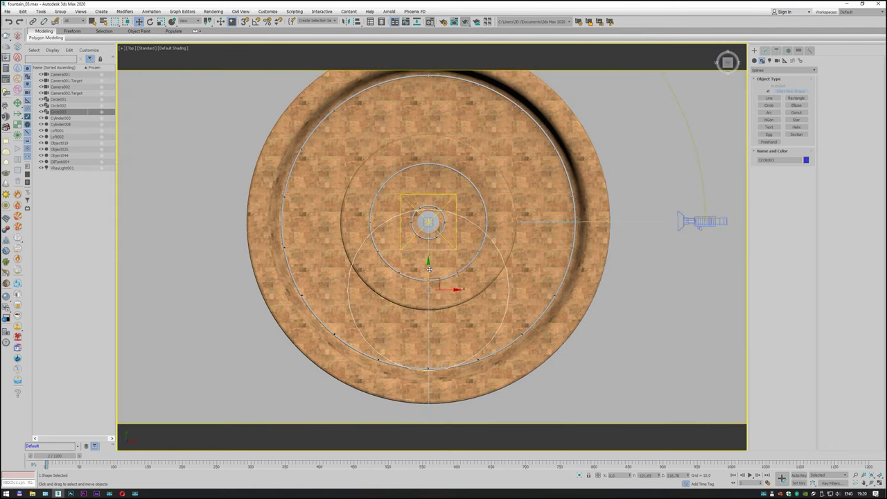
drag(425, 191, 426, 210)
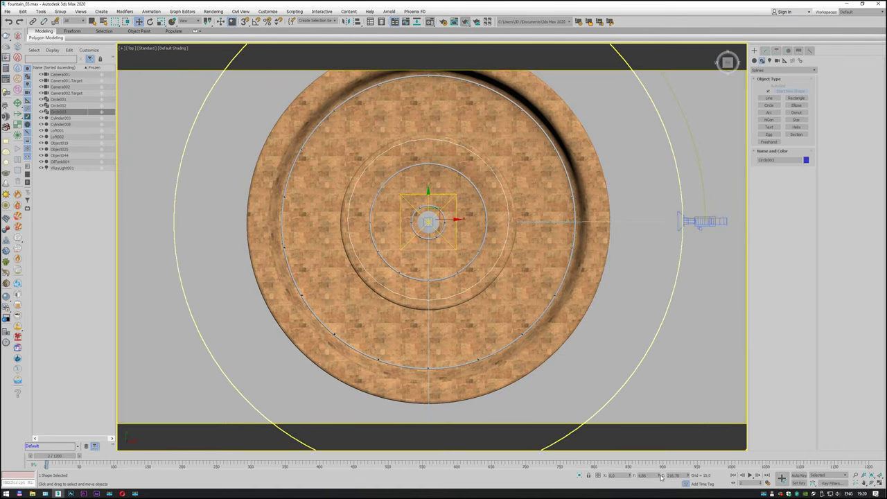
drag(661, 476, 681, 467)
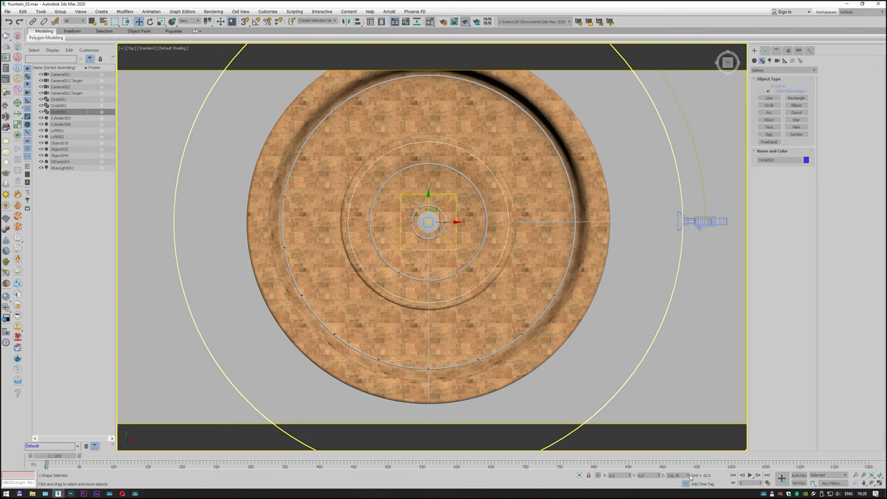
- Enlarge the circle's radius and convert it into an editable poly disc
click(765, 51)
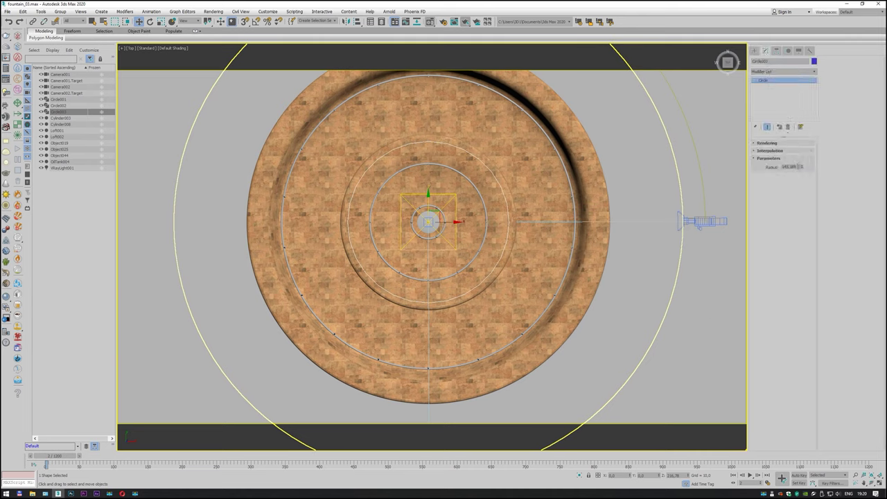
drag(803, 168, 801, 164)
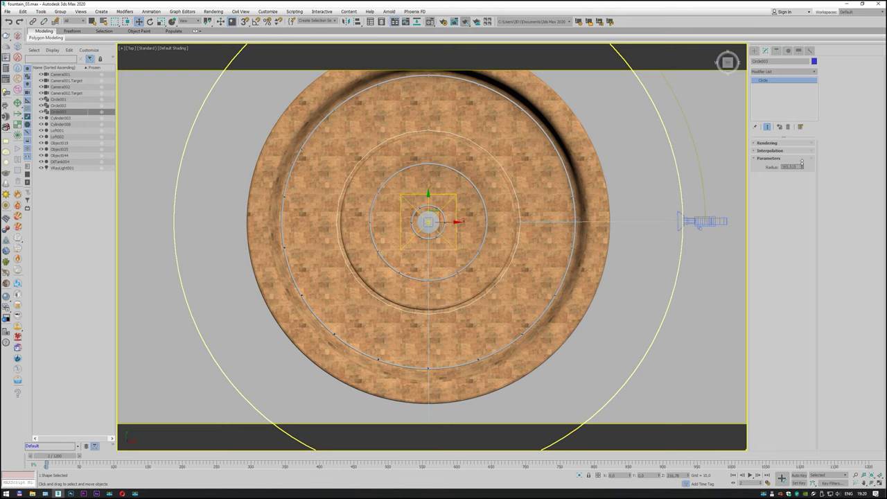
right_click(589, 202)
mouse_move(531, 278)
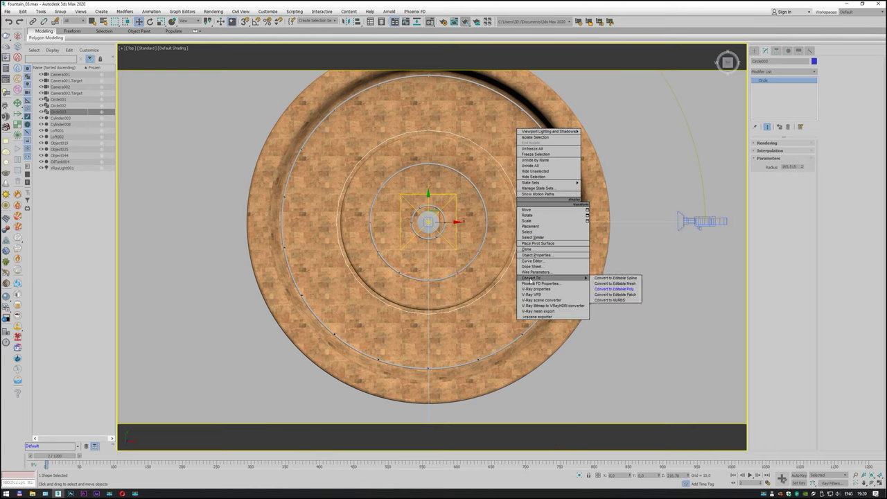
click(615, 289)
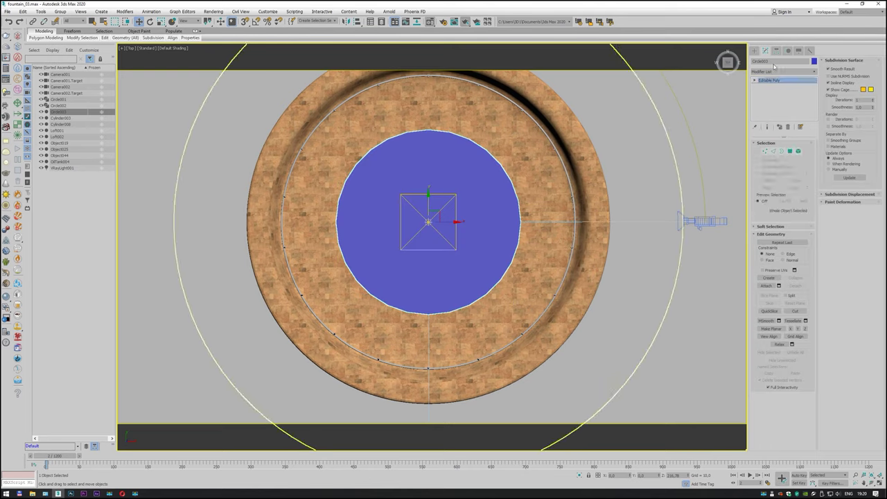
- Rename the blue disc to DEFLECTOR_01
drag(774, 66, 700, 62)
text(f)
key(Return)
scroll(499, 206, down, 3)
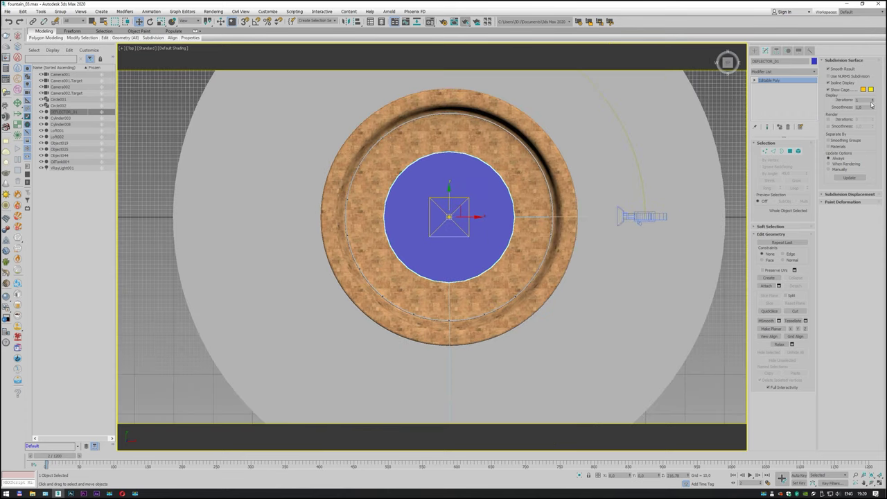
- Draw a second circle out to the basin rim, zero its X, and convert it to editable poly
click(755, 50)
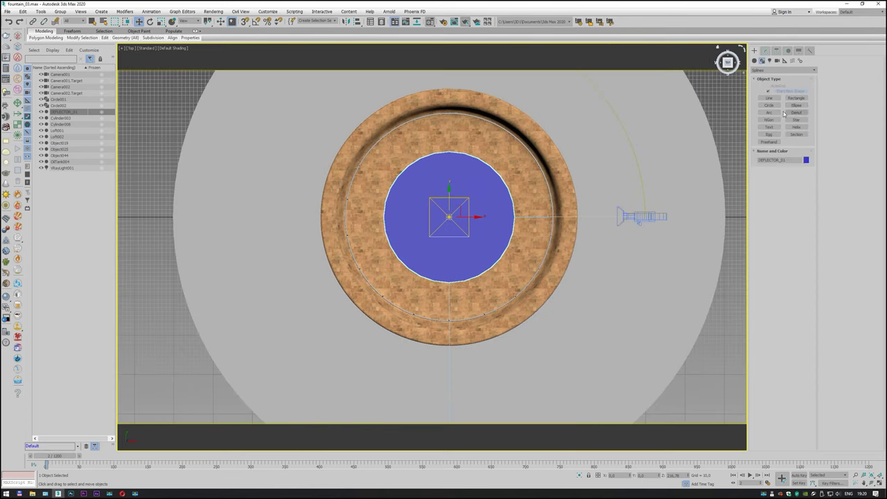
click(768, 104)
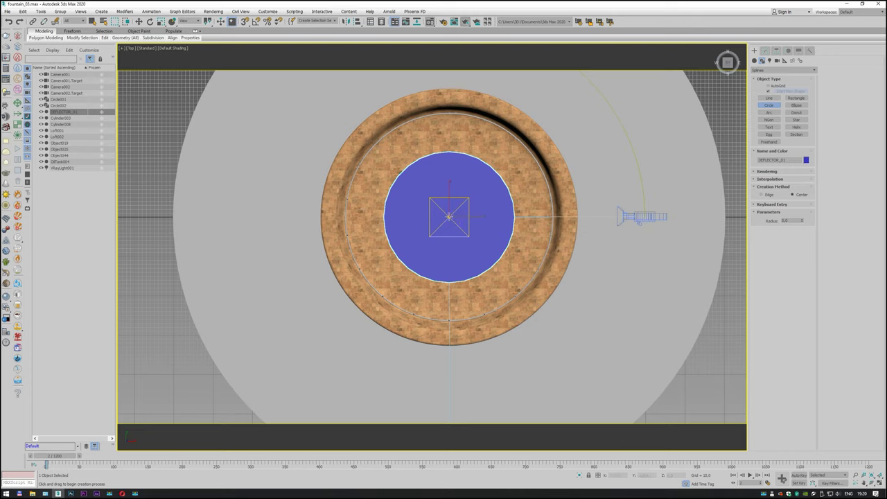
drag(449, 217, 461, 229)
drag(547, 276, 576, 270)
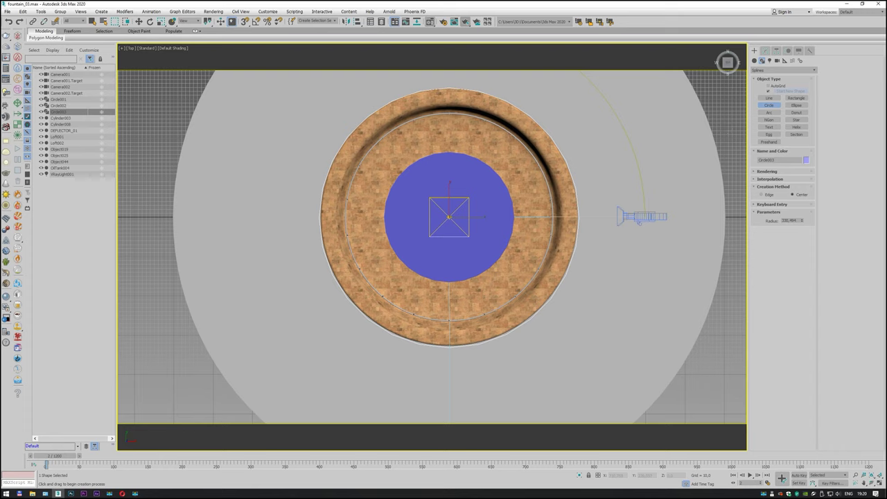
click(138, 21)
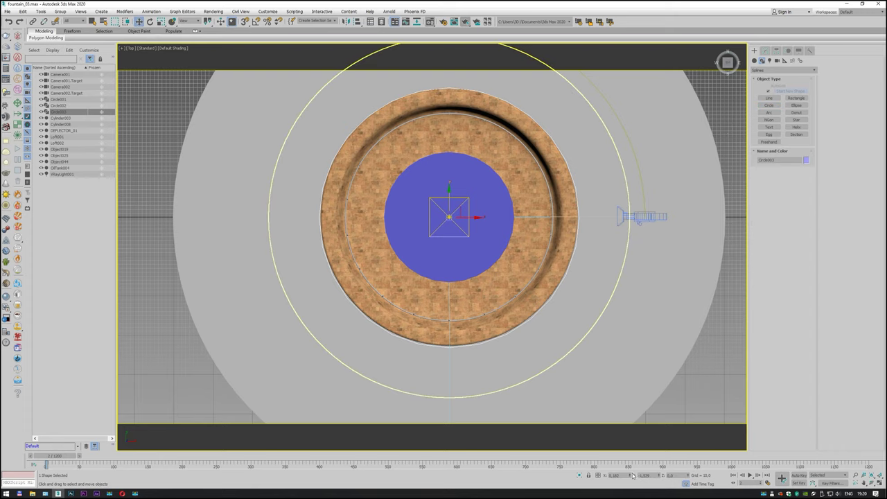
right_click(631, 475)
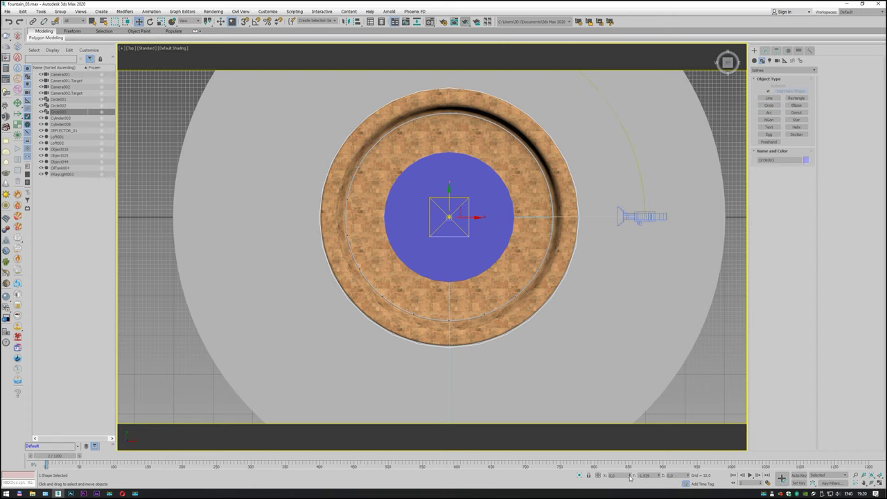
right_click(572, 257)
mouse_move(606, 331)
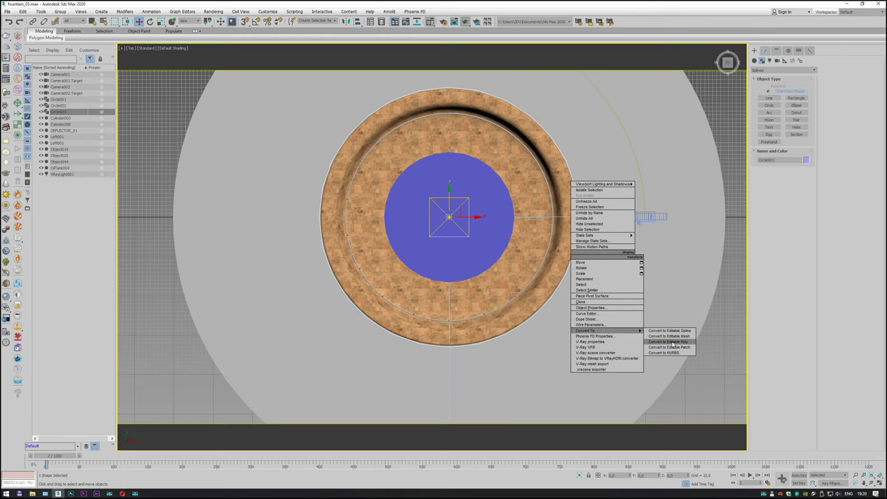
click(668, 342)
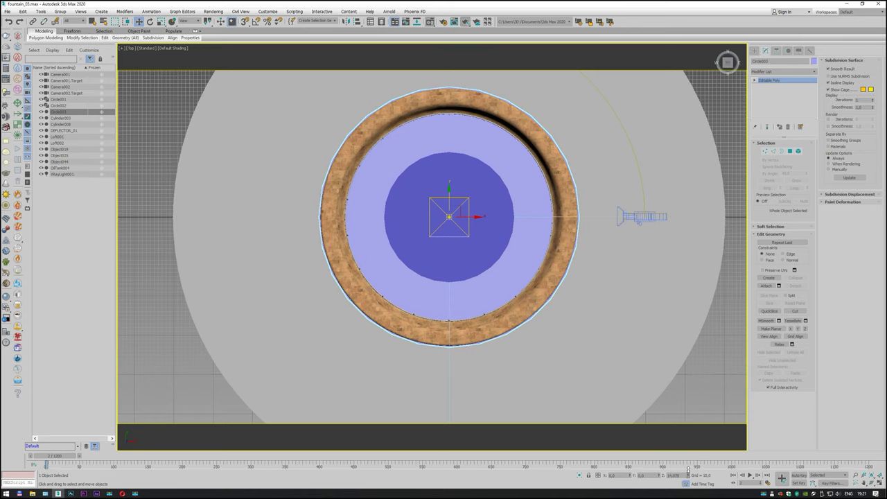
- Name the larger disc DEFLECTOR_02 and return to a side-on Perspective view
click(776, 63)
text(DEFLECTOR_02)
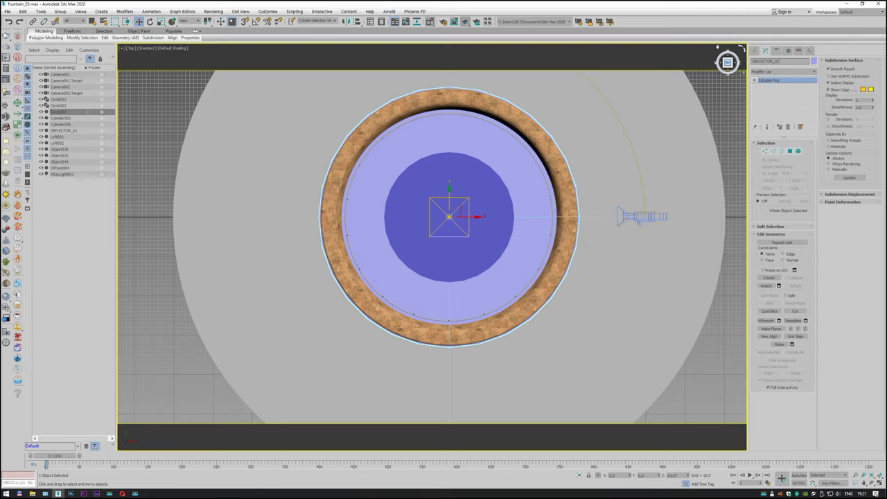
key(Return)
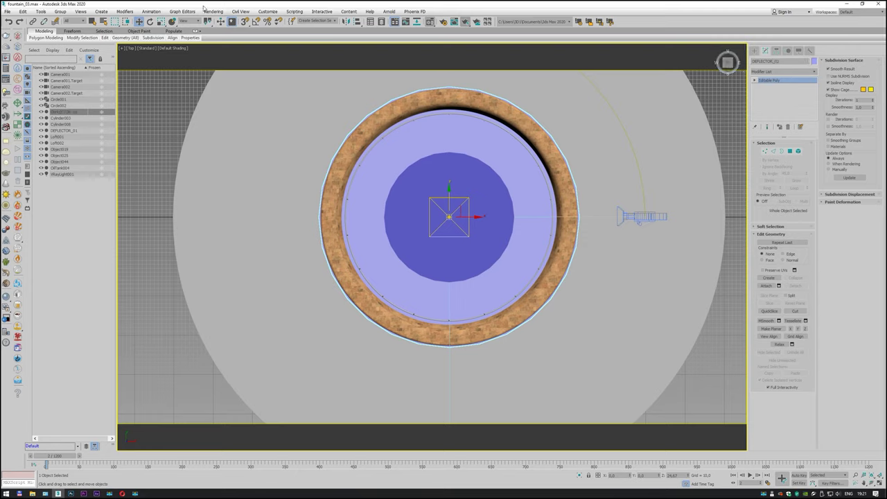
click(135, 51)
click(152, 72)
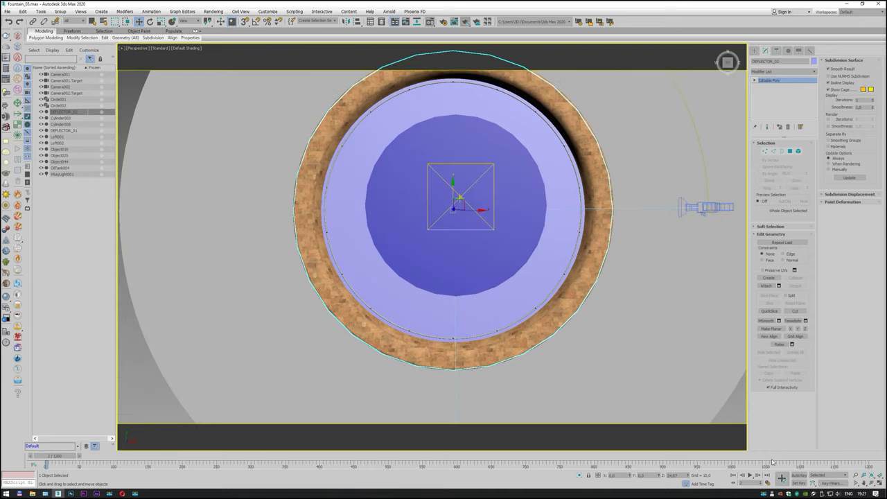
click(871, 483)
drag(493, 298, 495, 233)
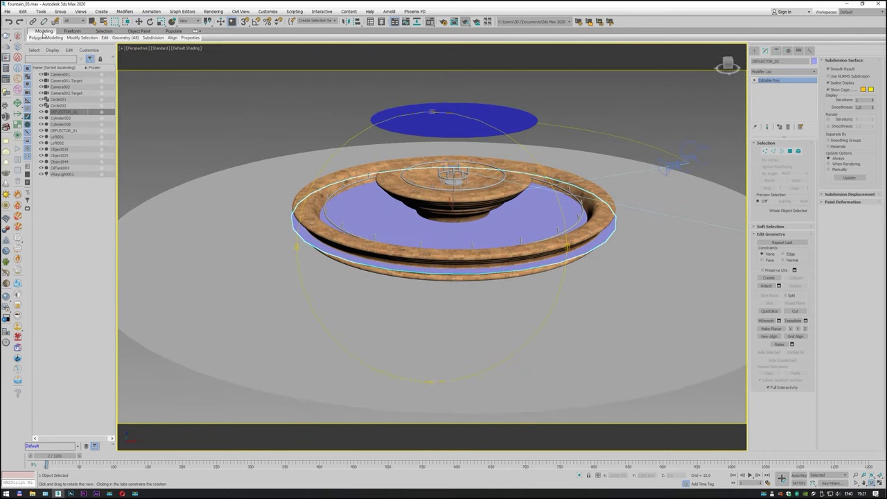
- Lower DEFLECTOR_01 onto the upper bowl, hide DEFLECTOR_02, and view the fountain from above
click(139, 21)
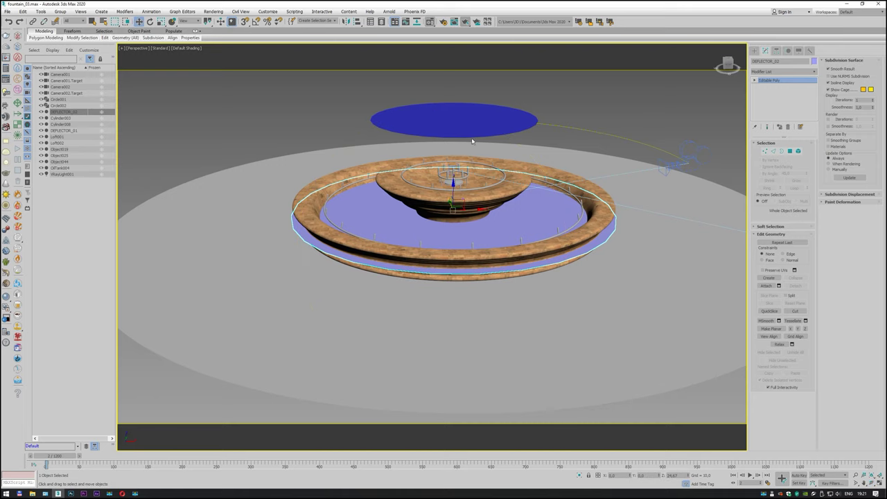
click(468, 128)
drag(453, 104, 454, 160)
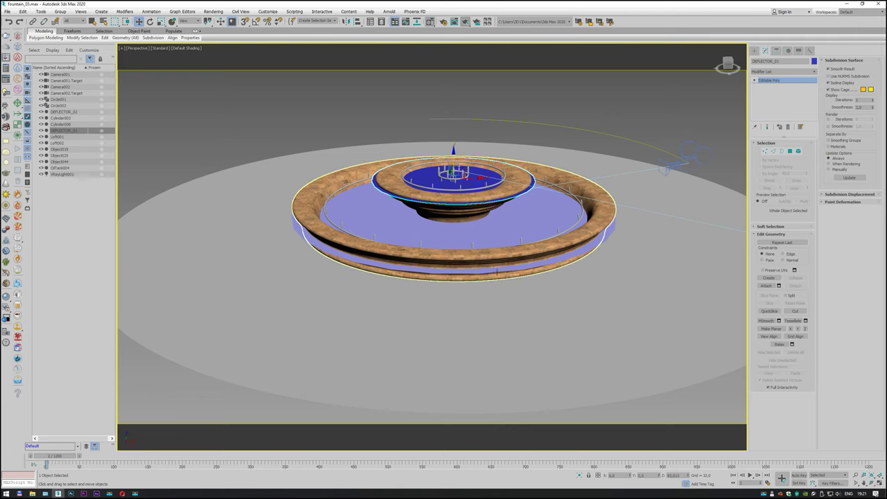
click(490, 271)
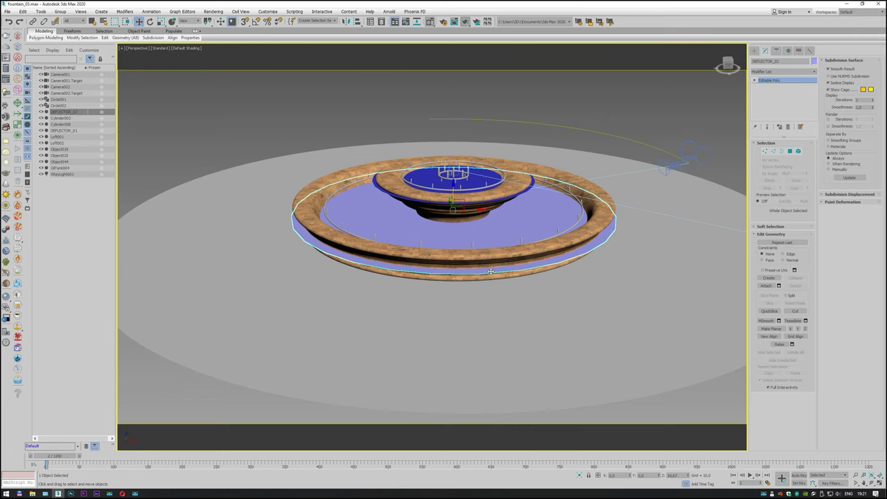
click(41, 111)
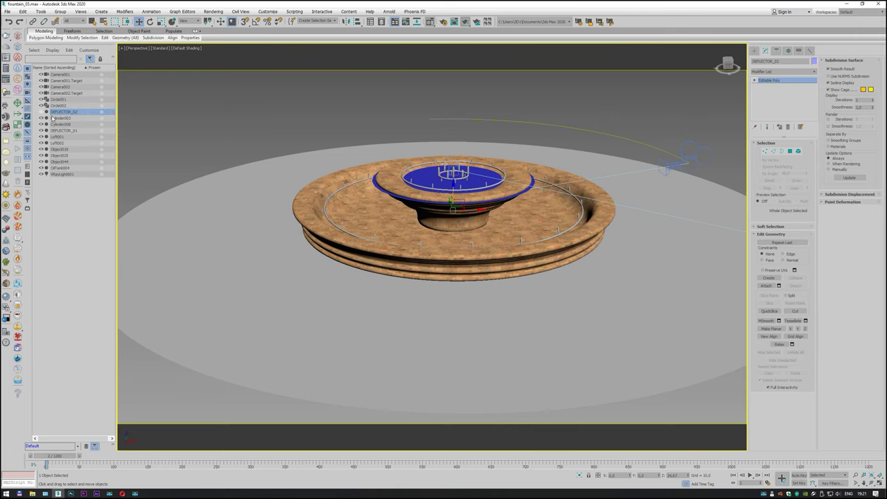
click(871, 483)
drag(429, 159, 425, 192)
scroll(523, 167, up, 3)
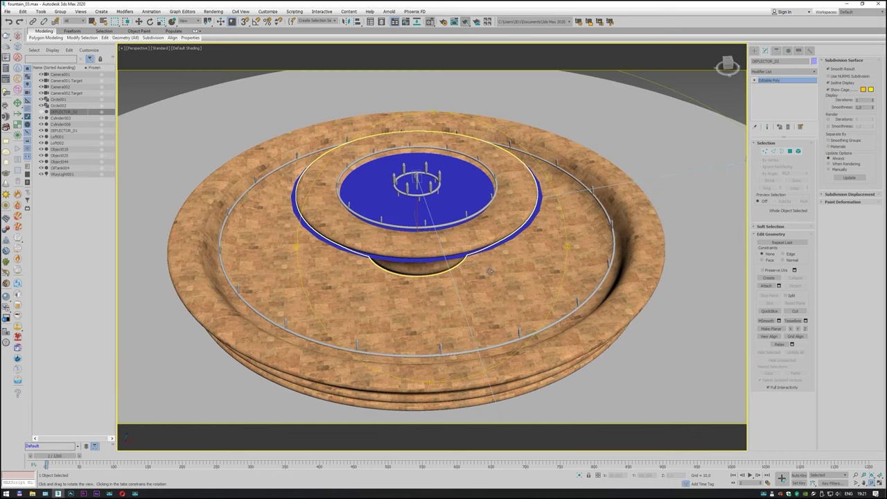
scroll(488, 264, down, 1)
click(755, 53)
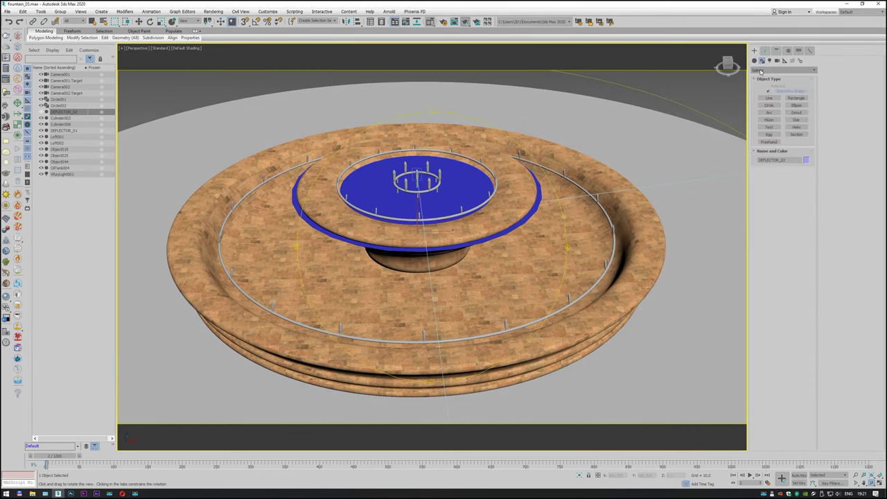
- Create a Super Spray particle emitter with icon size 20
click(766, 71)
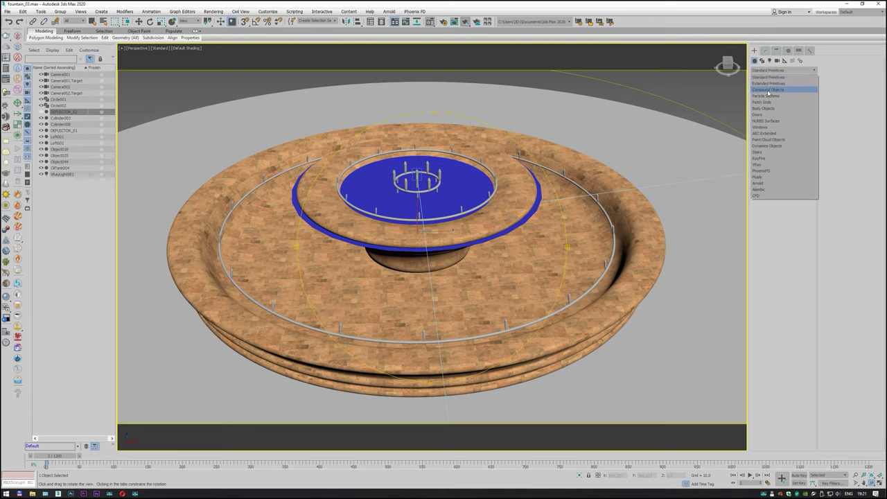
click(769, 96)
click(796, 99)
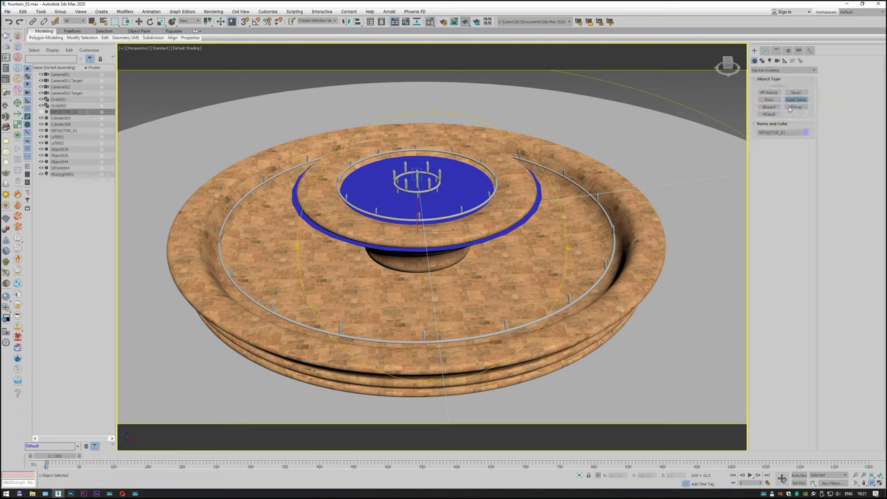
drag(657, 156, 673, 173)
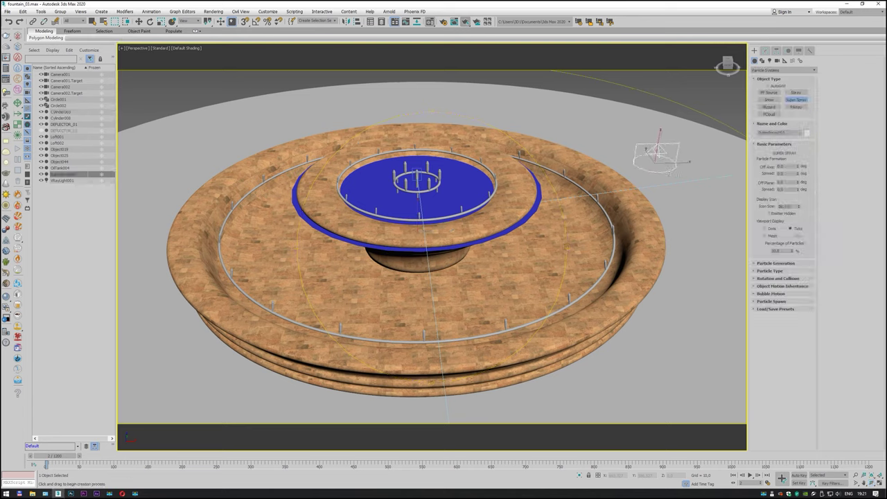
text(20)
key(Return)
- Centre the emitter at X 0, Y 0 and seat it on the central spout in Front view
click(138, 22)
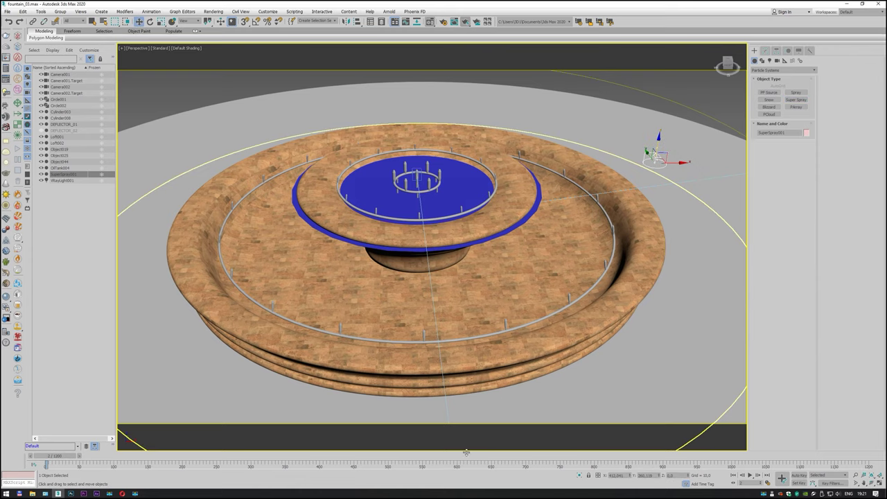
right_click(630, 476)
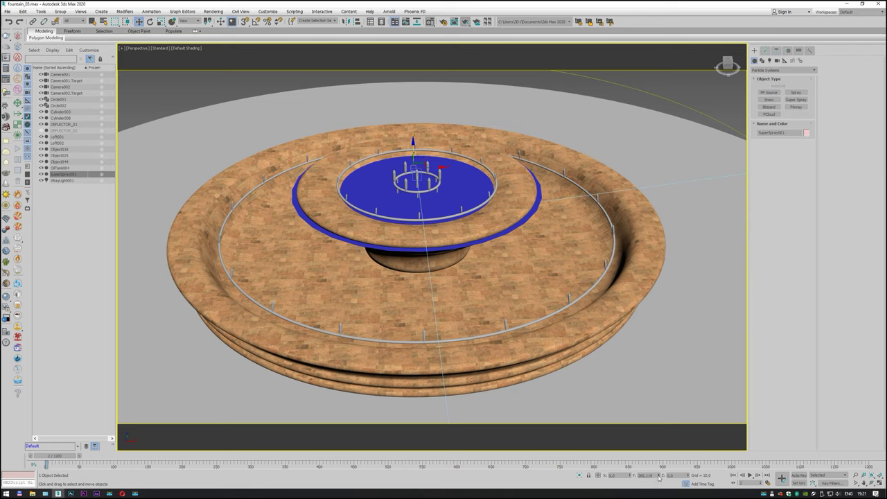
right_click(659, 476)
drag(418, 210, 418, 160)
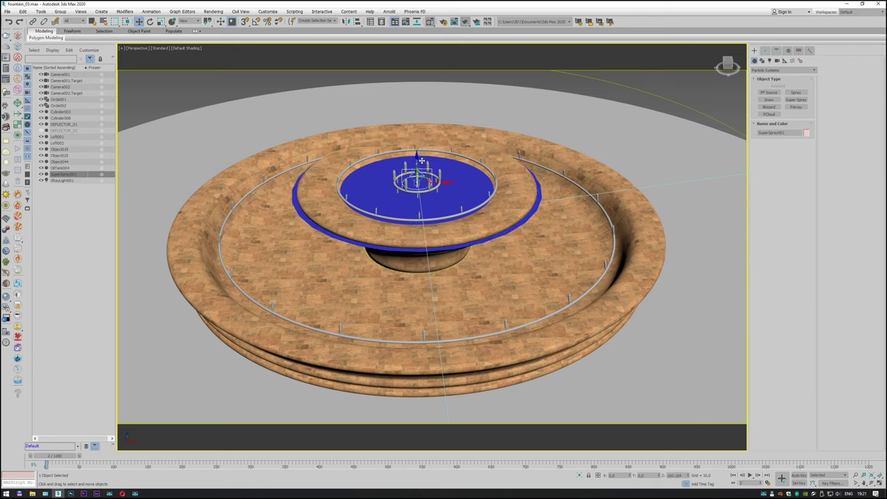
click(139, 48)
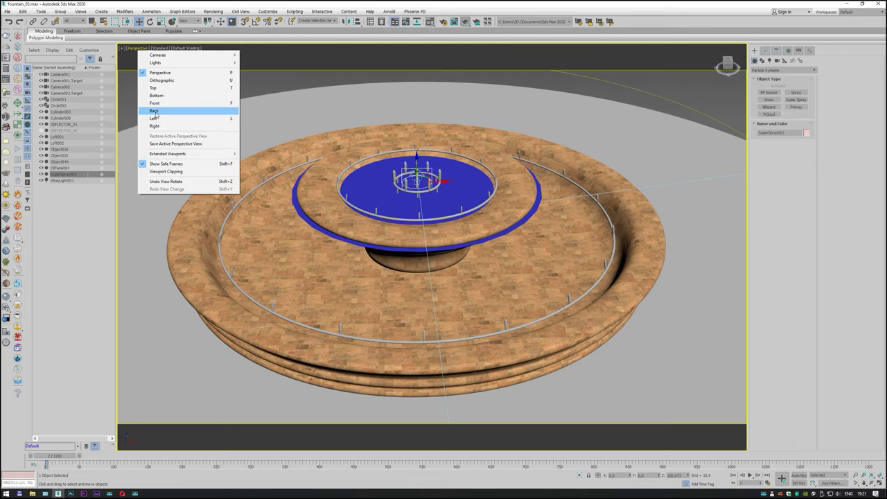
click(154, 103)
key(z)
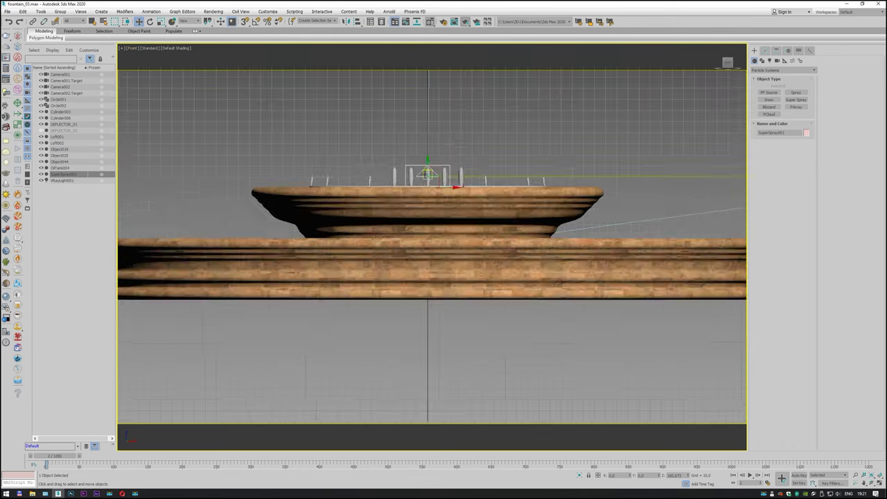
drag(436, 208, 436, 215)
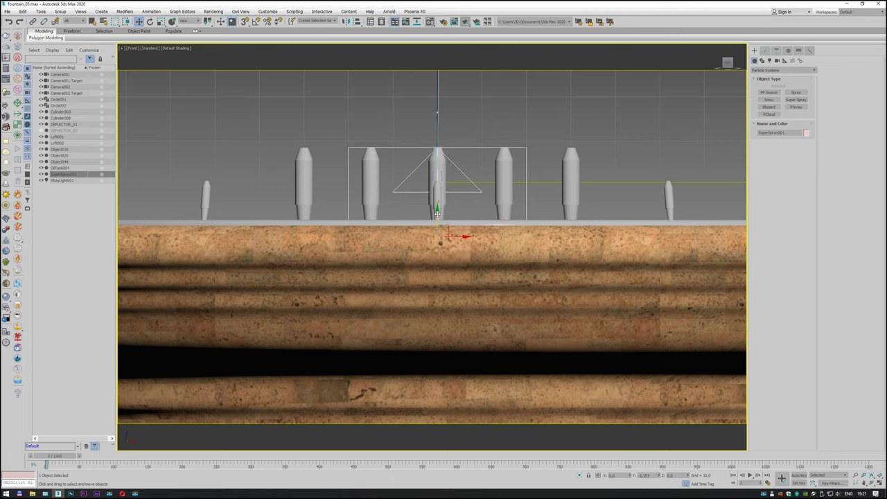
- Return to an elevated Perspective view of the fountain
click(132, 48)
mouse_move(151, 55)
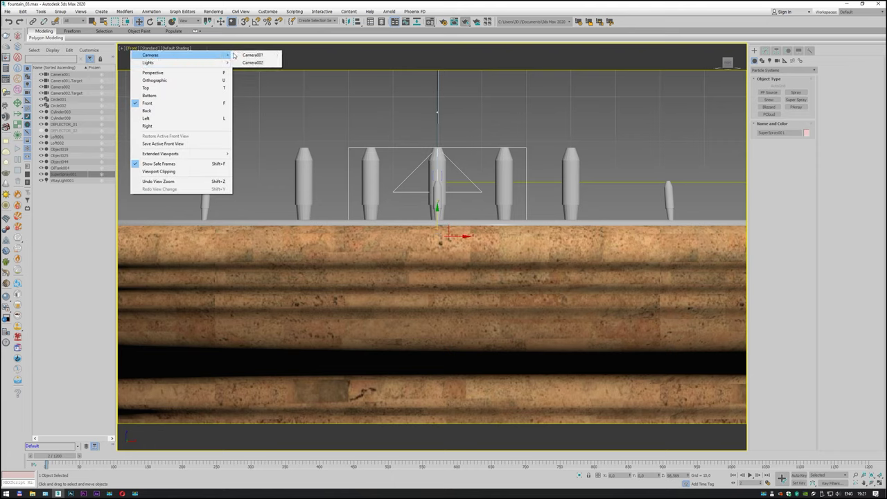
click(153, 72)
click(871, 483)
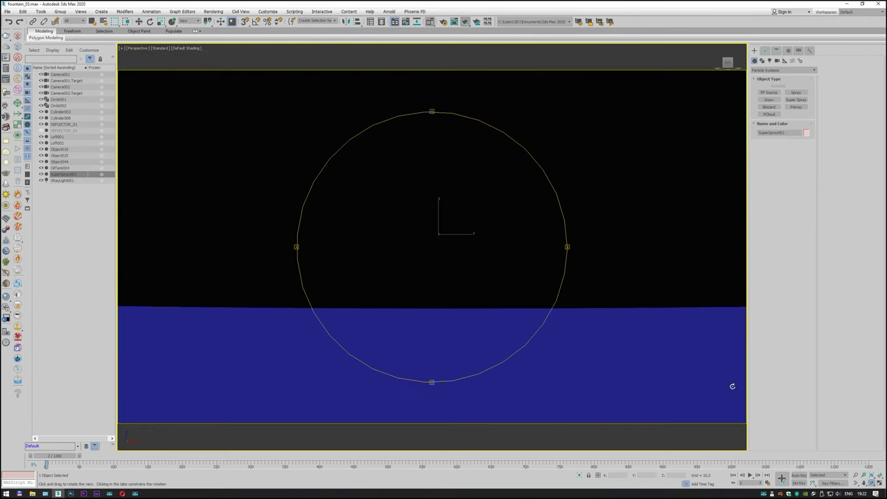
mouse_move(733, 386)
mouse_down()
mouse_move(438, 215)
mouse_move(444, 180)
mouse_up()
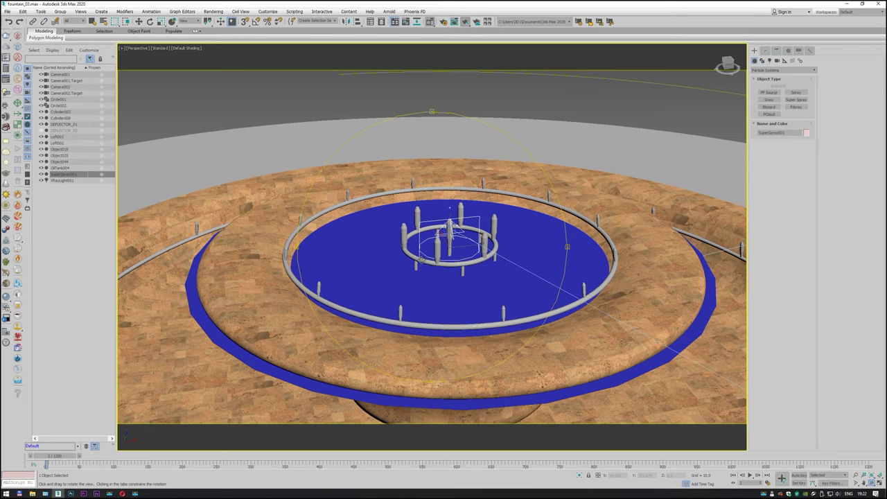
key(w)
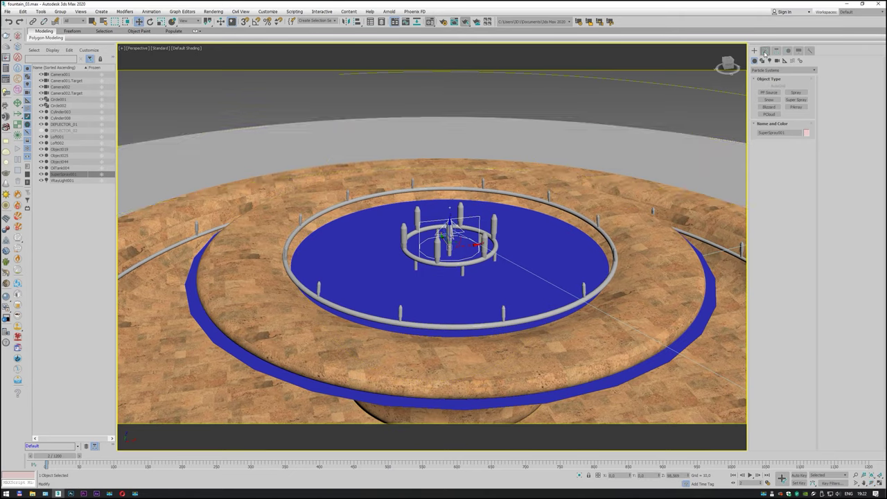
- Set the Super Spray's Off Axis spread to 2 and Off Plane spread to 180
click(766, 52)
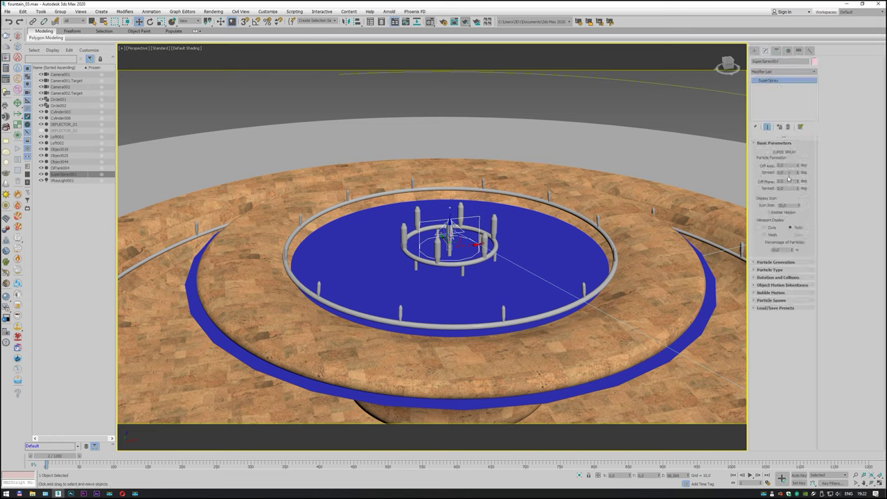
double_click(781, 172)
text(2)
double_click(781, 188)
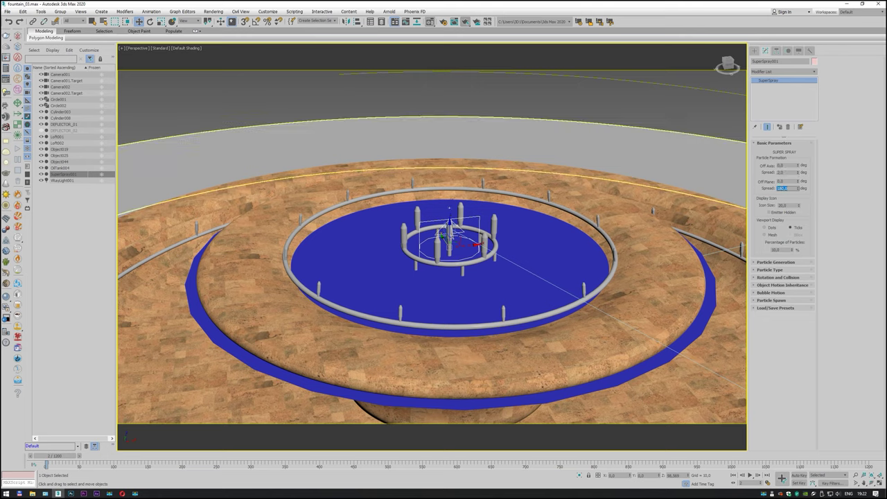
- Set particle speed and variation to 20 and Emit Stop to 1200
click(772, 263)
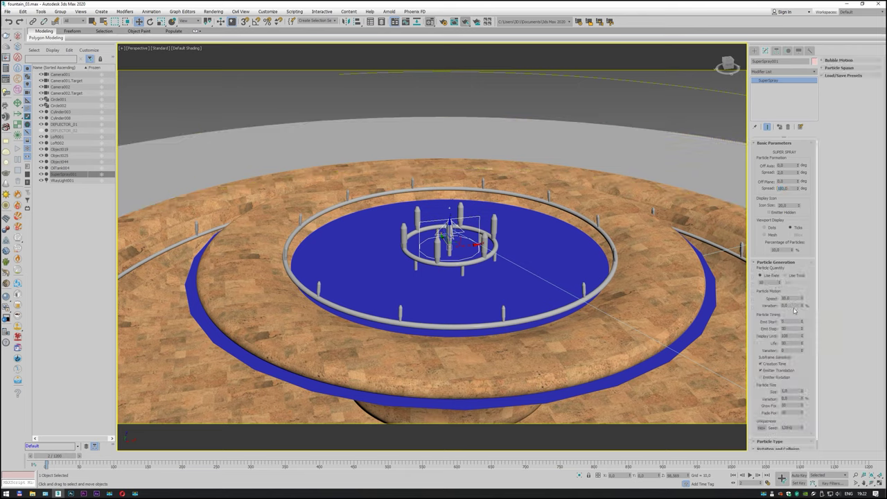
drag(788, 307, 766, 305)
key(Tab)
key(Tab)
key(Tab)
key(Tab)
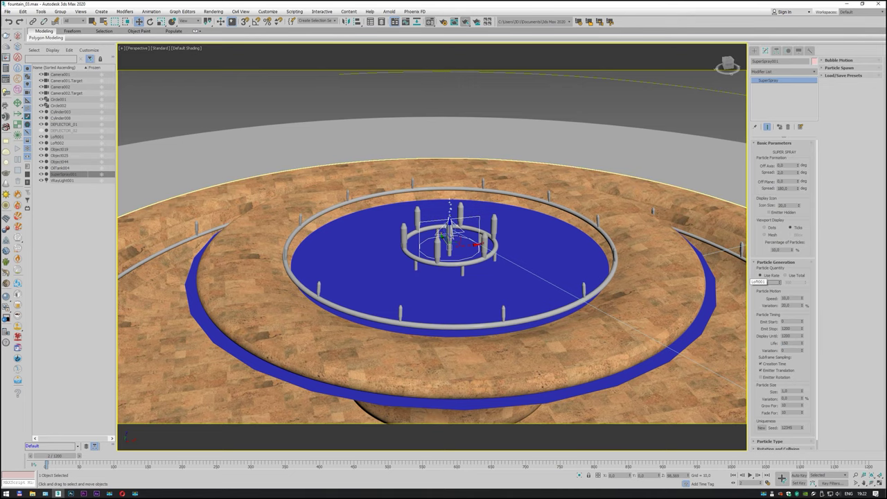
- Play the animation to preview the tall particle jet
click(749, 476)
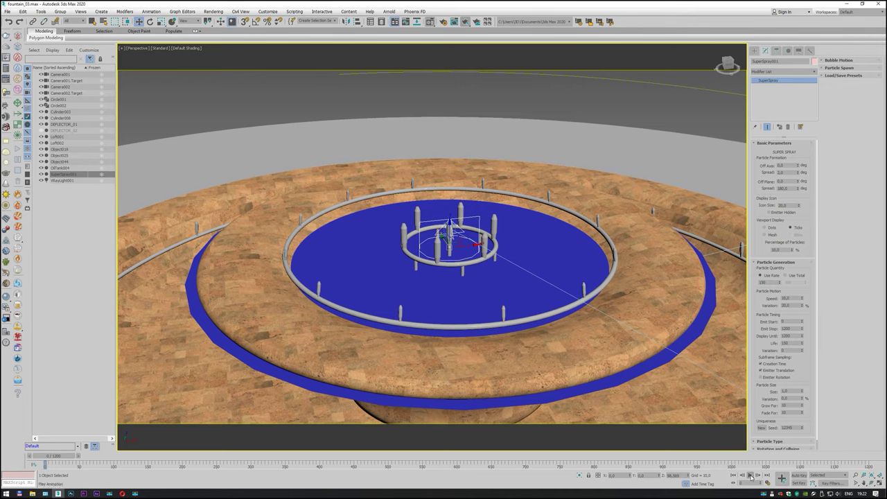
scroll(582, 390, down, 5)
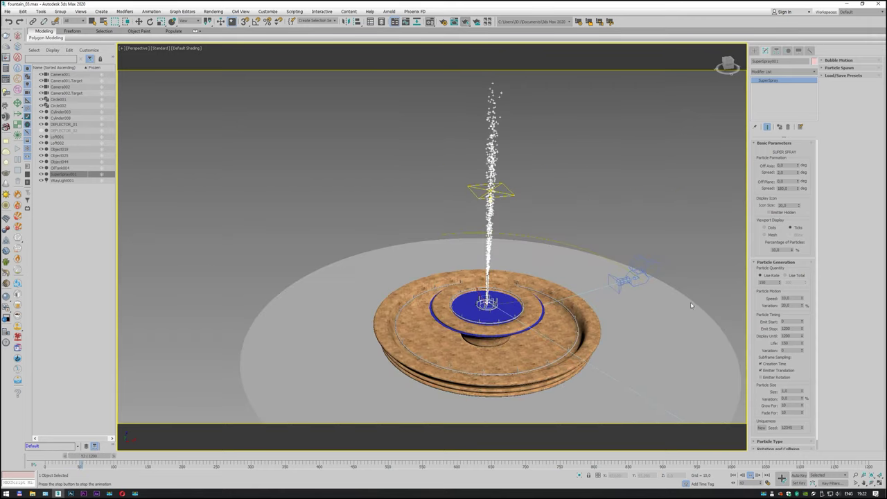
scroll(643, 293, down, 3)
scroll(644, 282, up, 5)
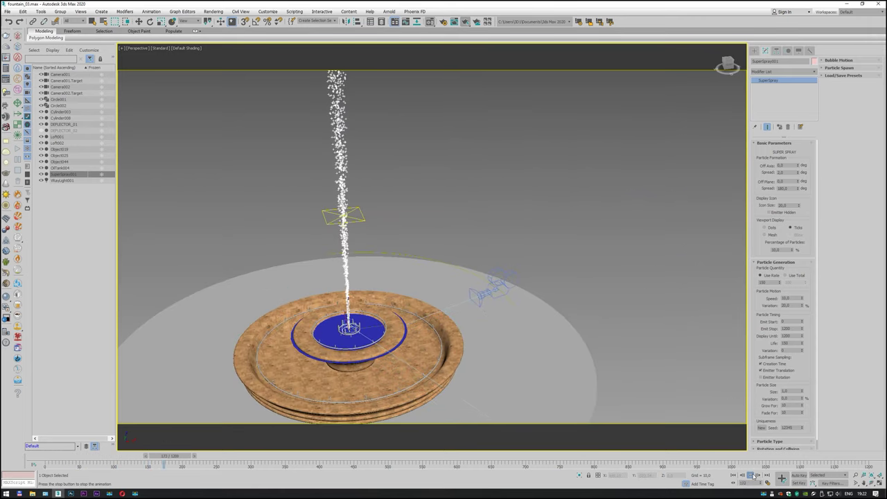
- Stop playback and place a Gravity force beside the fountain
click(749, 475)
click(754, 51)
click(783, 60)
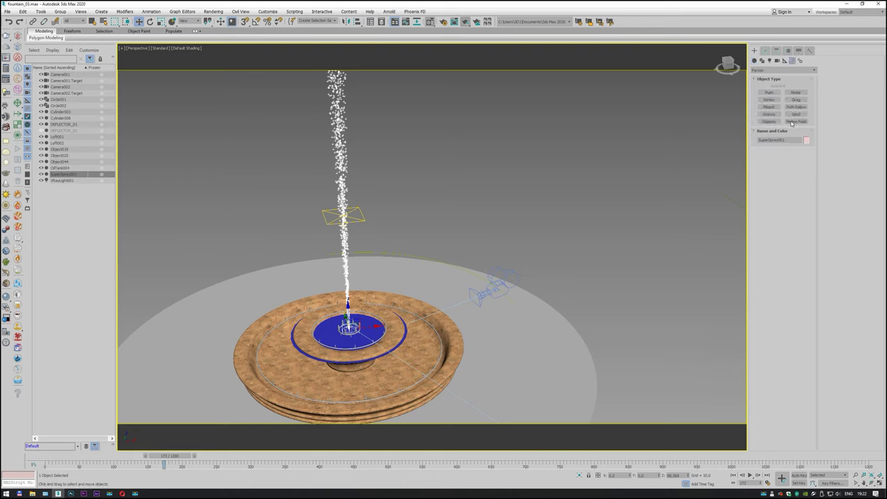
click(770, 115)
drag(500, 309, 513, 317)
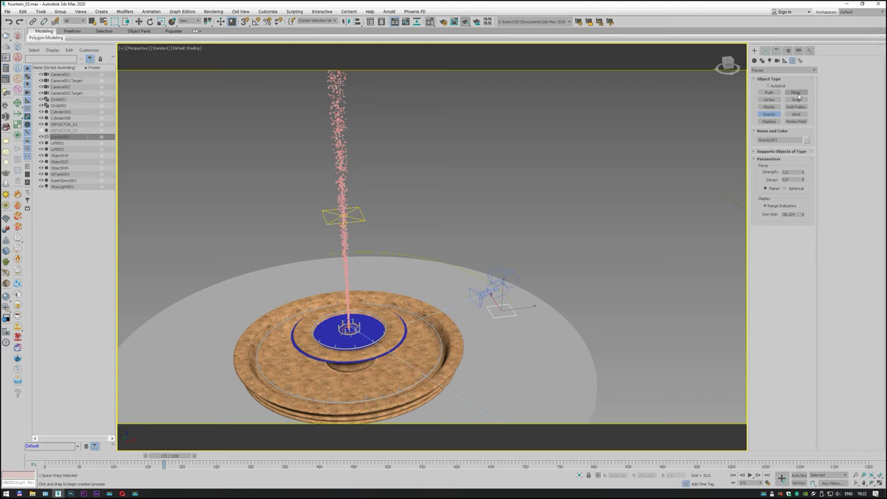
- Place a UDeflector next to the fountain and reselect the Super Spray
click(783, 70)
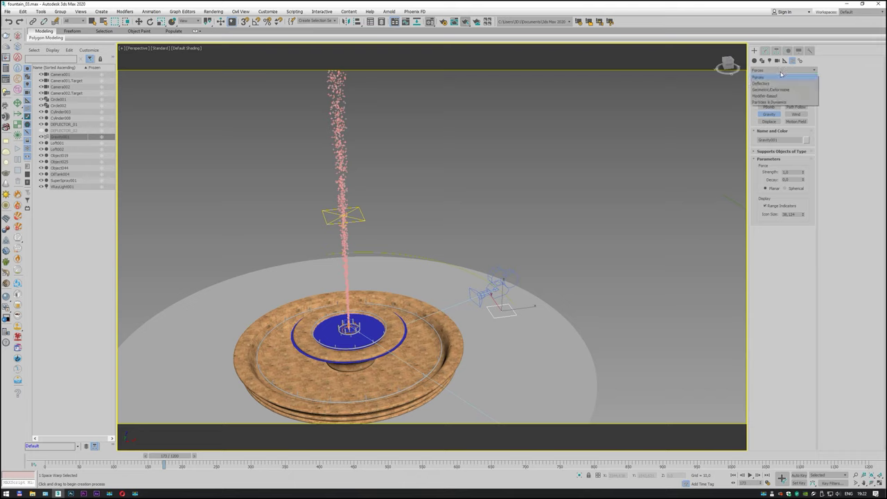
click(782, 84)
click(796, 100)
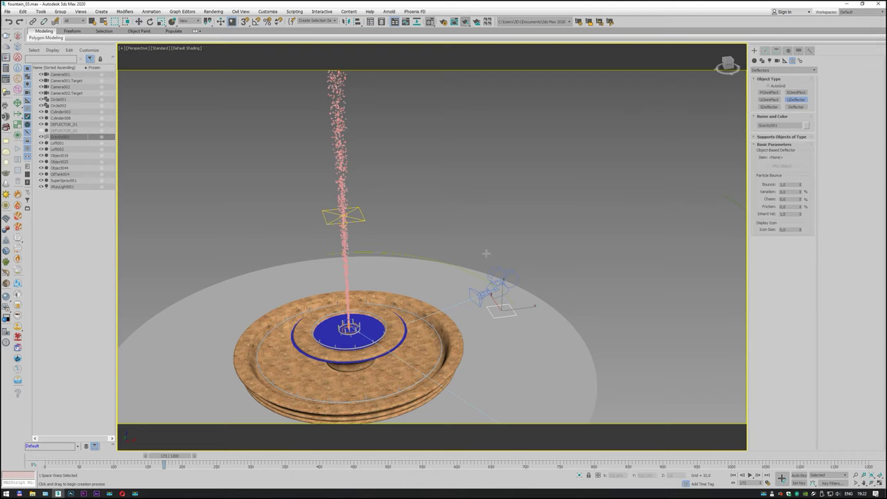
drag(487, 254, 521, 267)
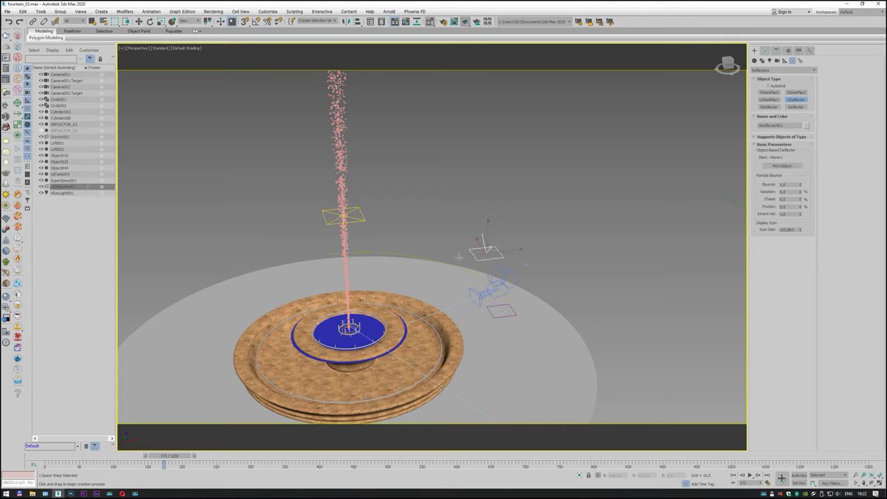
click(84, 28)
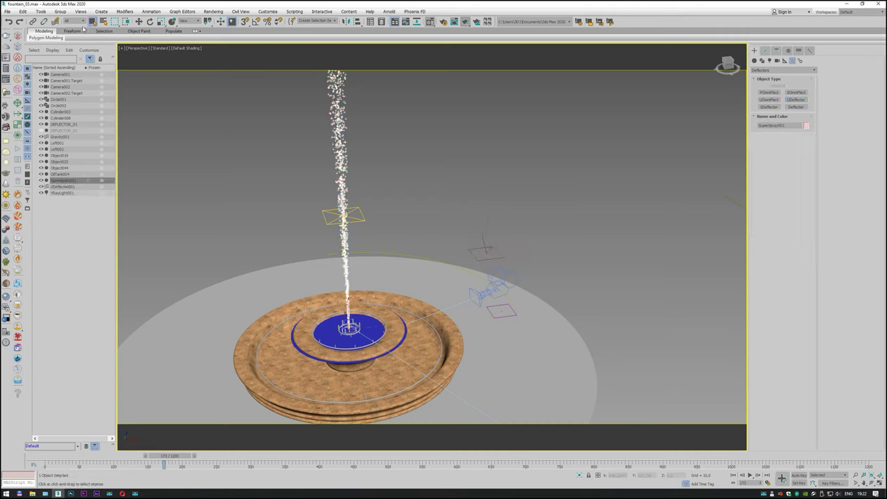
- Bind SuperSpray001 to Gravity001 and select the Gravity space warp in the Modify panel
click(56, 22)
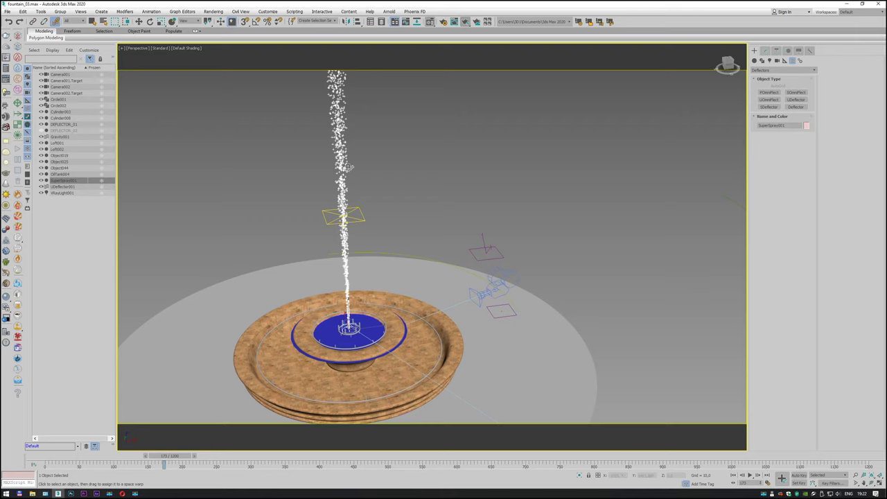
drag(348, 321, 511, 317)
drag(511, 318, 512, 317)
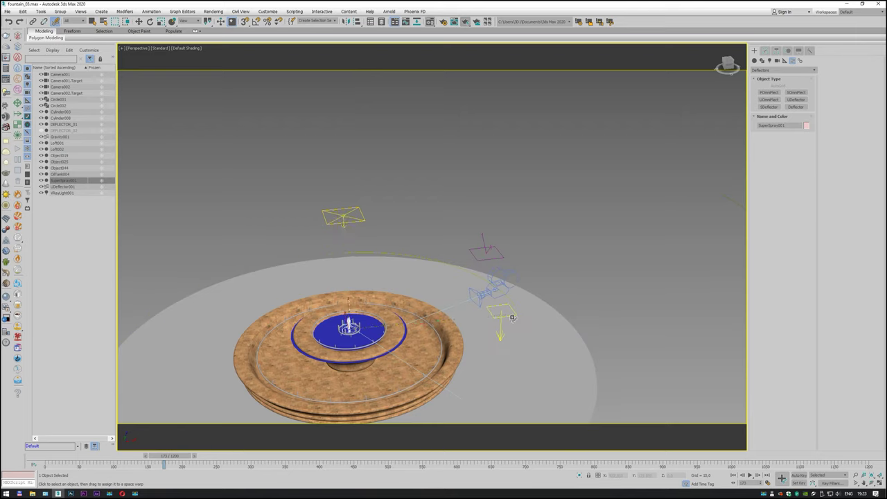
click(765, 50)
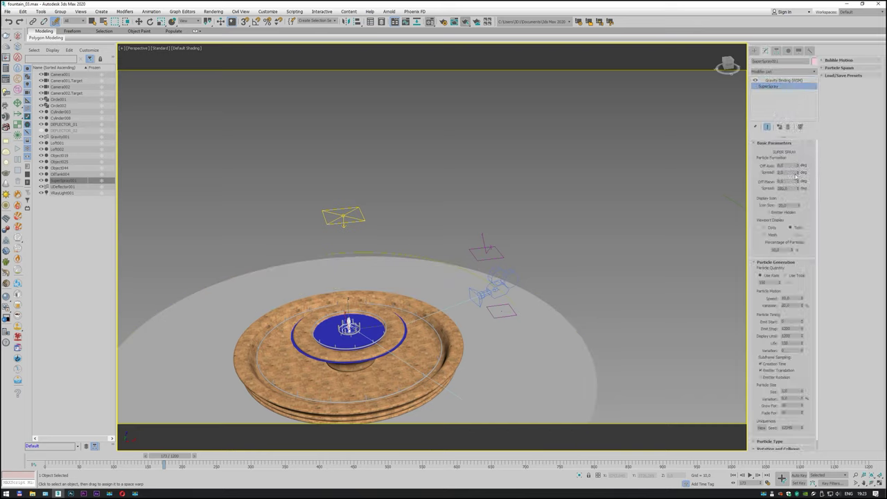
click(511, 316)
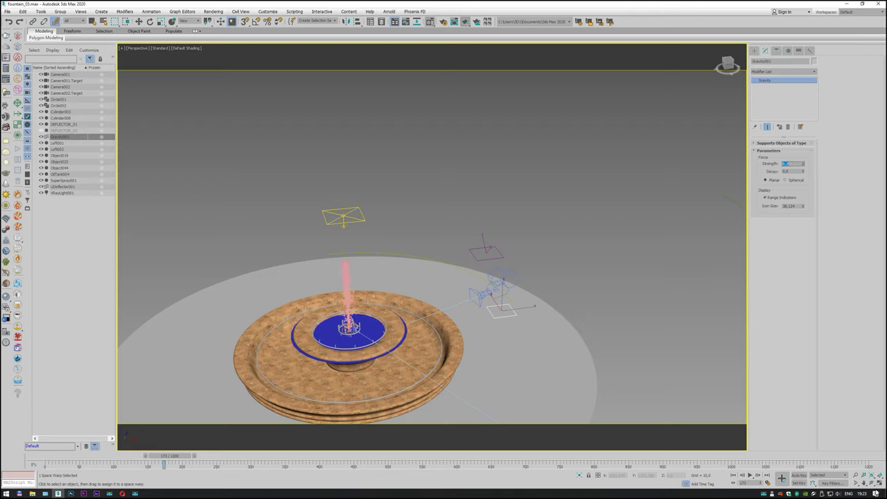
- From a low side view, lower the Gravity strength to 0.15
scroll(365, 338, down, 2)
scroll(431, 257, up, 5)
scroll(464, 323, up, 2)
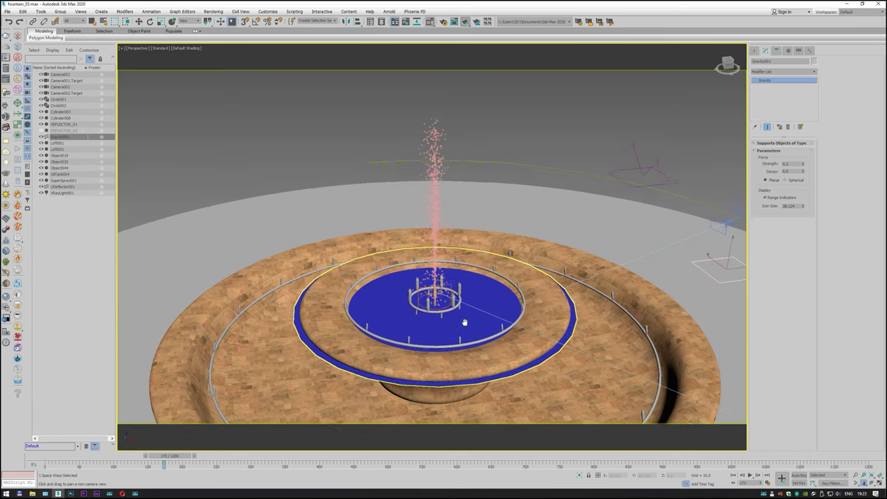
middle_drag(464, 322, 480, 303)
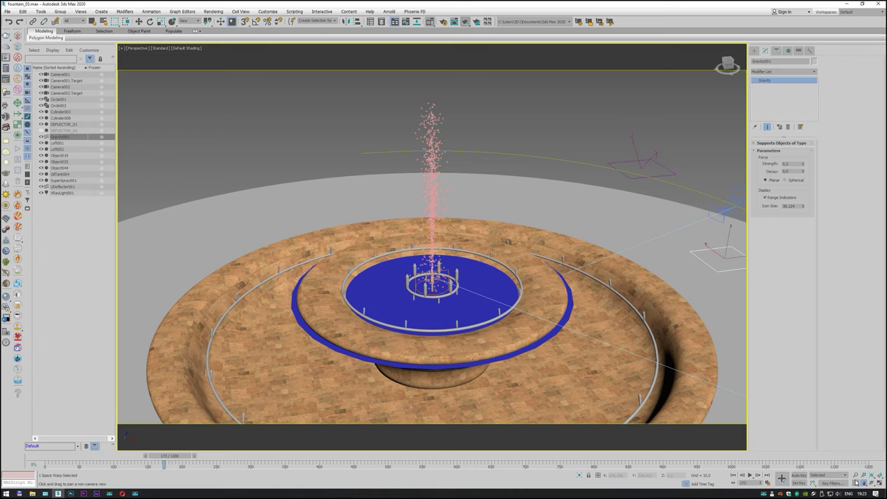
click(872, 483)
drag(471, 291, 455, 225)
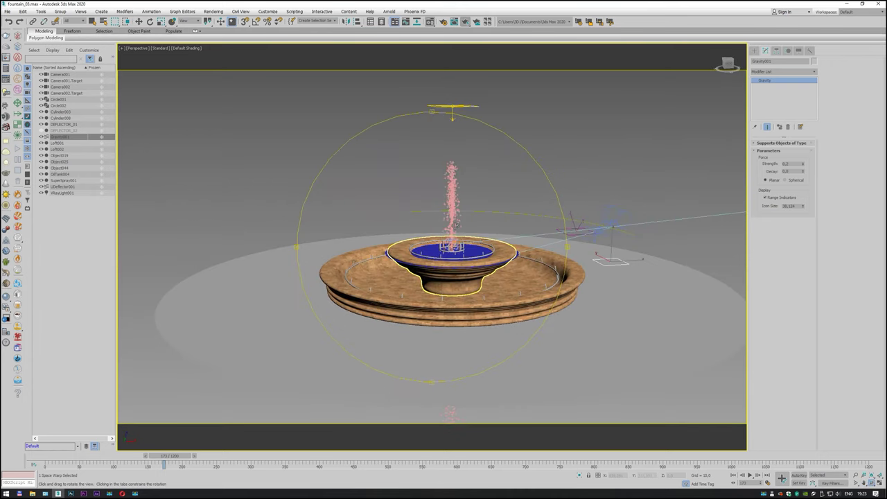
scroll(456, 221, up, 3)
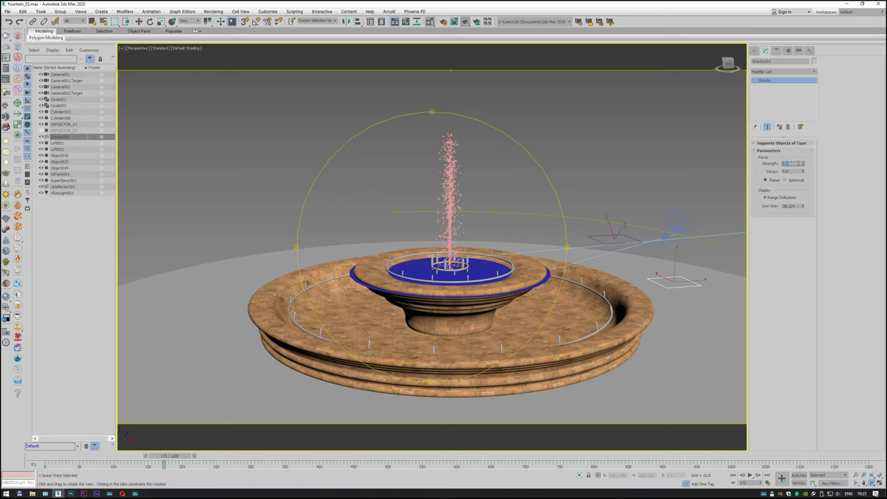
key(Return)
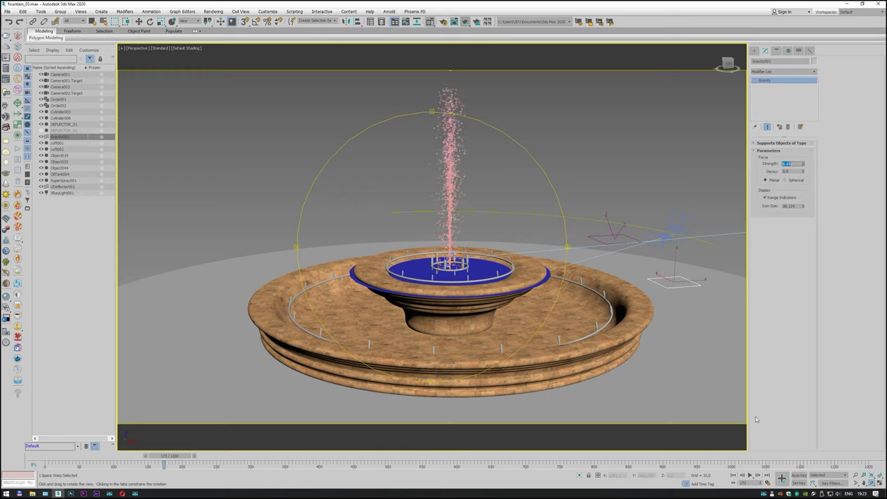
- Replay the animation to check the higher jet, then stop it
click(733, 475)
click(750, 475)
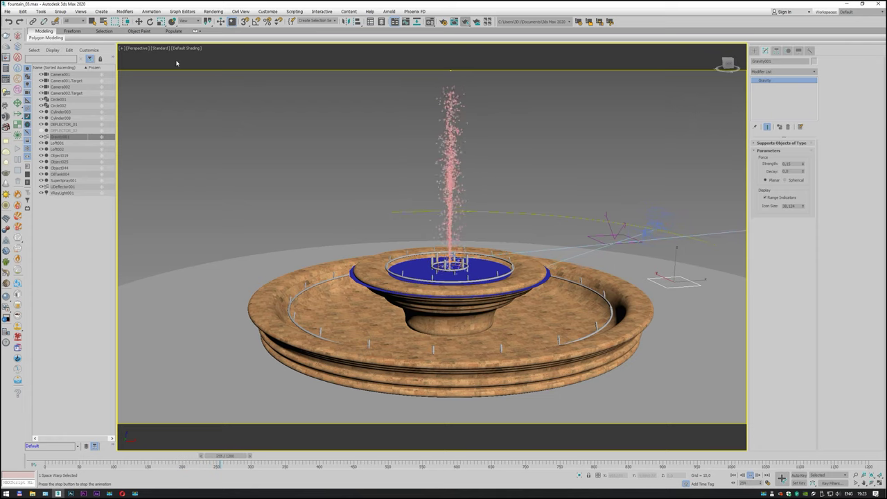
key(slash)
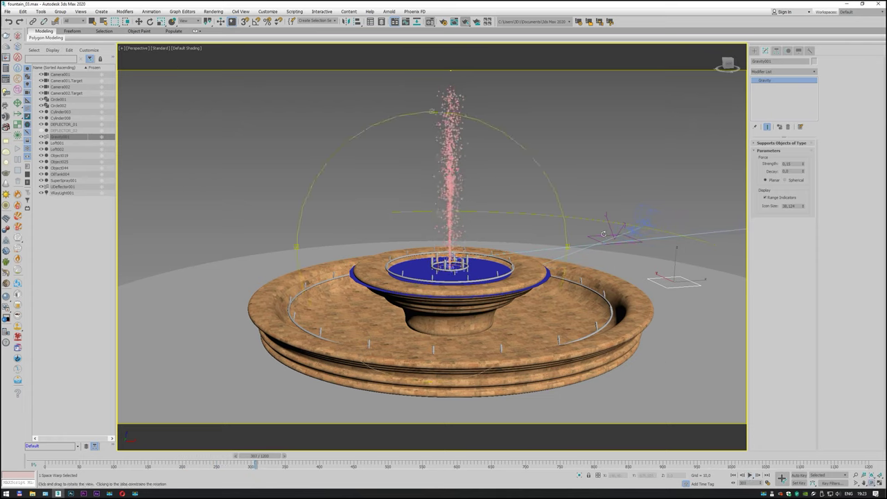
click(92, 21)
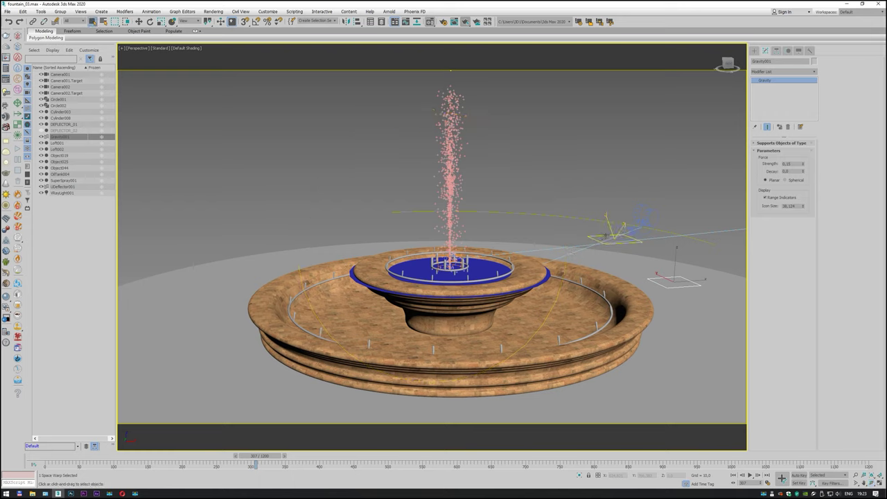
- Set DEFLECTOR_01 as the UDeflector's collision object
click(611, 229)
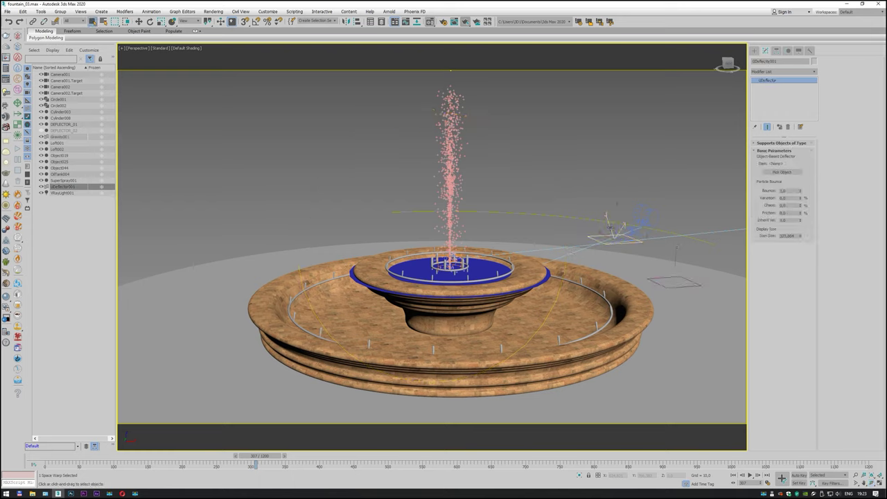
click(783, 172)
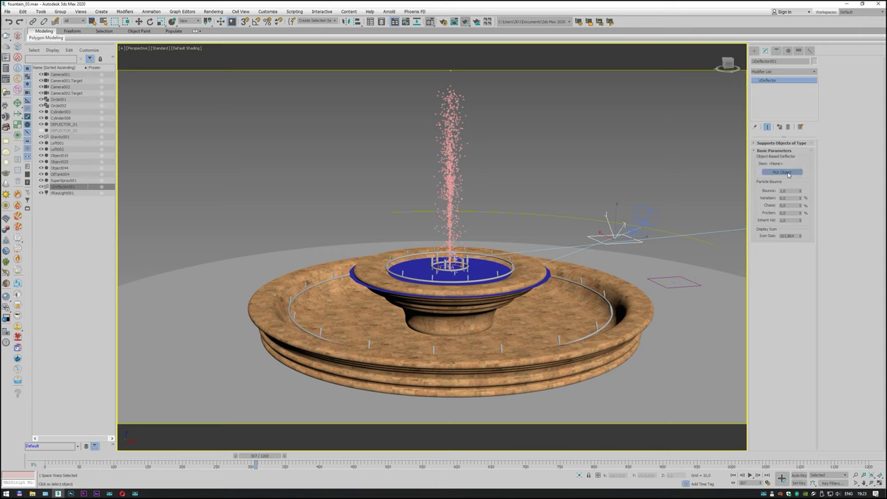
click(492, 272)
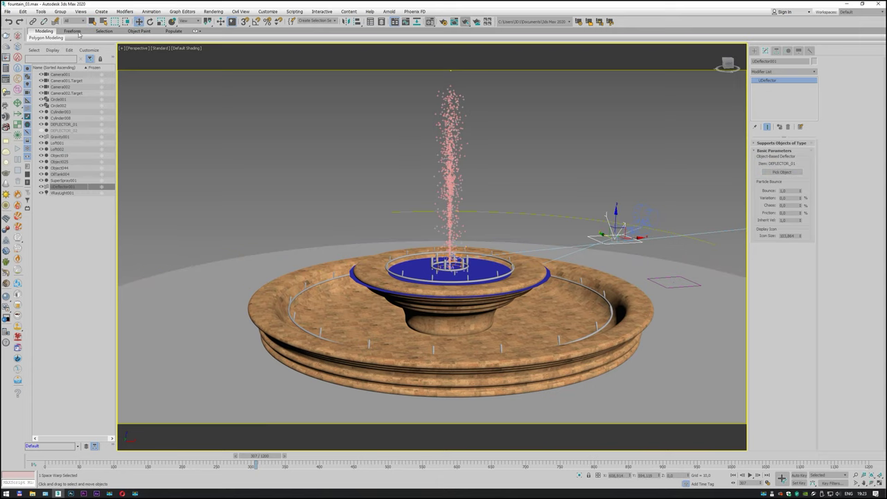
- Bind SuperSpray001 to UDeflector001 and replay the animation to check the splash
click(57, 22)
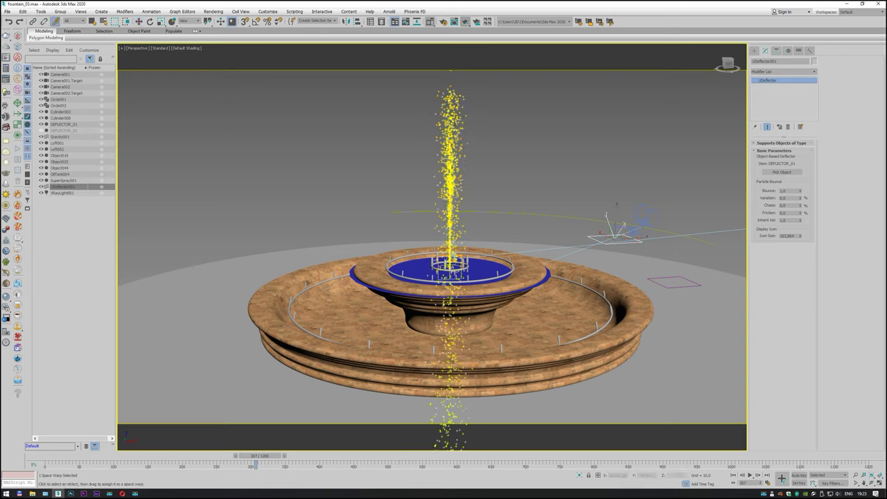
drag(456, 131, 614, 230)
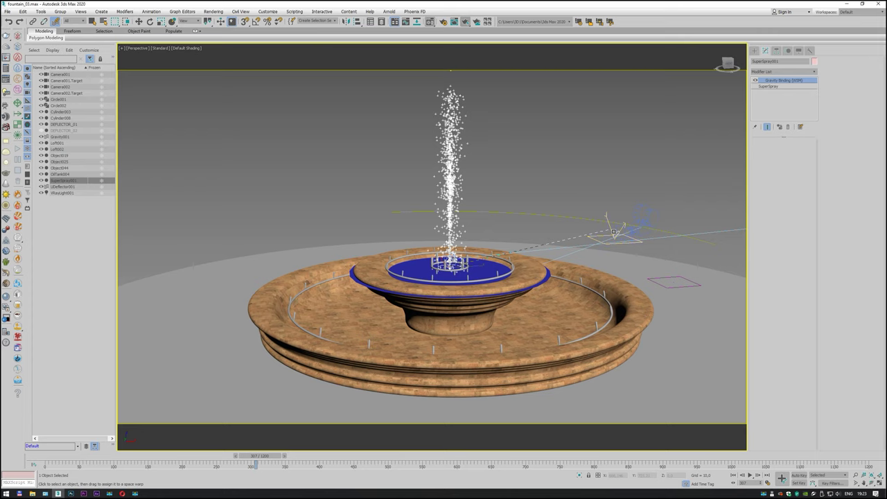
drag(614, 231, 627, 226)
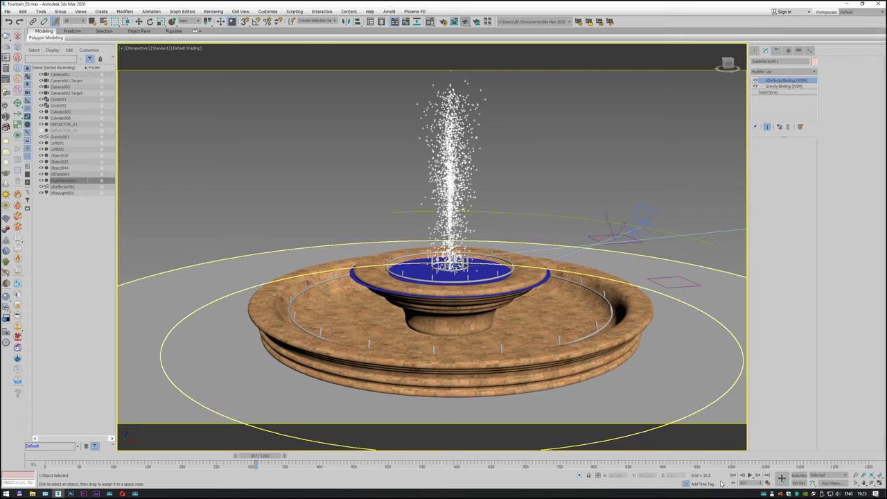
click(733, 475)
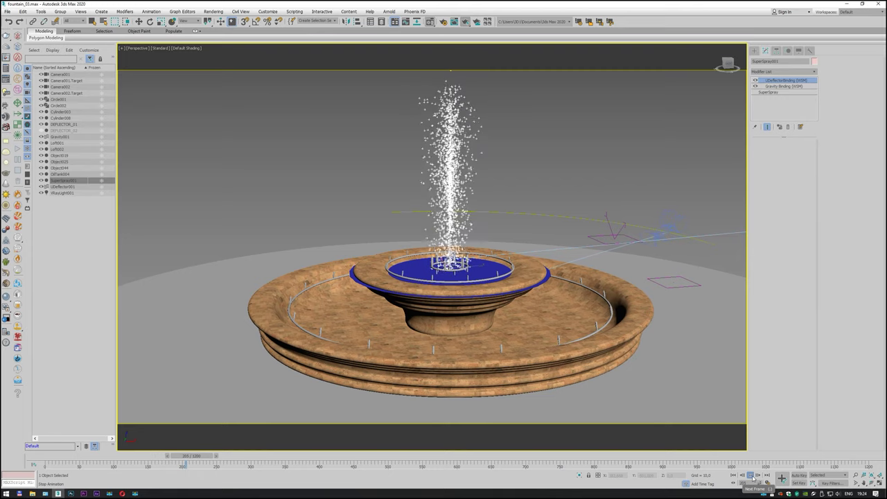
click(751, 476)
click(613, 234)
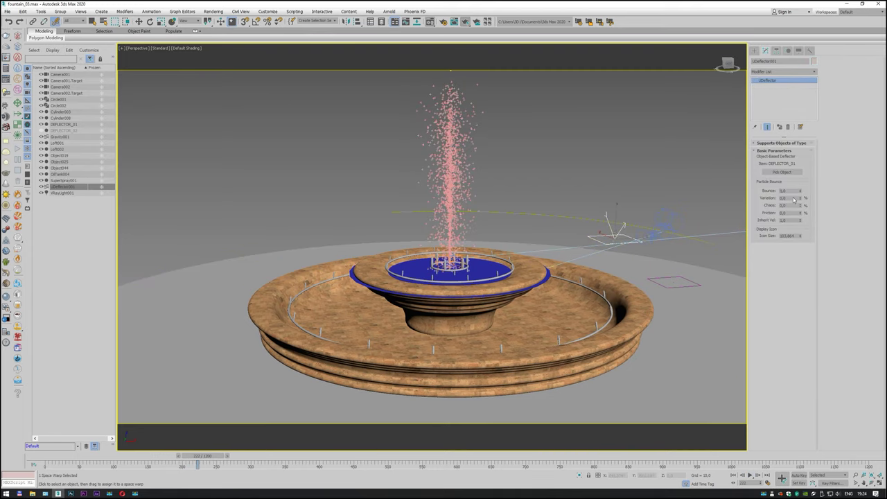
- Set the UDeflector Bounce to 0.1 and play the animation to test it
click(782, 190)
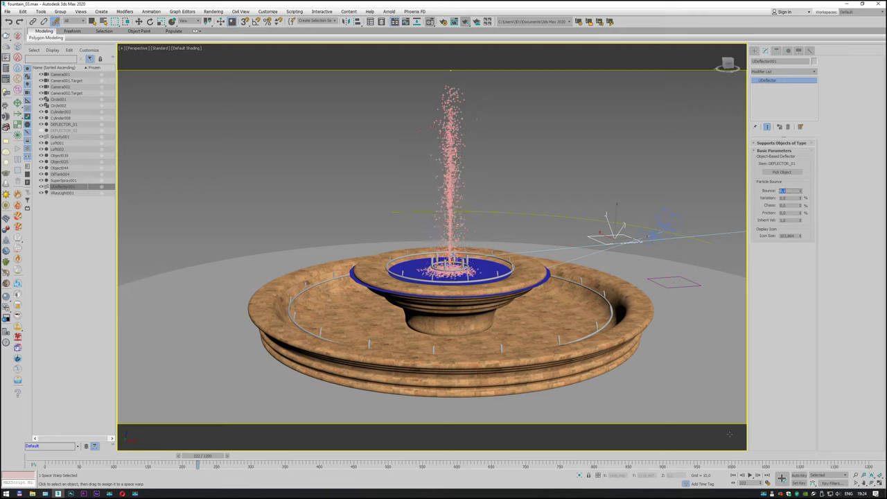
click(735, 475)
click(750, 476)
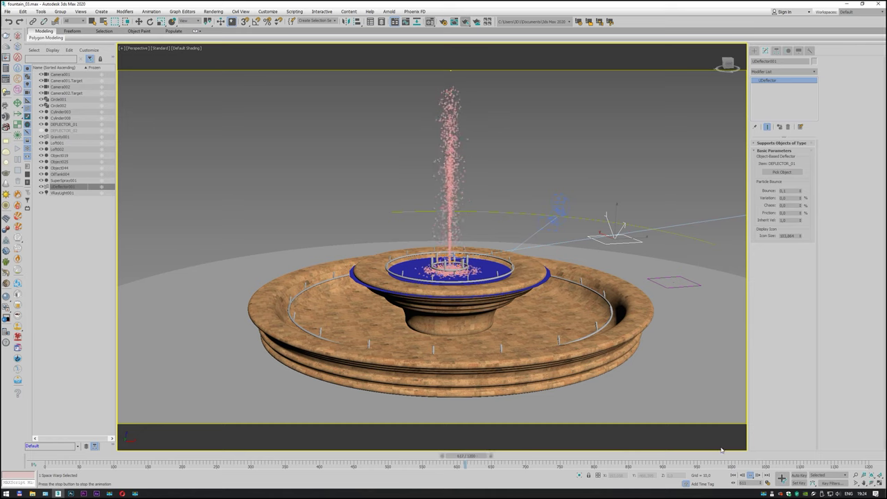
click(749, 475)
- Rebind the SuperSpray emitter to the UDeflector
click(55, 22)
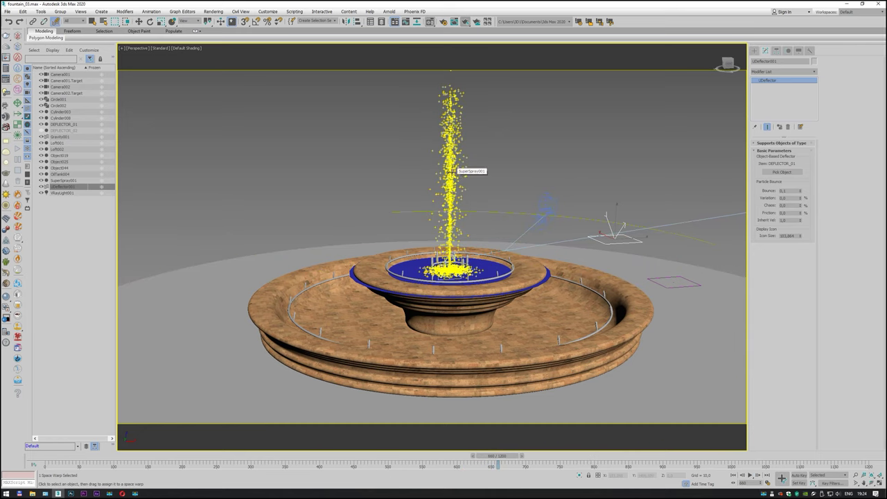
drag(454, 167, 726, 63)
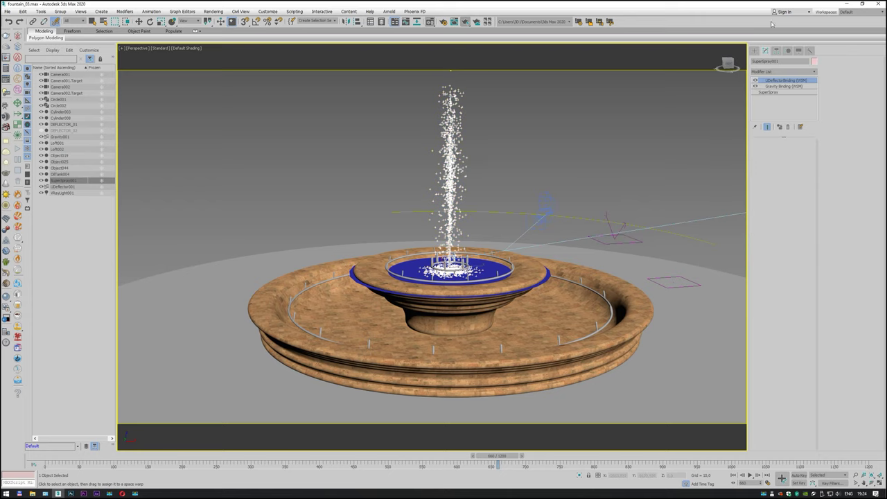
scroll(451, 305, up, 5)
scroll(450, 305, up, 2)
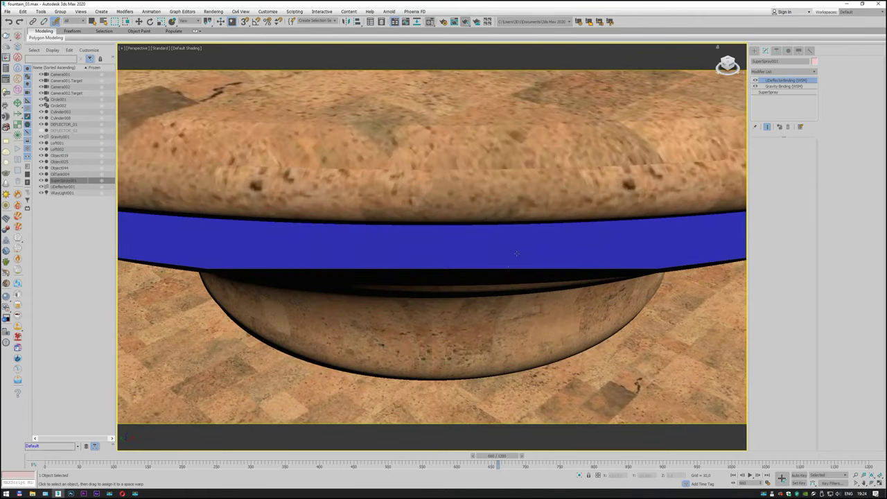
scroll(454, 228, down, 3)
- Orbit to a near top-down view and move the SuperSpray emitter off the centre
alt+middle_drag(456, 263, 456, 211)
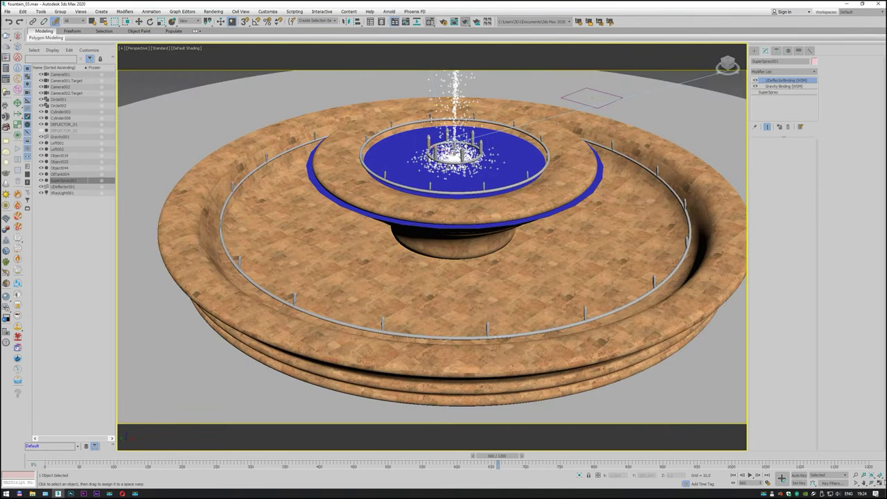
click(873, 485)
drag(334, 267, 484, 210)
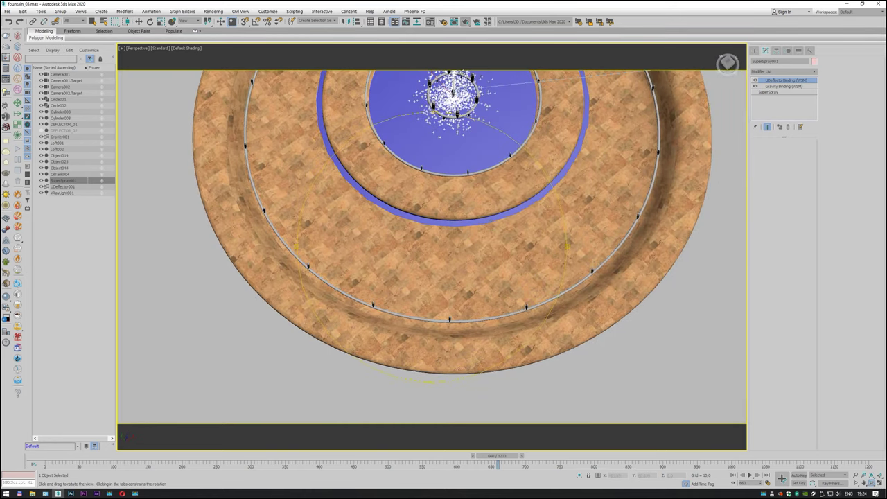
scroll(451, 95, up, 4)
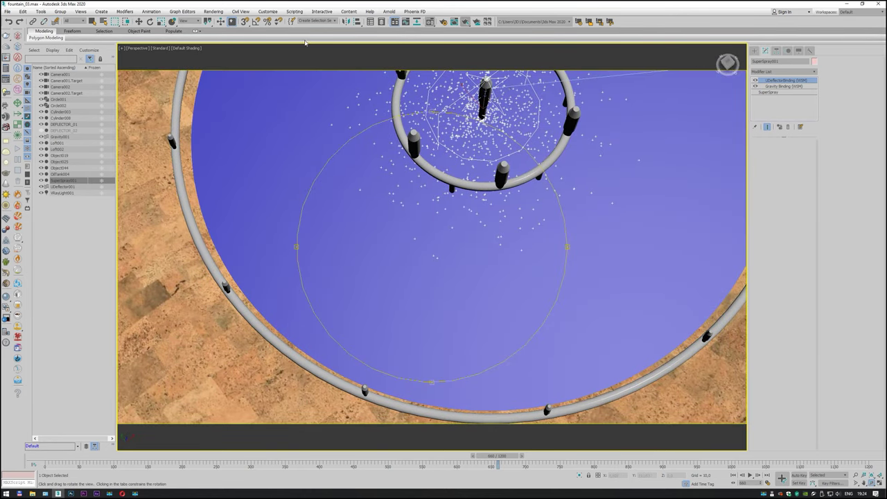
key(w)
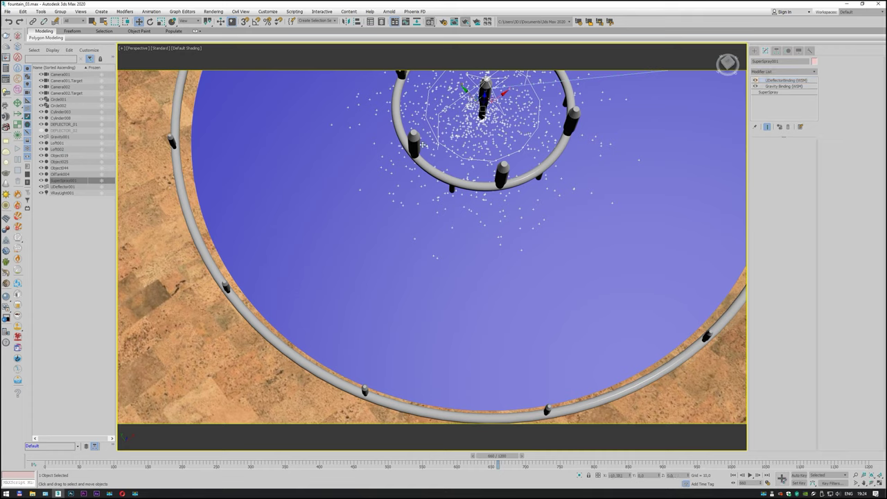
key(ctrl+z)
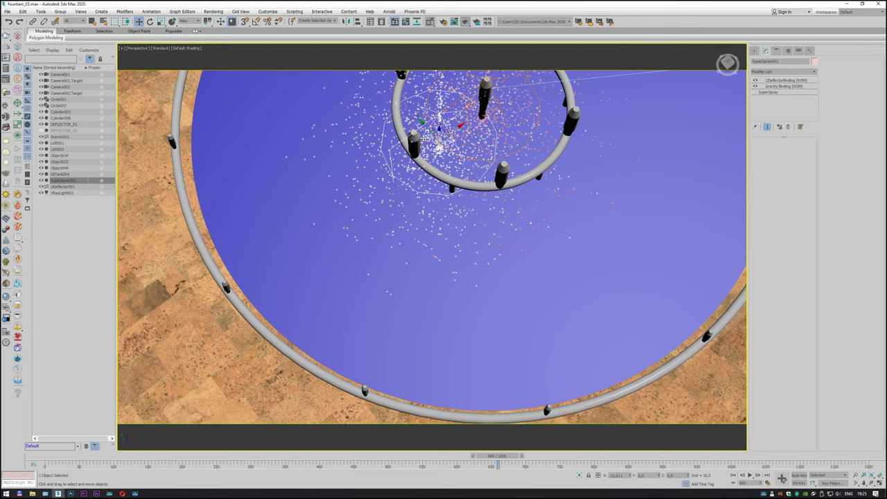
- Clone the spray emitter as SuperSpray002 and rewind to frame 0
shift+drag(429, 139, 405, 156)
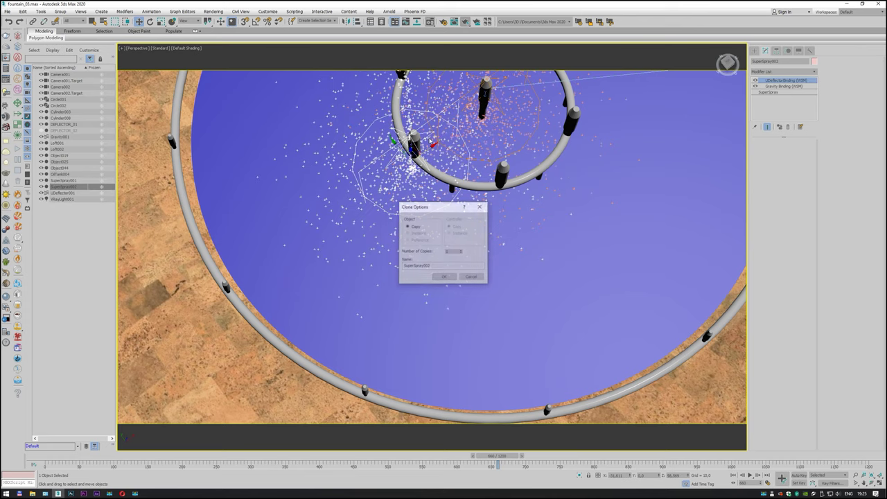
click(444, 278)
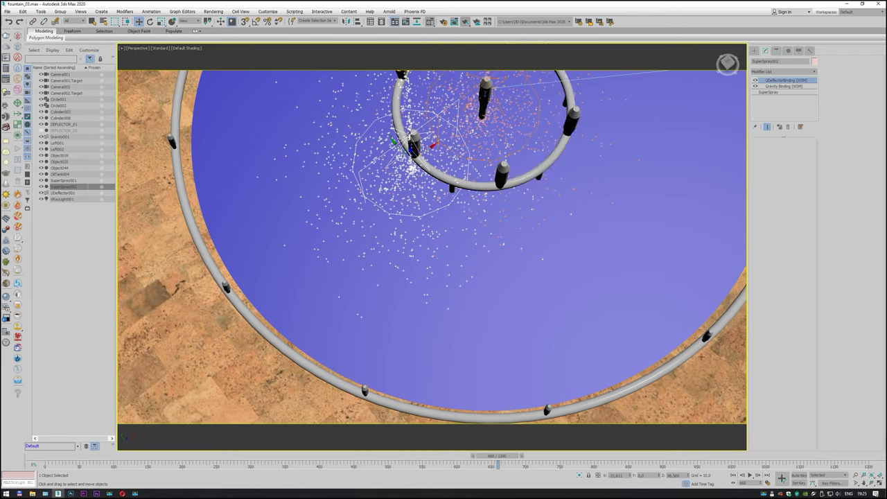
click(734, 477)
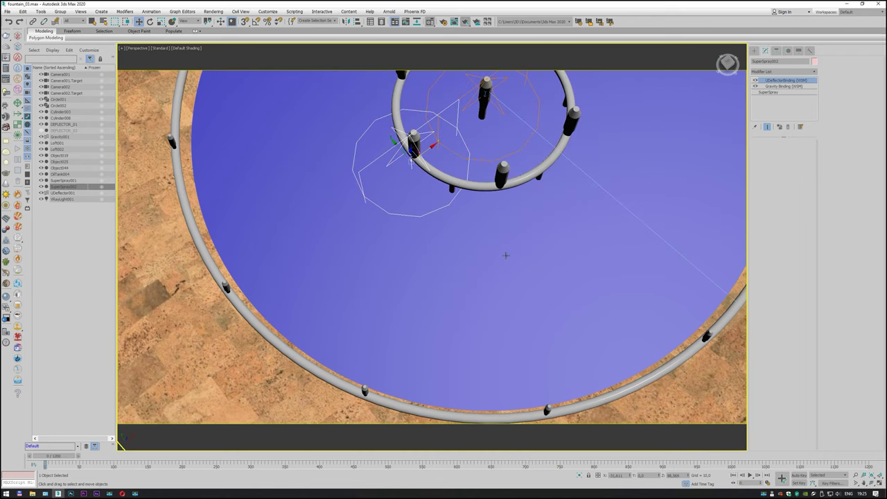
- Shift SuperSpray002 slightly sideways, checking its position in Front and Perspective views
drag(425, 149, 436, 144)
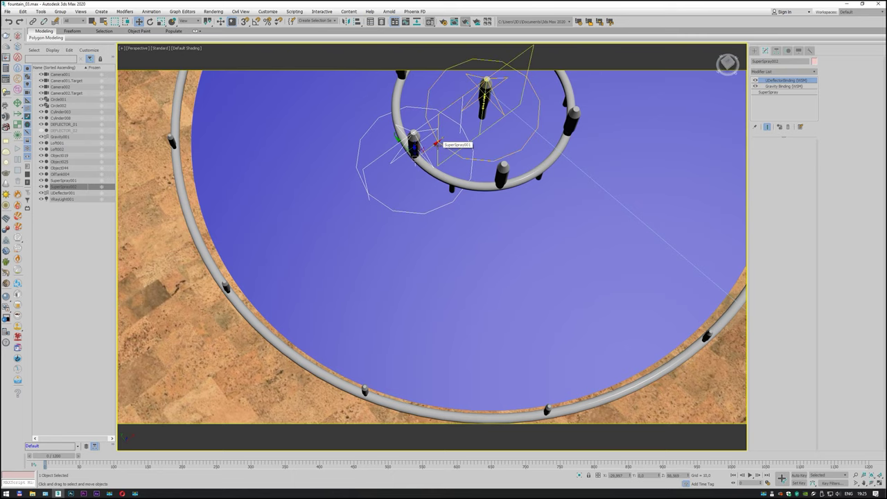
key(f)
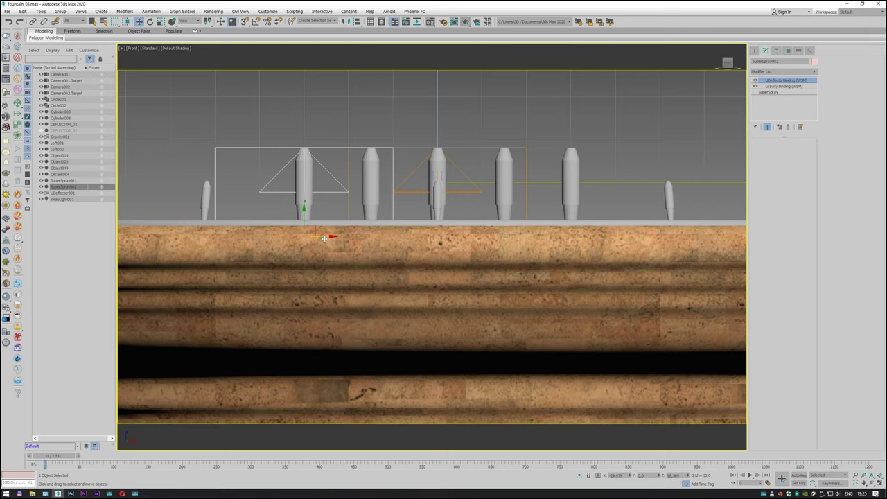
key(p)
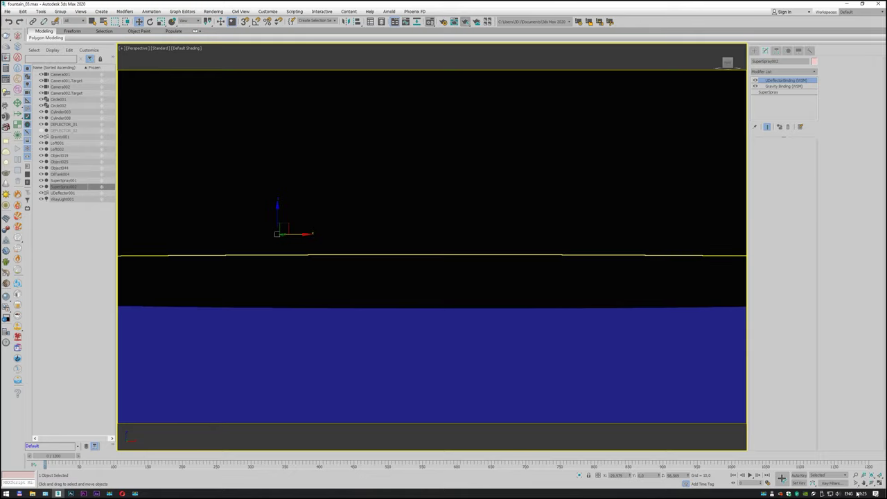
alt+middle_drag(416, 228, 435, 223)
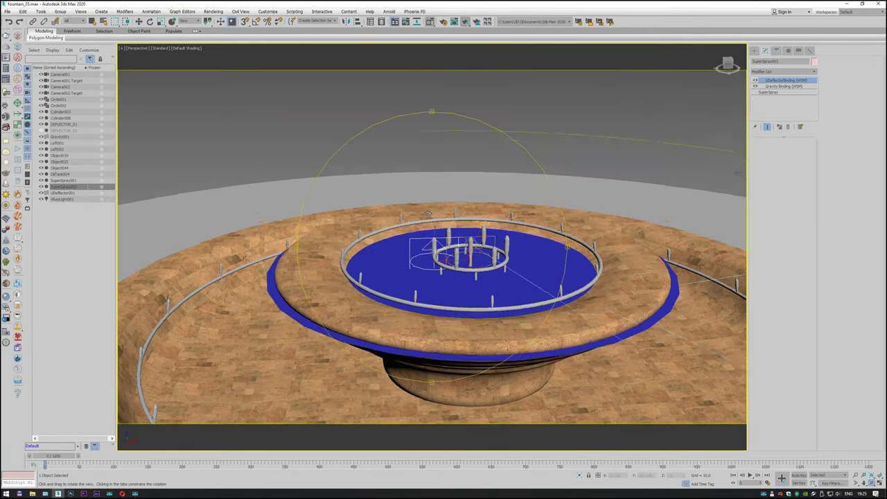
scroll(435, 223, up, 3)
scroll(435, 223, down, 4)
scroll(440, 241, up, 4)
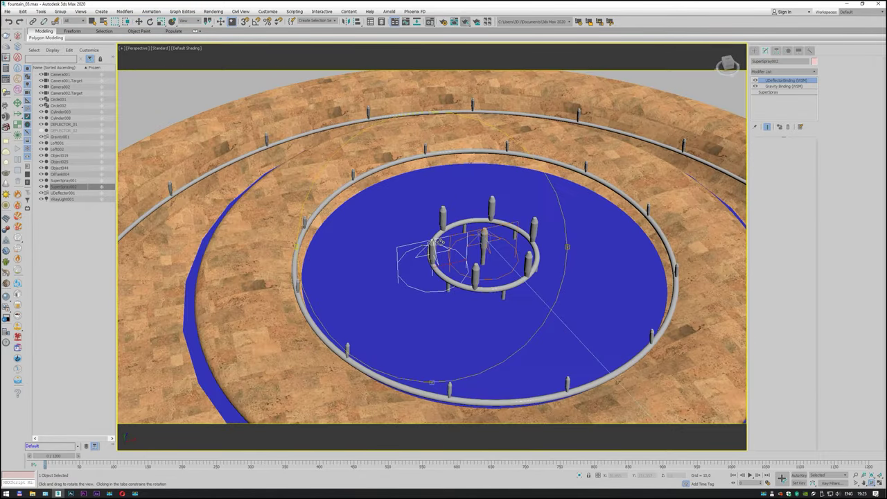
- Lower SuperSpray002's particle speed to 7.5 in its base parameters, then select SuperSpray001
click(92, 22)
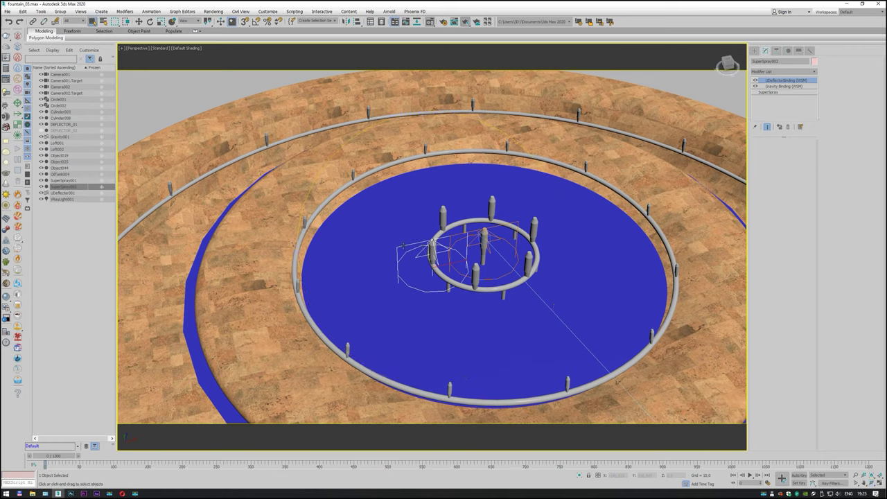
click(768, 92)
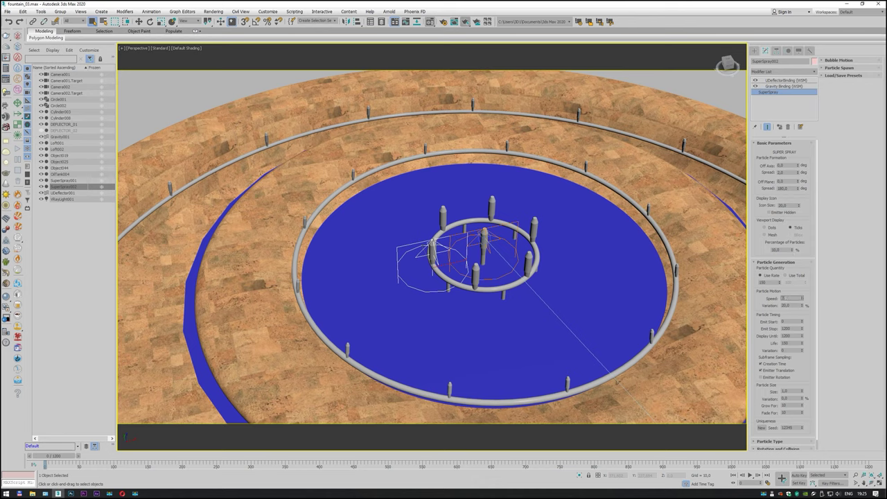
double_click(790, 342)
click(494, 229)
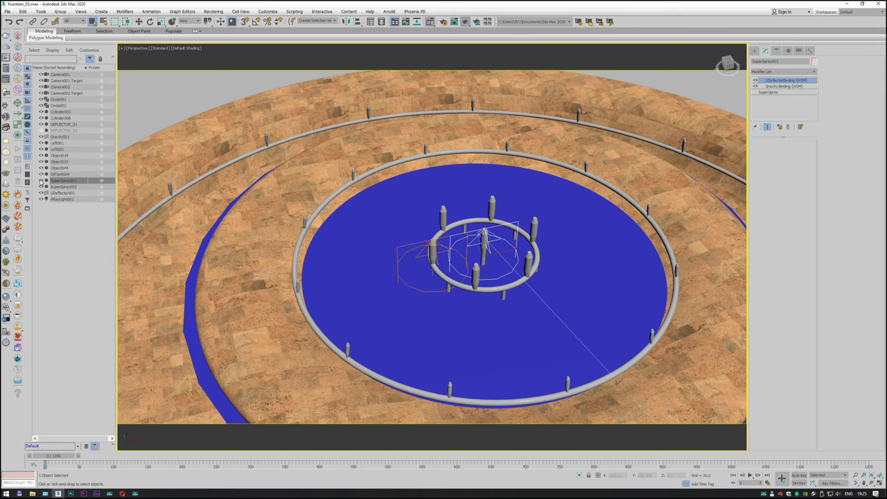
- Select SuperSpray001, frame it, and play the animation to watch the spray
click(62, 180)
click(880, 483)
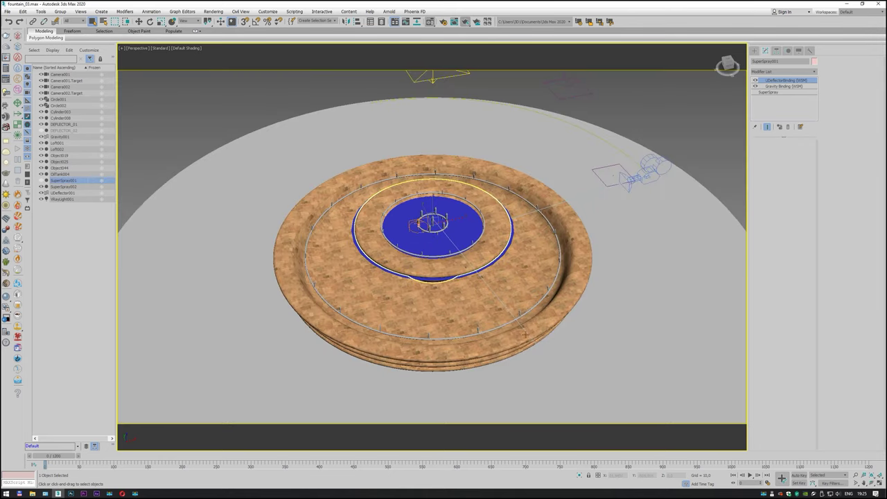
click(872, 483)
mouse_move(431, 291)
mouse_down()
mouse_move(430, 222)
mouse_move(431, 277)
mouse_up()
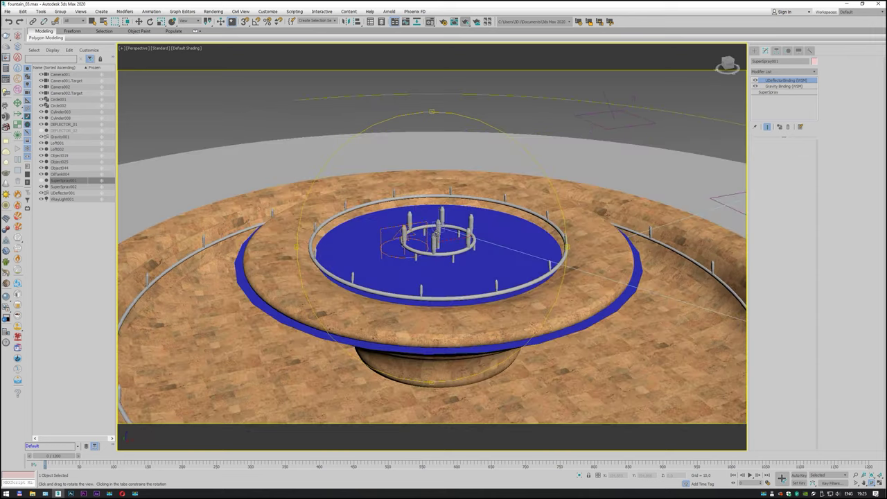
click(748, 476)
scroll(479, 284, down, 4)
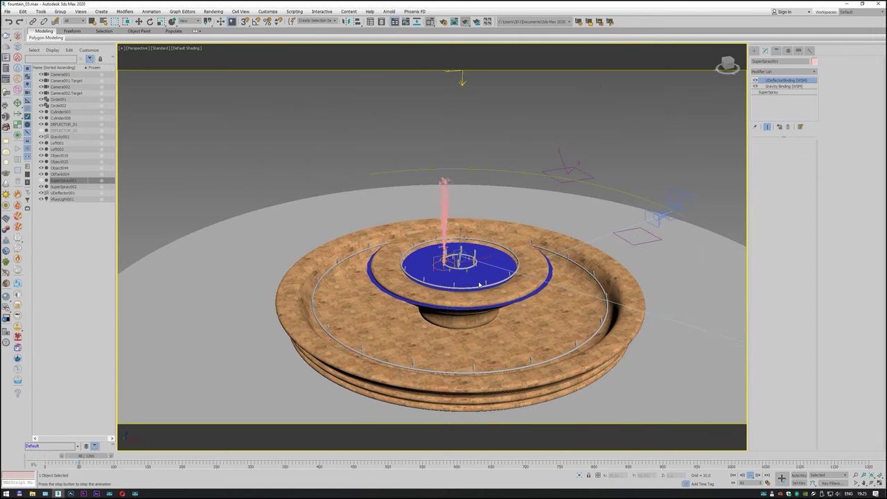
scroll(478, 284, up, 2)
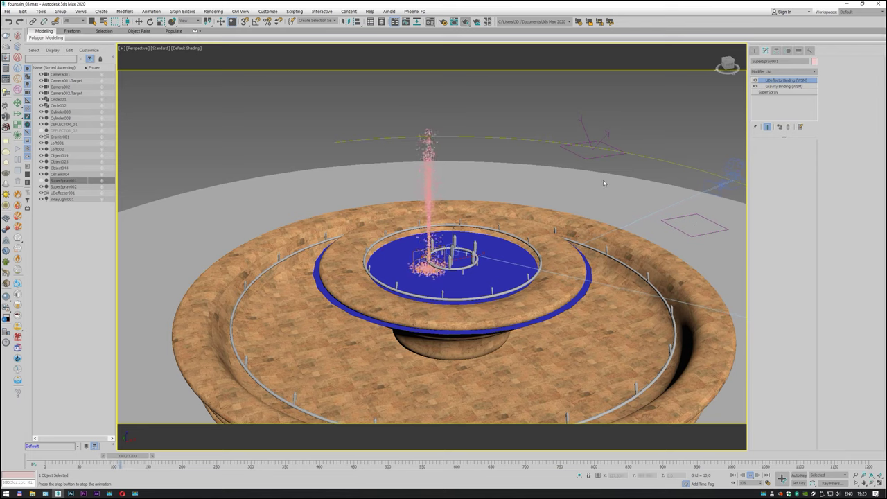
- Set SuperSpray001's spread to 1.5 degrees and replay from the first frame
click(767, 93)
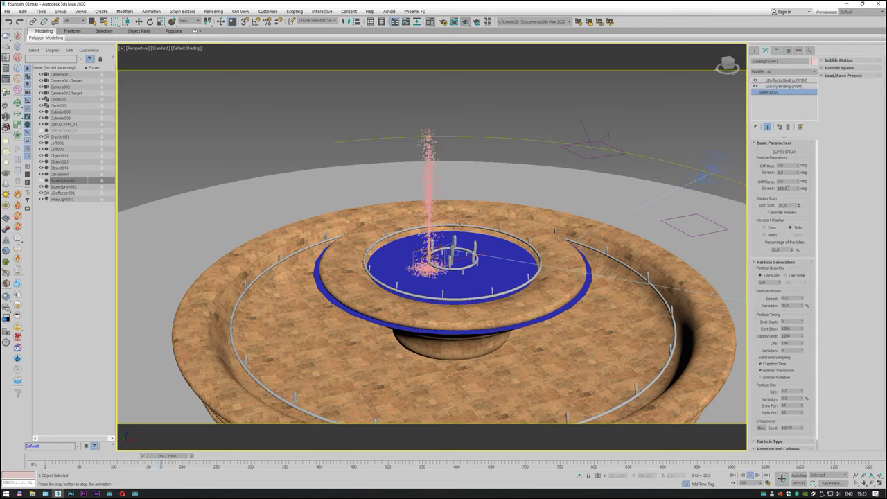
double_click(781, 172)
text(1,5)
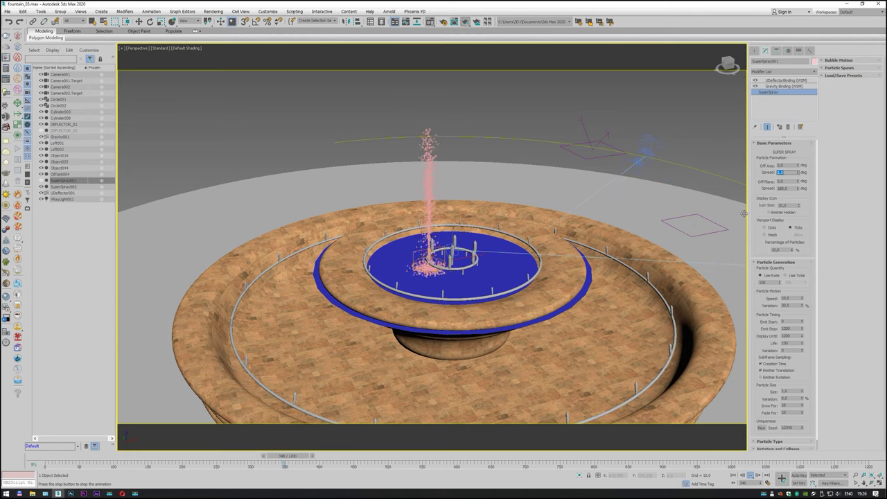
click(42, 186)
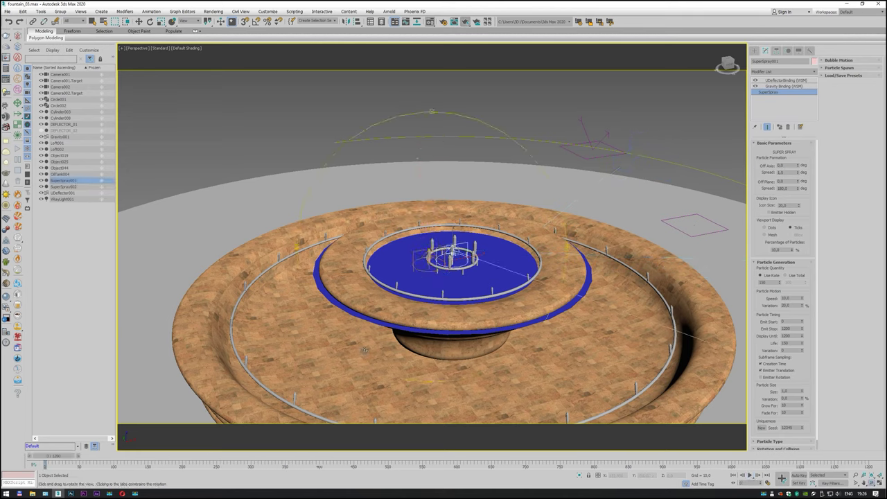
click(751, 476)
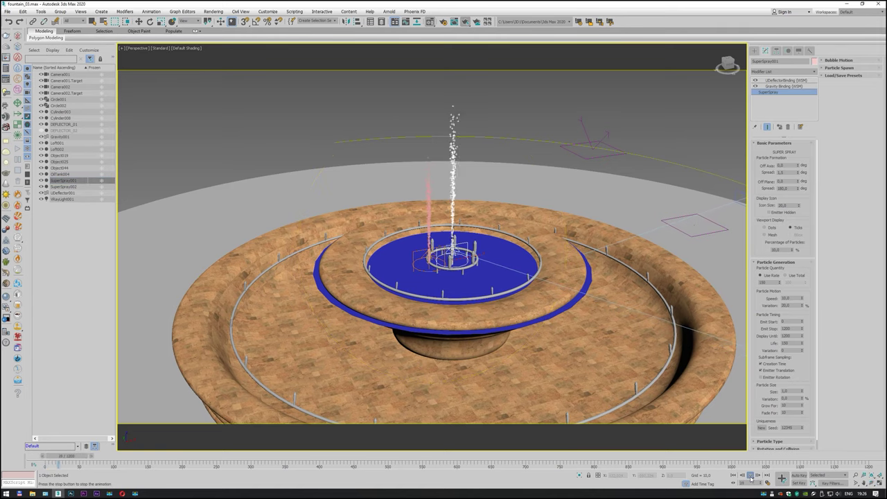
scroll(493, 406, down, 3)
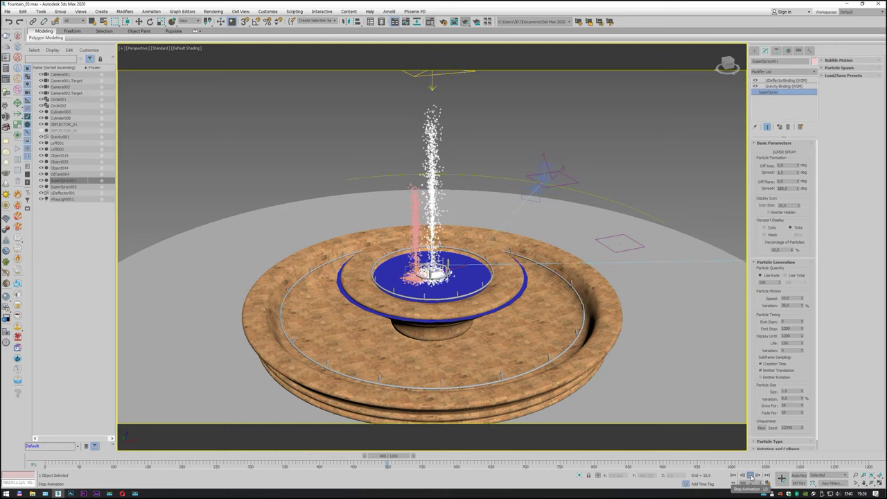
- Select SuperSpray002, set its particle speed to 8.0, and replay to compare both jets
click(751, 477)
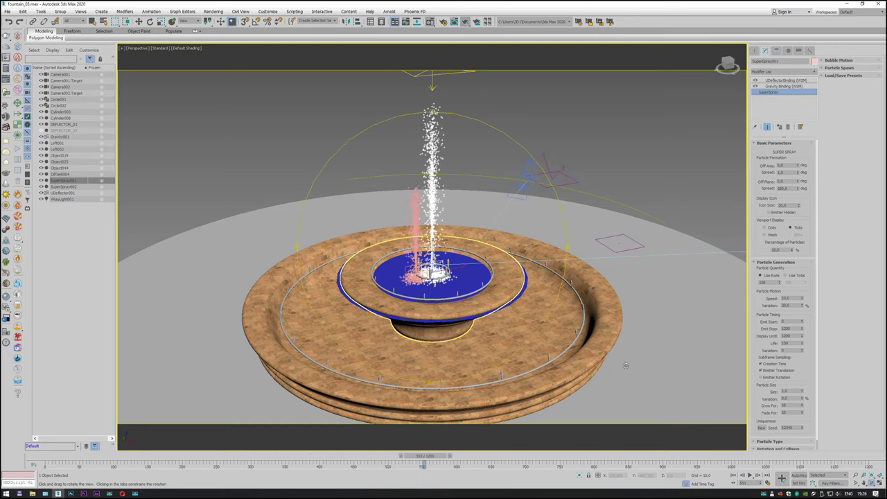
mouse_move(507, 289)
mouse_down()
mouse_move(497, 292)
mouse_move(503, 284)
mouse_up()
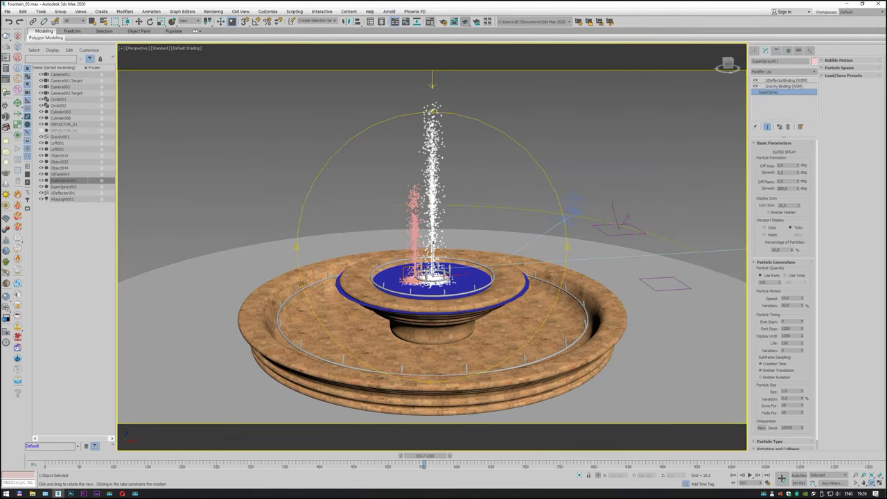
scroll(320, 228, up, 3)
drag(326, 236, 321, 227)
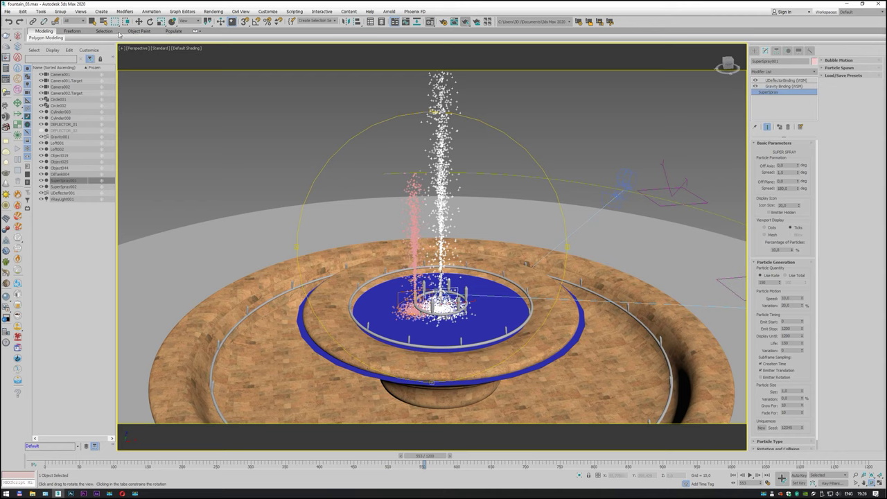
click(93, 22)
click(414, 228)
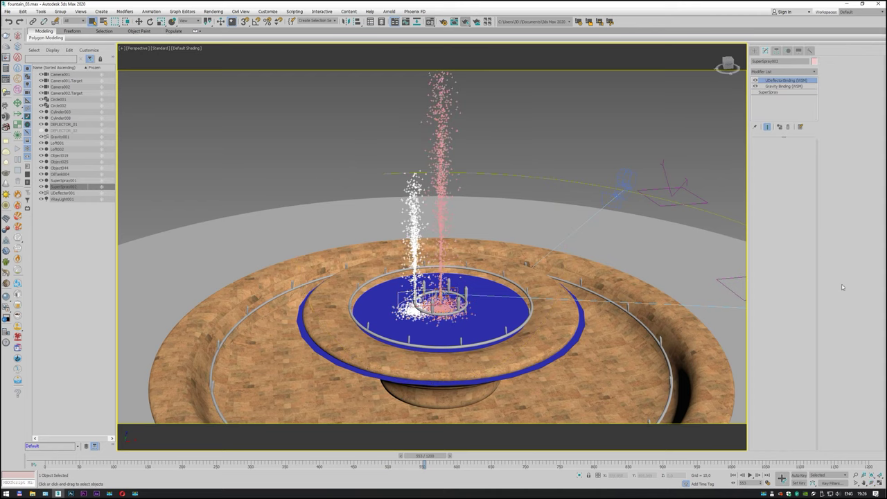
click(781, 94)
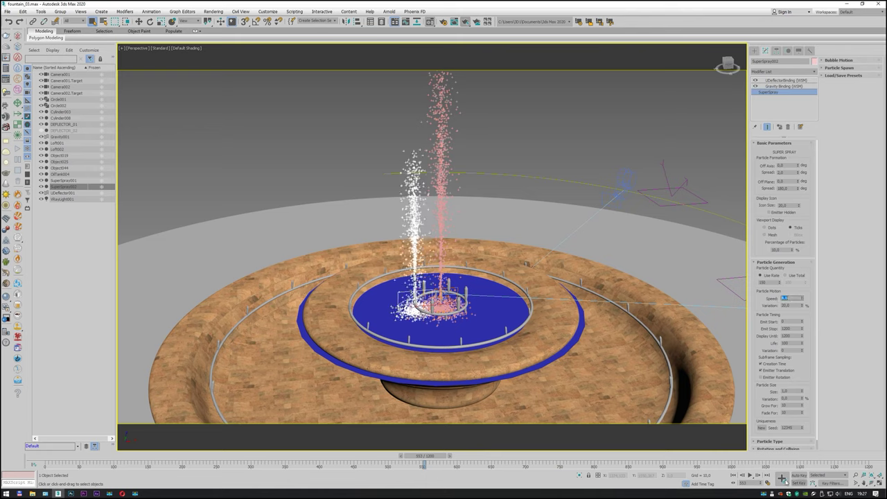
click(734, 475)
click(749, 475)
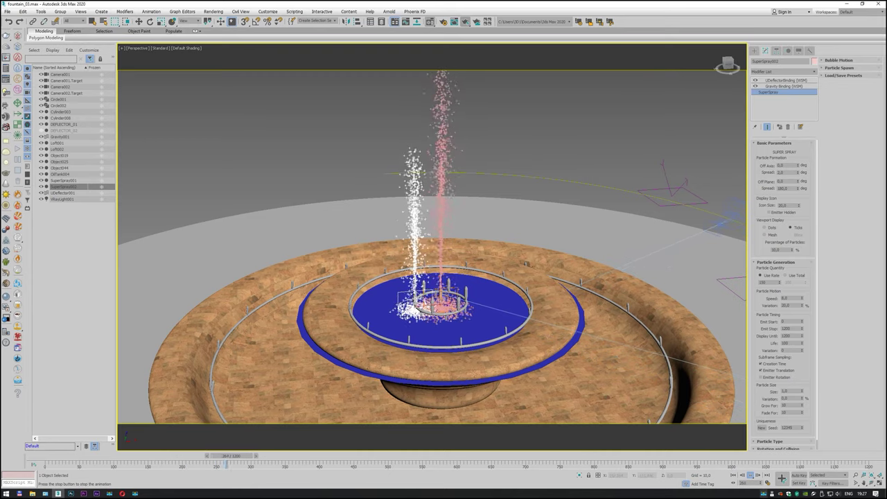
click(749, 475)
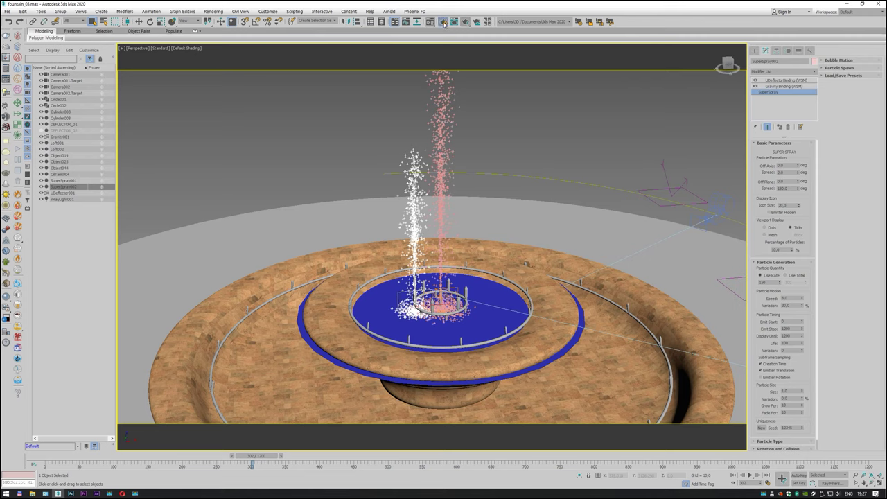
- In Render Setup, toggle Motion blur off and back on in the Camera rollout
click(443, 22)
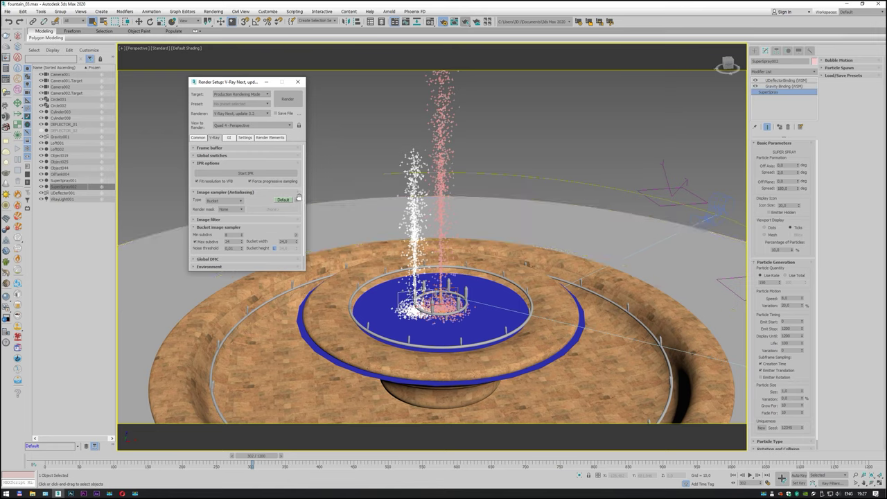
scroll(299, 196, down, 1)
click(202, 267)
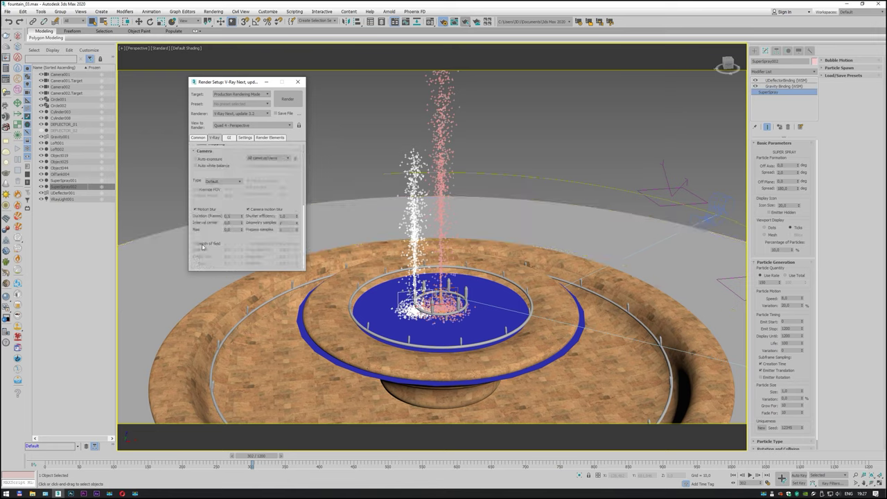
click(199, 211)
click(201, 210)
- Check the Distributed rendering settings, then render the current perspective frame
click(246, 139)
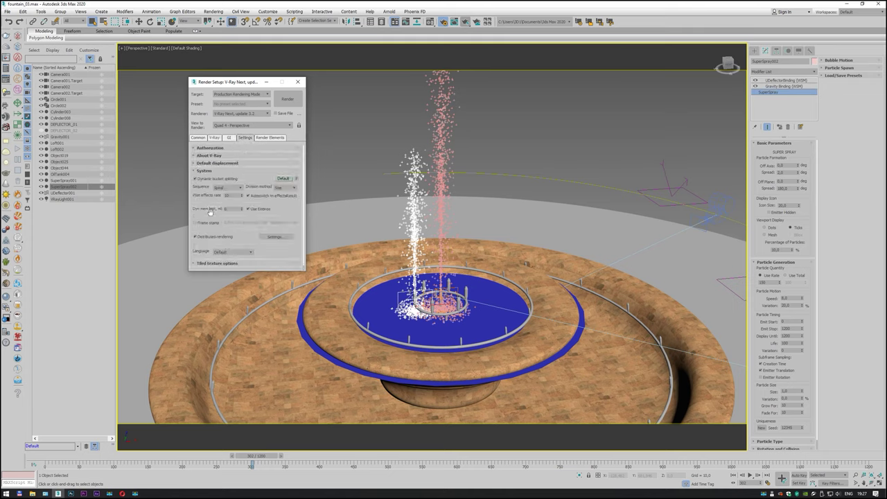
click(263, 238)
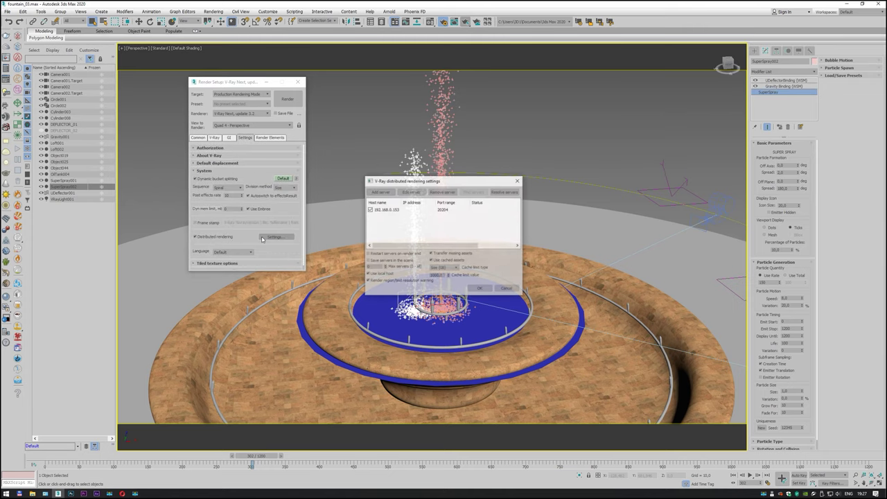
click(479, 289)
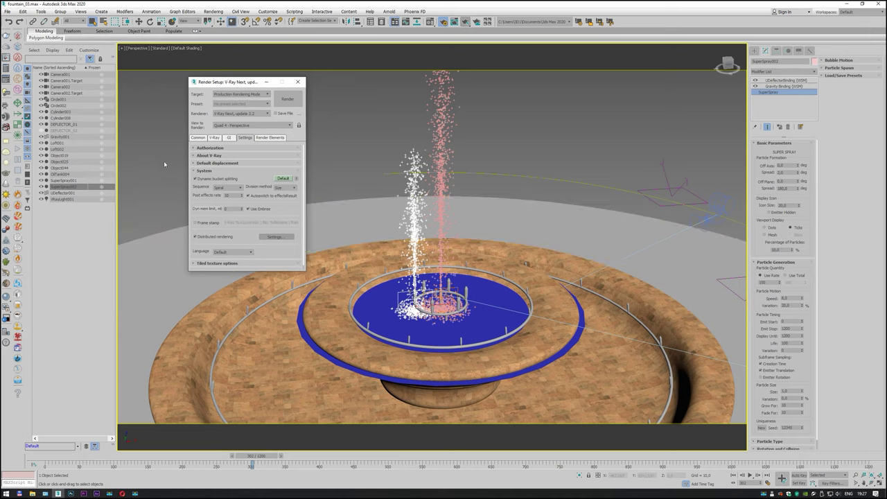
click(215, 137)
click(287, 98)
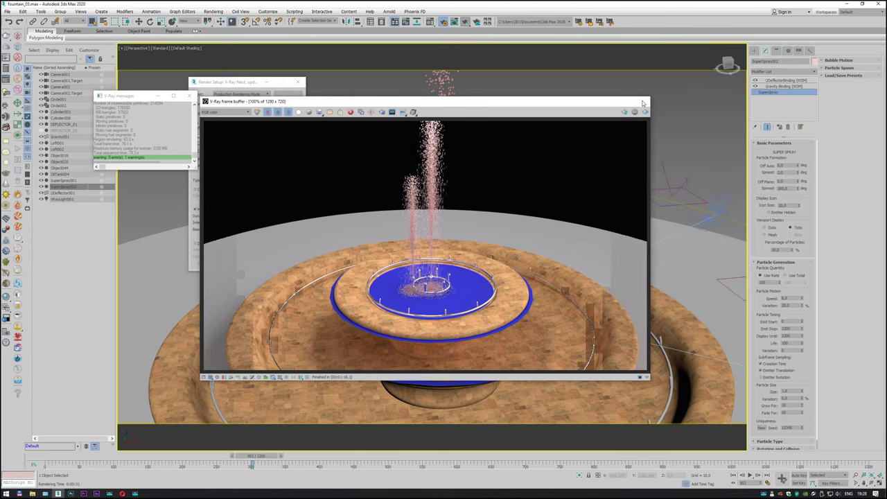
- Close the frame buffer and review the jet's deflector binding and SuperSpray parameters
click(643, 102)
click(785, 79)
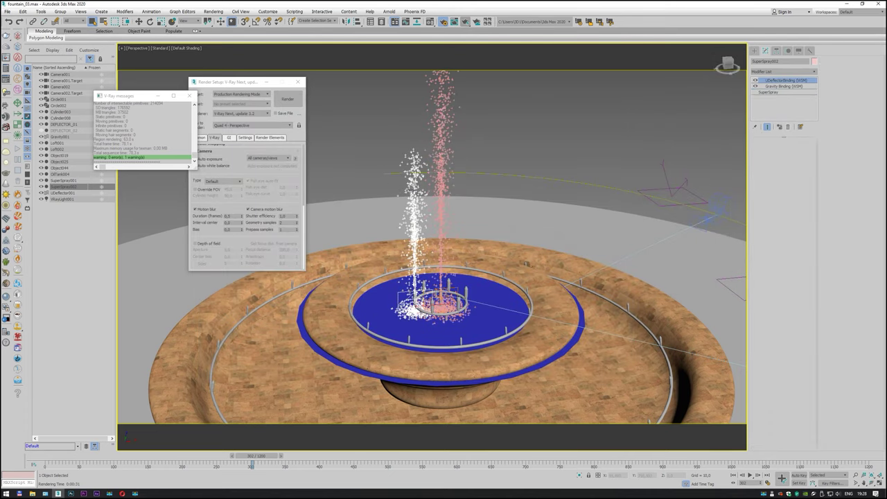
click(773, 92)
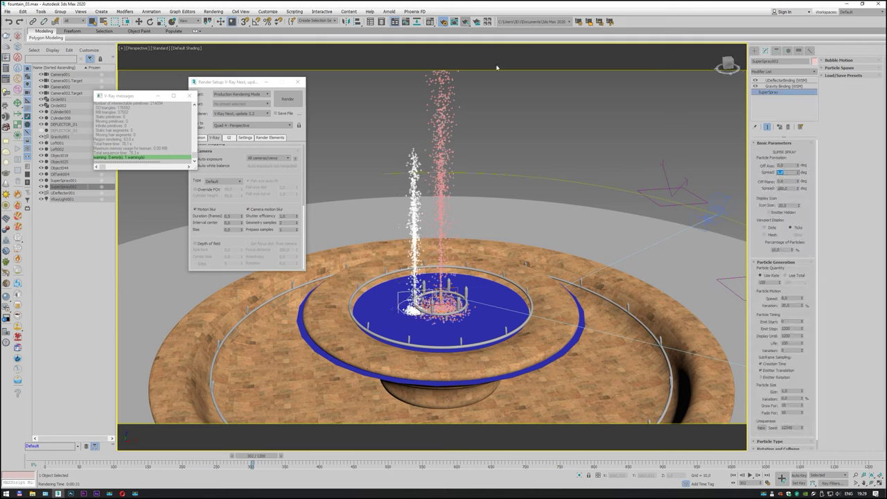
- Render a test frame, stop it, close the render windows, and rewind to frame 0
click(465, 23)
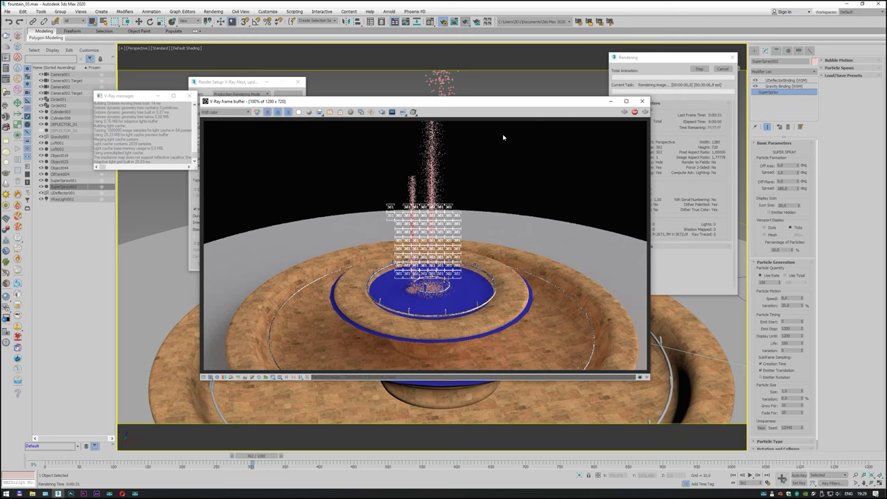
click(721, 69)
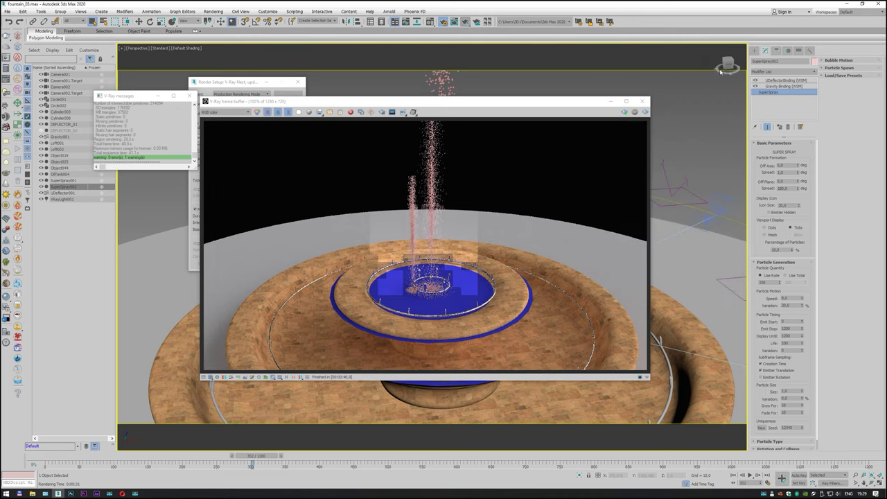
click(644, 102)
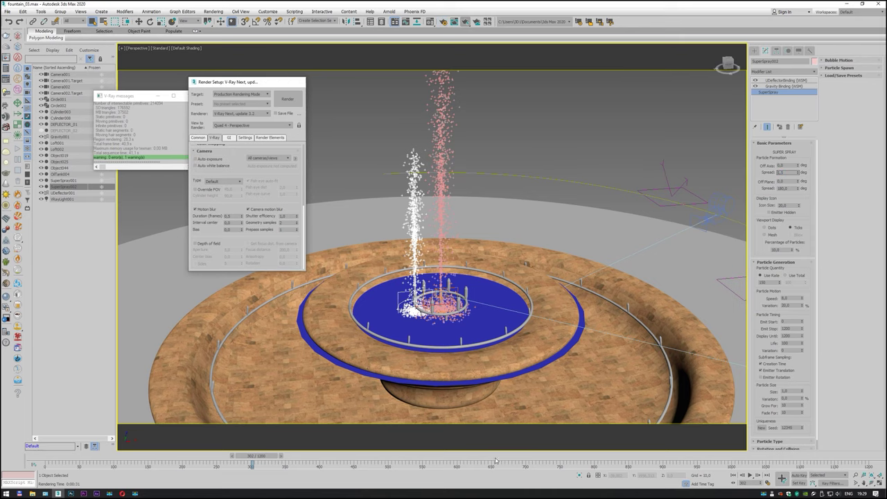
click(298, 83)
click(734, 476)
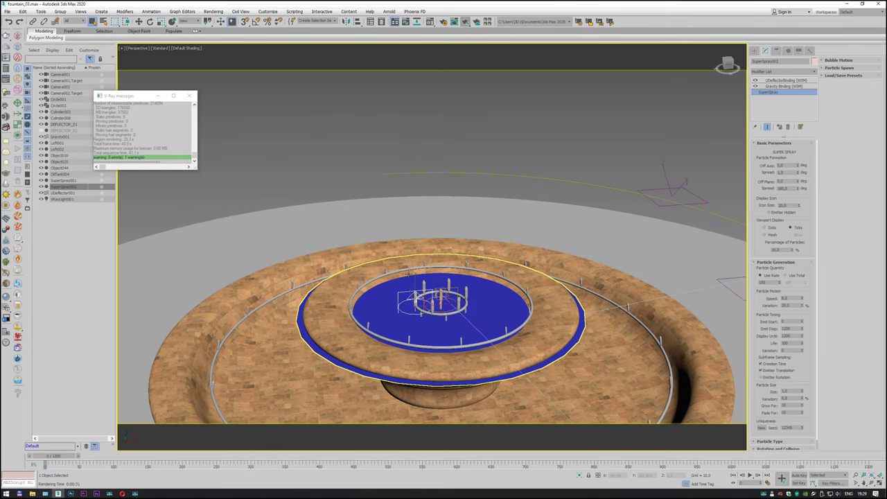
scroll(291, 322, up, 5)
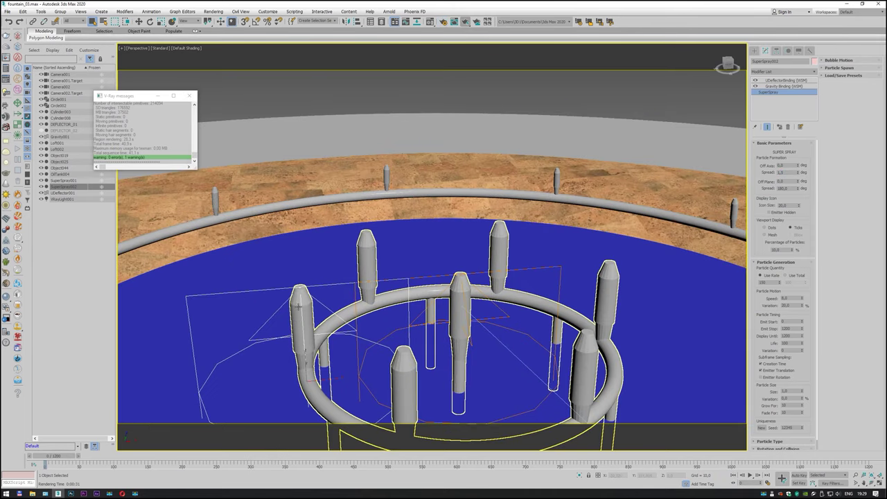
scroll(324, 307, down, 5)
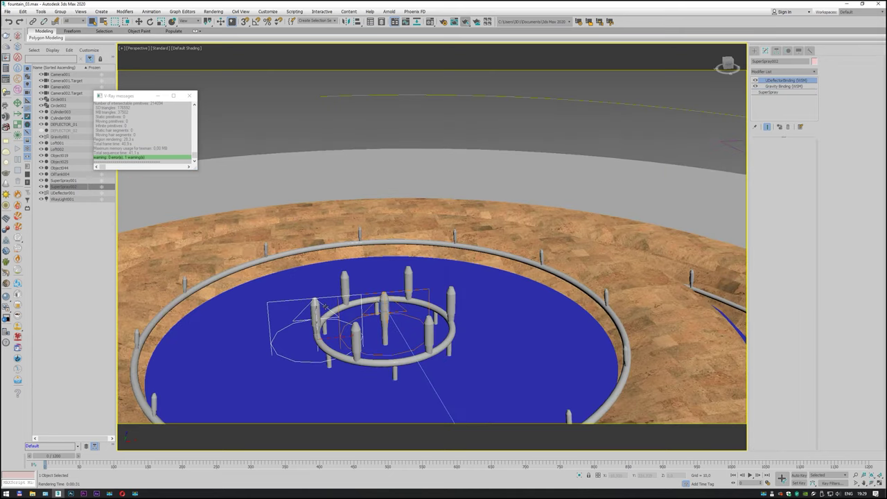
- Shift-drag a copy of the jet, SuperSpray003, to the ring's right side
key(w)
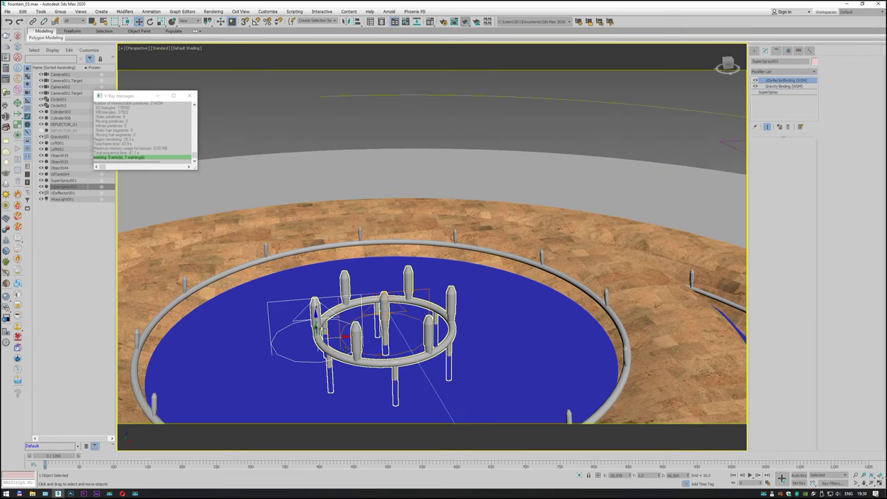
mouse_move(337, 338)
mouse_down()
mouse_move(469, 333)
mouse_move(459, 330)
mouse_up()
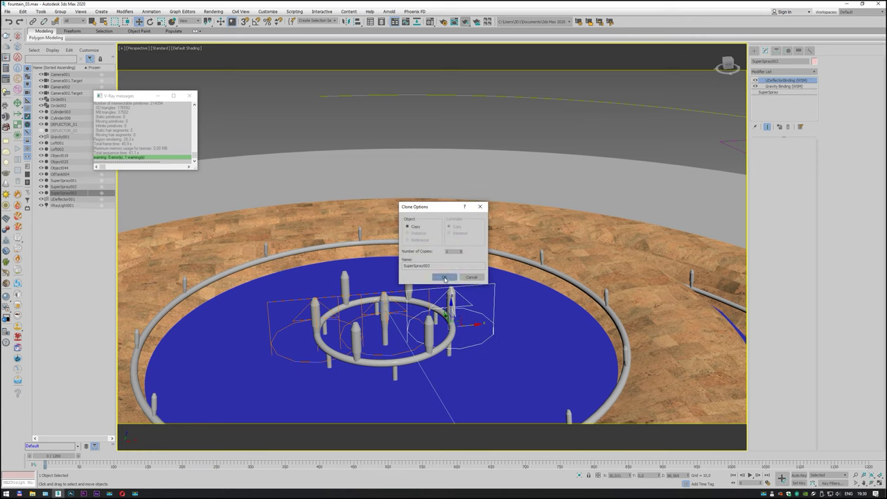
click(444, 278)
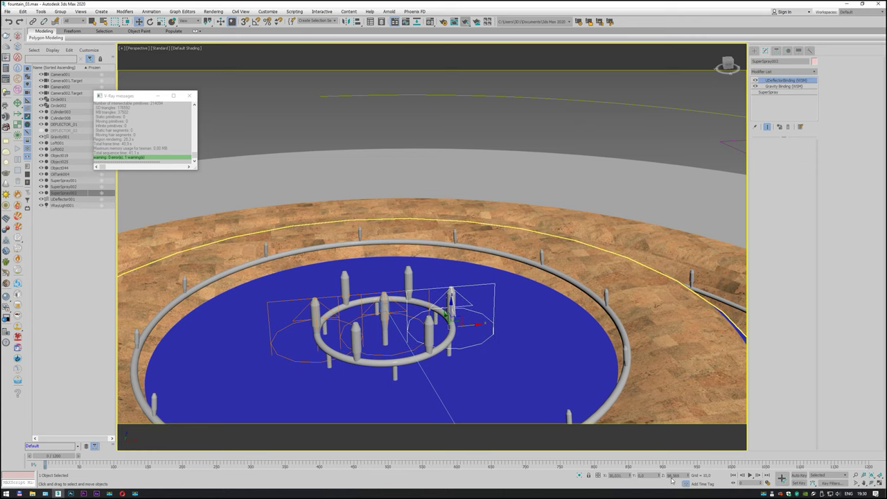
- Select the left jet and SuperSpray003 together and group them
click(299, 317)
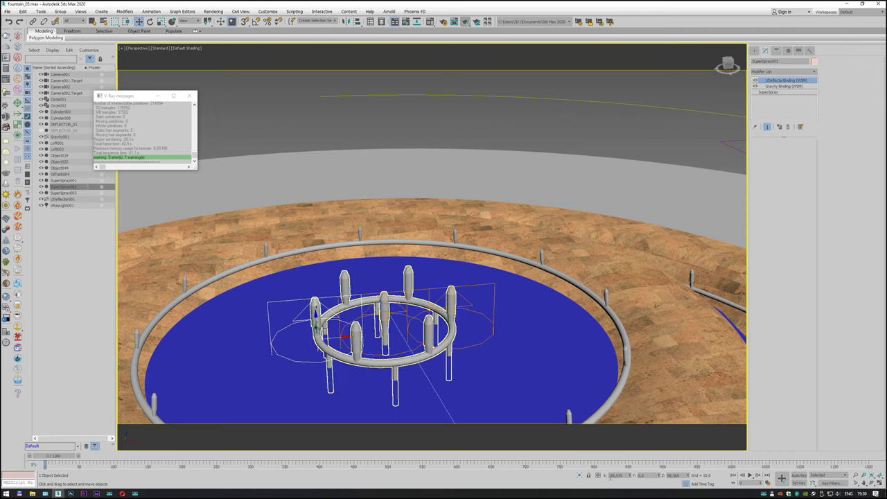
click(614, 476)
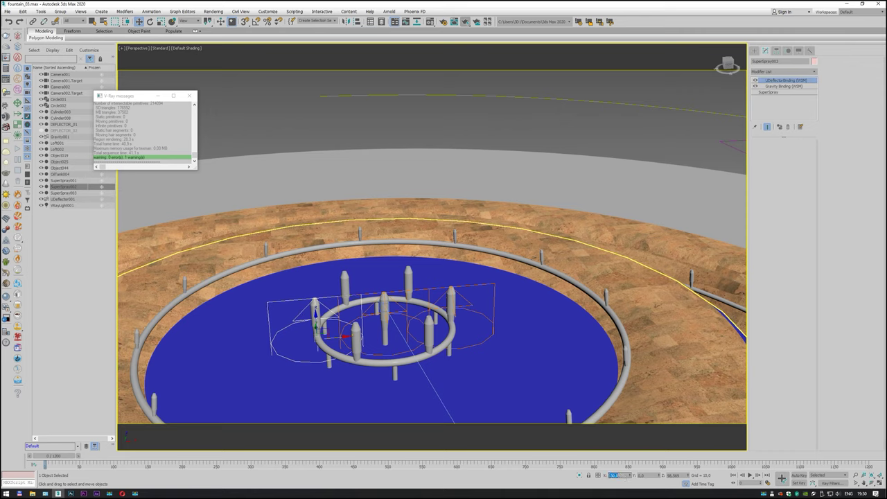
click(499, 336)
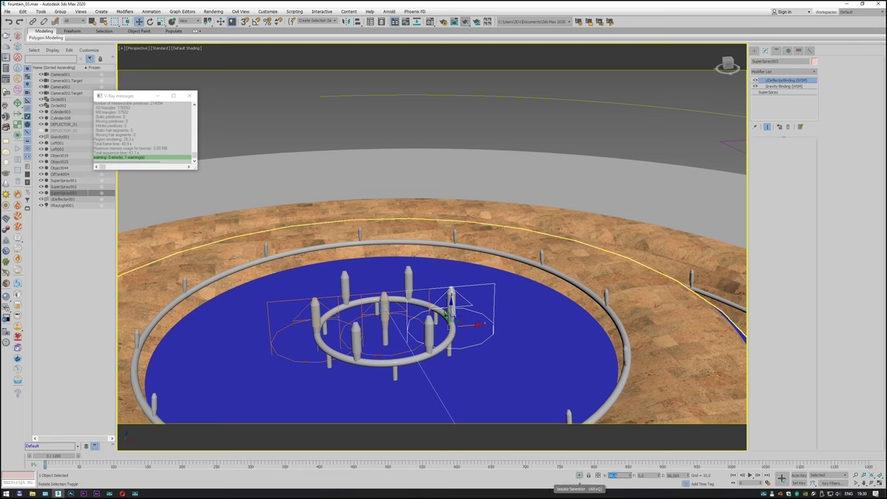
ctrl+click(303, 299)
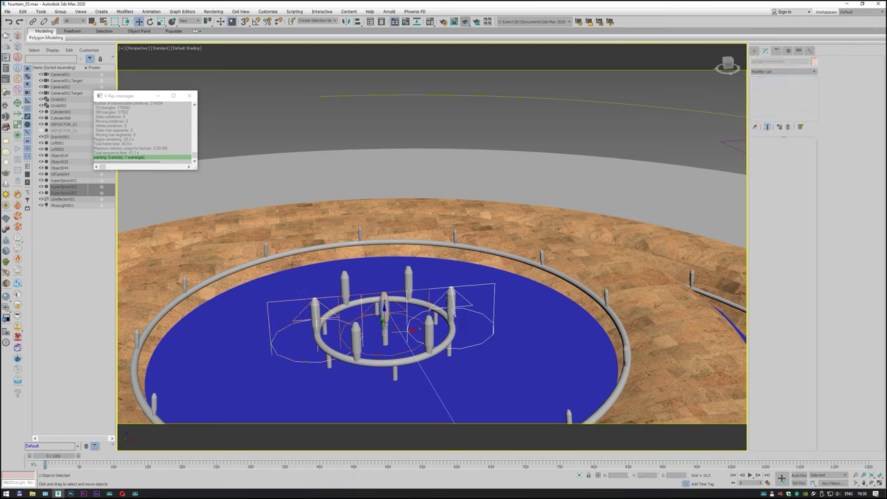
click(61, 11)
click(69, 24)
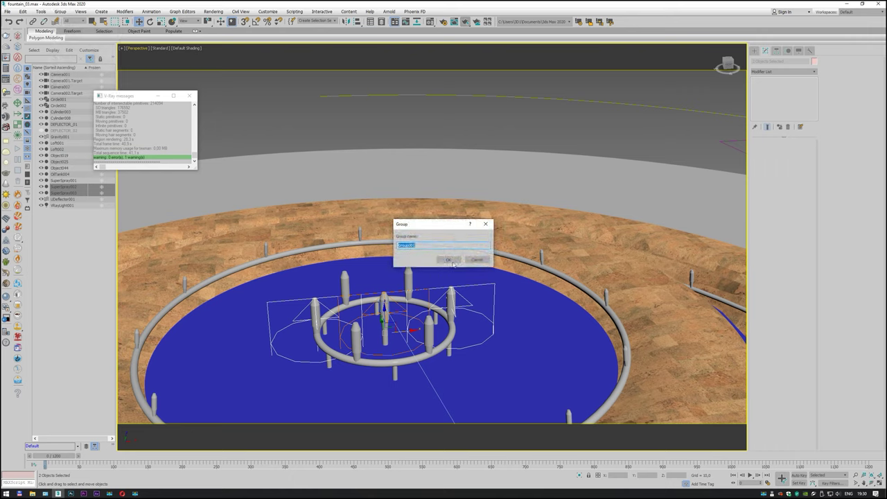
- Name the group and rotate-clone the jet pair twice around the ring
click(449, 262)
click(149, 22)
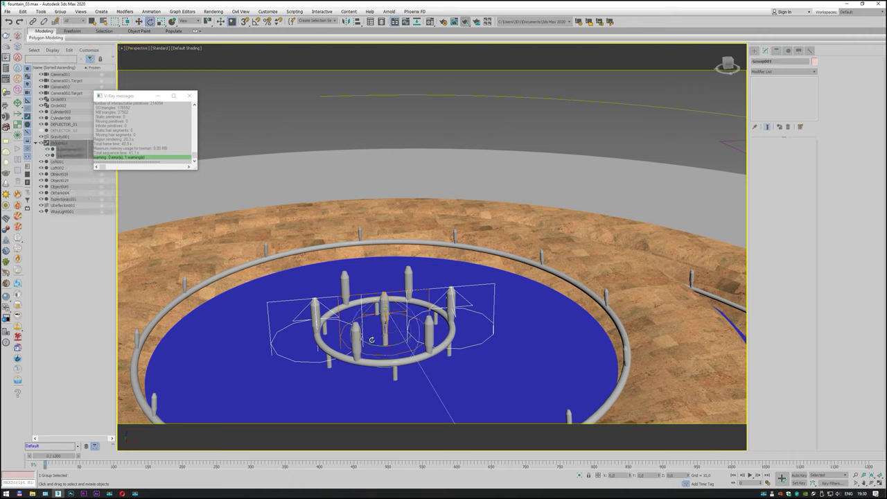
drag(372, 340, 416, 344)
click(443, 277)
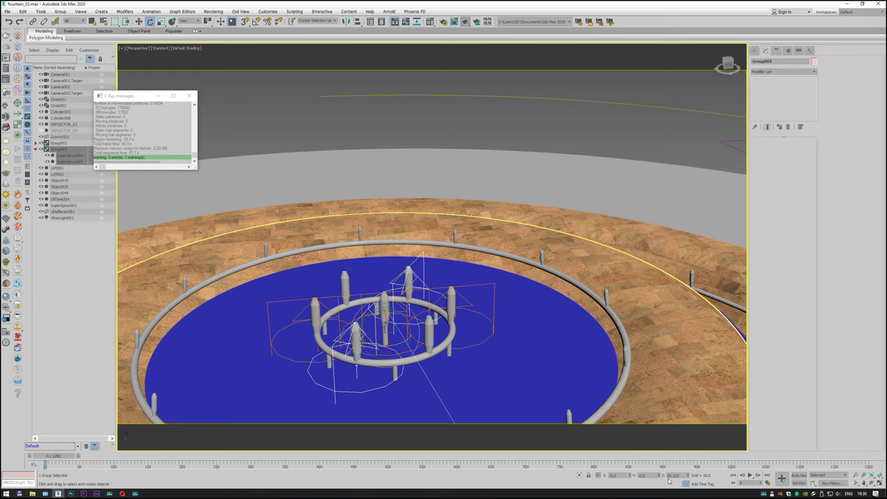
key(Return)
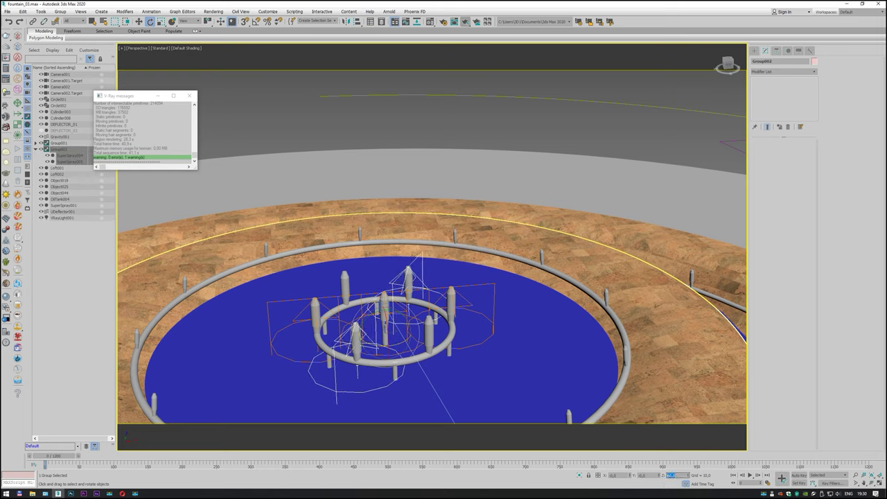
mouse_move(397, 363)
mouse_down()
mouse_move(425, 344)
mouse_move(439, 316)
mouse_up()
click(444, 277)
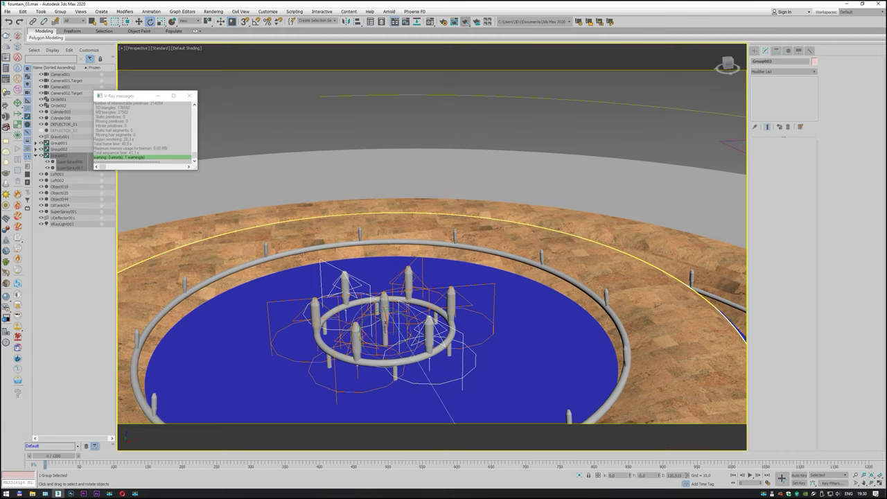
double_click(672, 476)
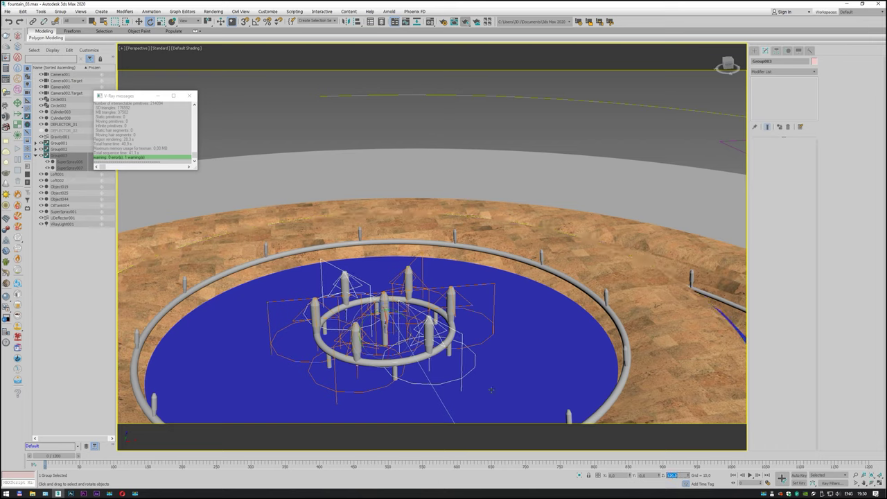
- Ungroup Group003, Group002 and Group001 into separate jets and play the animation
click(61, 11)
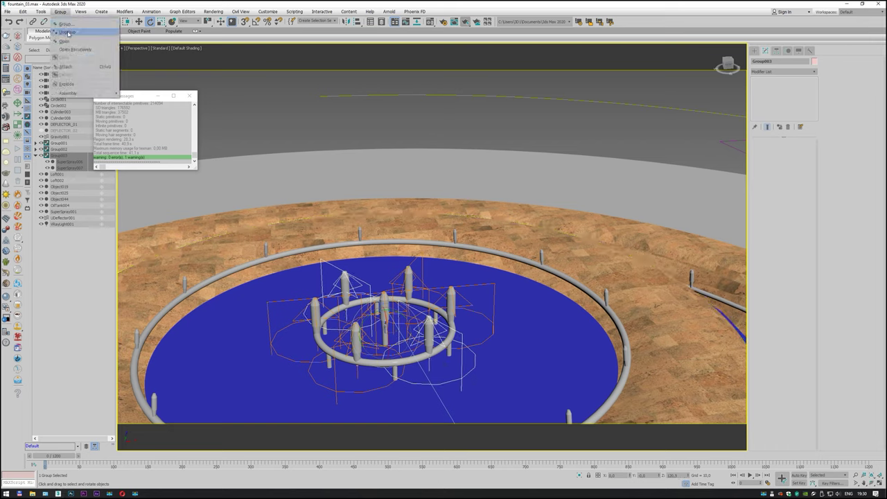
click(69, 29)
click(53, 150)
click(64, 12)
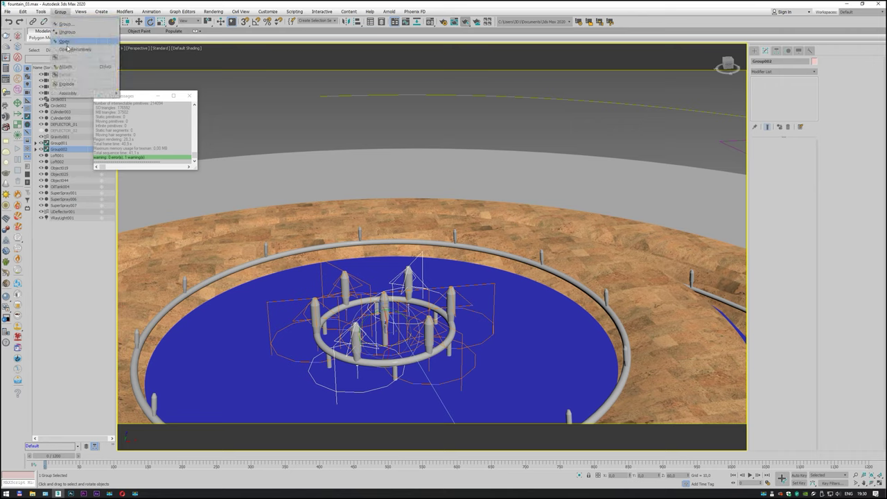
click(69, 29)
click(59, 143)
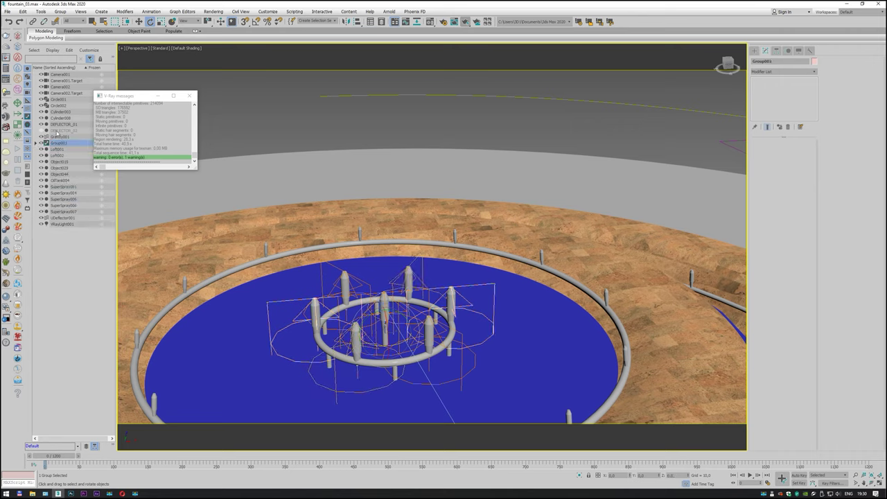
click(61, 12)
click(69, 29)
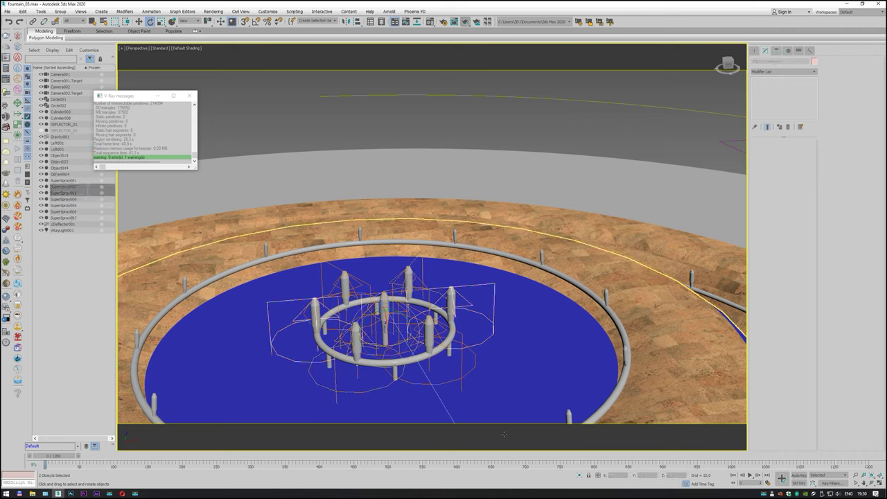
click(749, 475)
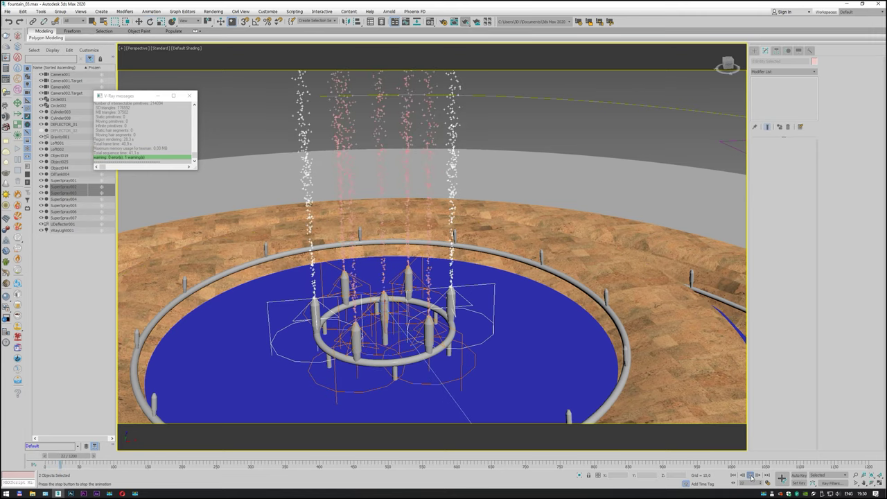
- Zoom and orbit to a lower, side-on view of the fountain, then stop playback
scroll(477, 290, down, 5)
scroll(477, 289, down, 2)
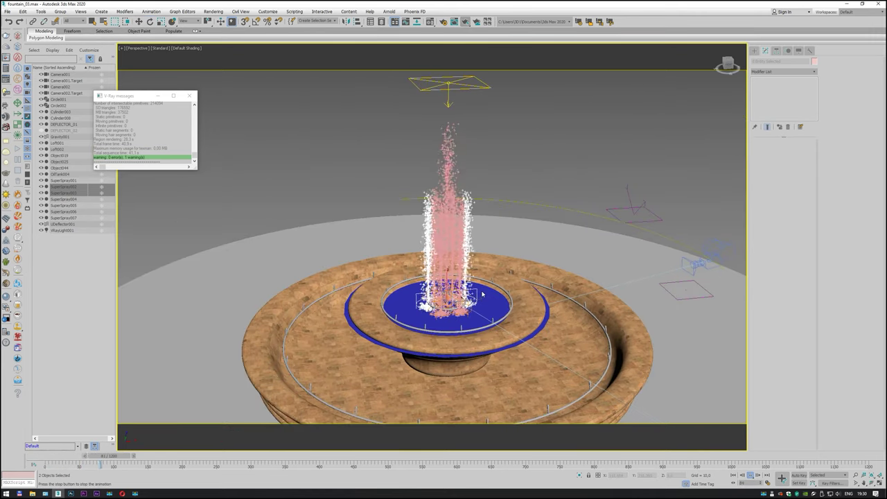
scroll(505, 312, up, 2)
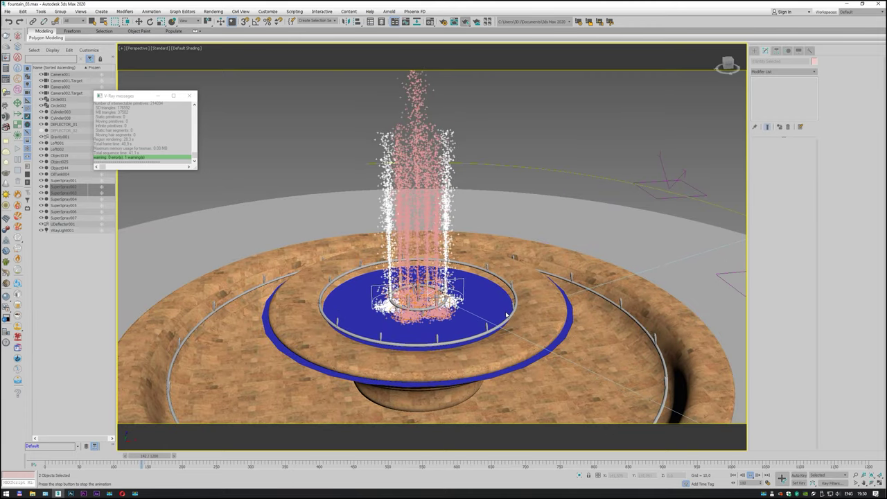
scroll(485, 318, down, 2)
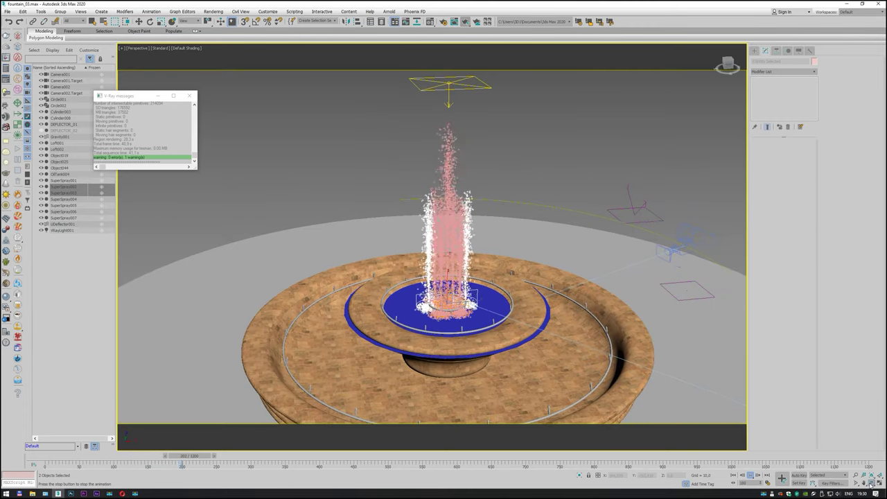
mouse_move(653, 411)
alt+middle_down()
mouse_move(653, 374)
mouse_move(653, 402)
alt+middle_up()
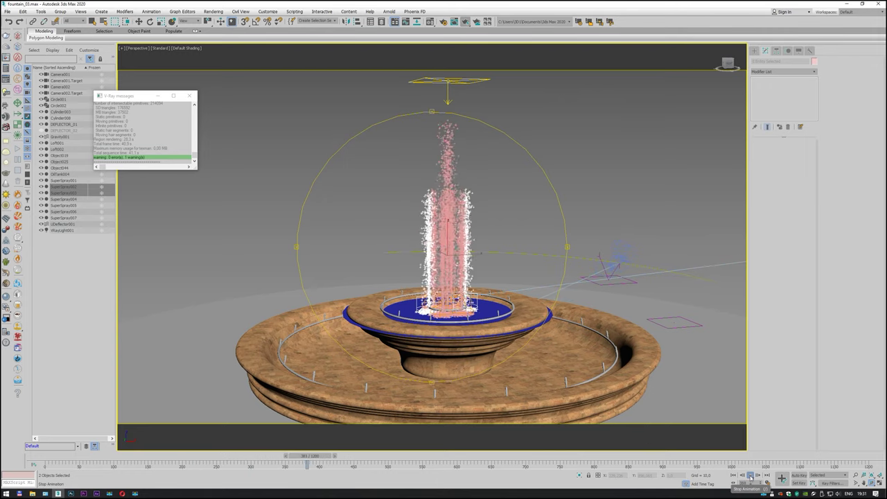
click(750, 477)
key(e)
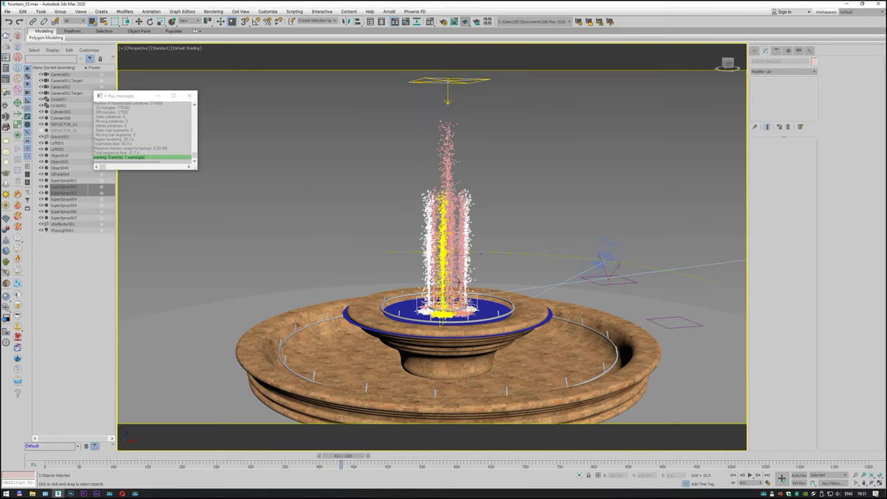
- Orbit to look down on the fountain, rewind to frame 0, and return to Select Object
click(880, 484)
drag(584, 305, 457, 335)
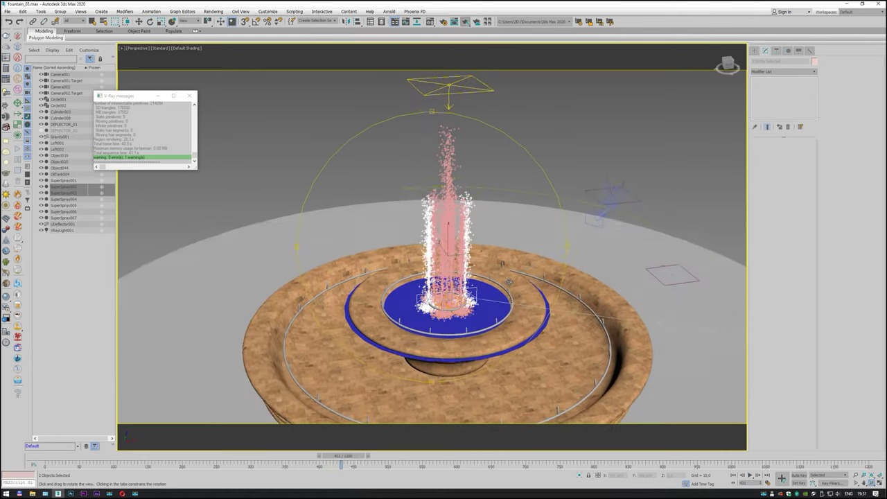
scroll(458, 334, up, 3)
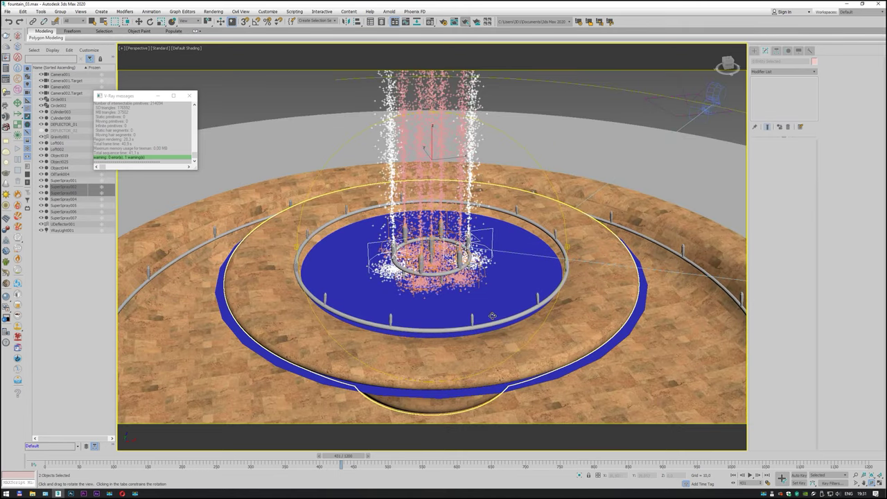
click(735, 476)
drag(329, 219, 300, 184)
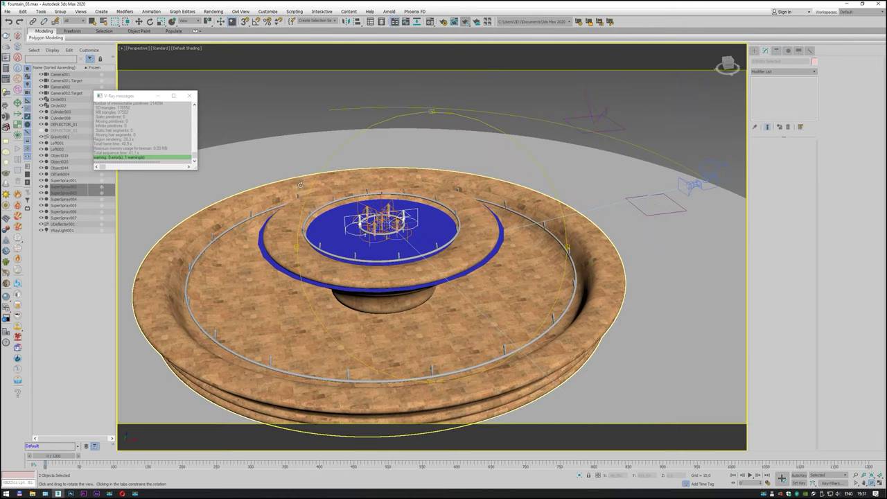
click(92, 22)
- Create a new Super Spray emitter with an icon size of 20
click(131, 45)
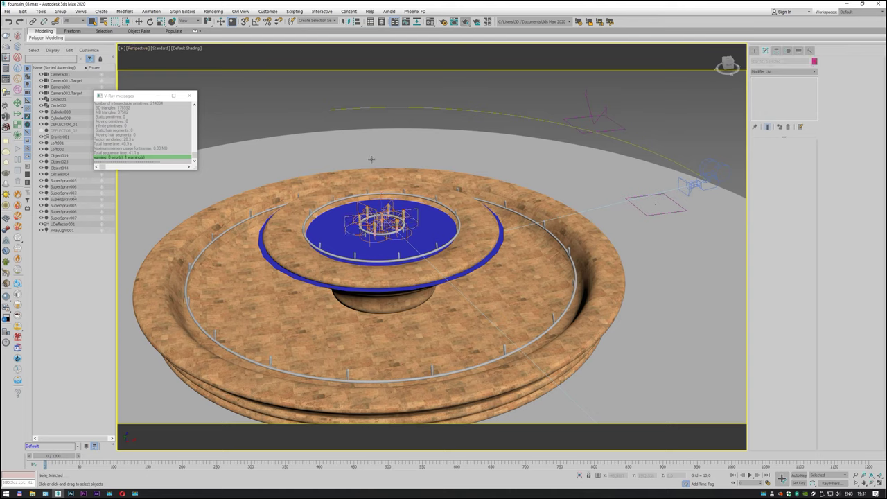
click(755, 51)
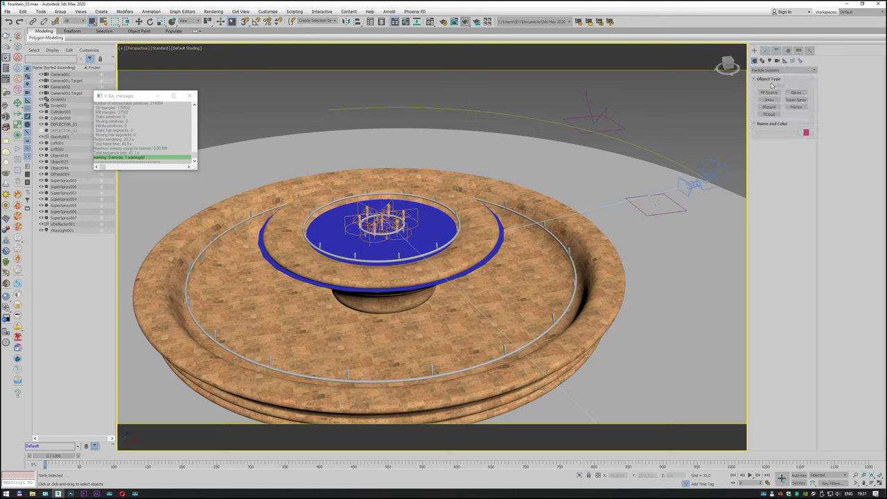
click(769, 70)
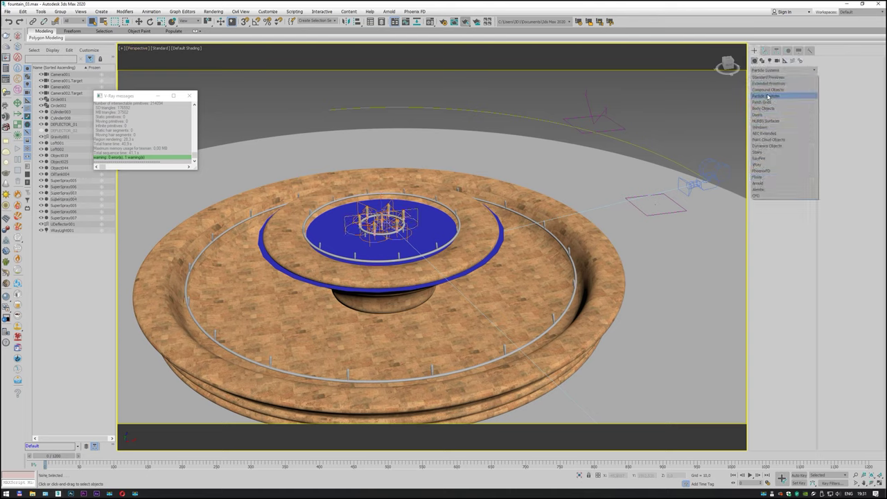
click(768, 97)
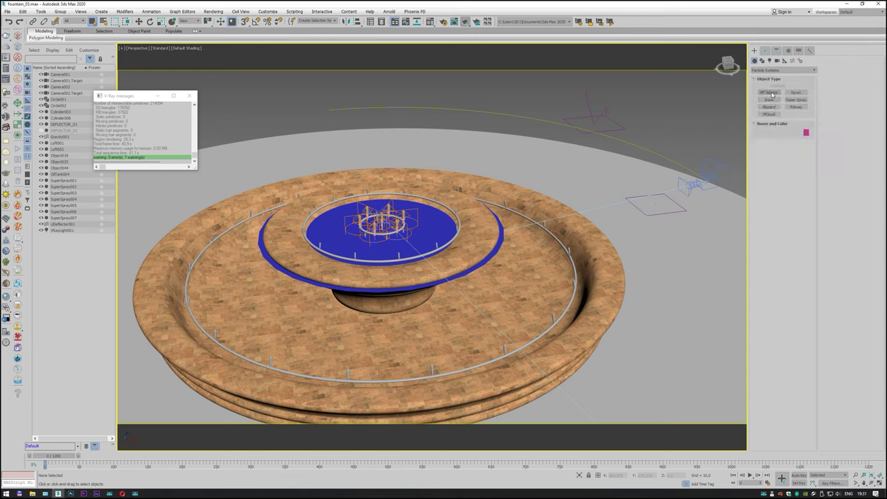
click(795, 100)
drag(659, 270, 683, 276)
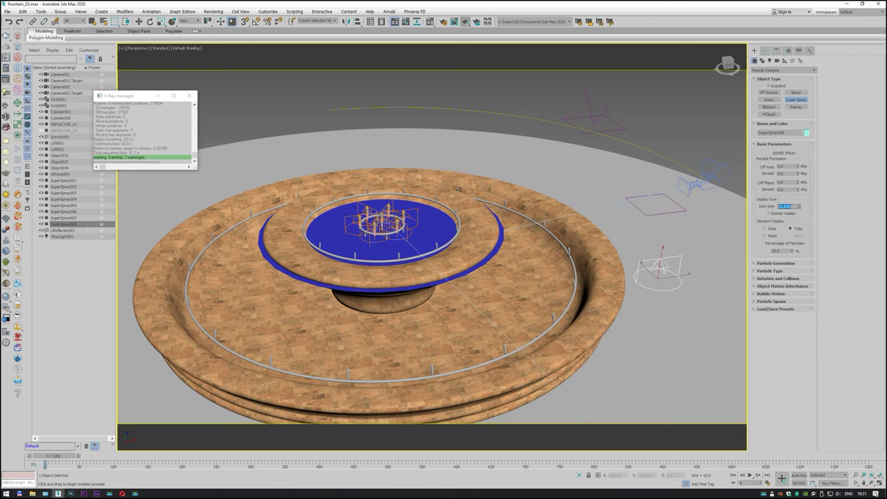
text(20)
key(Return)
- Zero the emitter's X and Y position and raise it to the top of the fountain
click(138, 22)
right_click(629, 476)
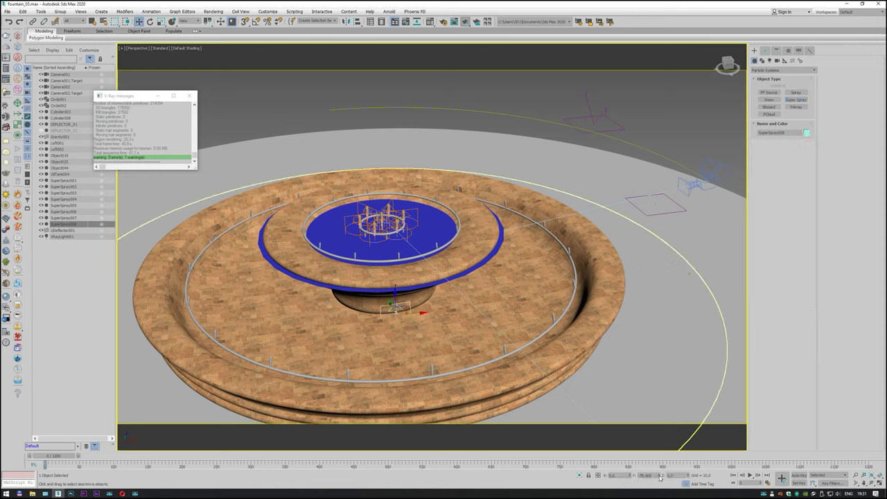
right_click(659, 476)
mouse_move(390, 270)
mouse_down()
mouse_move(392, 212)
mouse_move(315, 232)
mouse_up()
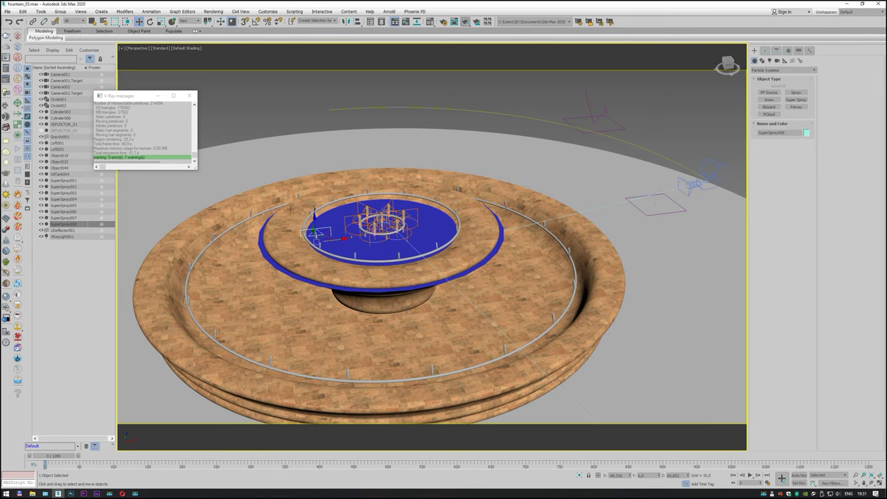
scroll(291, 209, up, 5)
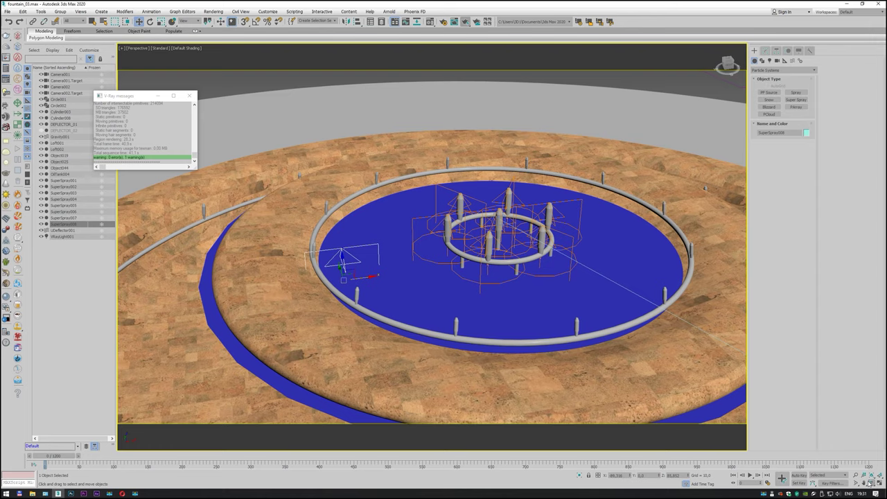
- Move the emitter left onto the upper basin and switch the viewport to Front
click(871, 483)
mouse_move(389, 235)
mouse_down()
mouse_move(393, 322)
mouse_move(392, 277)
mouse_up()
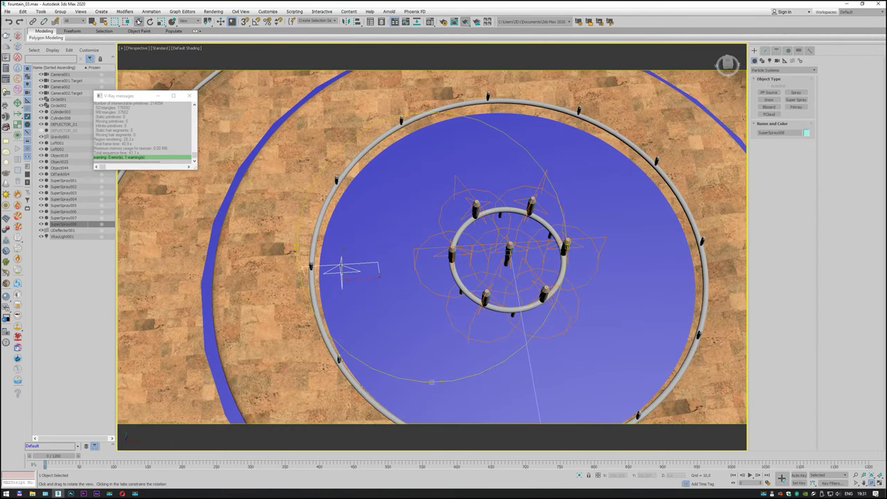
click(138, 21)
mouse_move(362, 278)
mouse_down()
mouse_move(336, 280)
mouse_move(314, 263)
mouse_up()
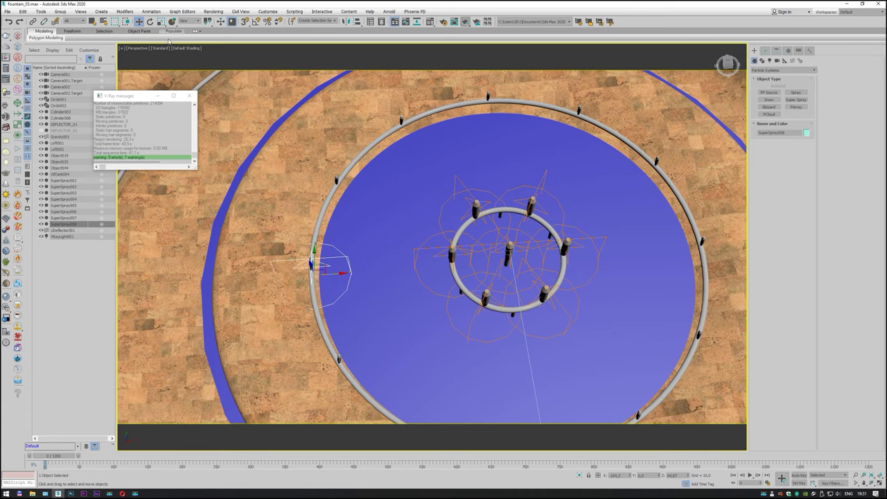
click(137, 48)
click(160, 104)
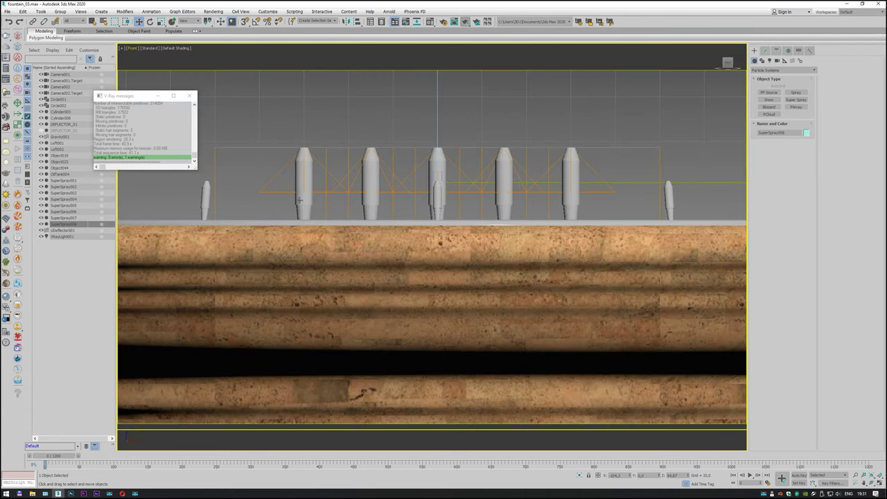
- Zoom the Front view and switch it to Wireframe Override
scroll(300, 200, down, 3)
scroll(415, 214, down, 2)
scroll(465, 222, up, 8)
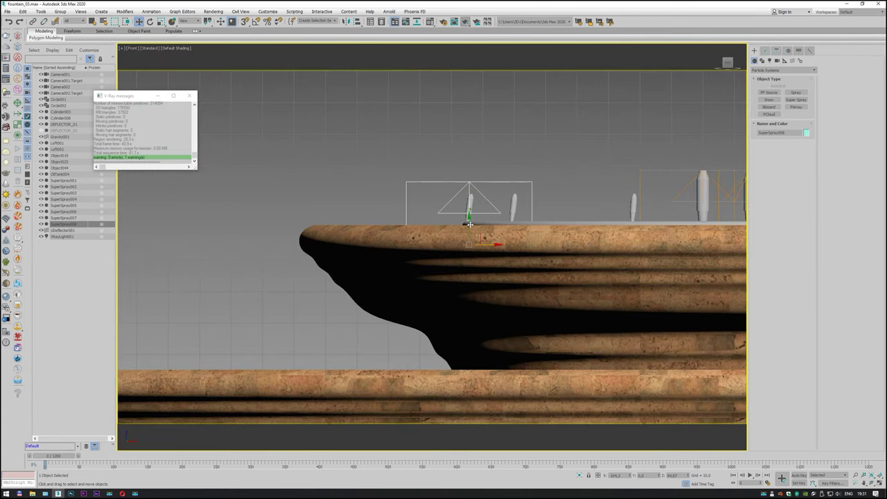
scroll(469, 223, up, 2)
scroll(464, 215, up, 2)
scroll(462, 210, up, 1)
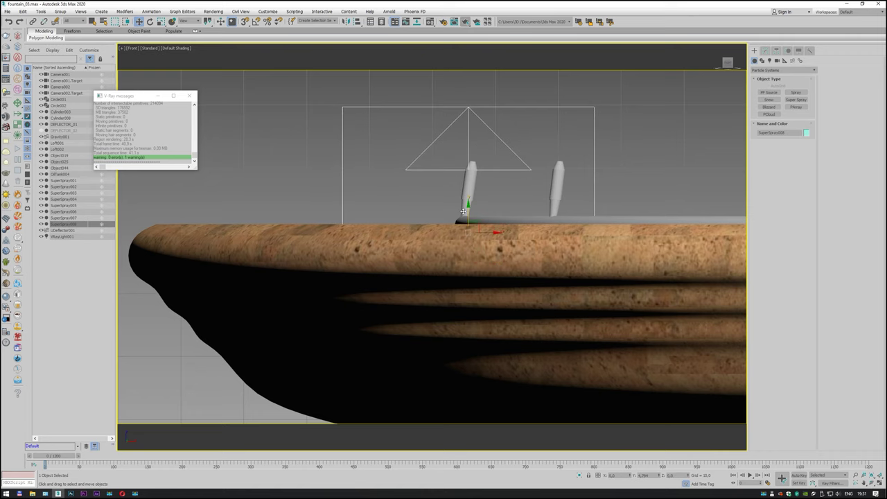
click(178, 48)
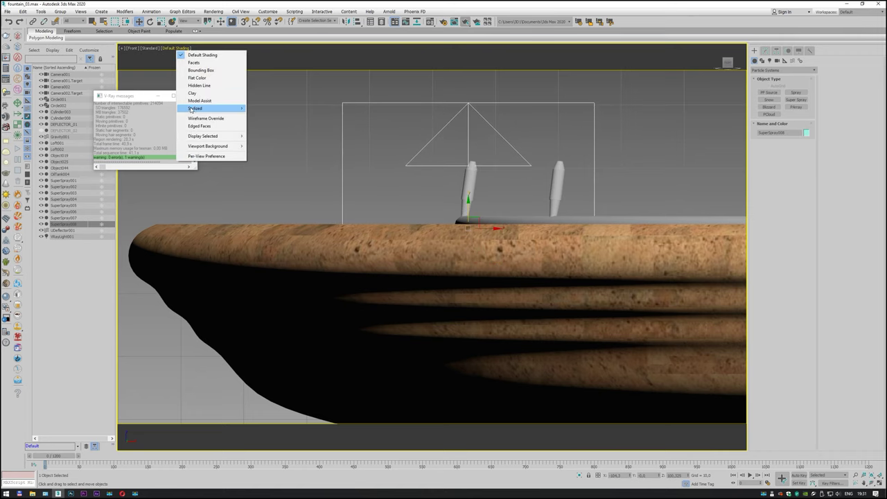
click(201, 118)
- Raise the emitter, tilt it with Select and Rotate, then lower it onto the basin edge
scroll(508, 253, up, 3)
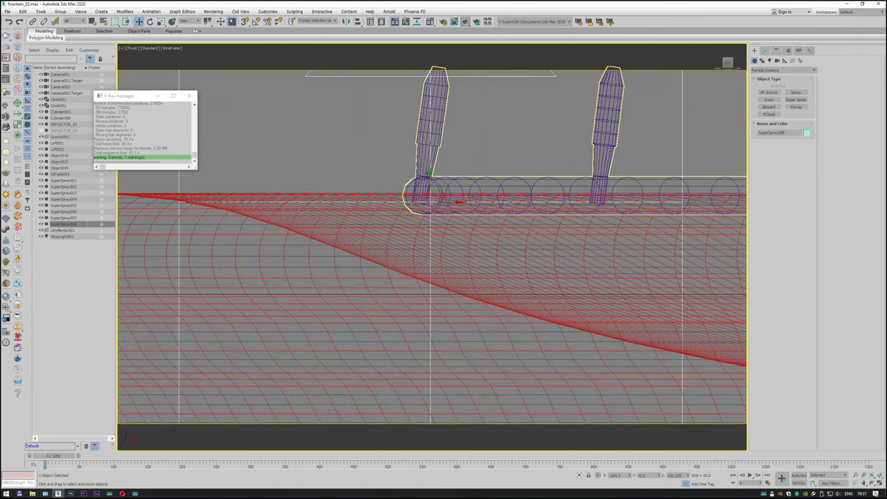
mouse_move(430, 201)
mouse_down()
mouse_move(429, 170)
mouse_move(447, 151)
mouse_move(444, 172)
mouse_up()
click(149, 21)
key(w)
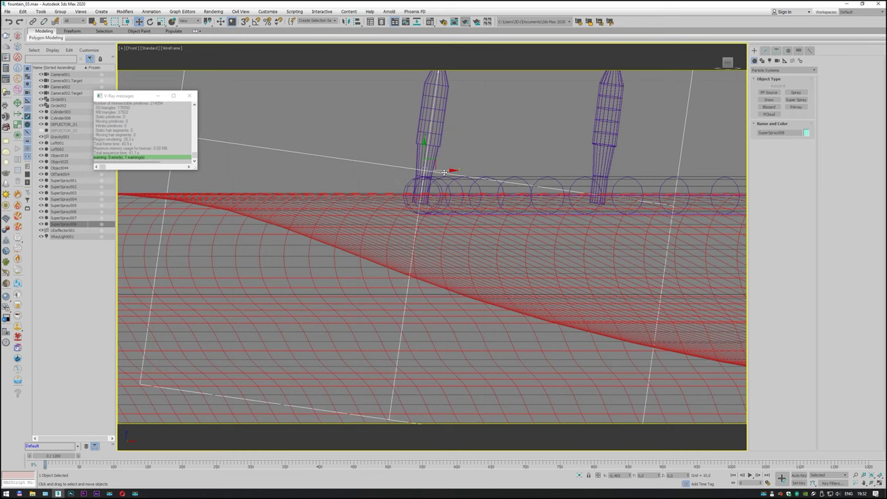
scroll(429, 215, down, 4)
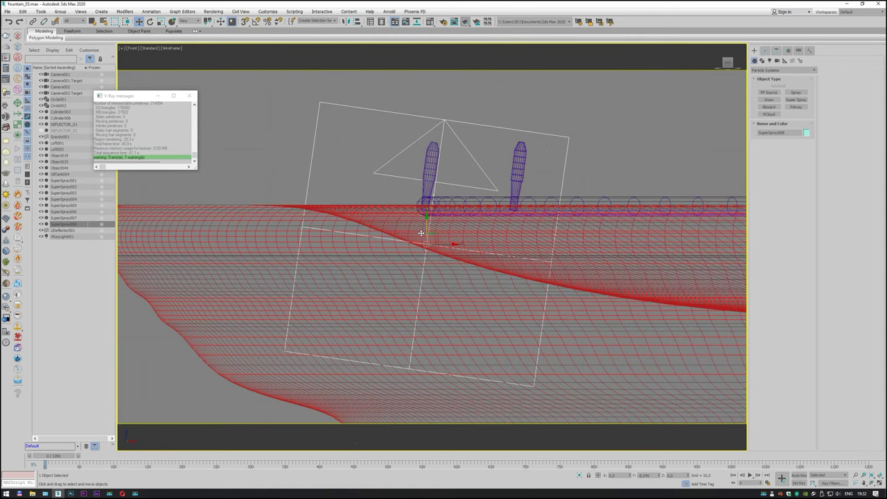
drag(421, 233, 439, 268)
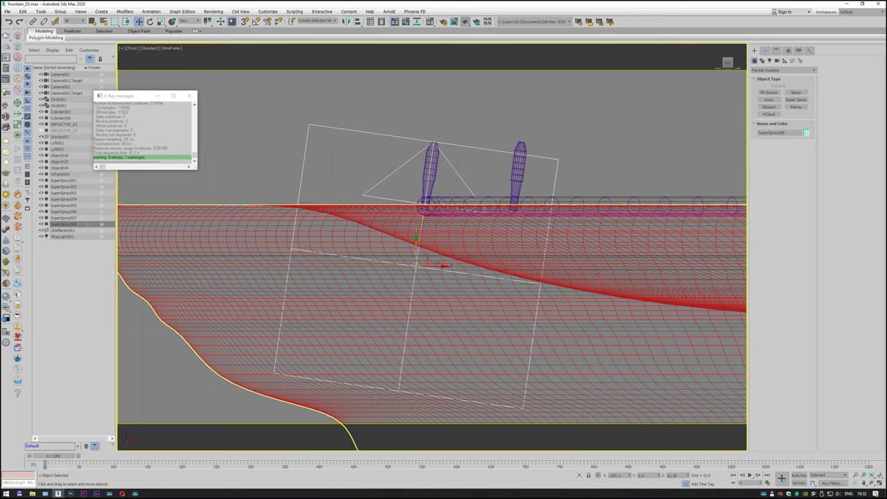
drag(439, 266, 439, 266)
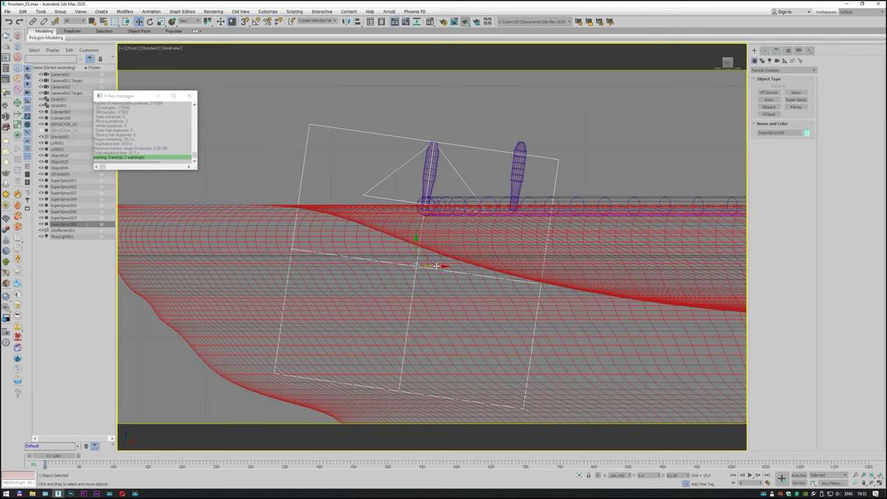
- Return to an elevated Perspective view with Default Shading and hide SuperSpray007
scroll(360, 163, down, 7)
scroll(360, 165, down, 3)
key(p)
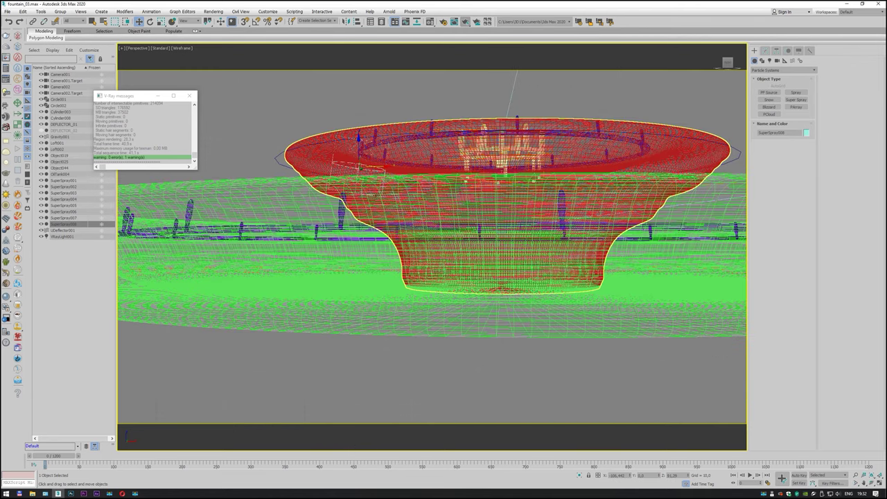
click(878, 481)
drag(450, 224, 450, 263)
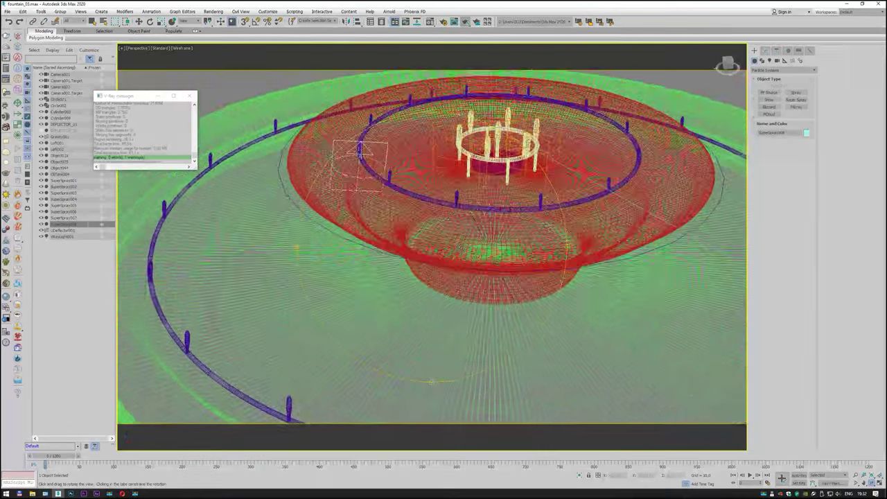
click(185, 49)
click(210, 55)
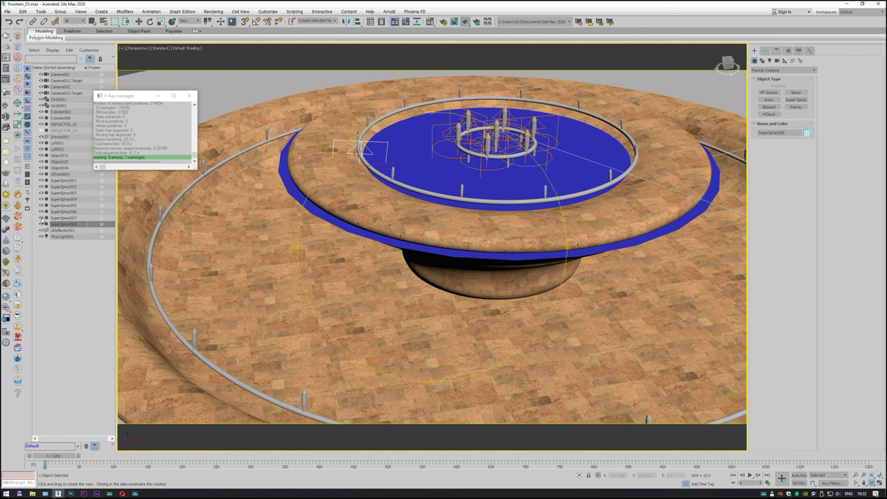
click(41, 218)
- Hide SuperSpray006 through SuperSpray001 in the Scene Explorer
click(41, 211)
click(42, 205)
click(42, 199)
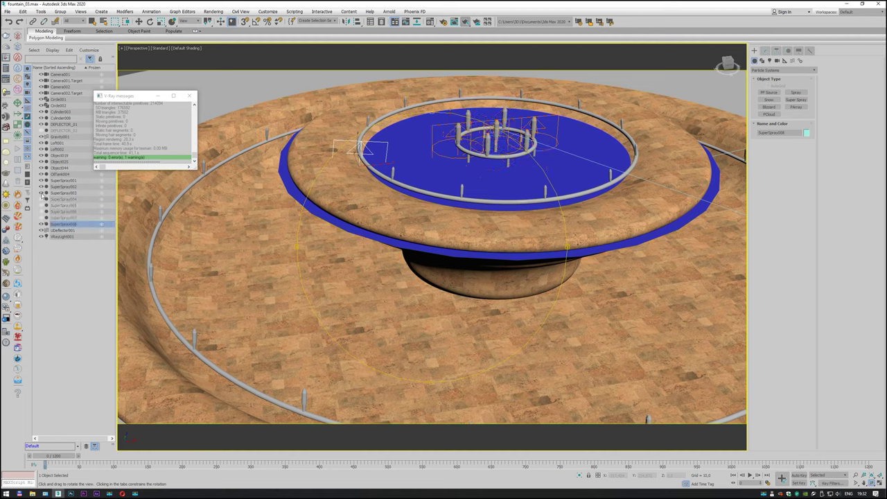
click(41, 193)
click(42, 186)
click(41, 180)
- Scrub to about frame 27, reframe the fountain, and bring up the Deflector space warps
drag(443, 182, 430, 179)
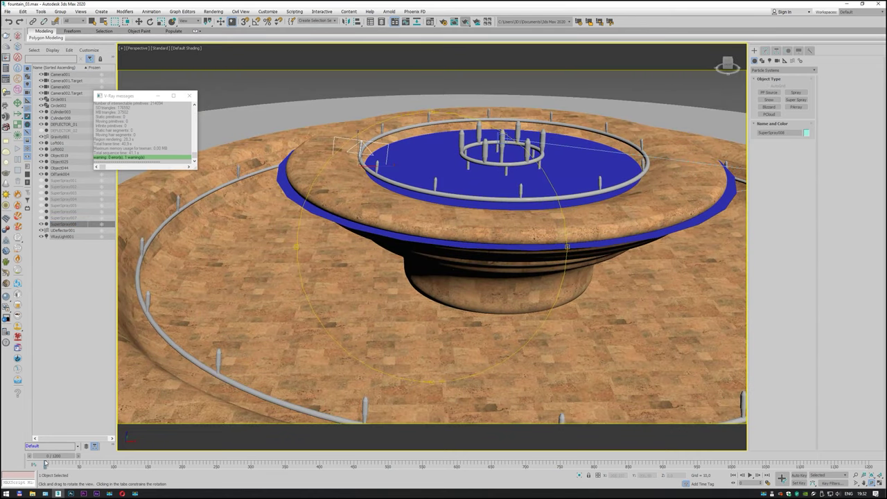
mouse_move(49, 457)
mouse_down()
mouse_move(79, 458)
mouse_move(49, 457)
mouse_up()
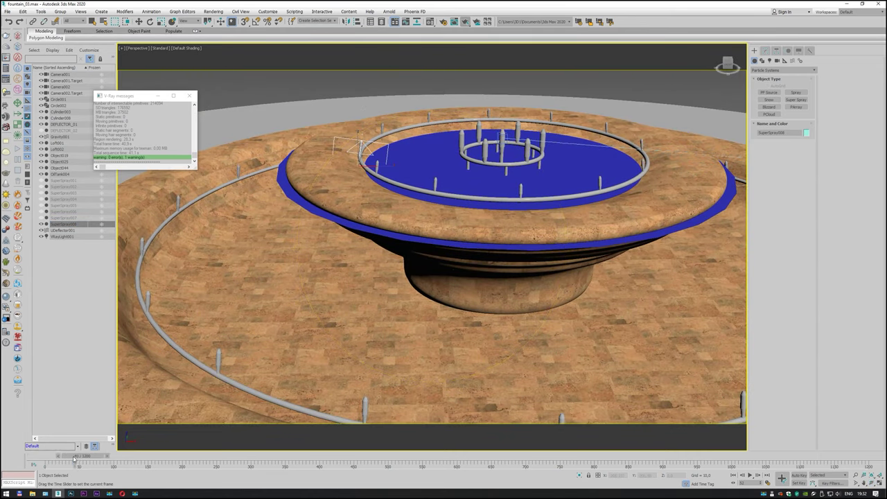
key(shift+z)
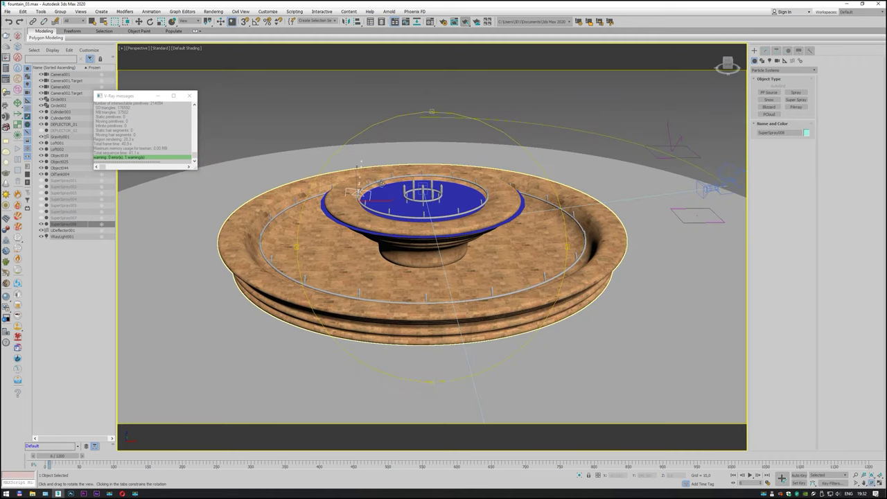
key(shift+z)
key(shift+z)
click(792, 61)
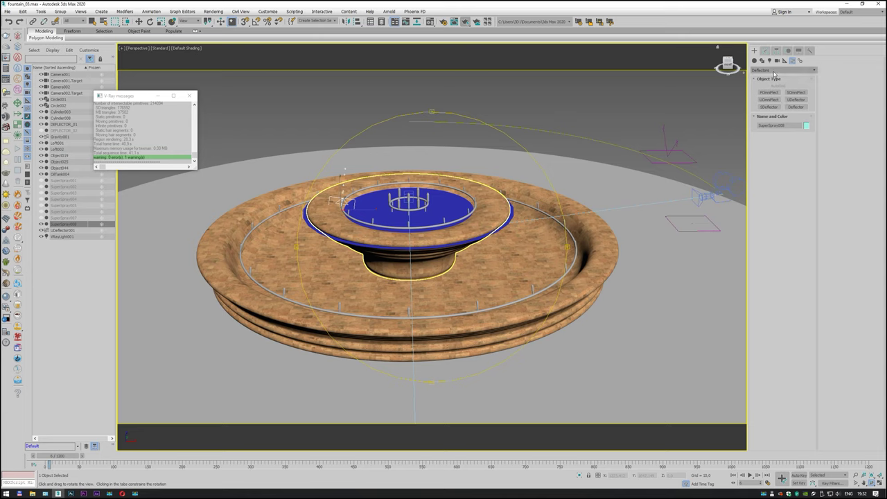
- Create a Gravity force space warp beside the fountain
click(783, 70)
click(775, 77)
click(768, 114)
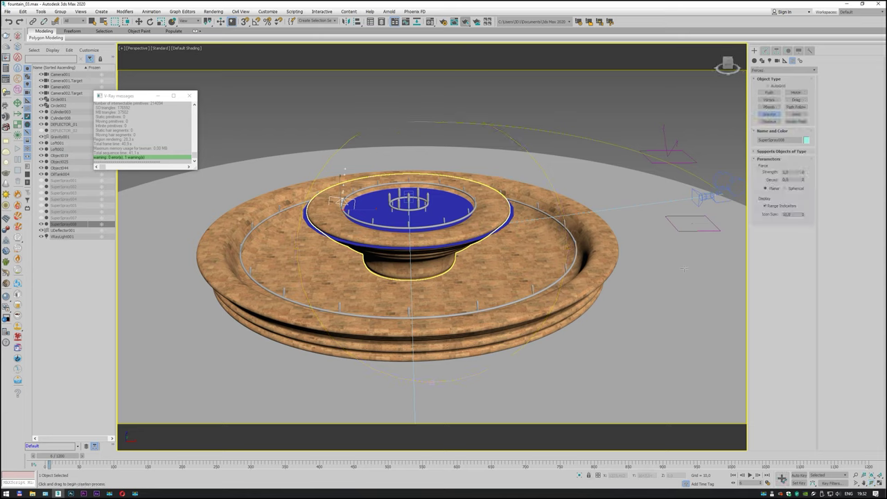
drag(674, 265, 692, 284)
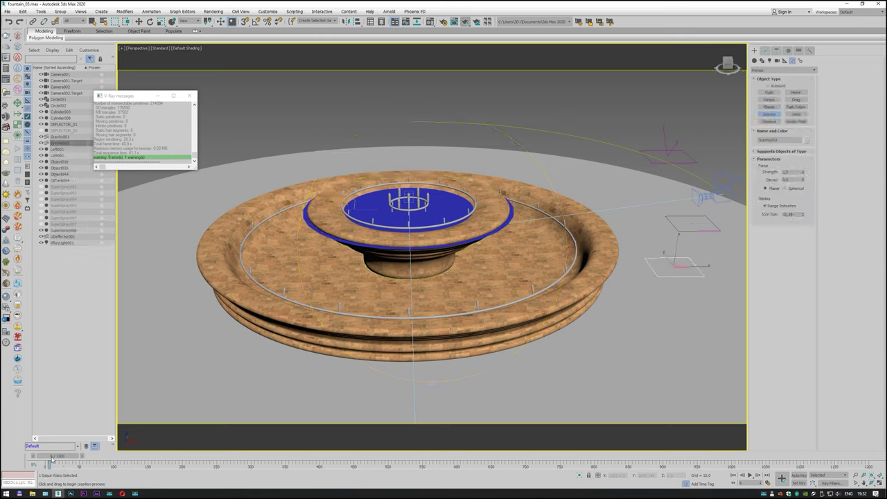
- Scrub to frame 17, select SuperSpray008 and open its Modify parameters
drag(52, 459, 54, 460)
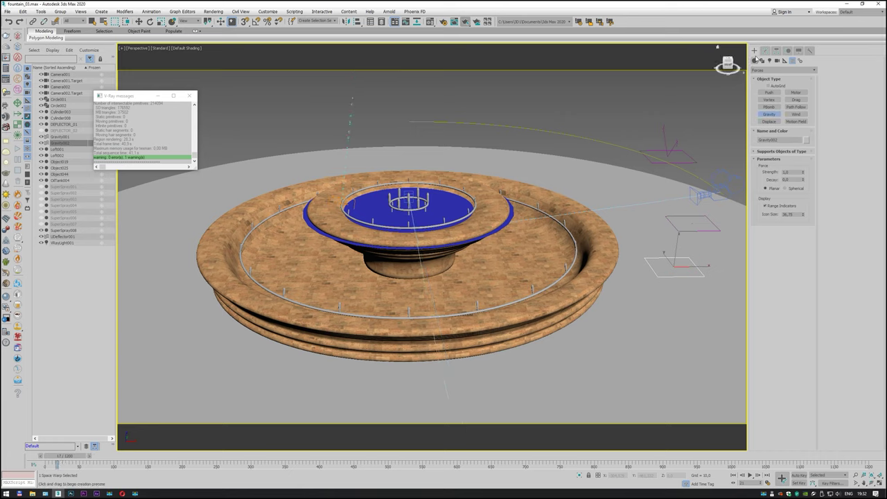
click(92, 21)
click(342, 201)
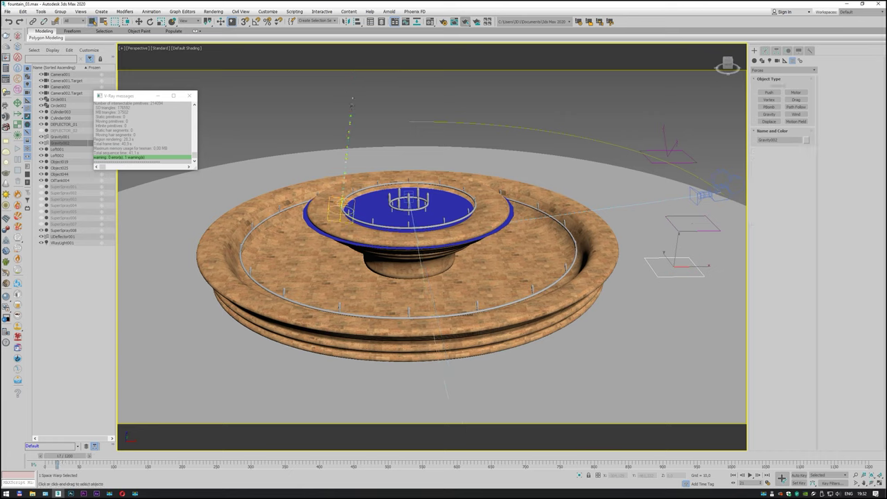
click(777, 51)
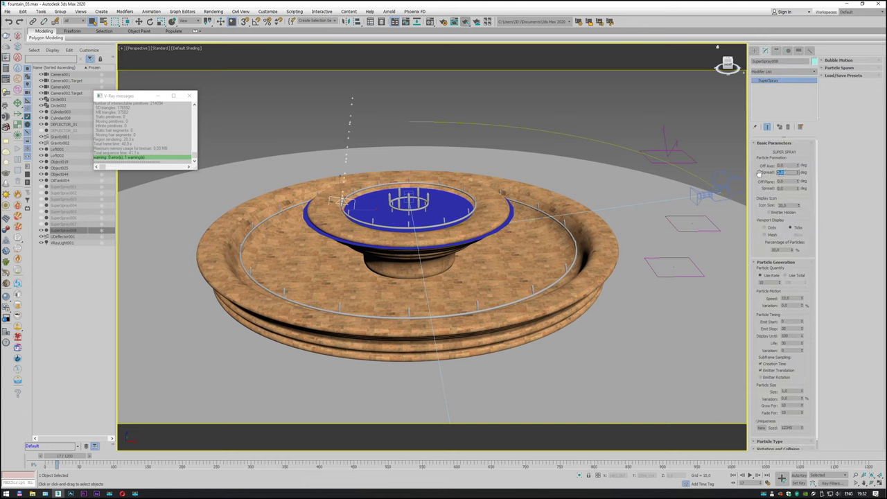
- Set SuperSpray008 to Use Rate 100, Emit Stop 1200, Display Until 1200 and Life 100
double_click(769, 283)
double_click(787, 328)
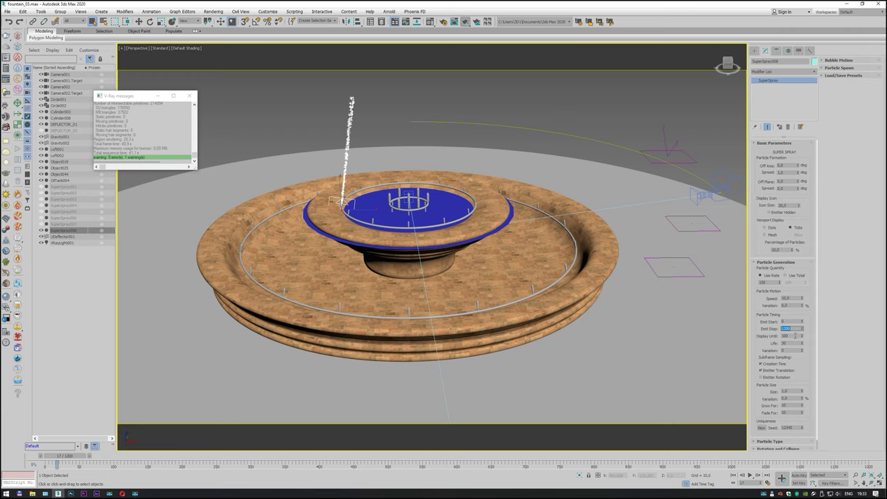
key(Tab)
key(Tab)
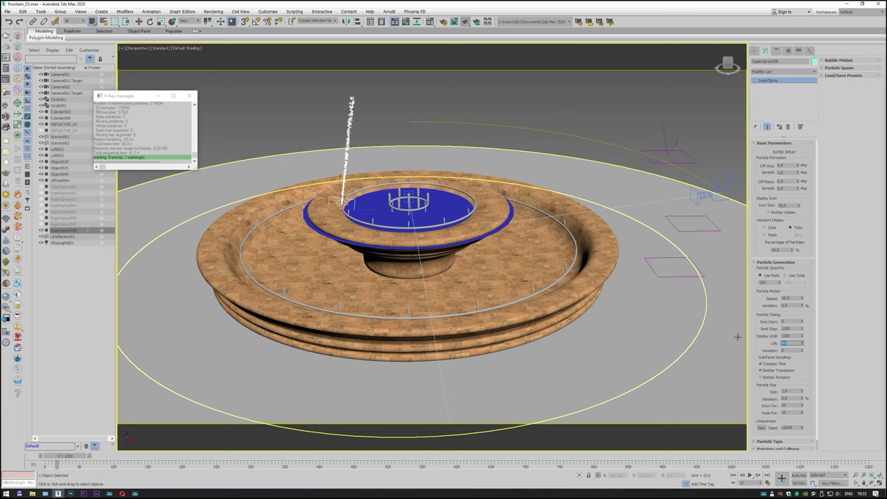
text(00)
key(Return)
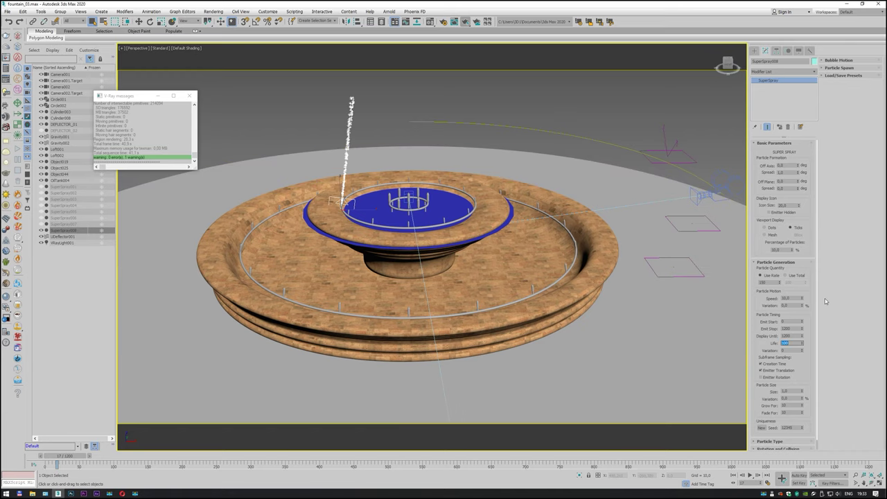
click(55, 22)
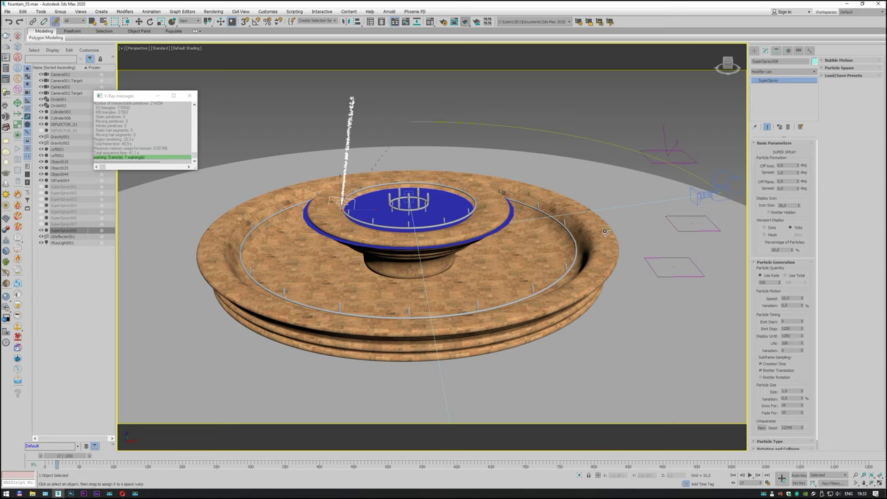
- Bind SuperSpray008 to Gravity002 and select the gravity force
drag(605, 231, 682, 278)
drag(682, 278, 682, 277)
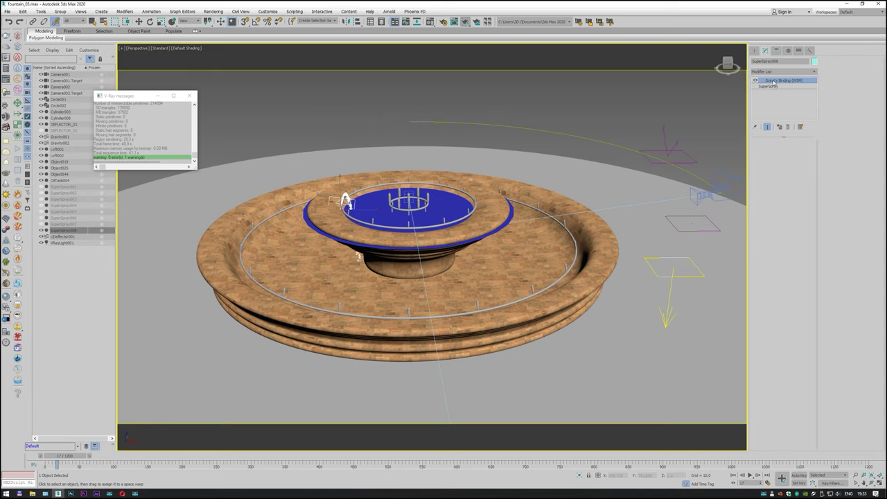
click(92, 22)
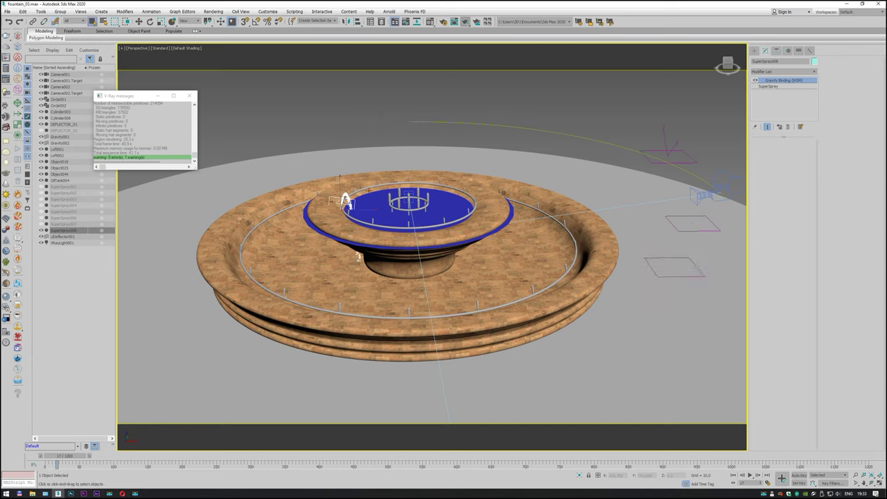
click(687, 280)
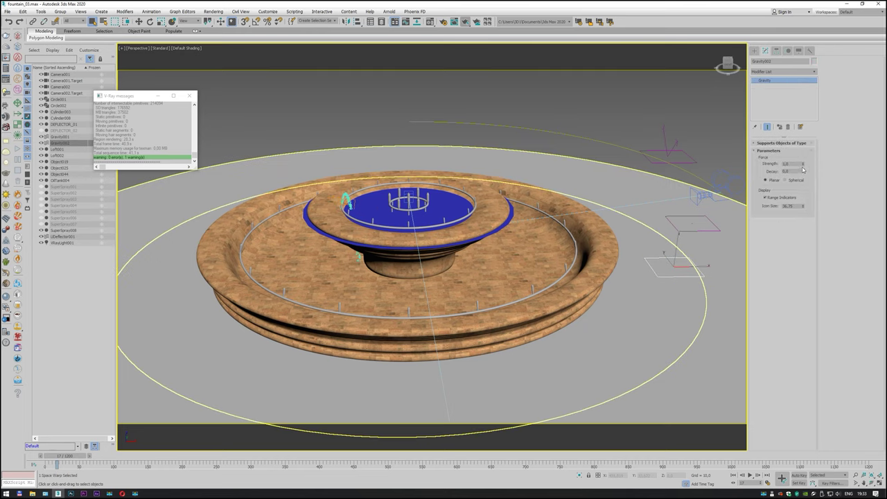
- Lower Gravity002 strength to about 0.49 and preview the jet's arc
drag(803, 169, 812, 180)
drag(814, 183, 816, 212)
click(749, 476)
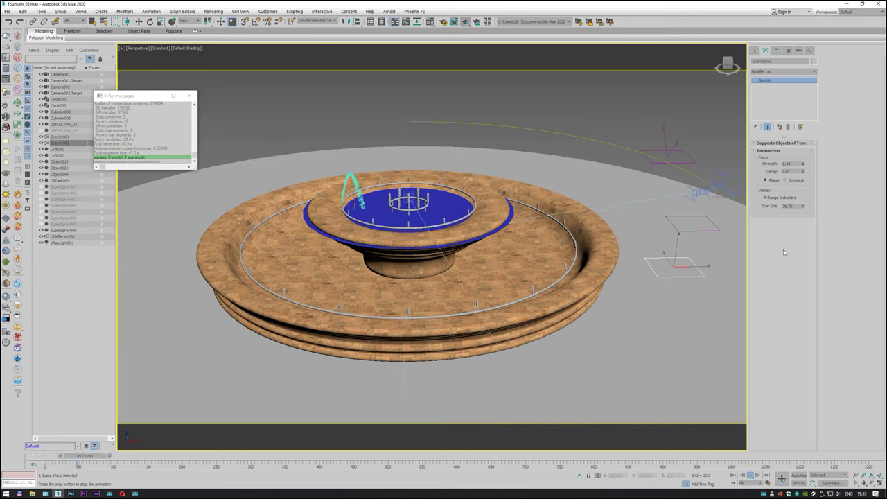
key(/)
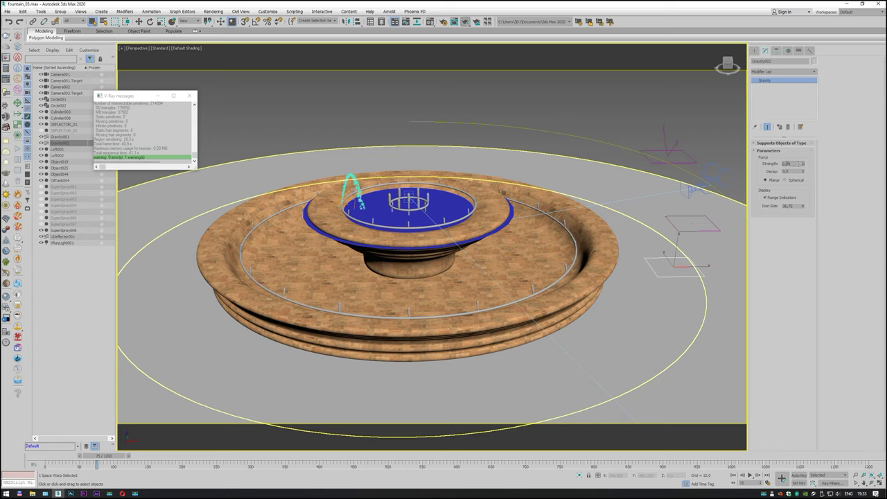
- Try gravity strengths 2, 1, 0.5 and 1, replaying the animation to check the arc
text(2)
key(Return)
click(791, 171)
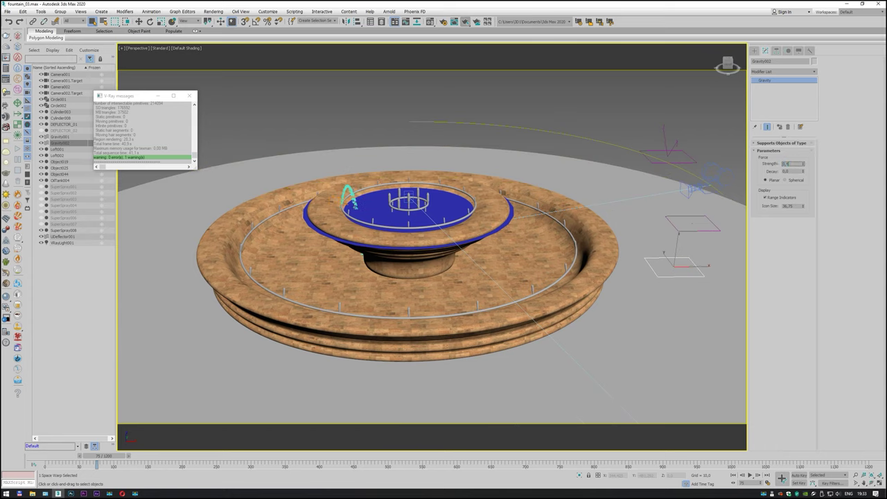
text(1)
key(Return)
text(0.5)
key(Return)
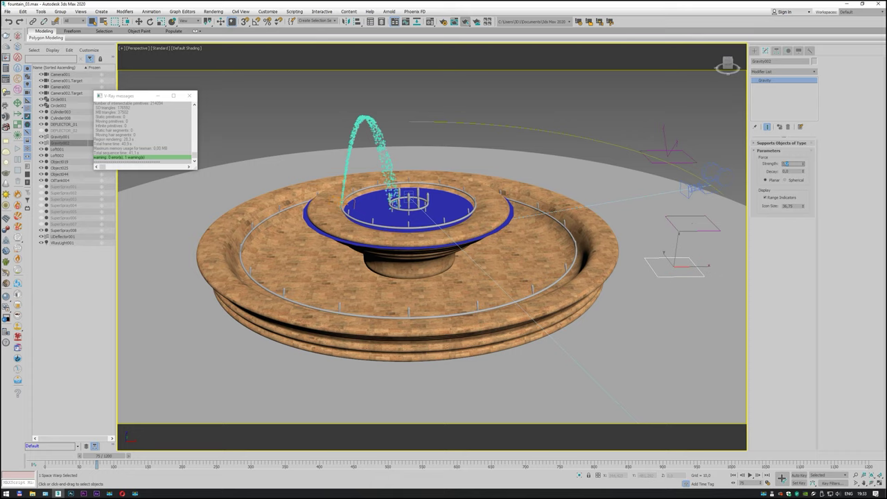
text(1)
key(Return)
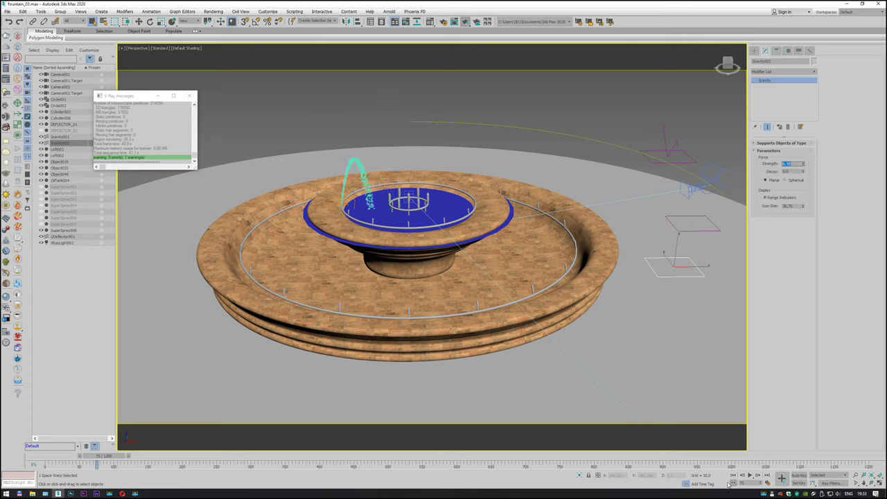
click(749, 476)
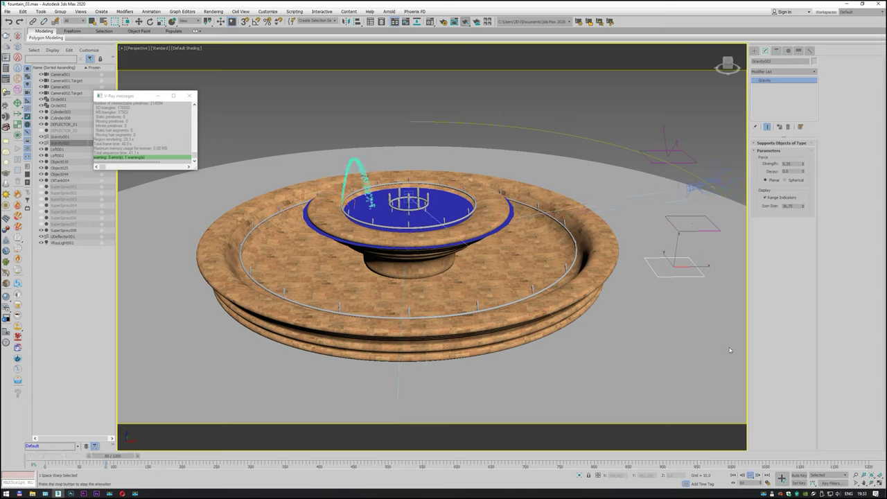
key(slash)
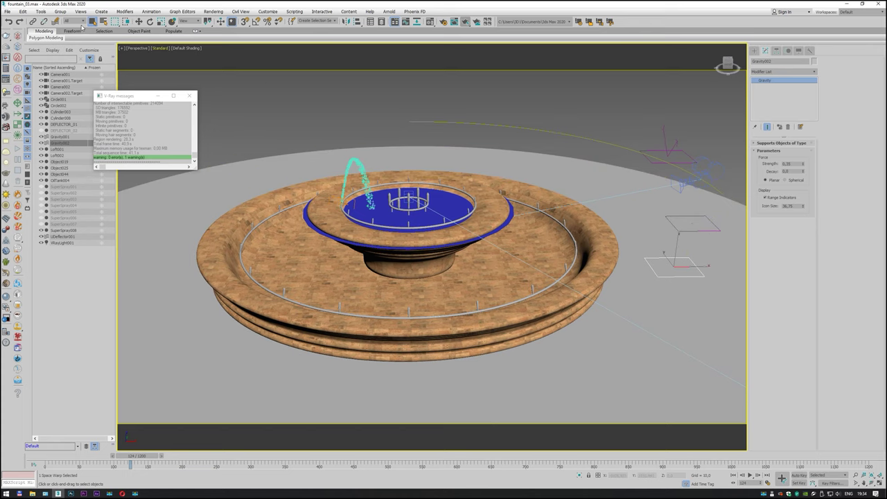
- Bind SuperSpray008 to the gravity and basin UDeflector, then play and zoom to check the splash
click(55, 22)
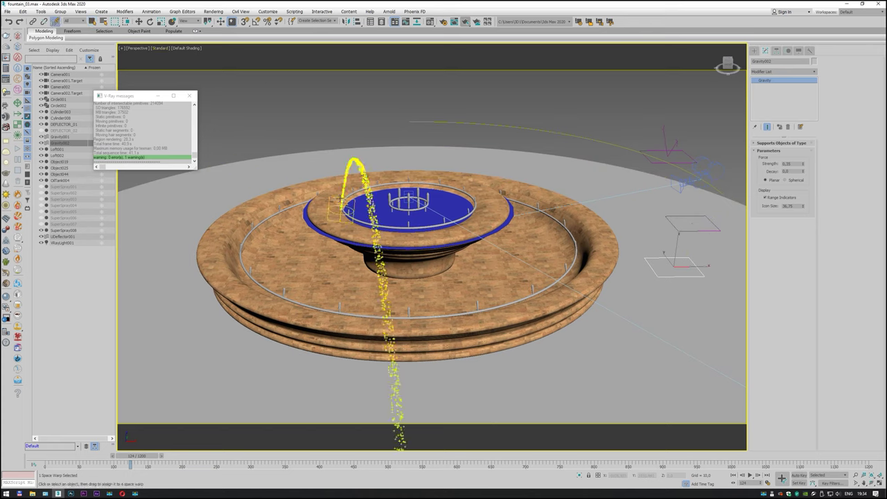
drag(355, 170, 361, 165)
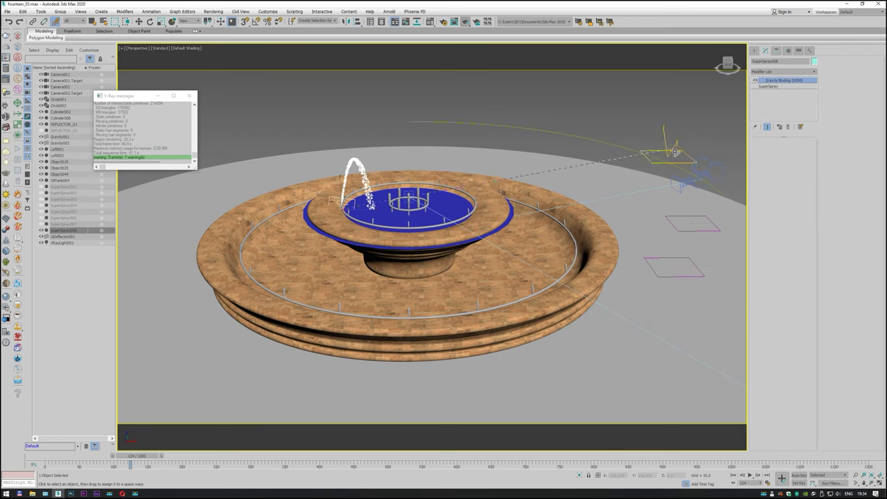
drag(676, 153, 676, 153)
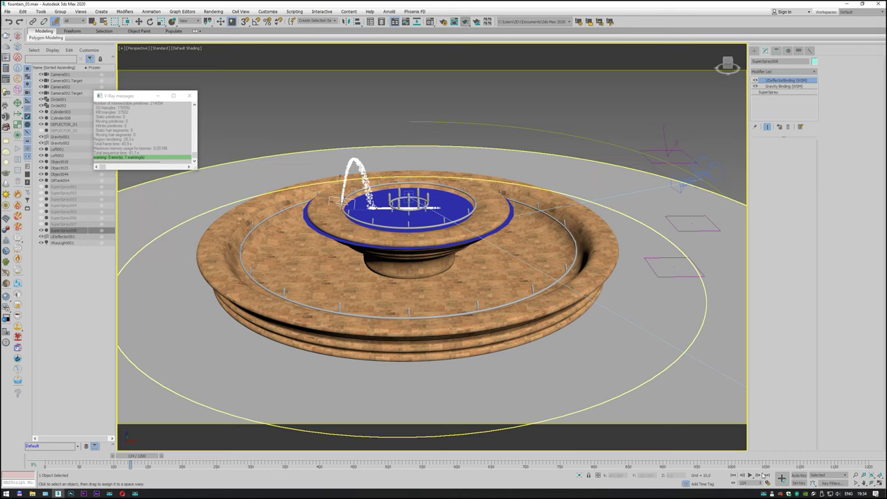
click(751, 475)
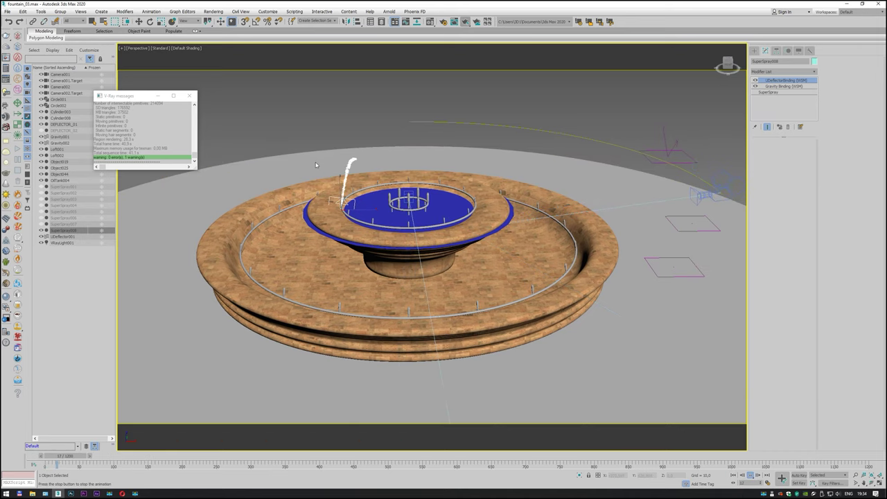
scroll(325, 125, up, 2)
scroll(444, 270, up, 3)
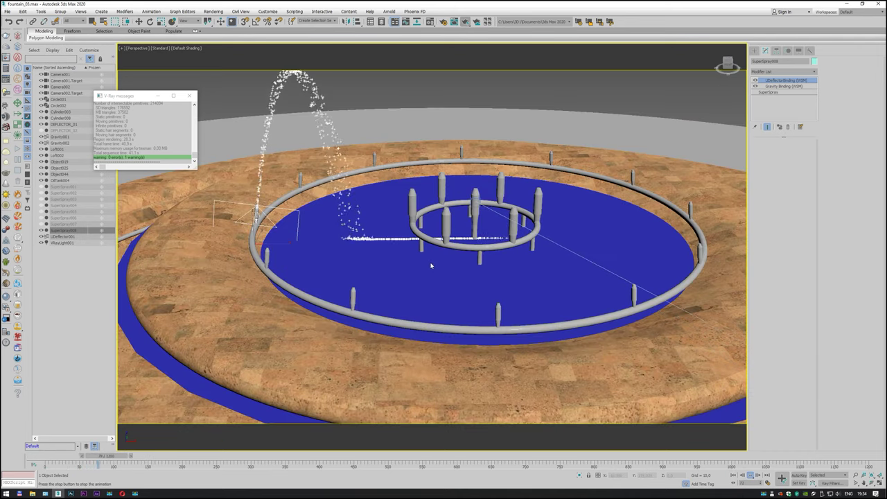
scroll(429, 263, down, 1)
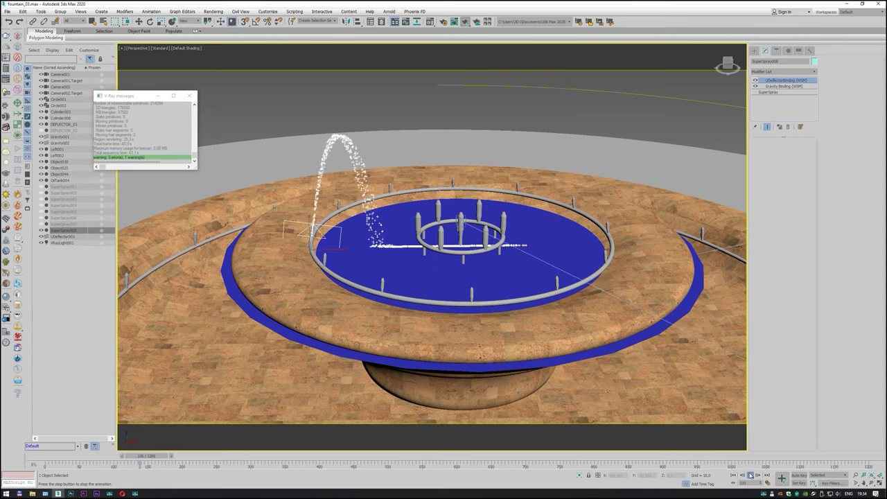
key(Escape)
click(94, 22)
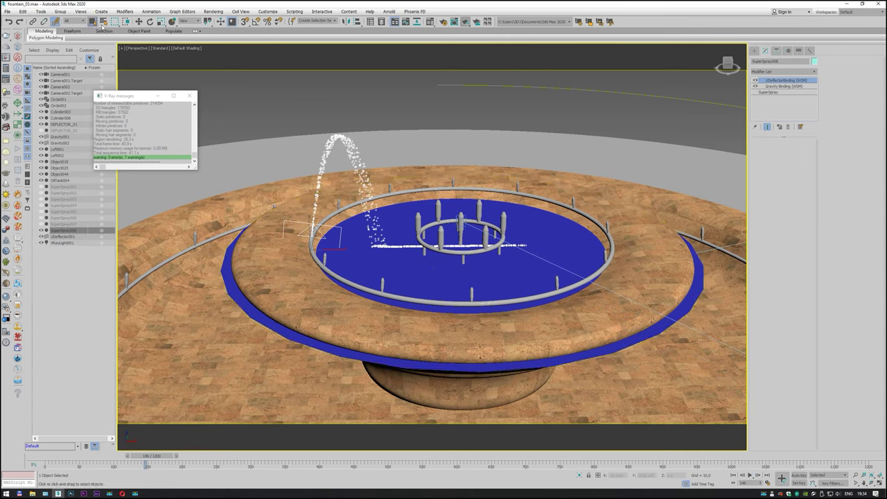
- Set SuperSpray008's Off Plane spread to 180 and replay the animation from the start
click(765, 93)
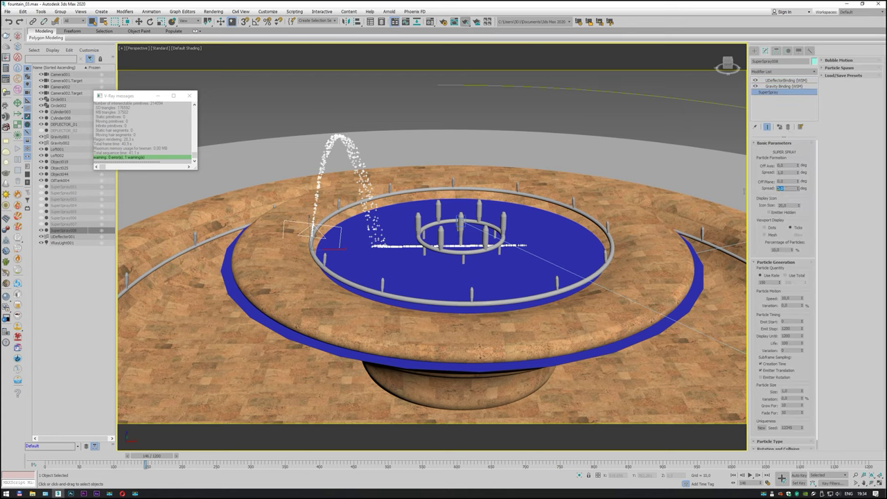
double_click(783, 188)
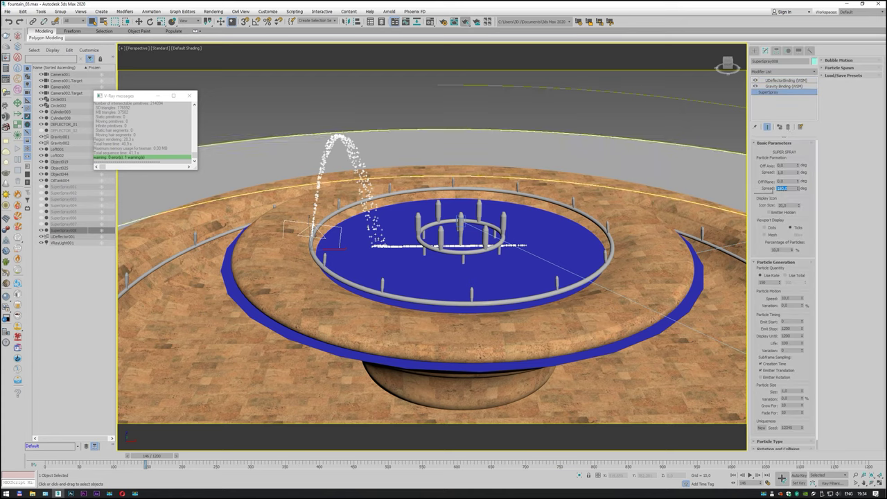
text(180)
key(Return)
click(734, 475)
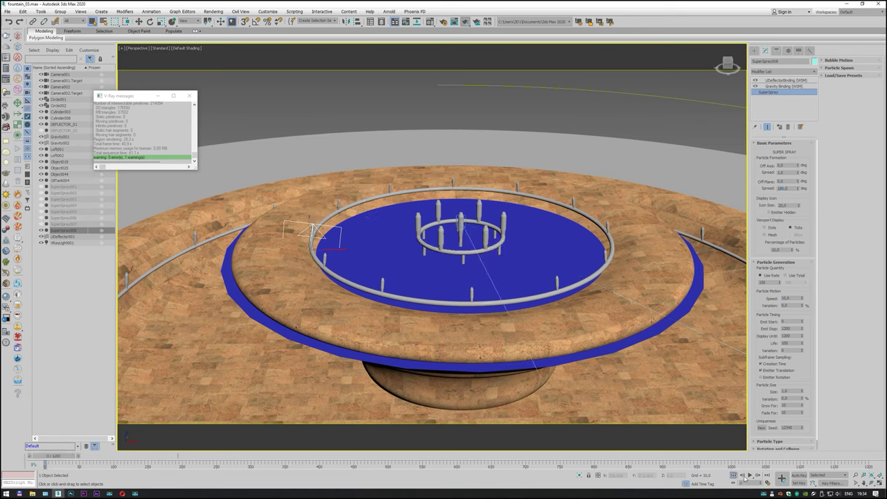
click(749, 474)
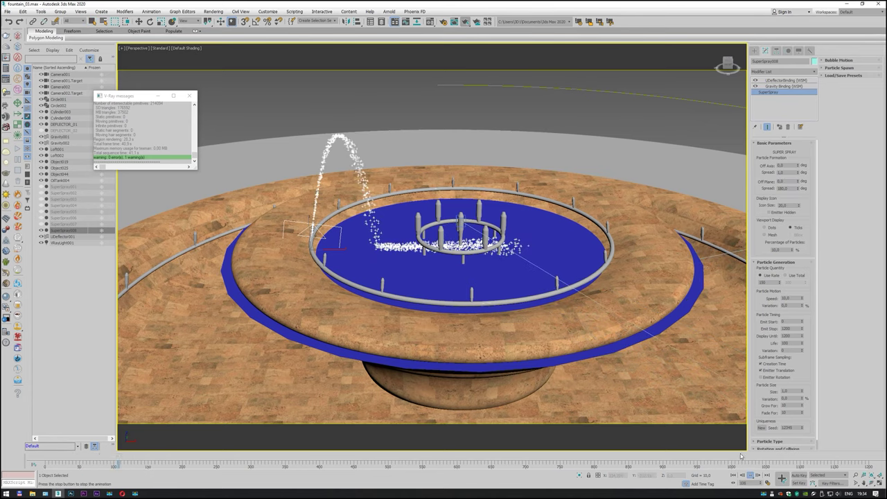
key(slash)
scroll(415, 242, up, 3)
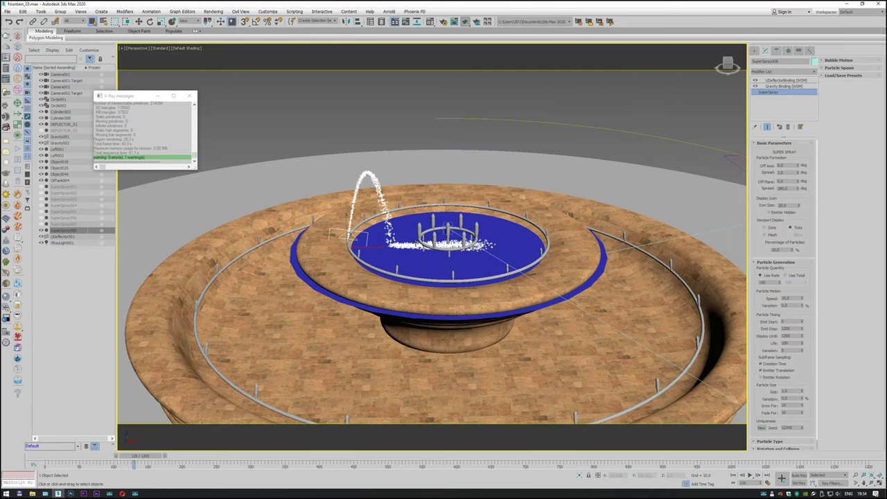
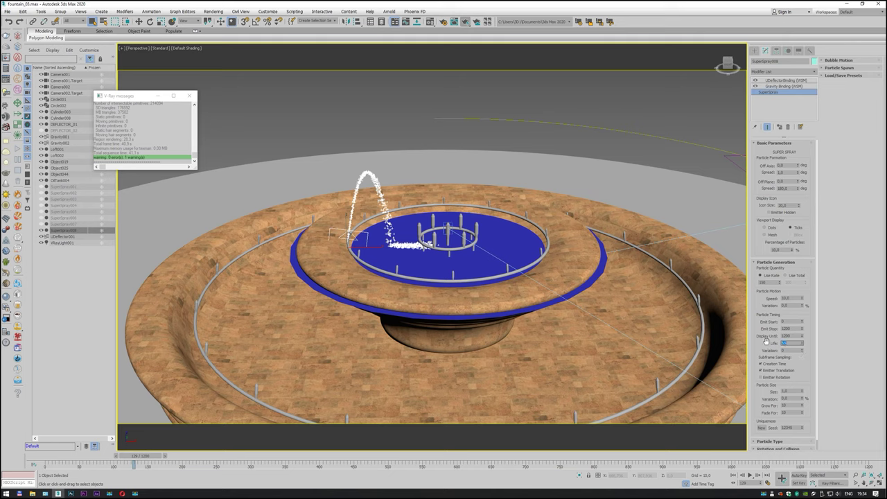
- Replay the single spray jet animation from frame 0 to preview it
click(732, 474)
click(750, 475)
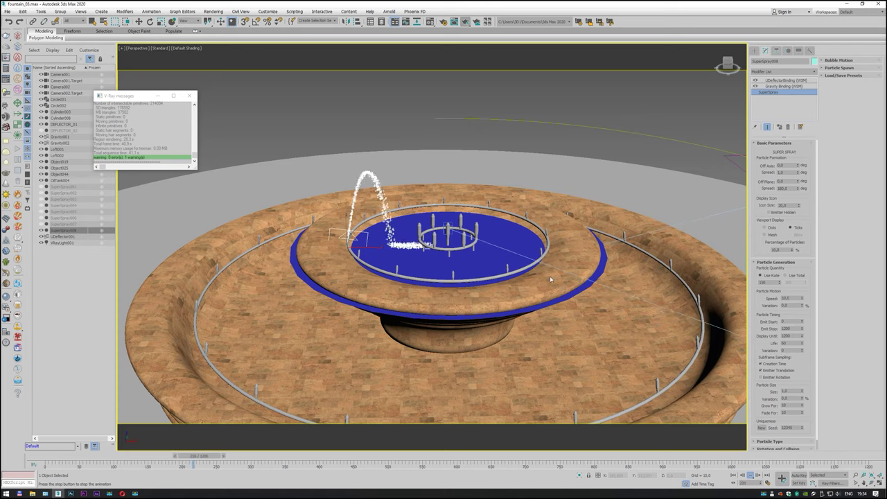
click(748, 475)
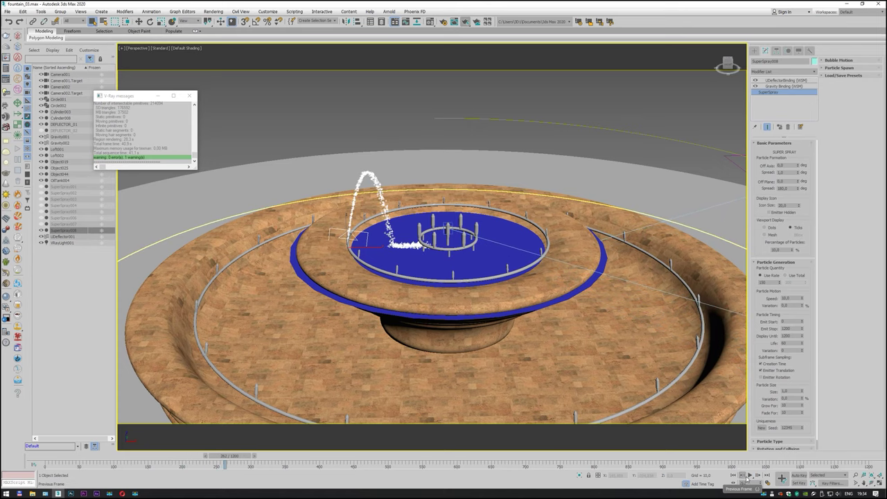
click(138, 21)
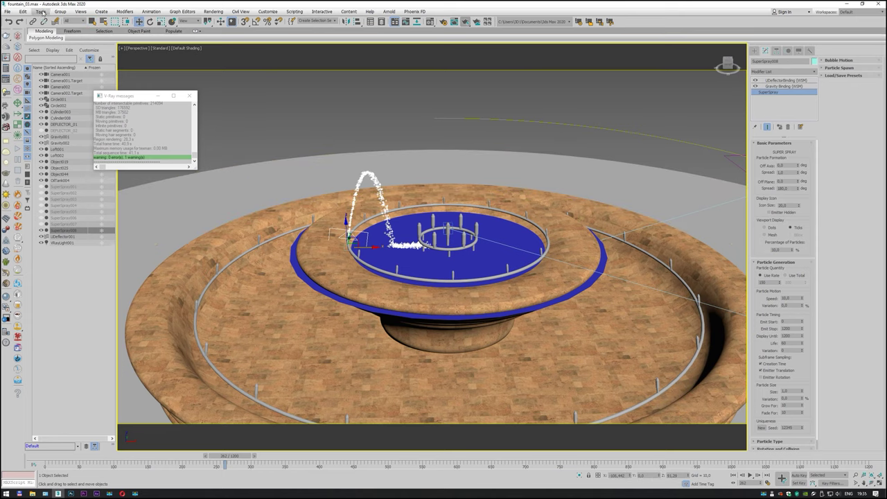
- Mirror a copy of the spray jet and place it on the opposite rim
click(42, 11)
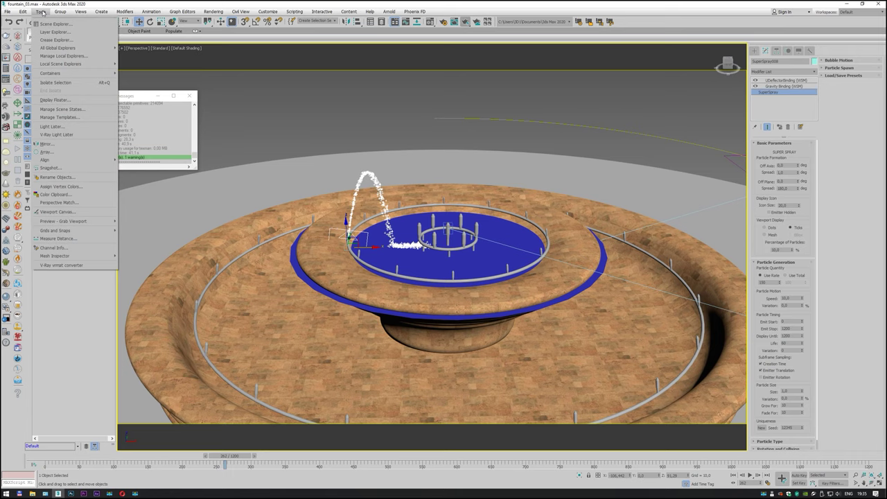
click(47, 145)
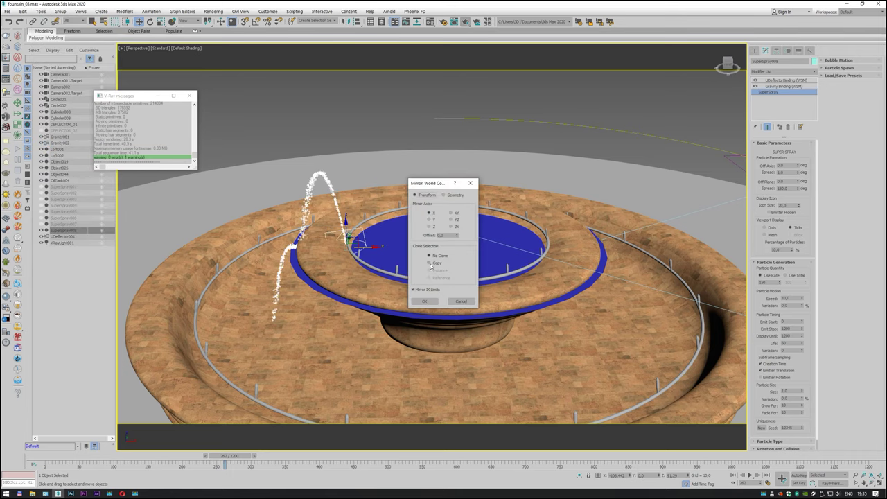
click(430, 264)
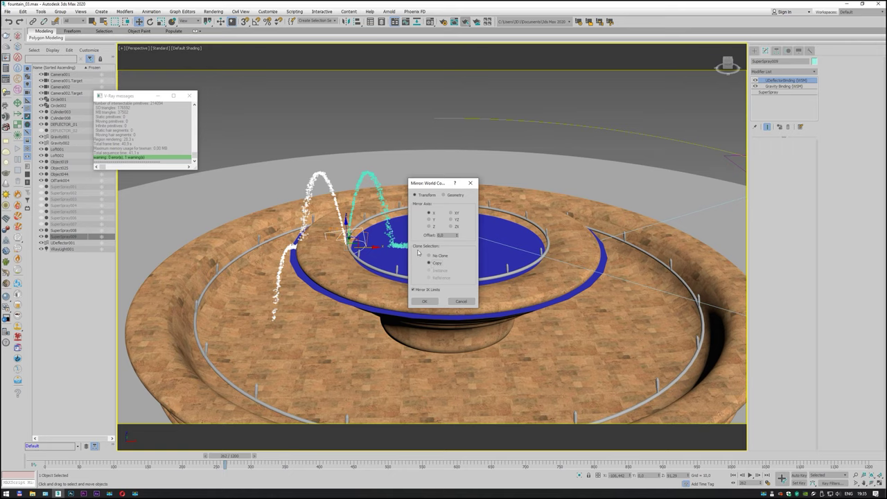
click(425, 302)
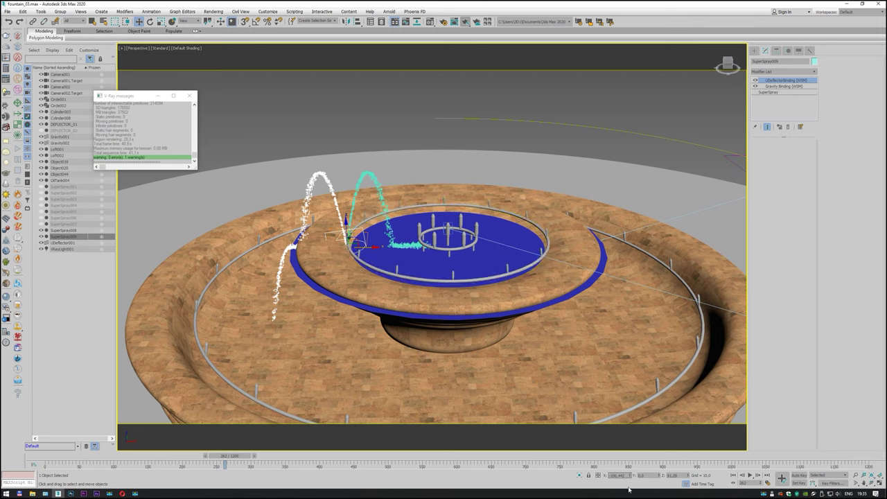
key(Return)
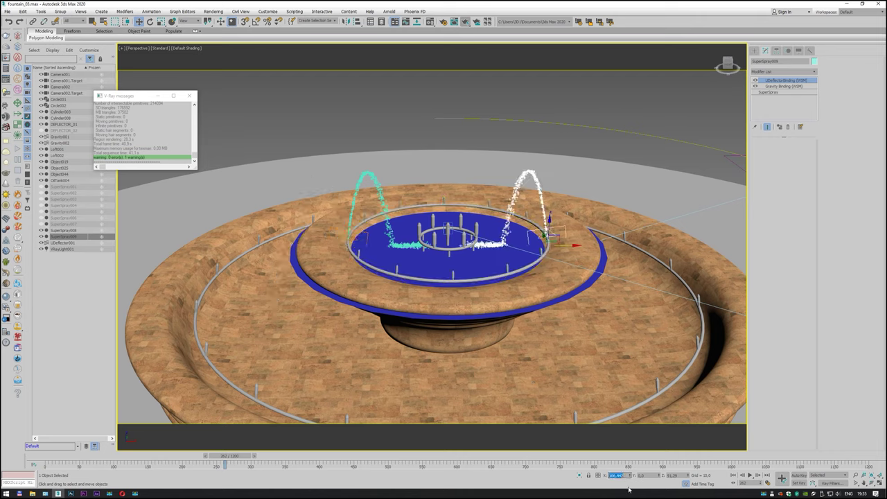
- Preview both jets from above, then stop playback and select the left jet
click(734, 475)
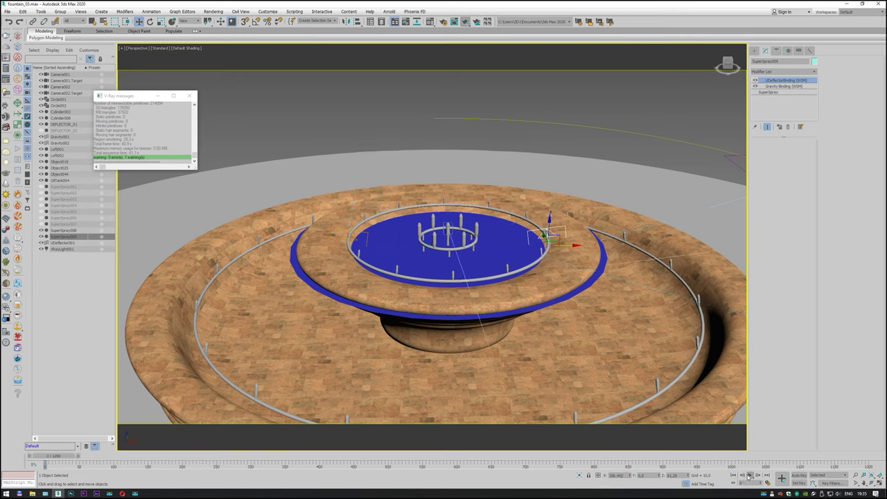
click(750, 475)
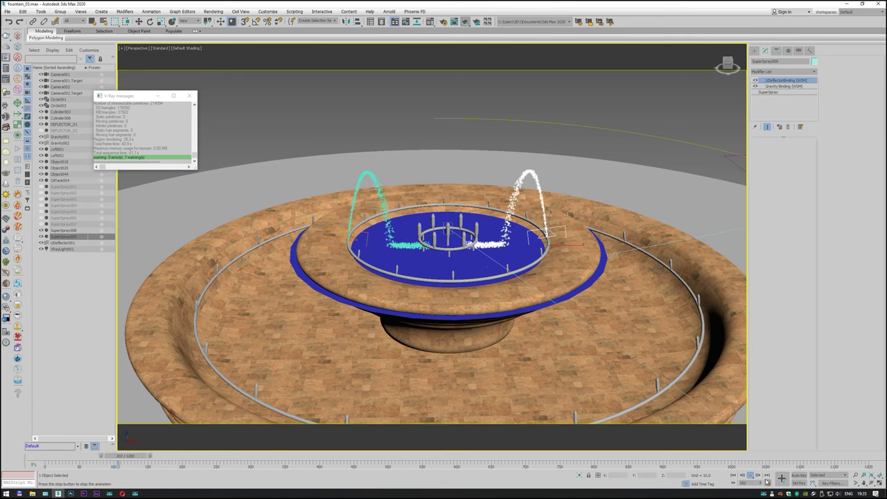
click(872, 483)
mouse_move(448, 255)
mouse_down()
mouse_move(459, 298)
mouse_move(461, 256)
mouse_up()
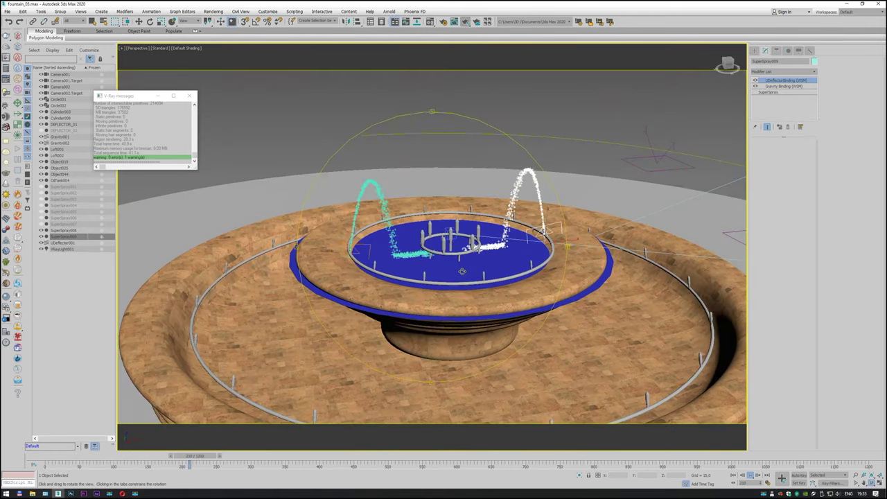
click(749, 477)
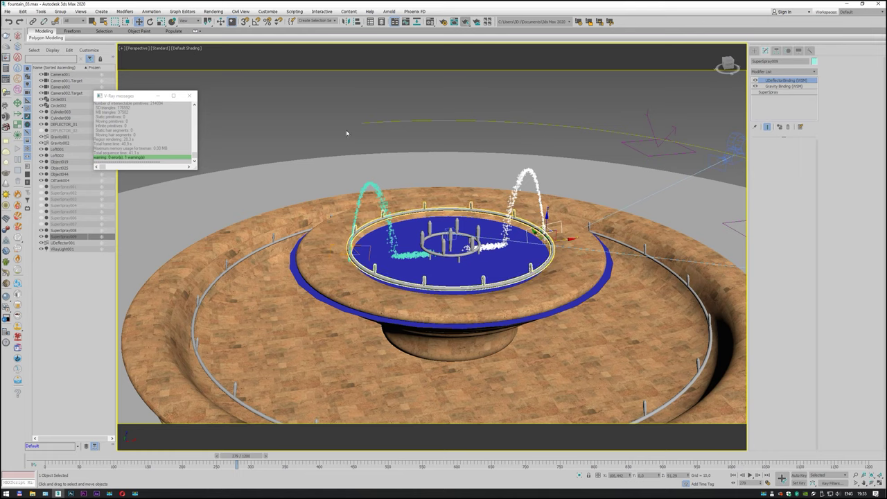
click(92, 21)
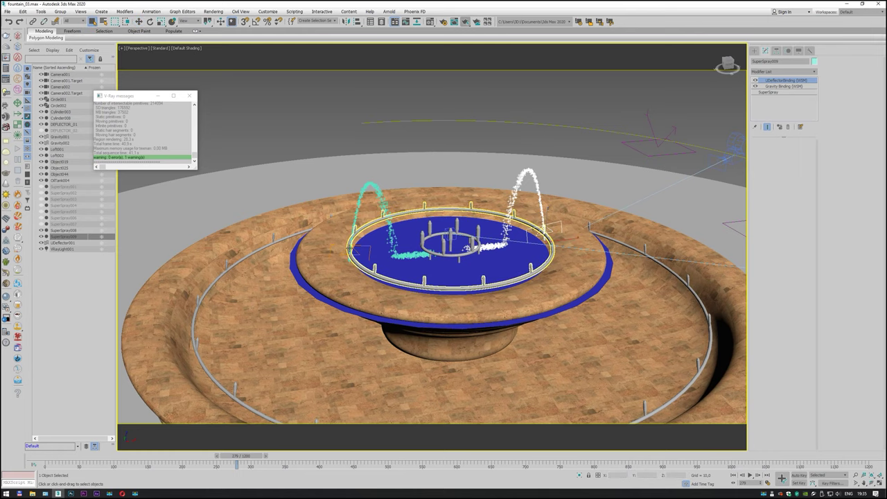
click(353, 254)
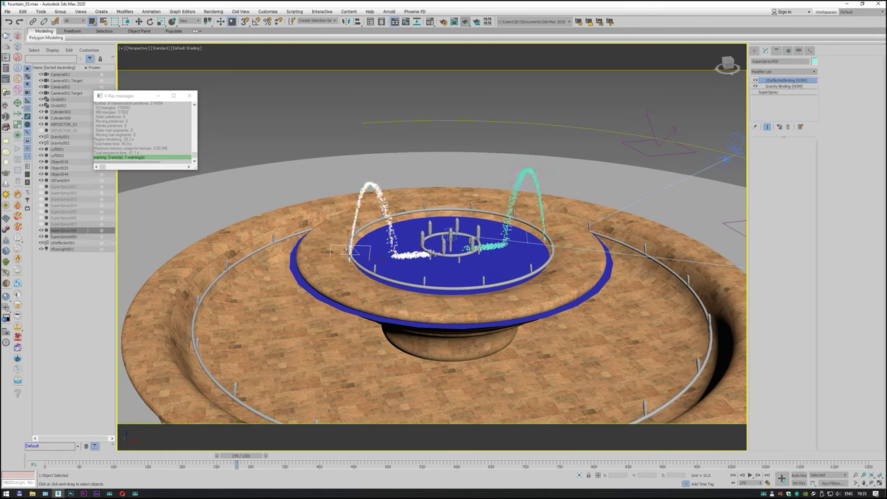
ctrl+click(548, 241)
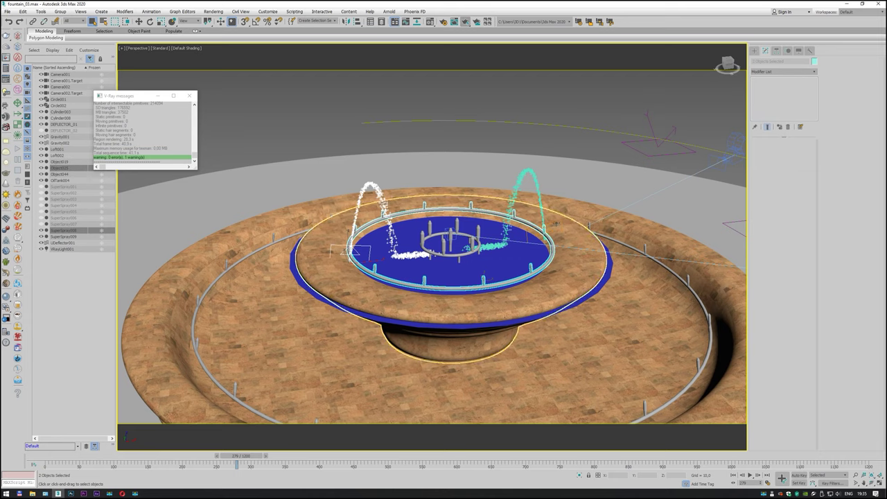
- Group the right and left spray jets together as Group001
click(553, 226)
ctrl+click(373, 185)
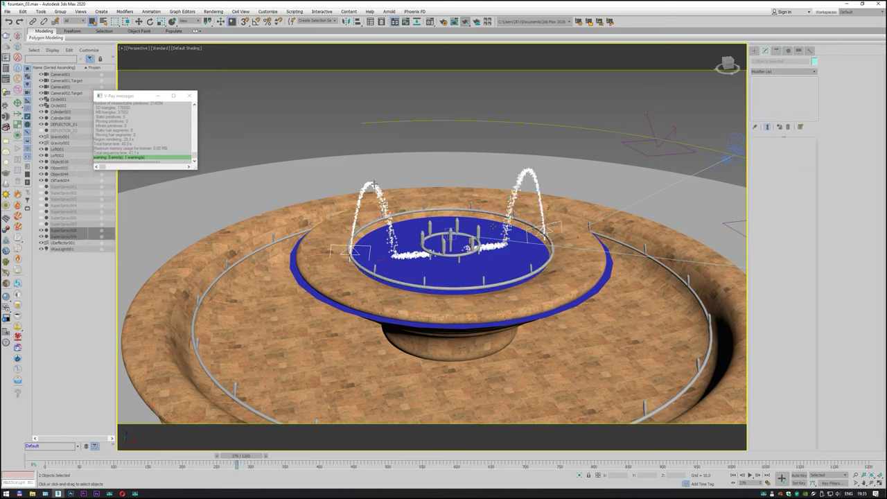
click(60, 12)
click(70, 23)
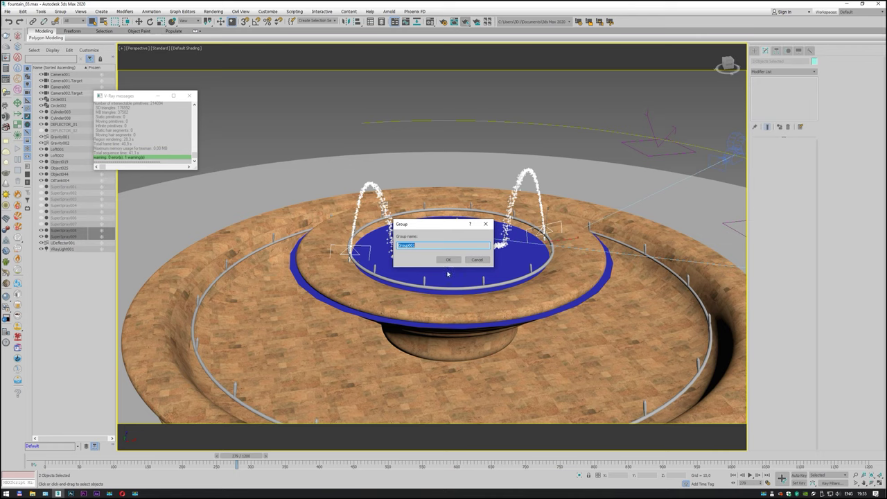
click(448, 260)
- Shift-rotate a clone of the jet group around the basin as Group002, adjusting its Z rotation
click(733, 475)
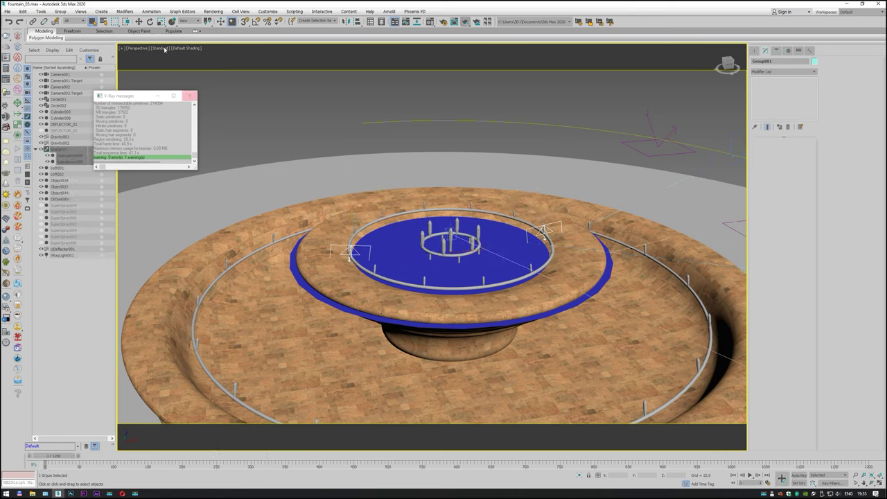
click(150, 22)
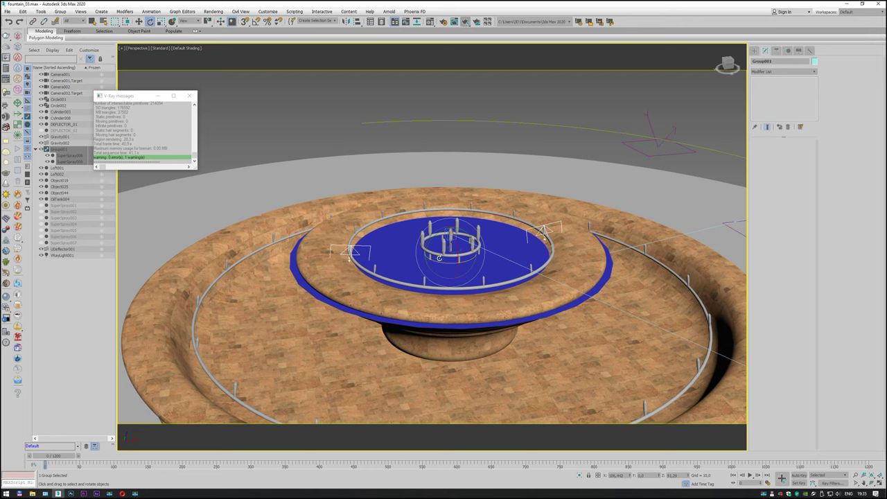
drag(439, 258, 457, 261)
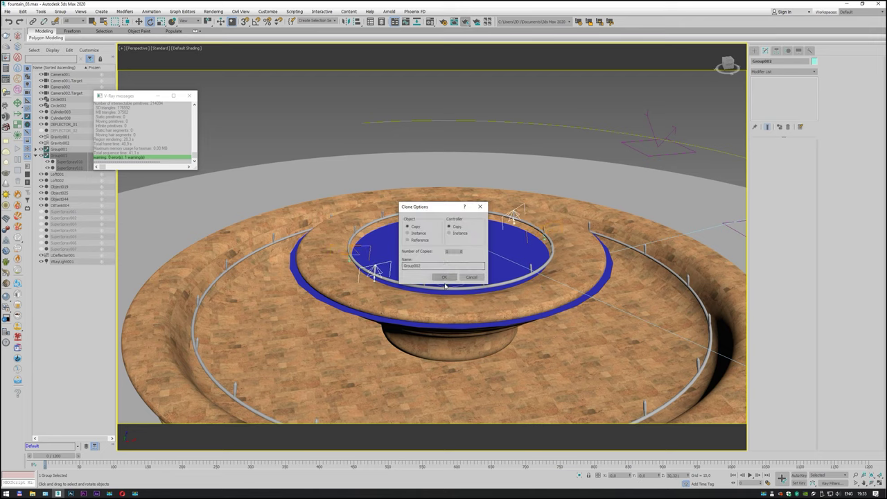
key(Return)
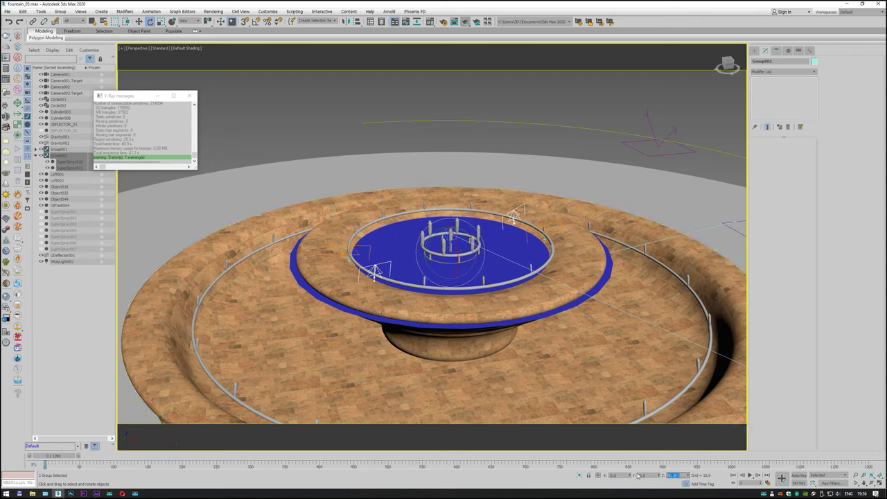
text(0)
key(Return)
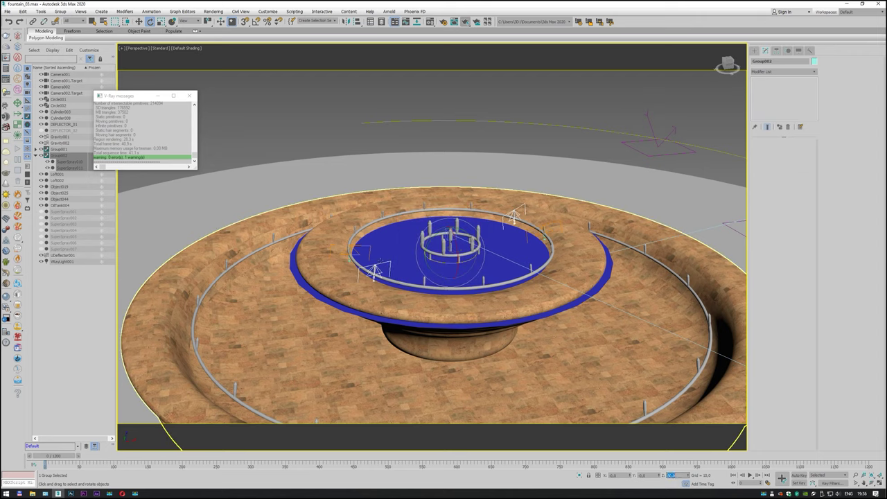
drag(454, 262, 459, 261)
- Clone the jet pair about 30° at a time through Group006, then preview the full ring
click(439, 277)
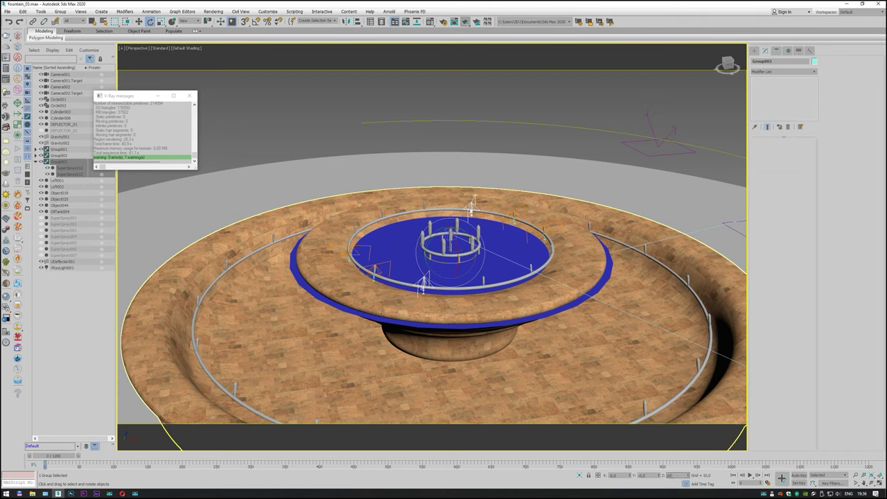
double_click(670, 475)
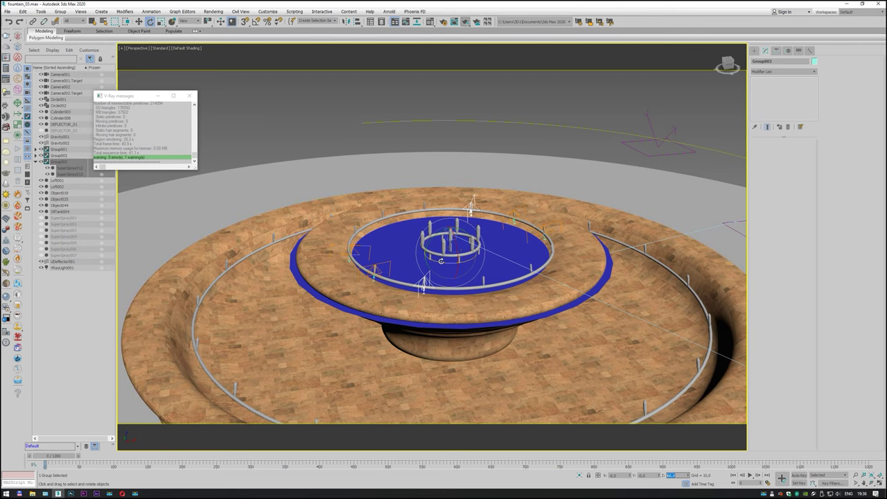
drag(441, 260, 460, 262)
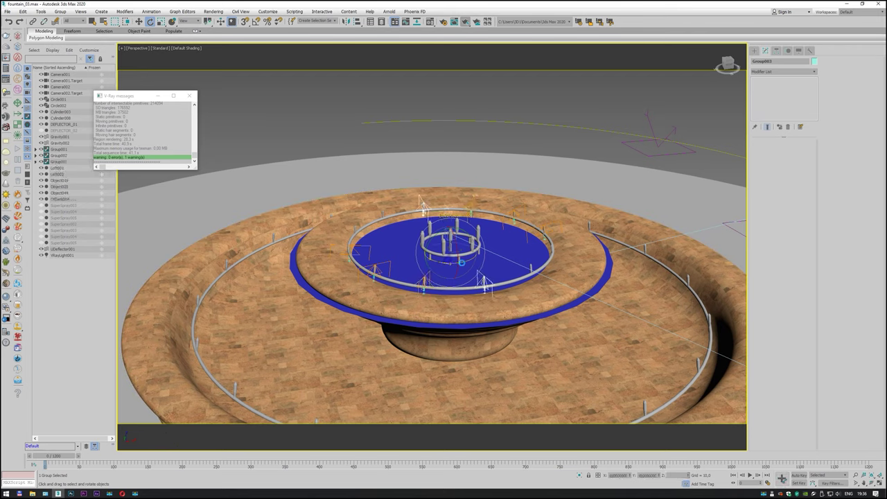
key(Return)
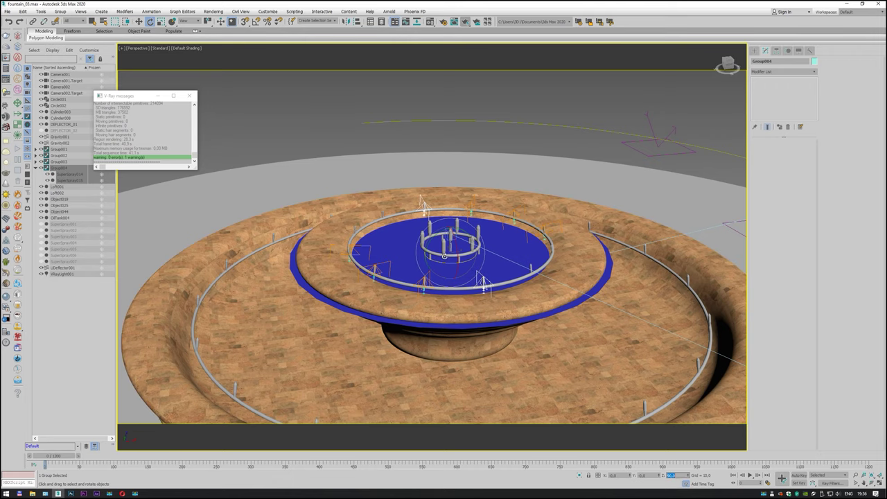
mouse_move(445, 262)
mouse_down()
mouse_move(469, 270)
mouse_move(461, 262)
mouse_up()
click(448, 276)
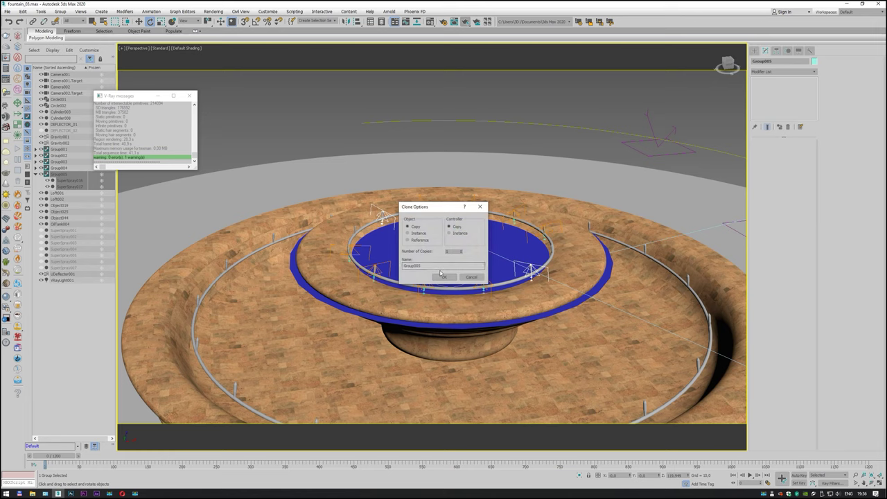
click(443, 277)
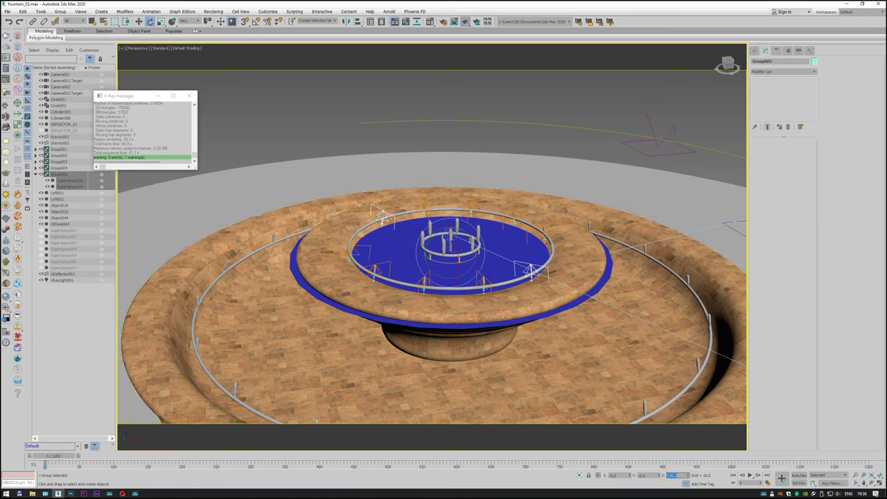
drag(437, 261, 458, 258)
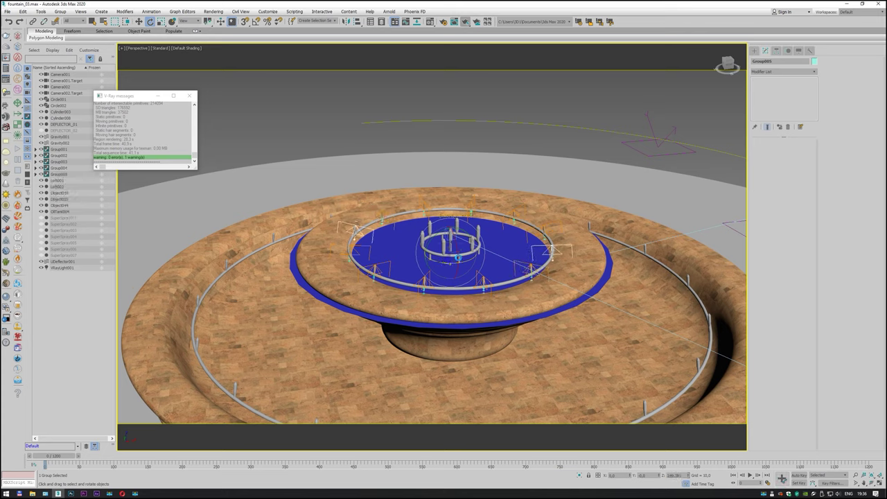
click(444, 276)
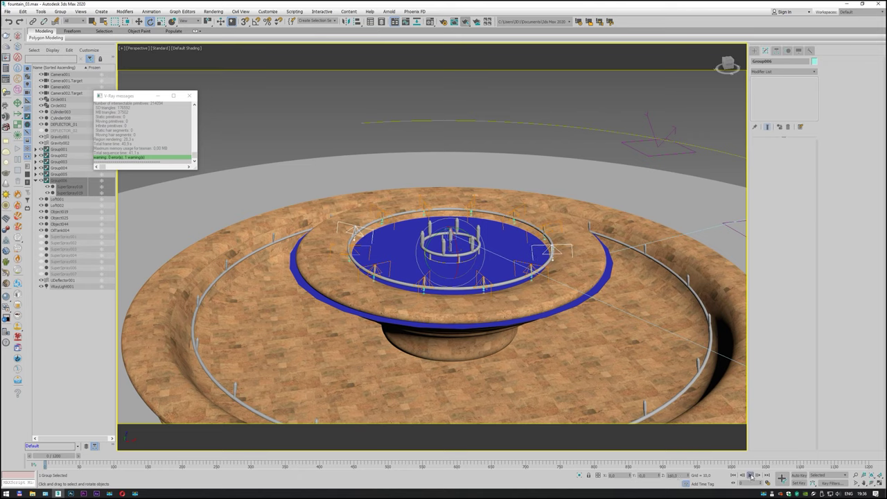
click(750, 476)
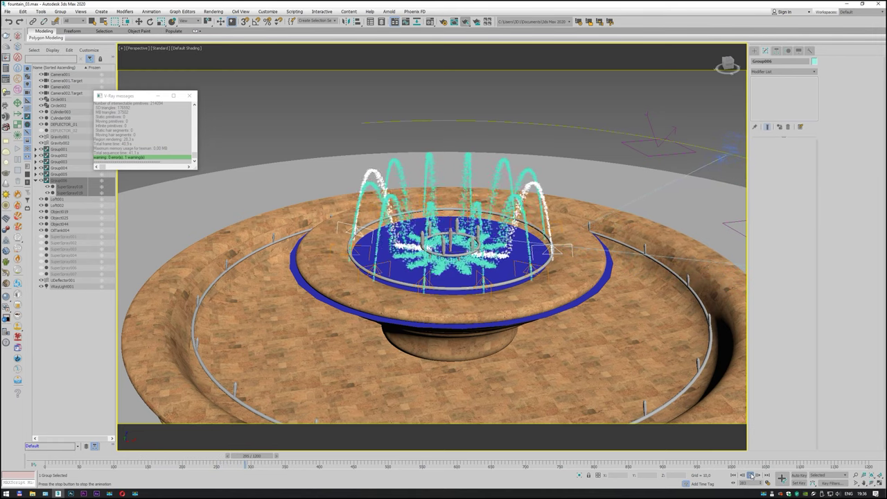
click(750, 476)
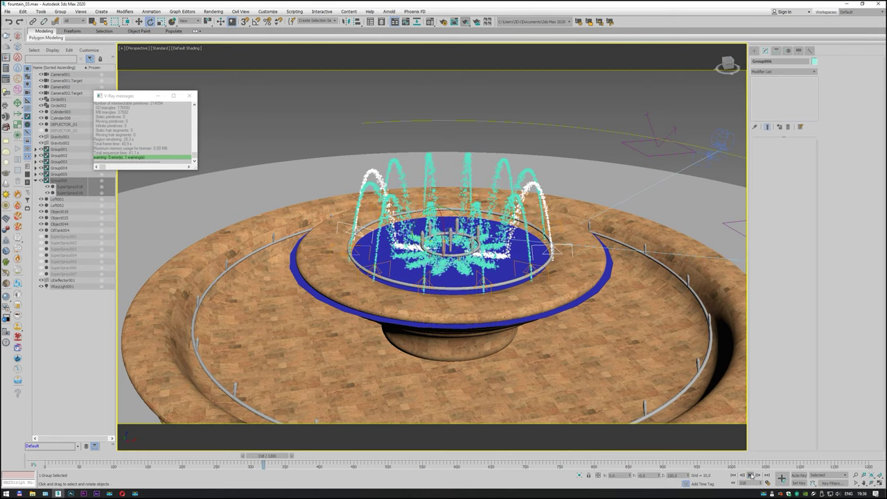
click(871, 483)
drag(443, 291, 430, 236)
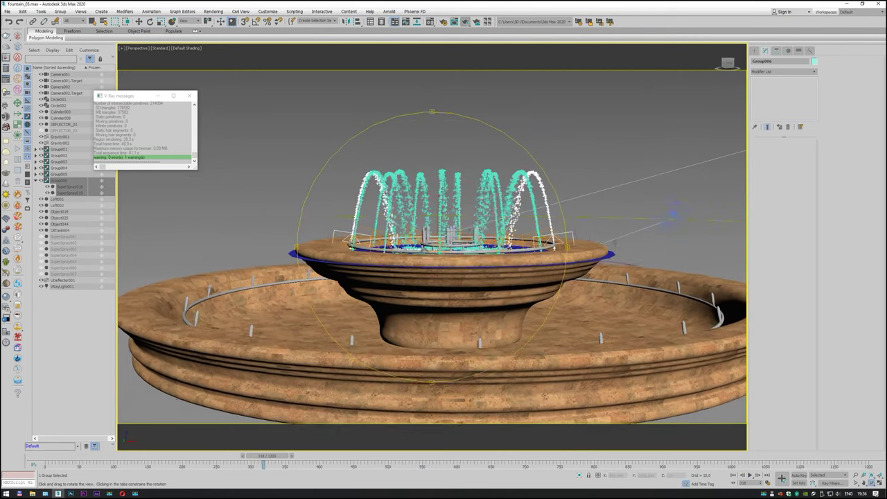
drag(444, 291, 443, 281)
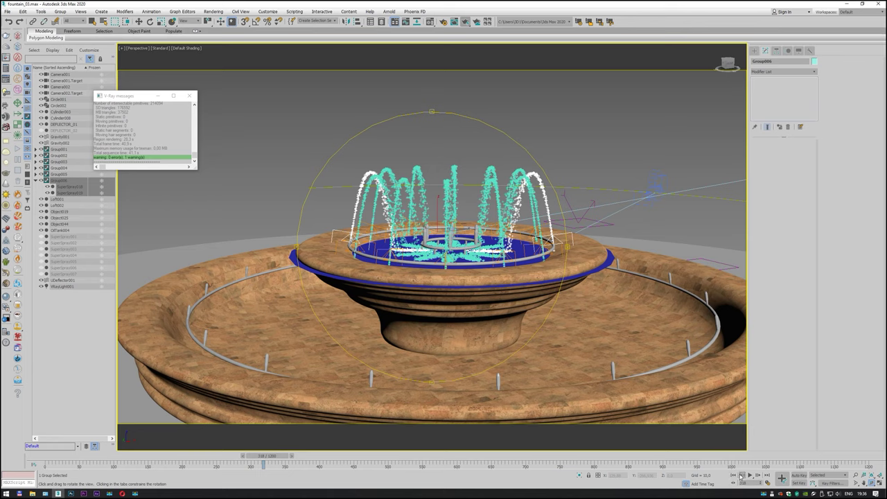
click(733, 475)
click(750, 475)
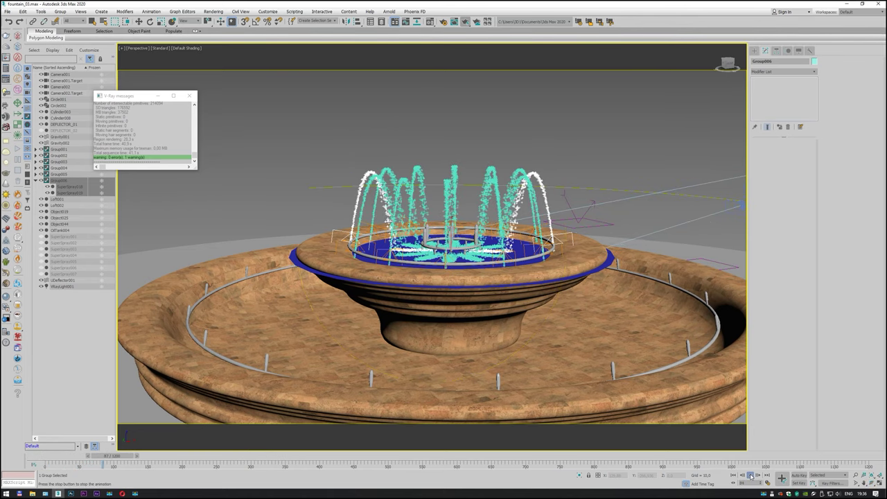
click(749, 476)
key(ctrl+r)
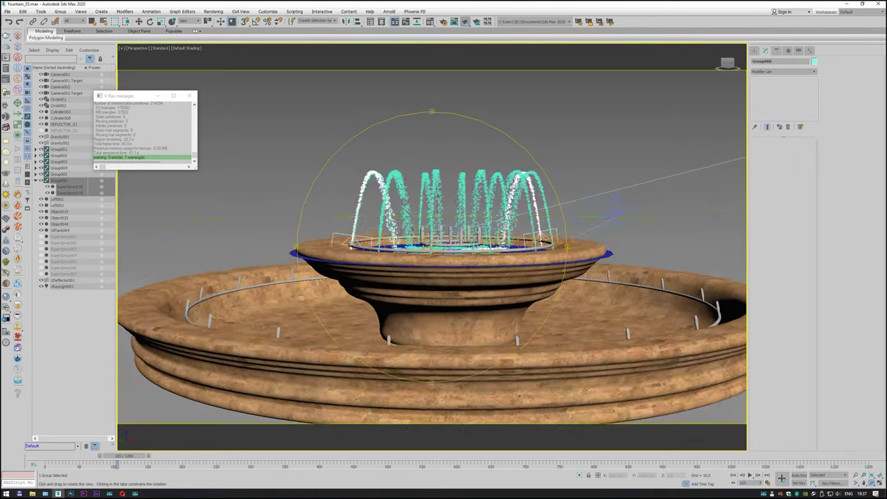
drag(371, 209, 437, 248)
scroll(394, 220, down, 3)
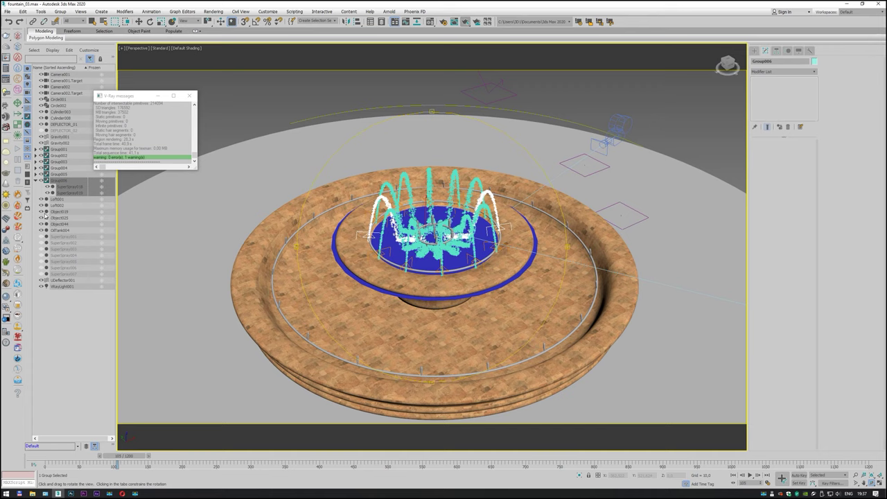
click(61, 149)
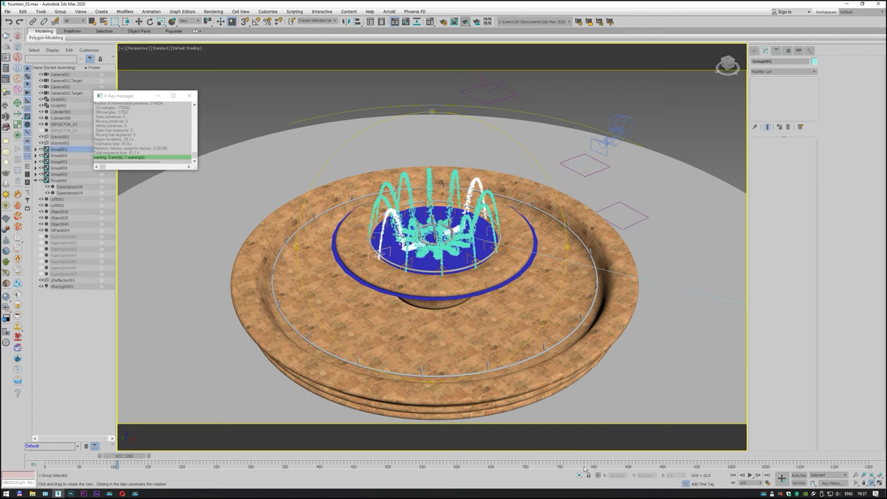
- At frame 0, ungroup Group001 through Group006
click(732, 475)
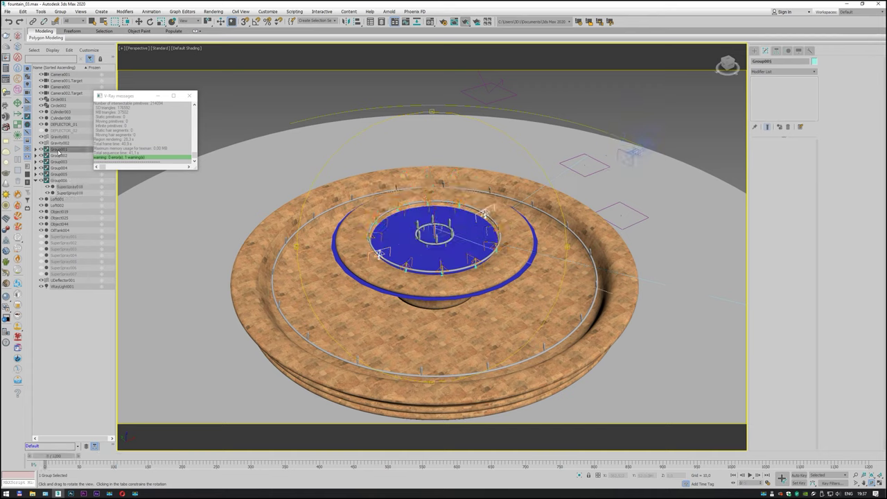
shift+click(58, 181)
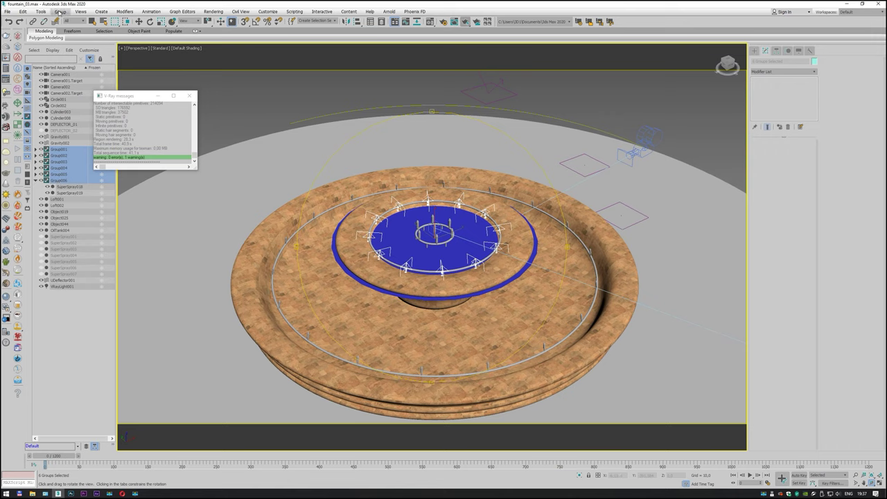
click(60, 13)
click(67, 31)
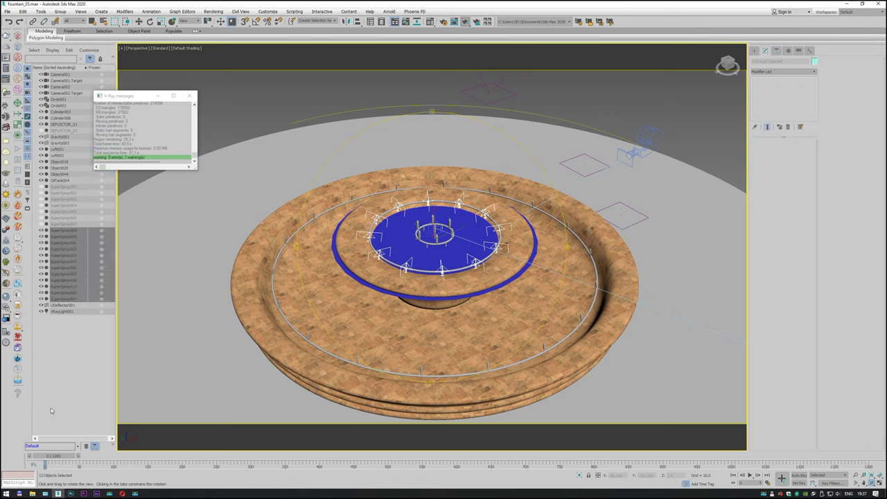
- Select the twelve emitters SuperSpray008 through SuperSpray019 in the Scene Explorer
click(69, 360)
click(57, 230)
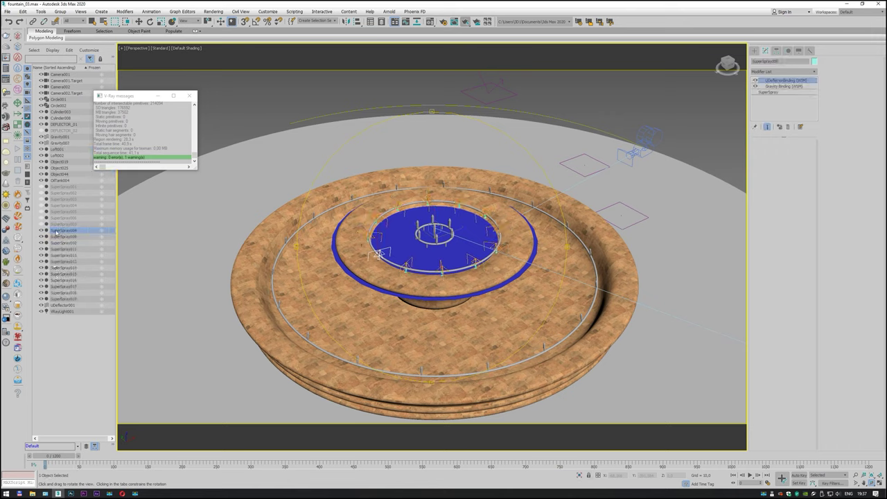
shift+click(59, 300)
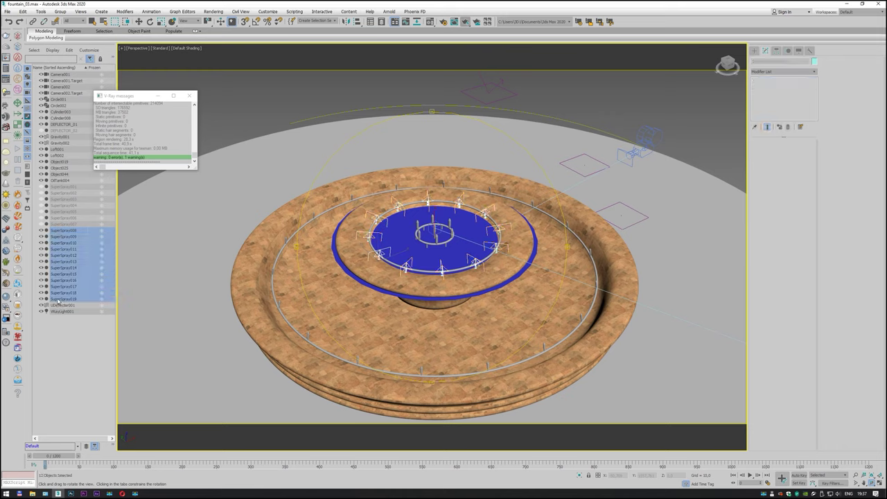
- Hide the twelve selected emitters and frame a steeper view of the fountain basin
click(41, 231)
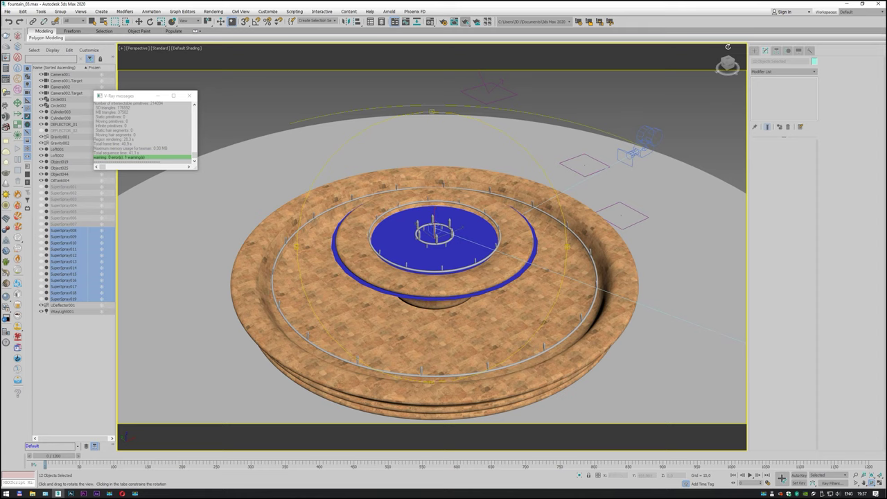
click(717, 48)
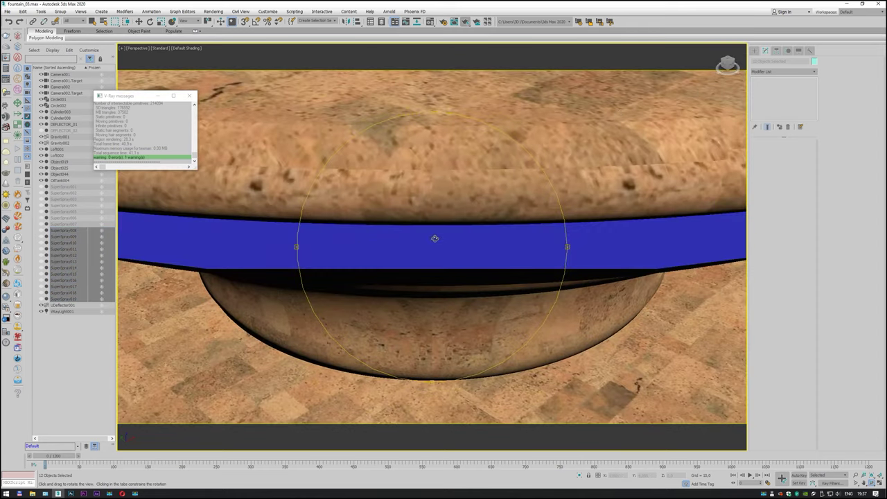
scroll(392, 279, down, 5)
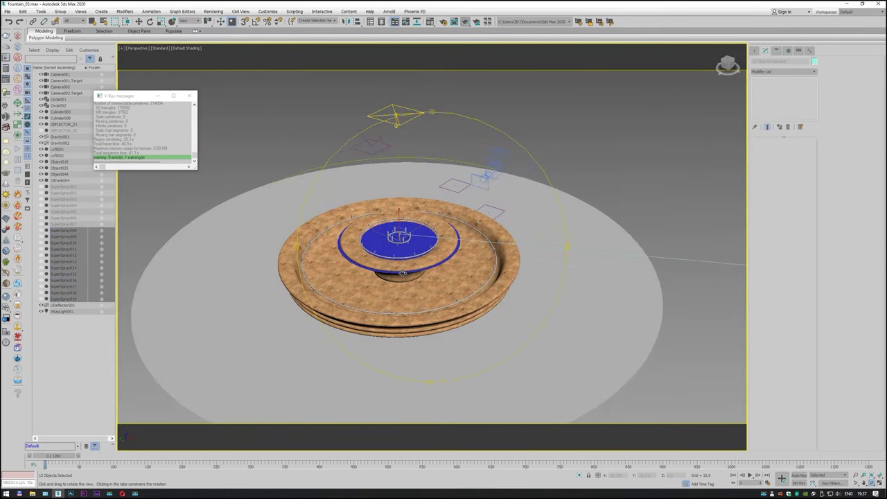
mouse_move(425, 271)
mouse_down()
mouse_move(420, 286)
mouse_move(426, 257)
mouse_up()
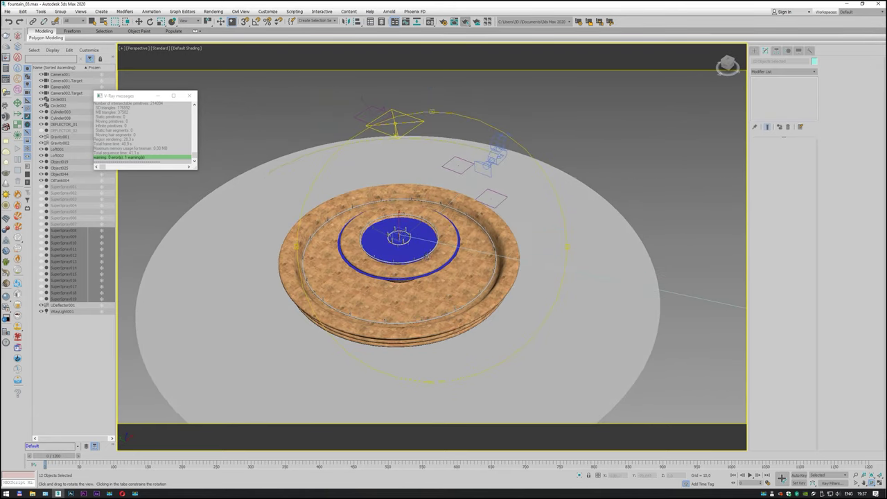
- Create a Super Spray particle emitter beside the fountain with Icon Size 20
click(754, 51)
click(753, 60)
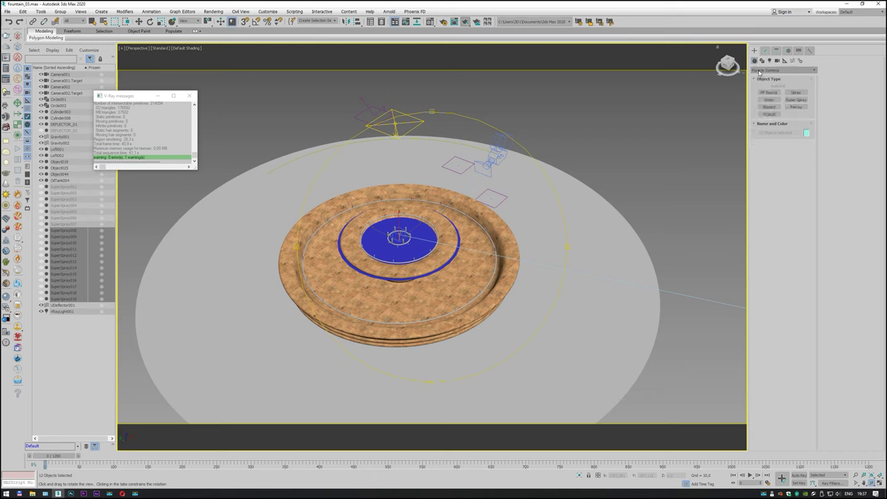
click(783, 70)
click(767, 96)
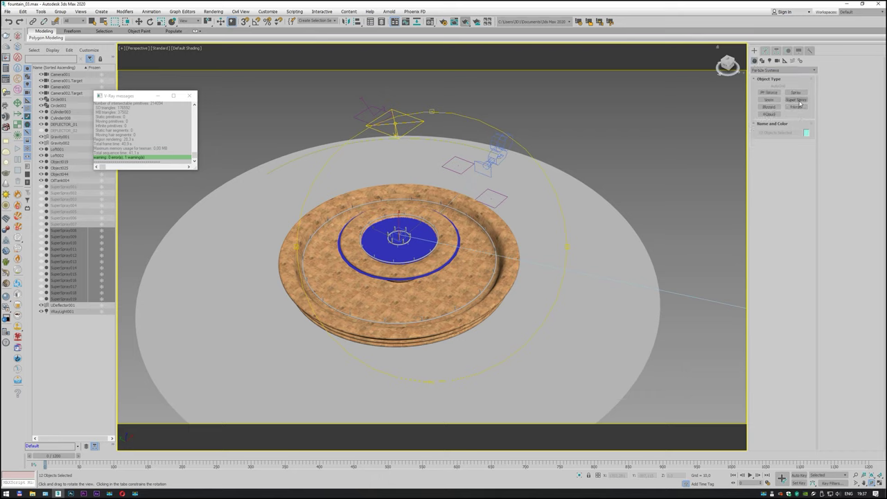
click(797, 100)
drag(572, 286, 591, 290)
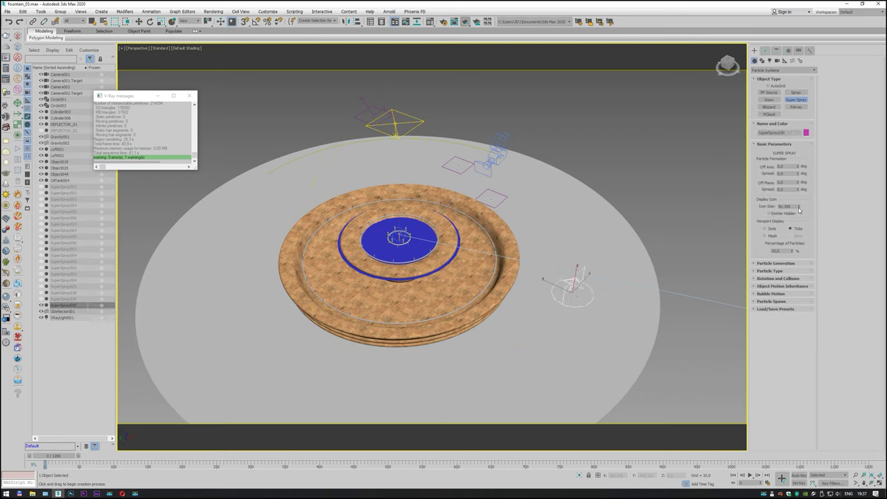
text(20)
key(Return)
click(139, 21)
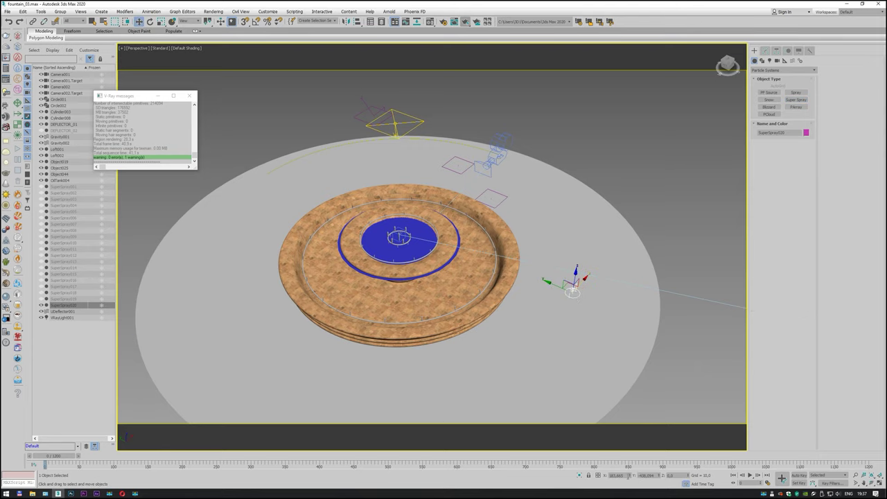
- Zero the emitter's X and Y position, then slide it toward the outer rim
right_click(629, 477)
right_click(660, 478)
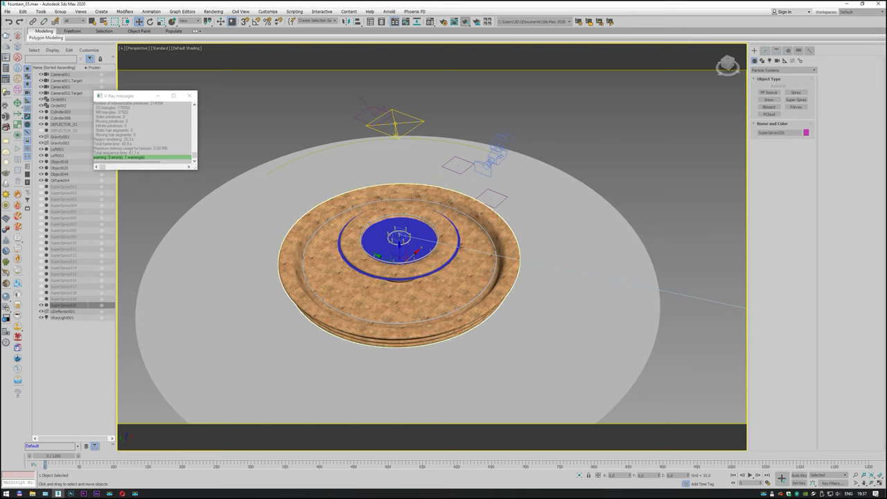
drag(362, 284, 339, 294)
scroll(339, 294, up, 3)
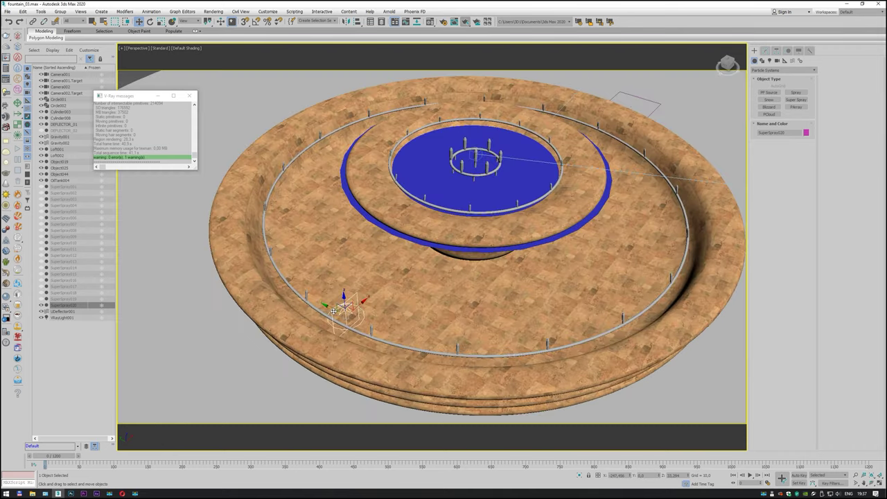
scroll(350, 302, up, 3)
drag(375, 311, 353, 332)
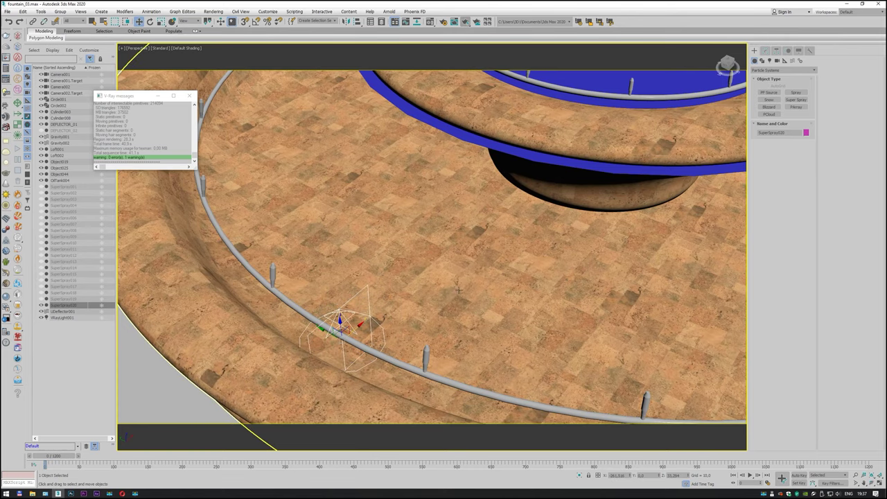
scroll(457, 286, down, 5)
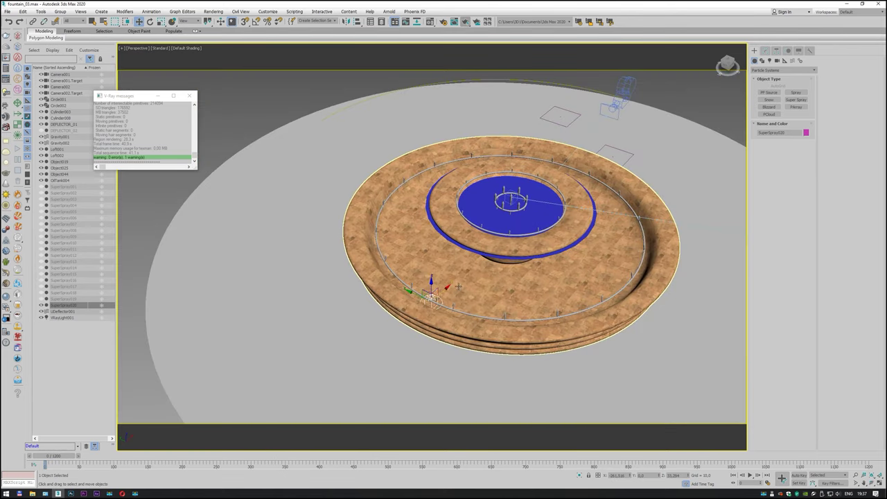
- From a top-down view, place the emitter on the outer pipe ring and check from a low side view
click(872, 483)
drag(388, 312, 327, 287)
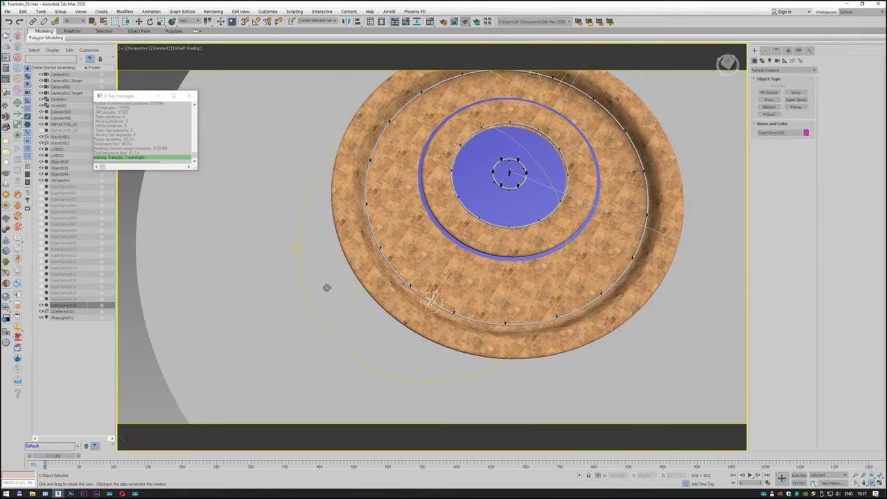
key(w)
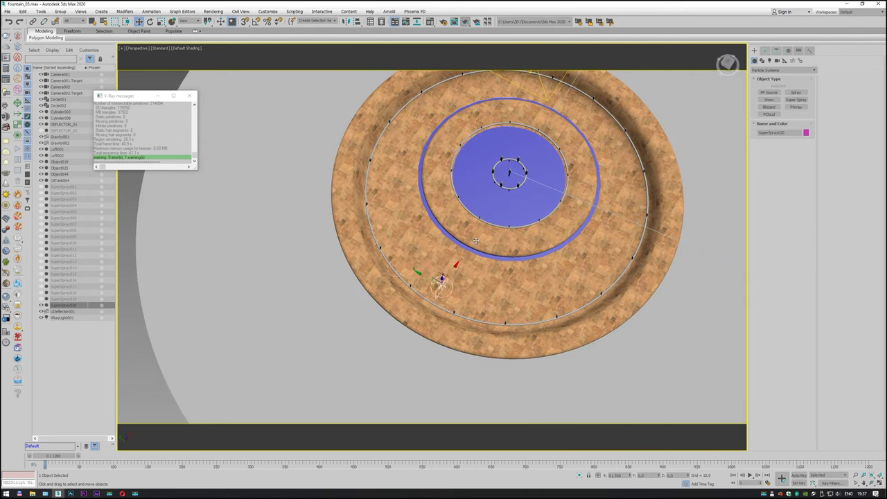
mouse_move(476, 241)
mouse_down()
mouse_move(517, 158)
mouse_move(521, 166)
mouse_move(354, 137)
mouse_up()
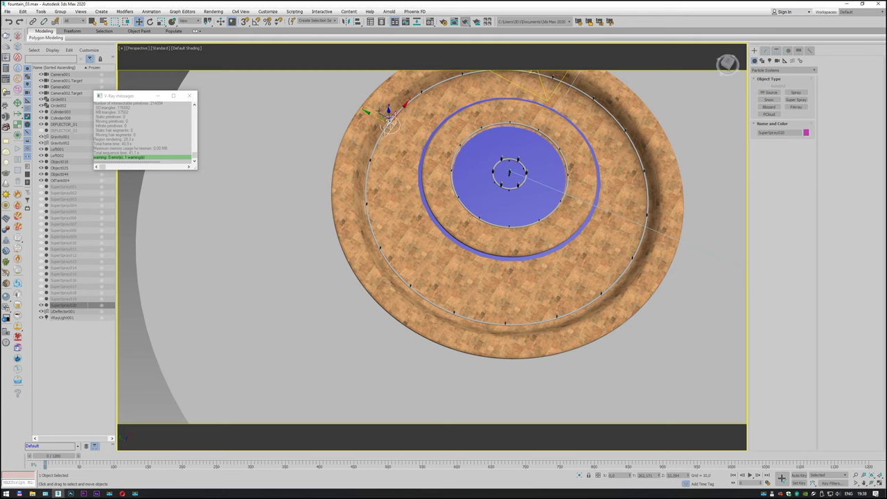
key(z)
drag(418, 206, 429, 319)
click(871, 483)
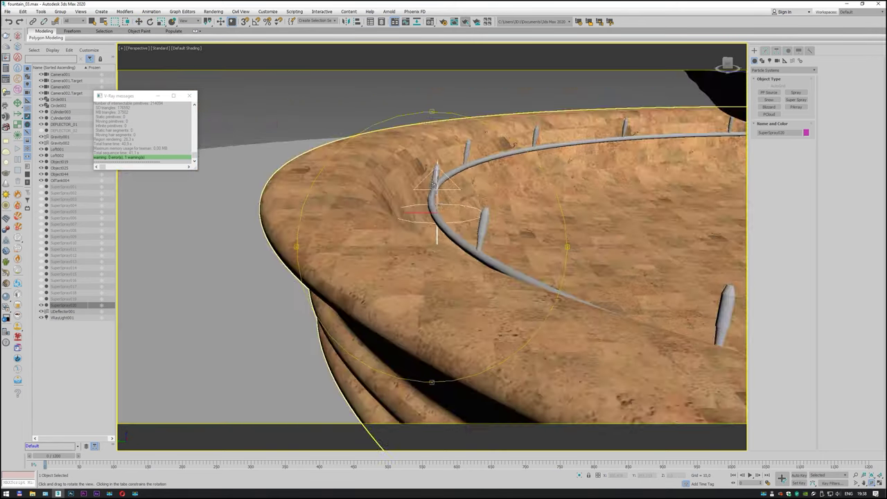
drag(435, 185, 461, 191)
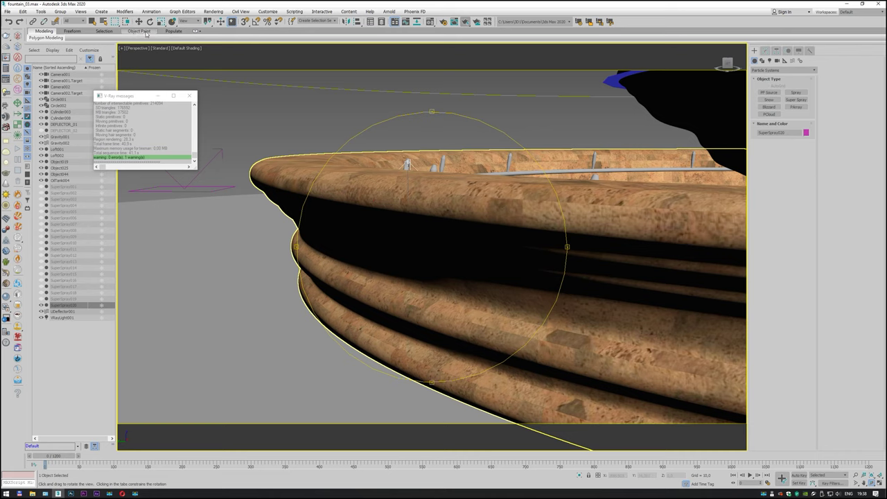
- Switch the viewport to a zoomed wireframe Left side view
click(179, 48)
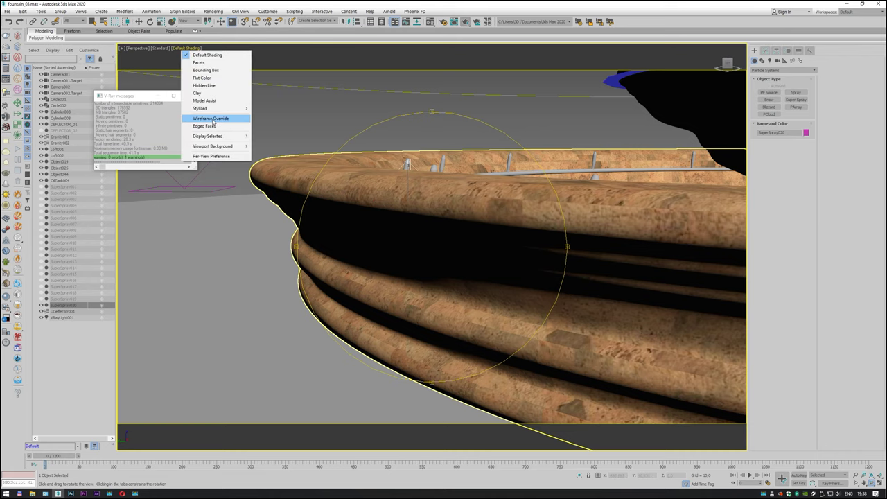
click(212, 119)
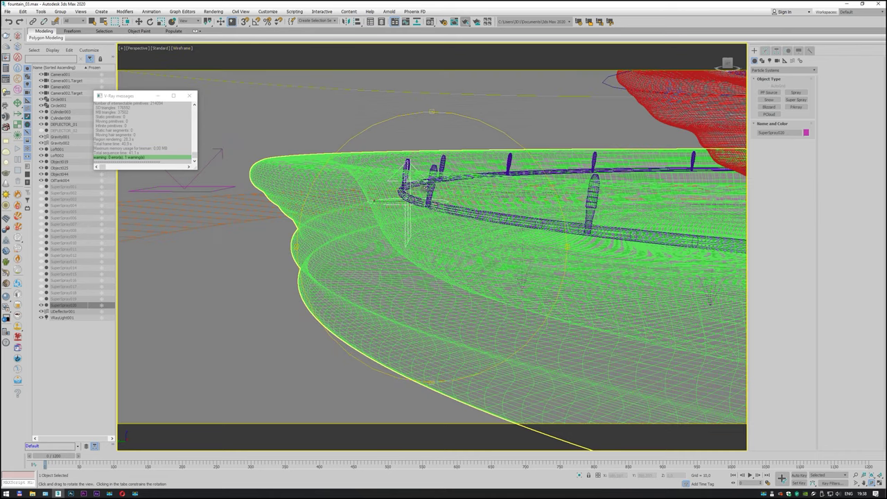
click(145, 48)
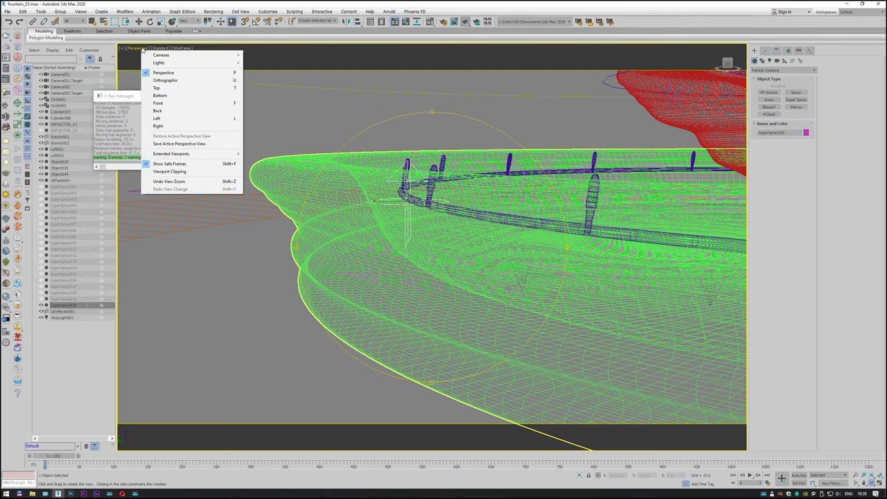
click(163, 118)
scroll(475, 243, down, 5)
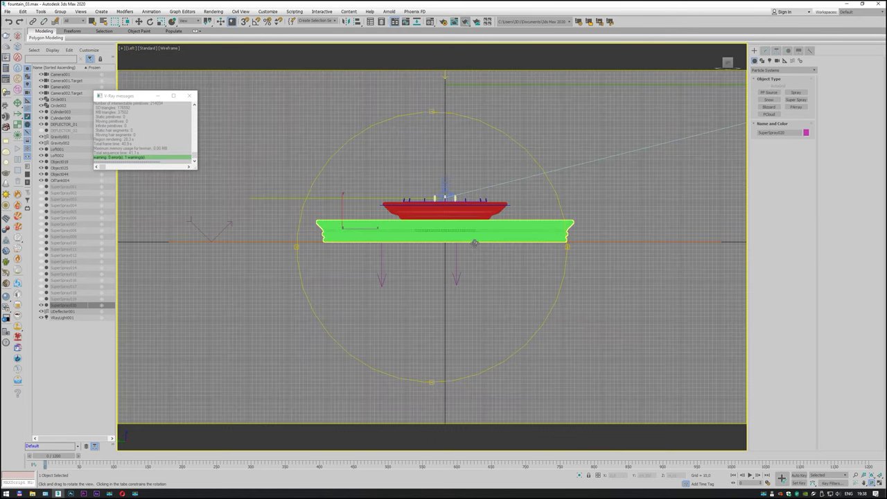
scroll(328, 221, up, 5)
scroll(367, 247, up, 5)
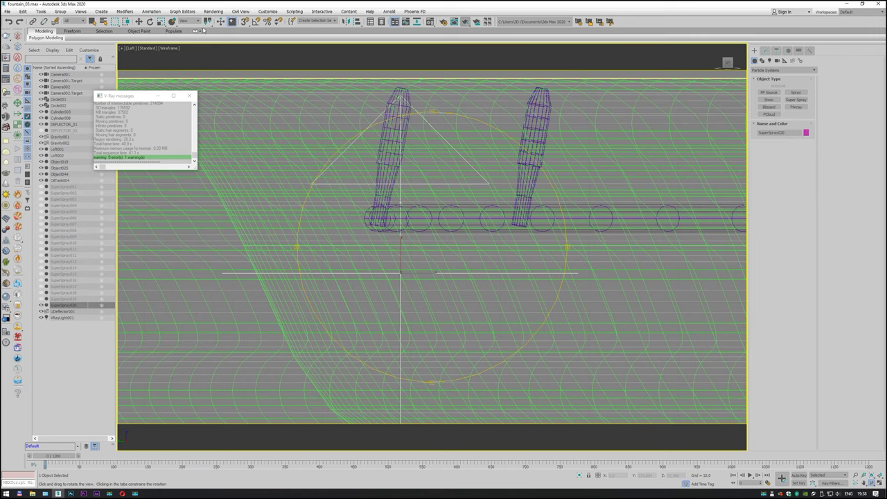
- Raise, tilt and move the emitter onto the nozzle tube, then scrub to about frame 257
click(139, 22)
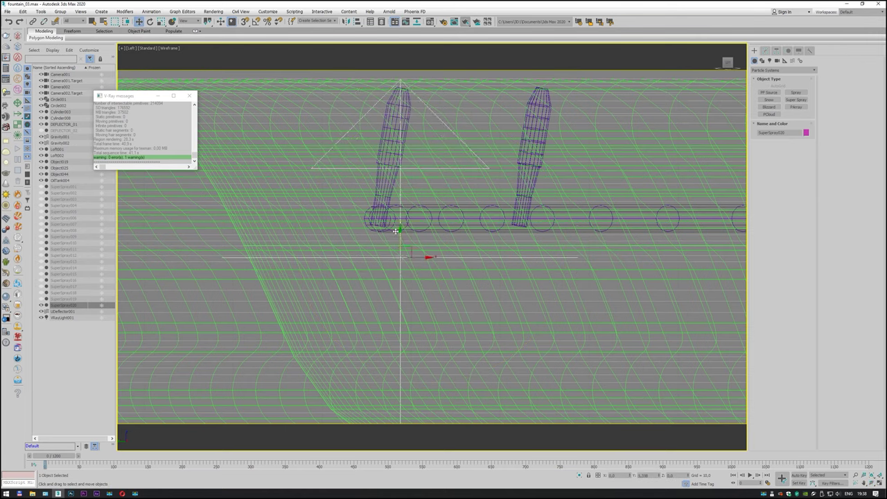
drag(398, 257, 404, 131)
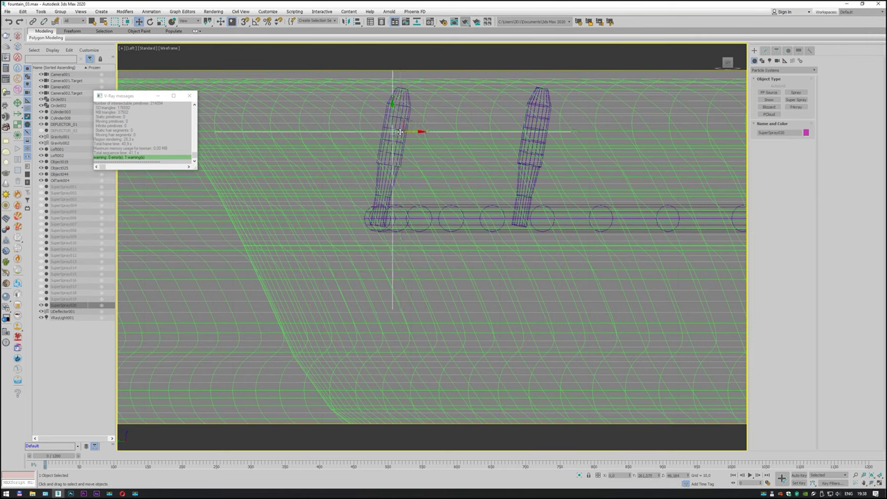
key(e)
mouse_move(410, 114)
mouse_down()
mouse_move(417, 116)
mouse_move(357, 240)
mouse_up()
click(139, 23)
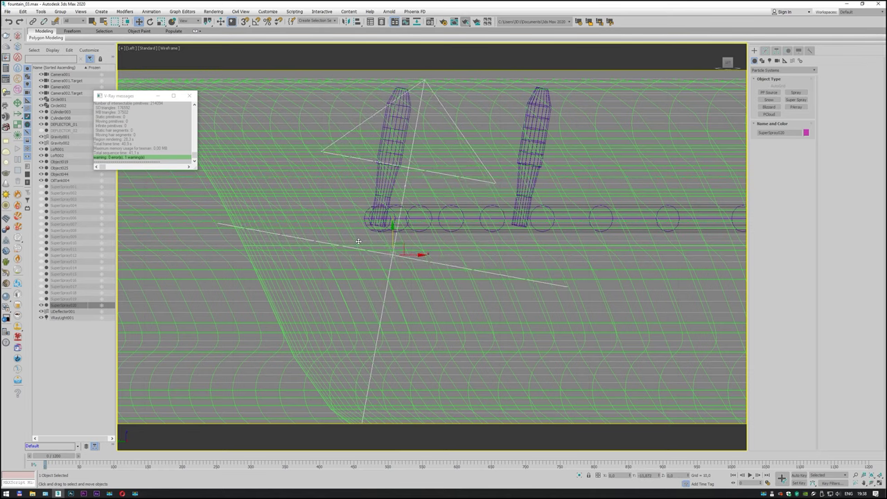
drag(411, 259, 391, 254)
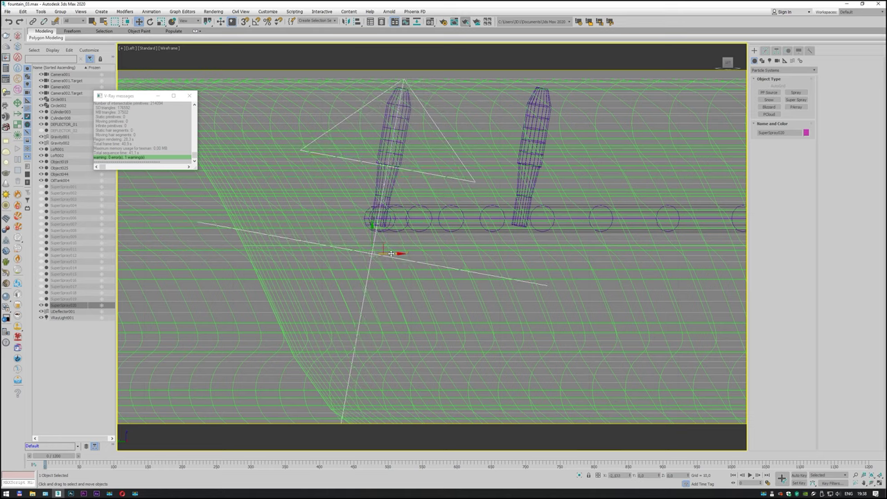
drag(45, 460, 182, 457)
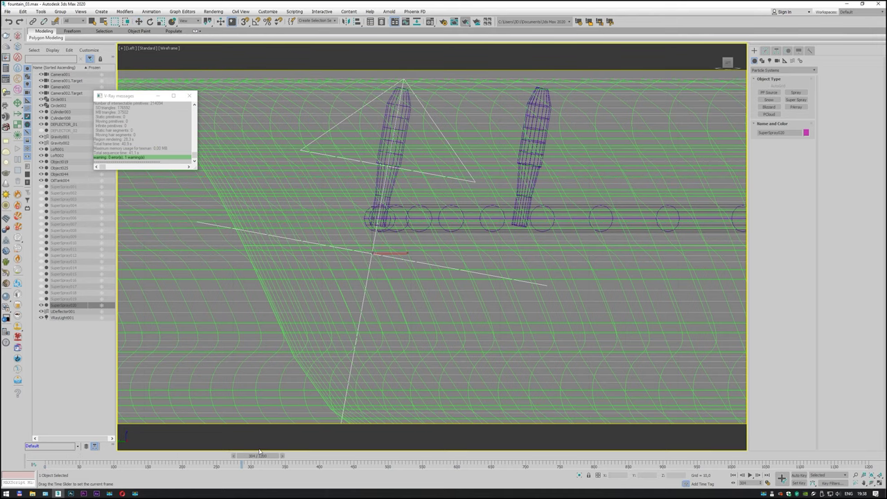
scroll(356, 216, down, 3)
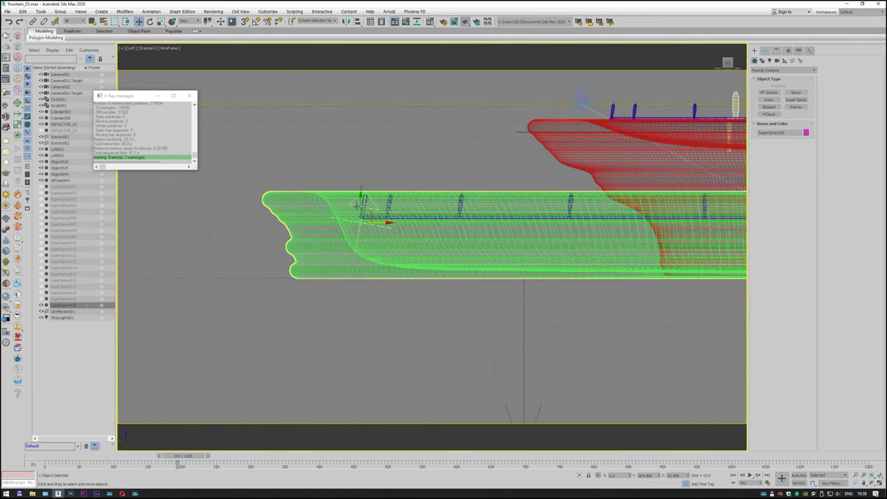
- Return to a Perspective view with Default Shading, centred over the whole fountain
key(p)
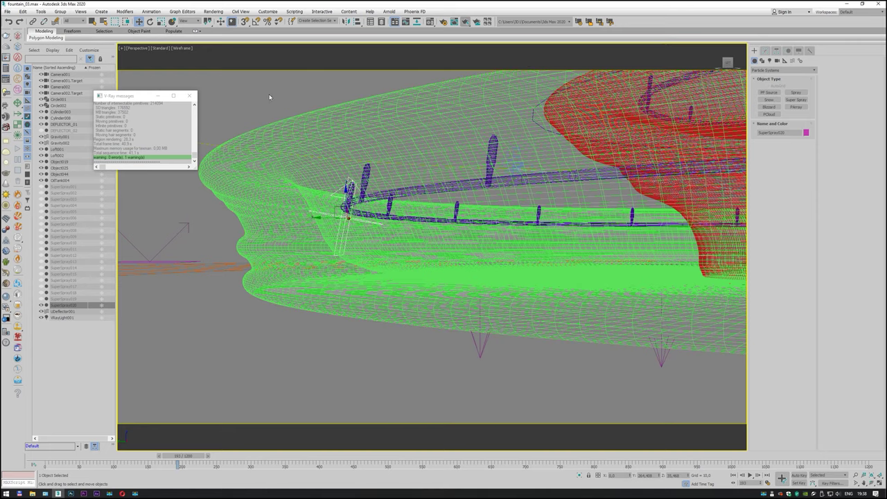
click(183, 48)
click(206, 56)
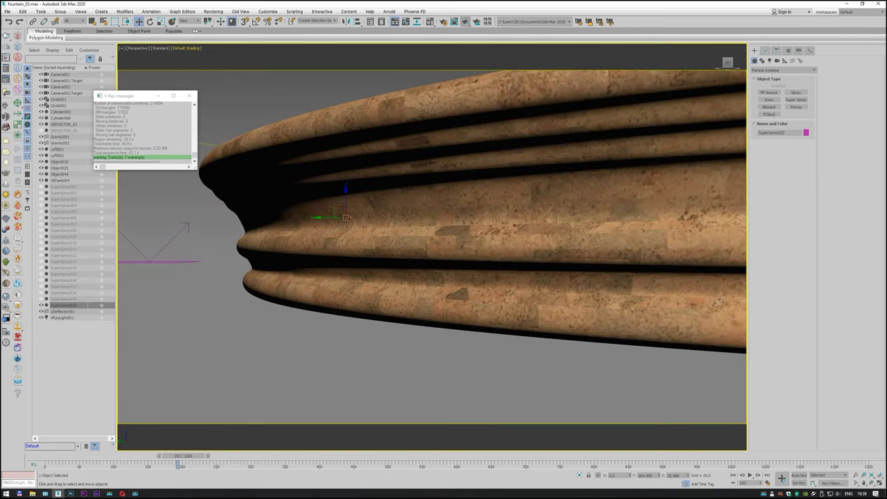
click(862, 483)
drag(647, 340, 444, 231)
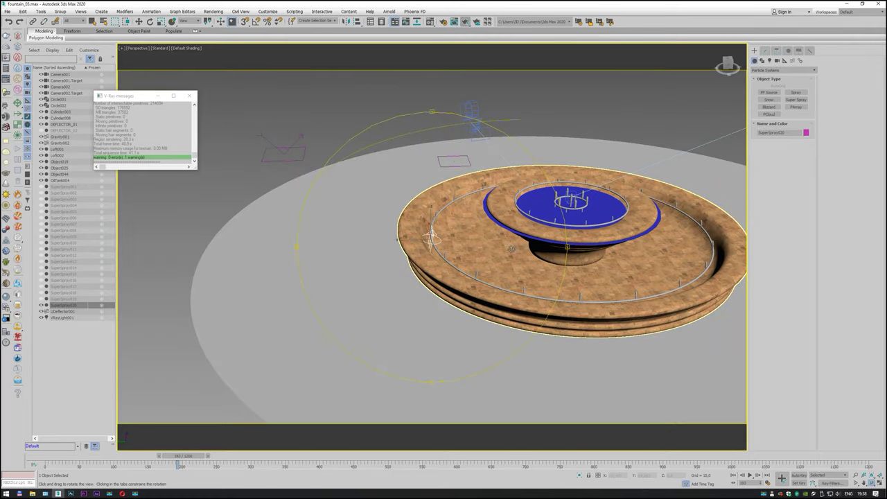
drag(511, 248, 485, 257)
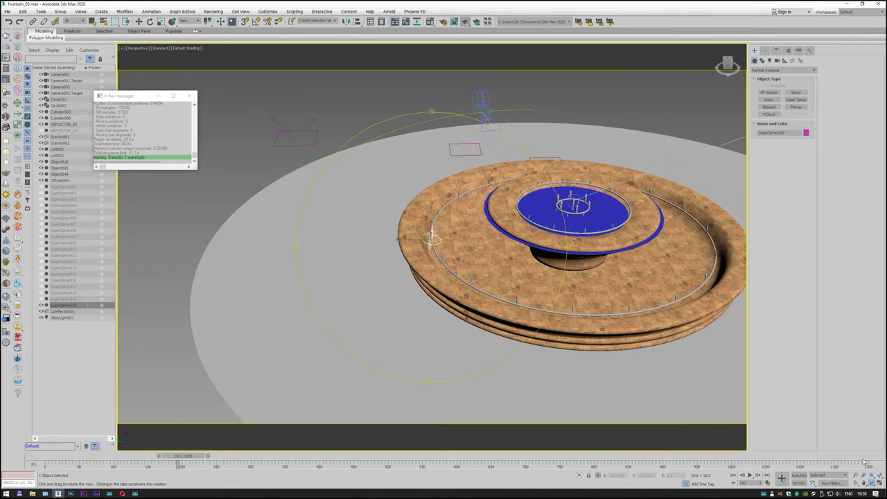
click(854, 480)
drag(601, 239, 442, 250)
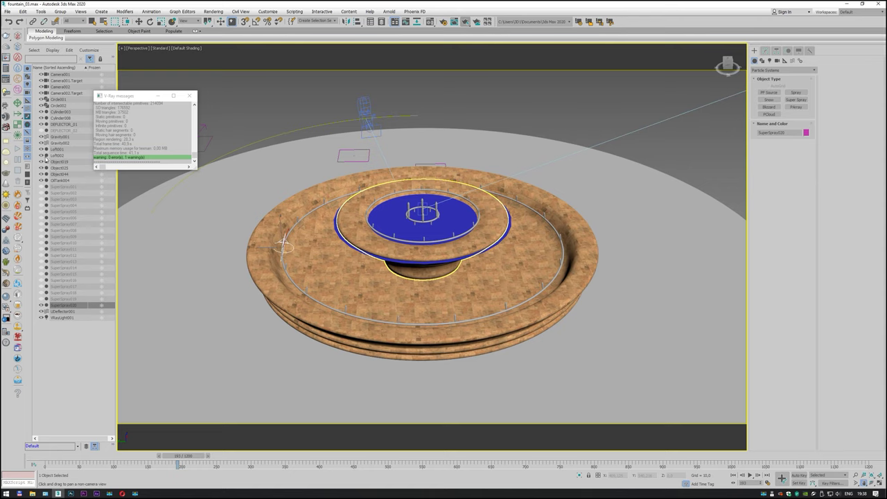
- Unhide DEFLECTOR_02 and orbit to a lower side-on view of the fountain
click(42, 131)
scroll(301, 248, up, 3)
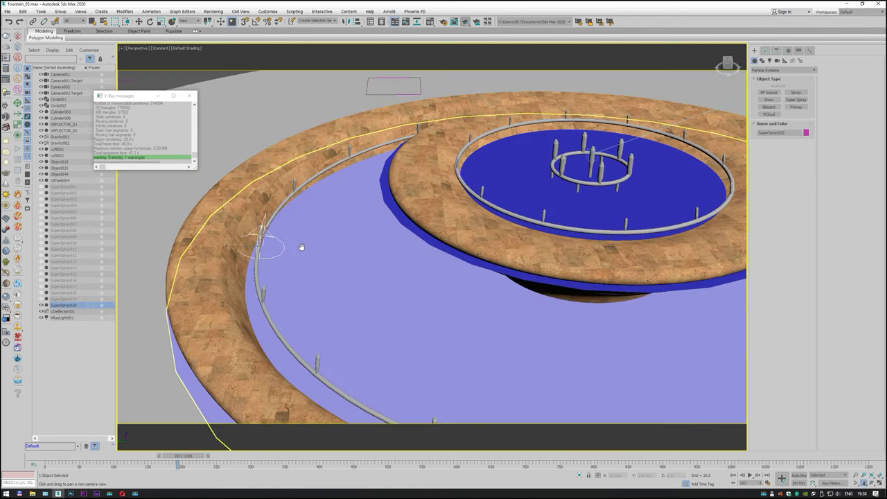
scroll(301, 248, up, 2)
click(867, 483)
drag(392, 257, 399, 248)
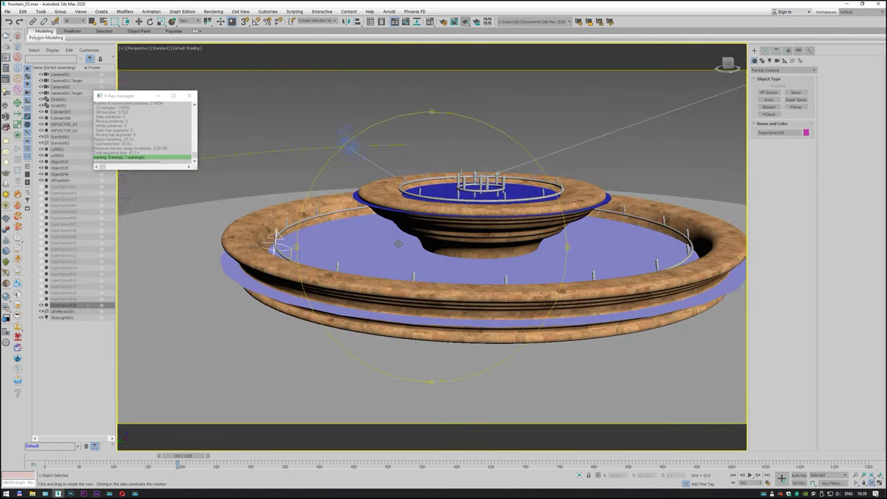
right_click(399, 248)
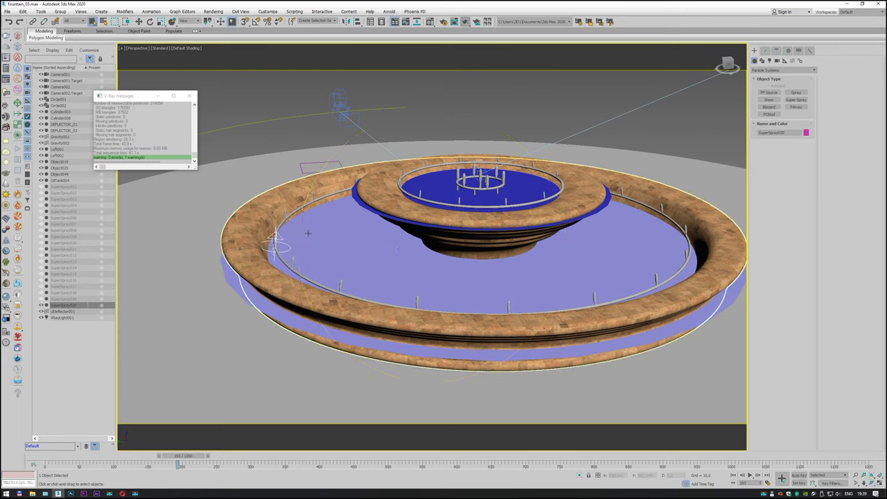
- Give SuperSpray020 a new spread, 20% speed variation, and emission until frame 1200
click(764, 51)
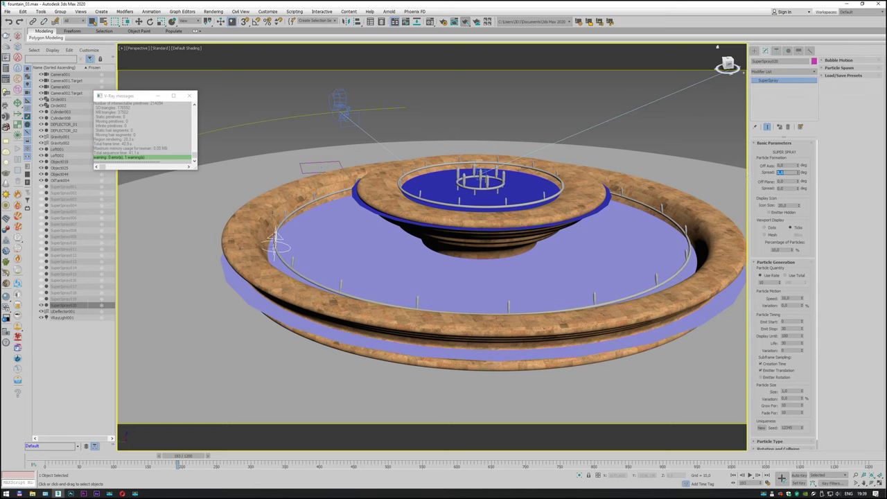
click(785, 189)
text(180)
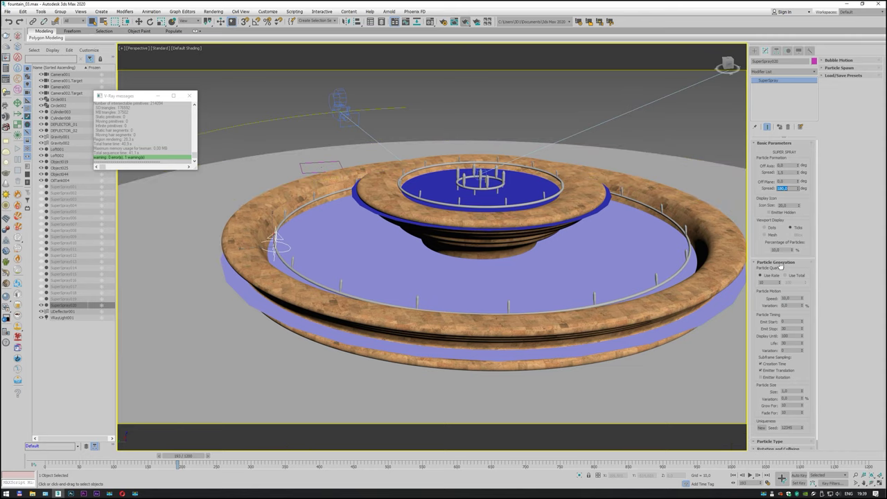
drag(791, 305, 761, 303)
drag(791, 336, 756, 336)
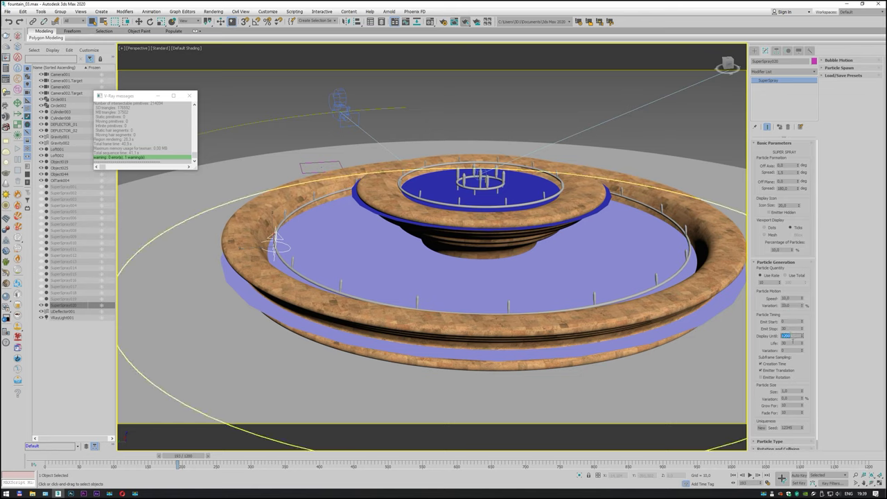
drag(792, 342, 716, 326)
scroll(429, 259, down, 5)
scroll(426, 235, down, 1)
scroll(420, 234, up, 3)
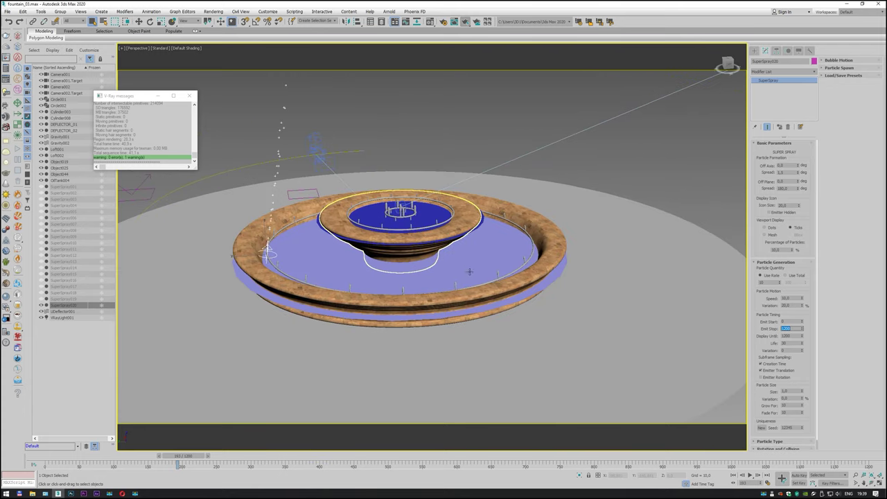
click(754, 50)
- Place a Gravity force space warp, Gravity003, in the viewport
click(792, 60)
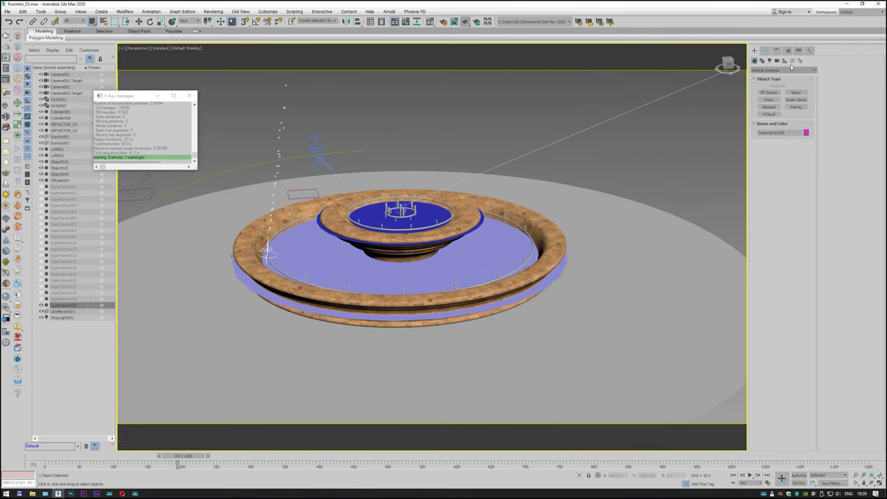
click(769, 114)
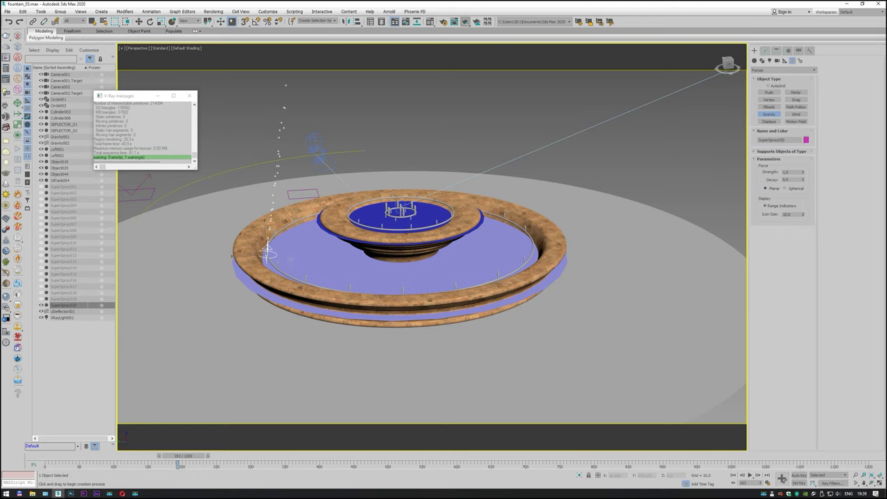
scroll(267, 253, down, 2)
drag(197, 239, 206, 247)
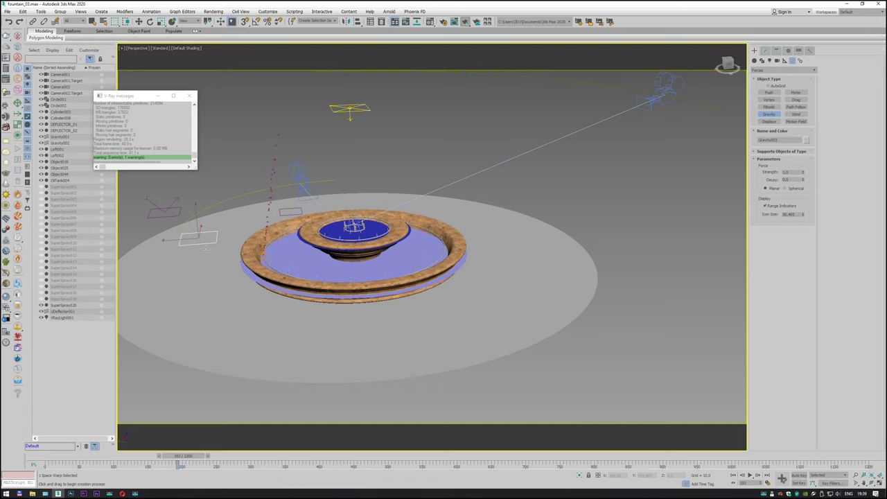
click(764, 71)
- Bind SuperSpray020 to the Gravity003 force and the large ground-level deflector
click(762, 76)
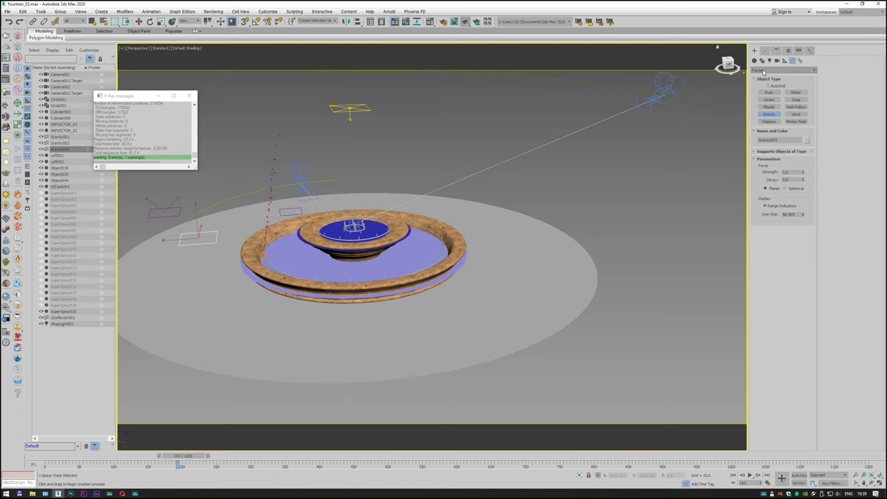
scroll(246, 220, up, 5)
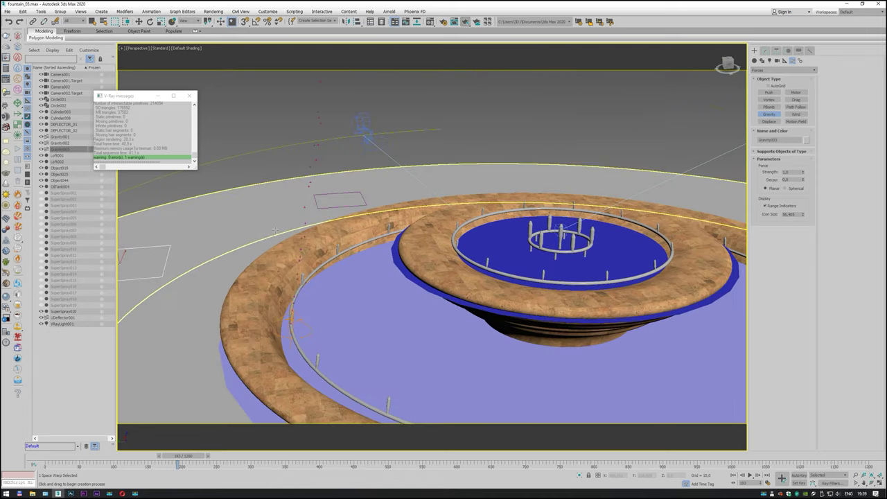
scroll(246, 220, down, 2)
click(93, 21)
click(285, 280)
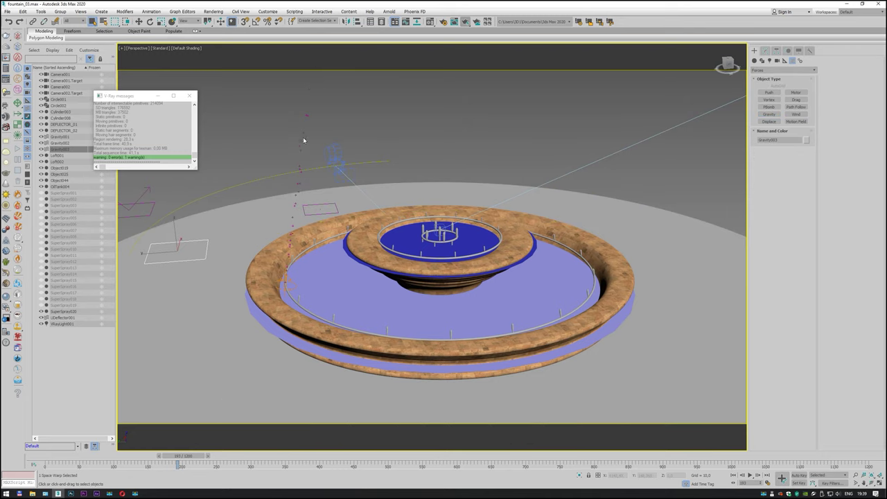
click(55, 21)
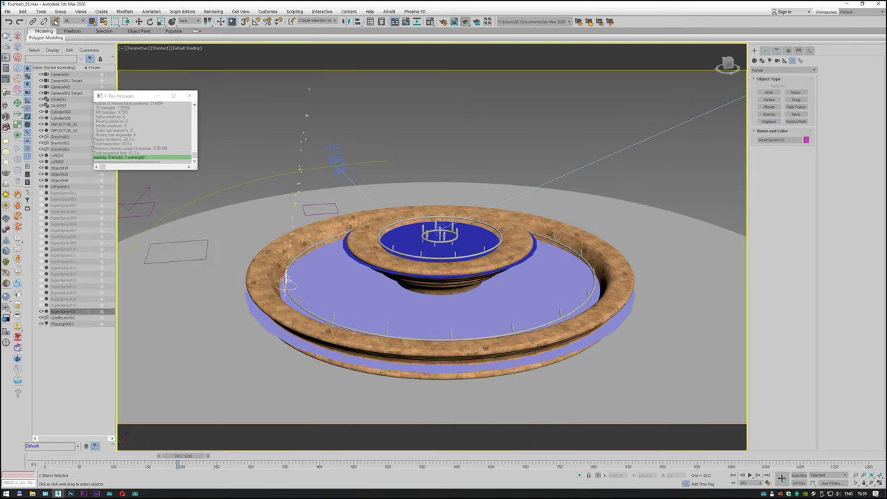
drag(284, 281, 207, 248)
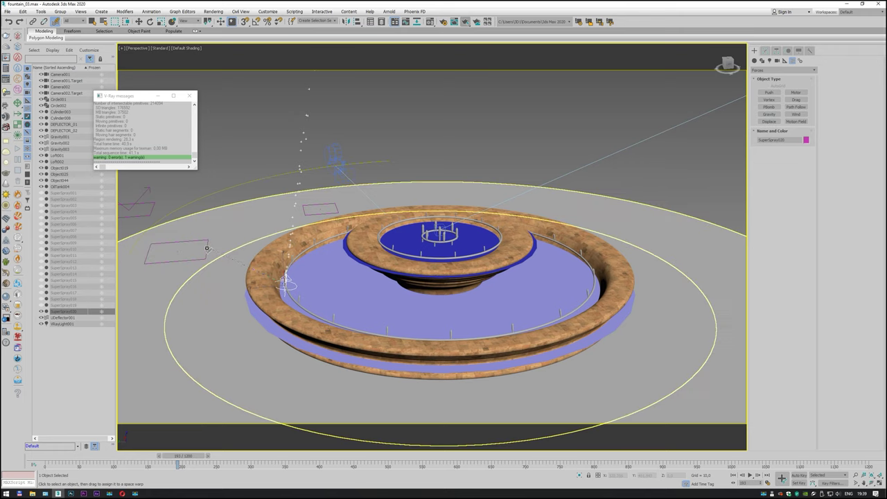
drag(206, 248, 207, 248)
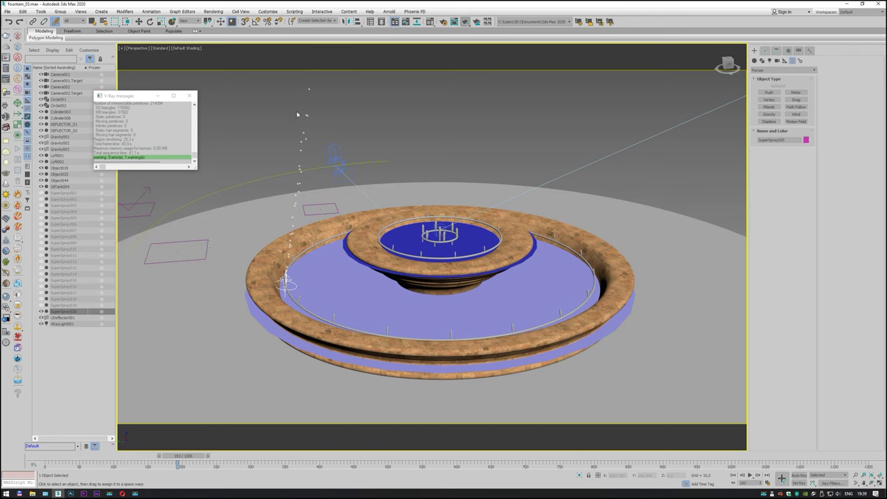
mouse_move(284, 281)
mouse_down()
mouse_move(222, 235)
mouse_move(208, 249)
mouse_up()
scroll(287, 277, up, 3)
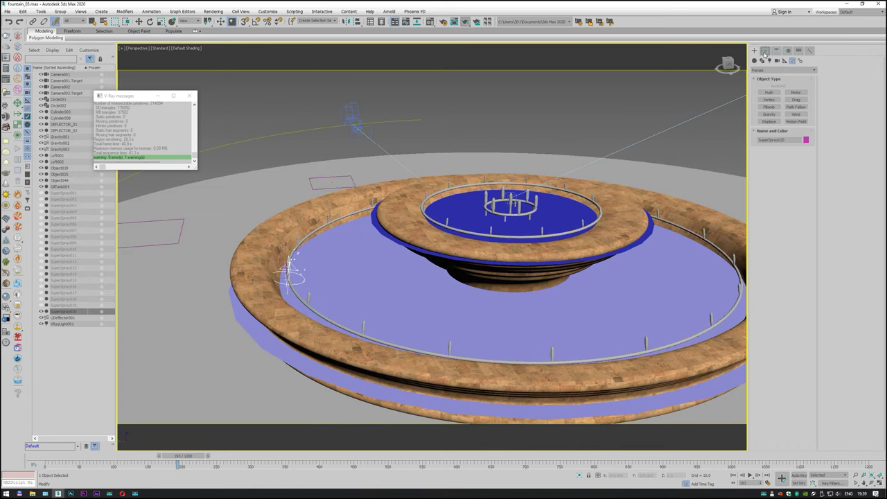
- Raise SuperSpray020's Use Rate for a dense spray, then select Gravity003
click(765, 52)
click(769, 86)
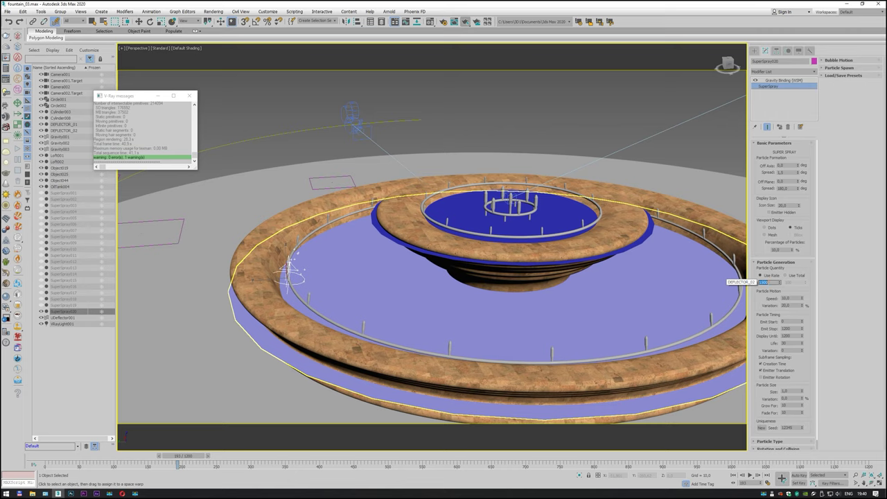
key(Return)
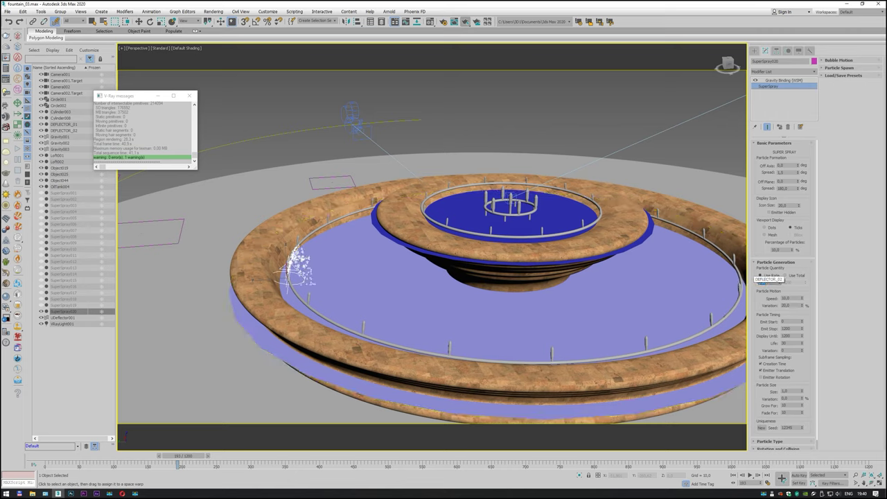
click(182, 234)
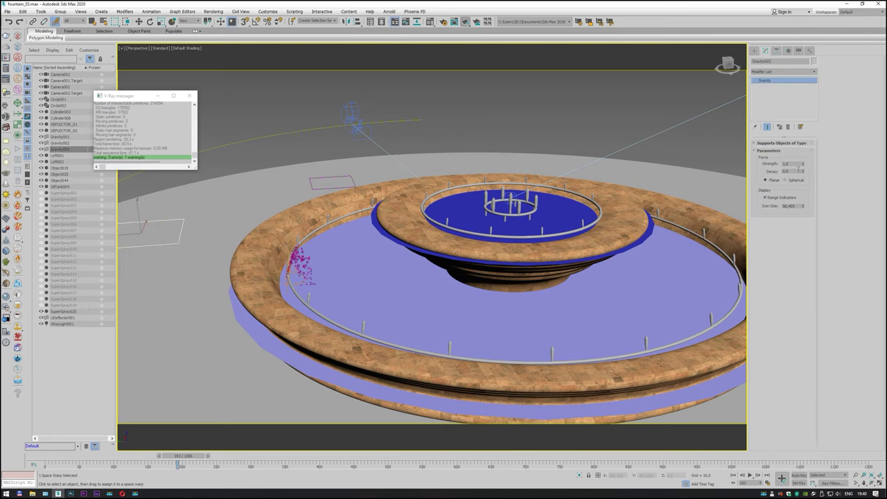
- Lower Gravity003's strength to 0.25 and check the taller spray at frame 241
mouse_move(803, 165)
mouse_down()
mouse_move(809, 186)
mouse_move(802, 172)
mouse_up()
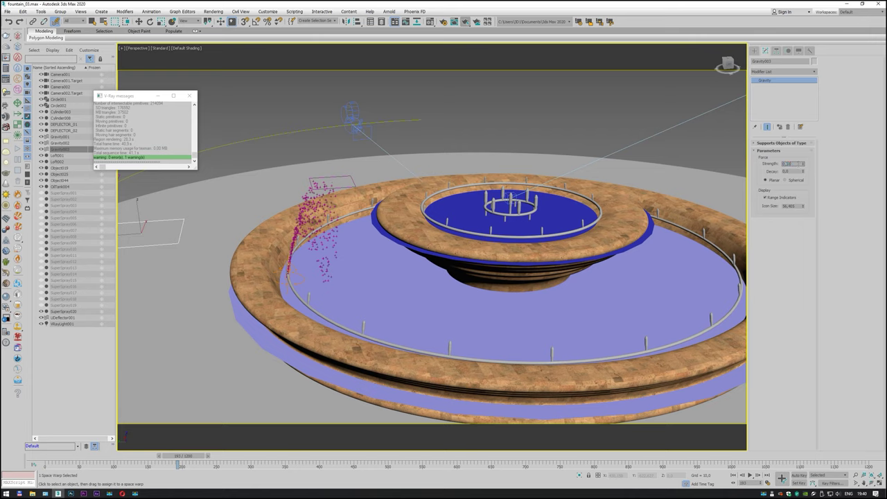
key(Return)
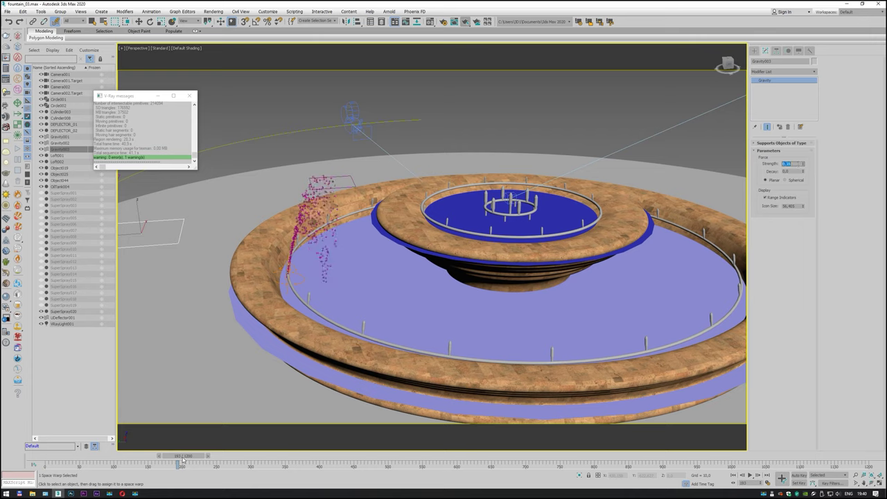
drag(182, 462, 211, 462)
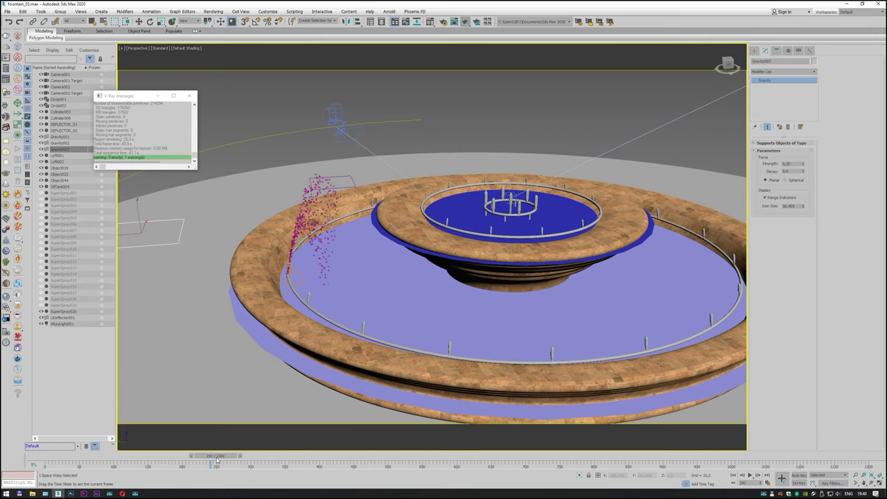
click(871, 483)
drag(444, 347, 455, 303)
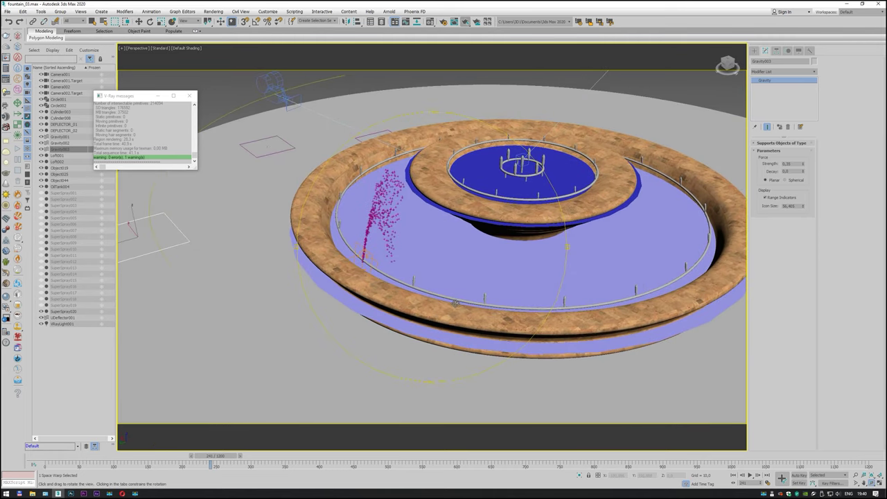
- Narrow SuperSpray020's spread angle and set its particle Life to 100
scroll(522, 261, up, 3)
right_click(526, 262)
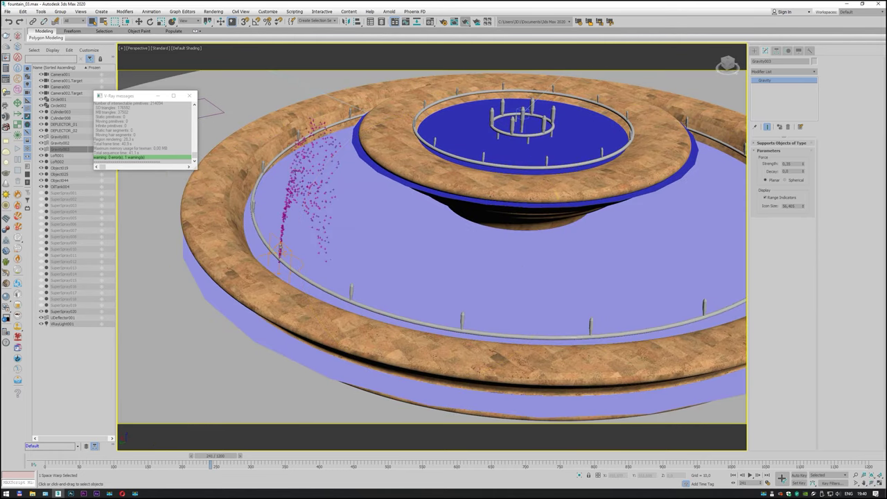
click(299, 163)
click(766, 86)
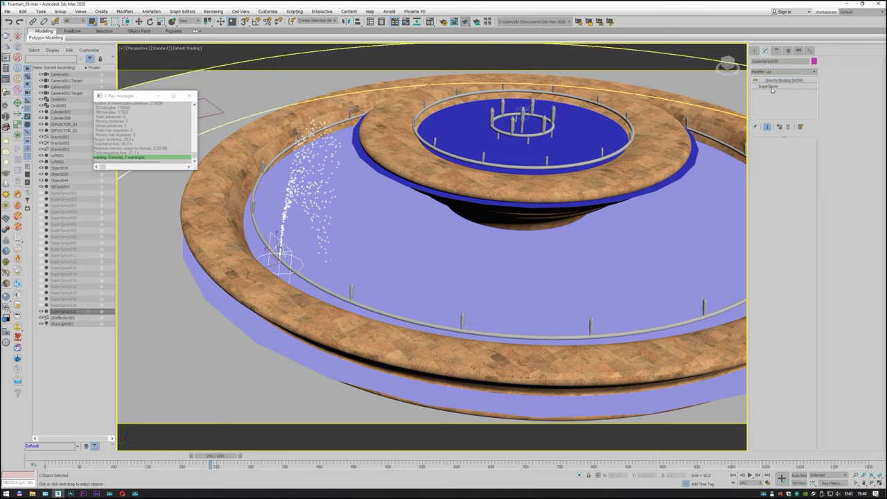
click(771, 86)
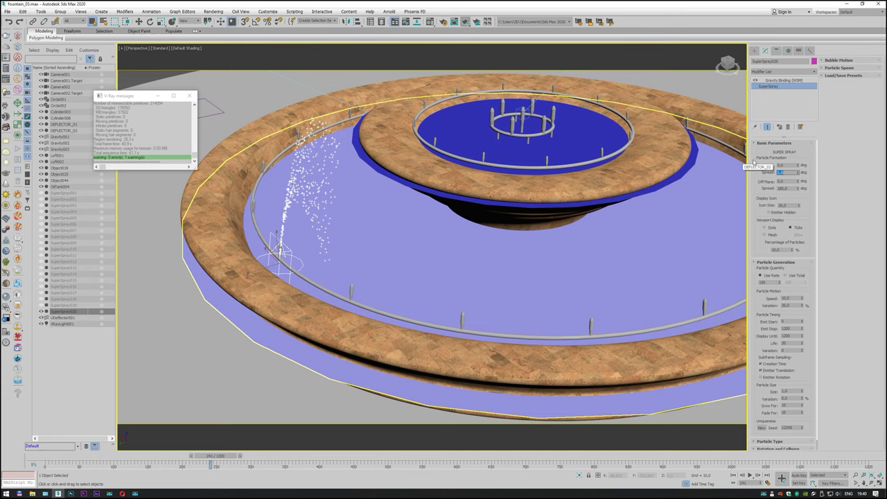
click(799, 175)
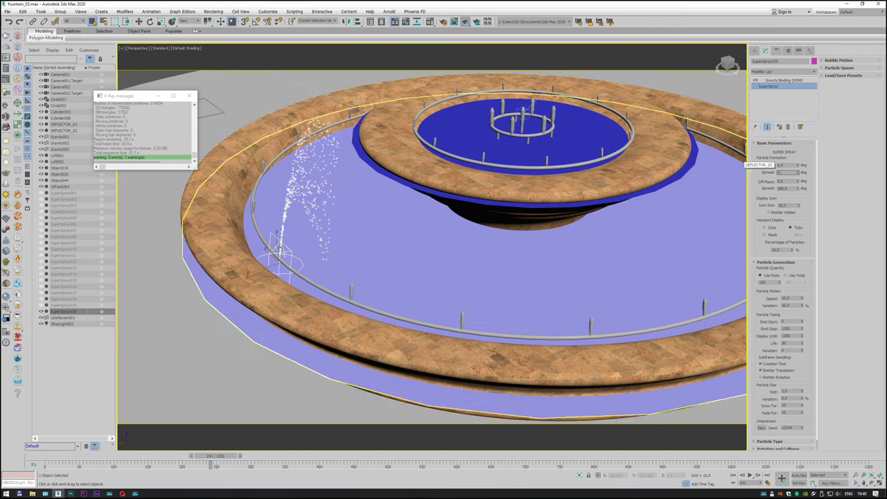
double_click(779, 172)
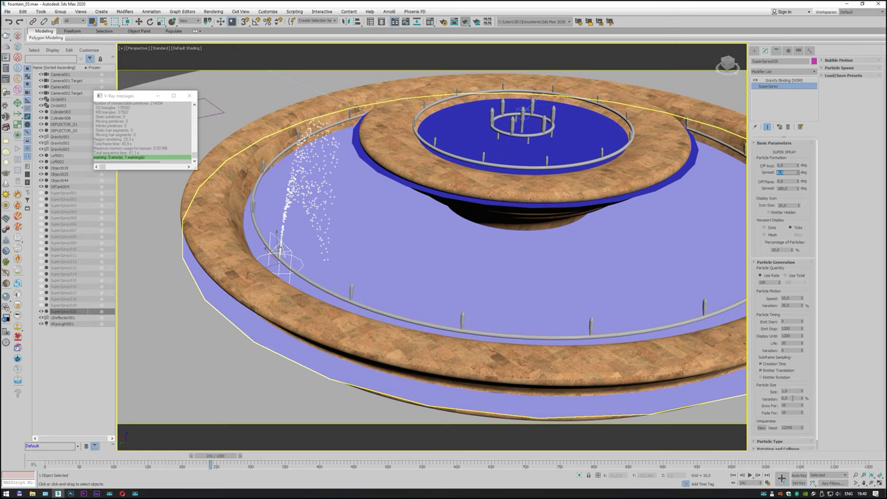
double_click(785, 343)
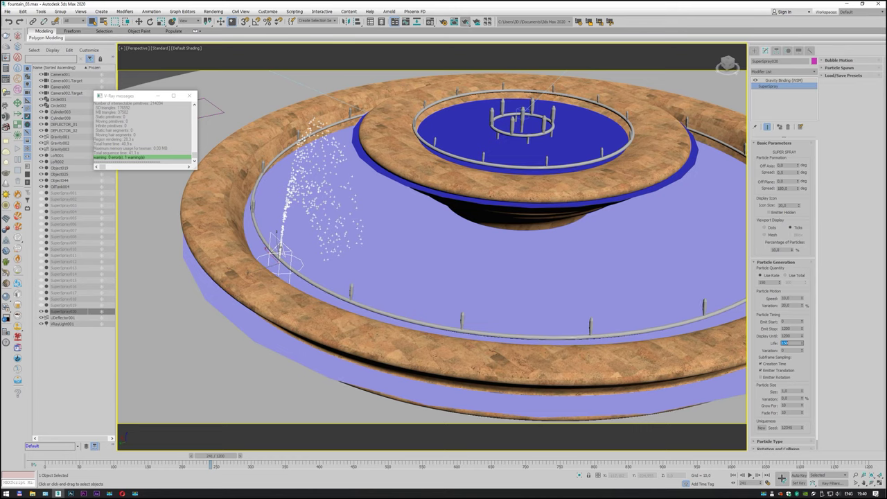
- Play the animation from the start and orbit to watch the spray plume
click(871, 484)
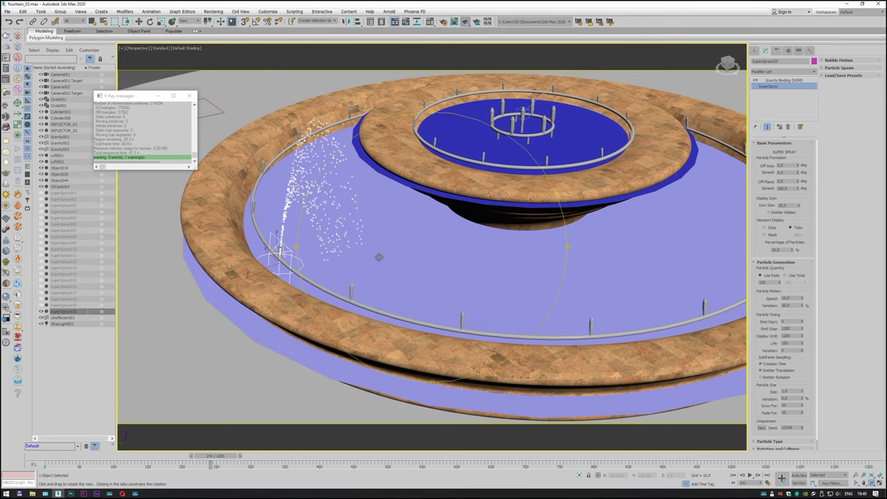
mouse_move(372, 253)
mouse_down()
mouse_move(383, 242)
mouse_move(628, 324)
mouse_up()
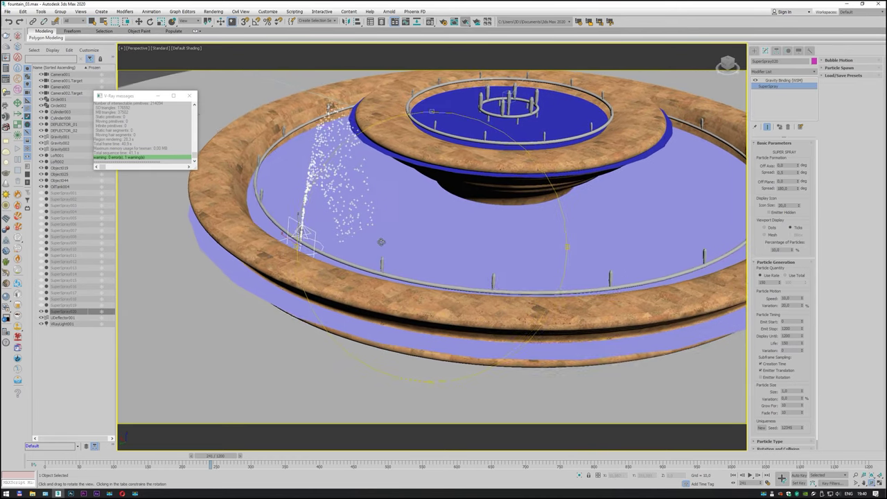
click(732, 476)
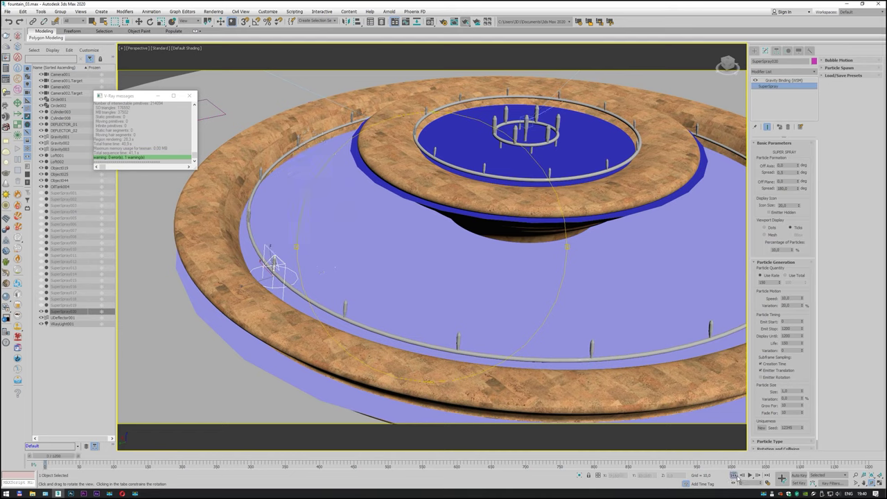
click(750, 476)
click(751, 476)
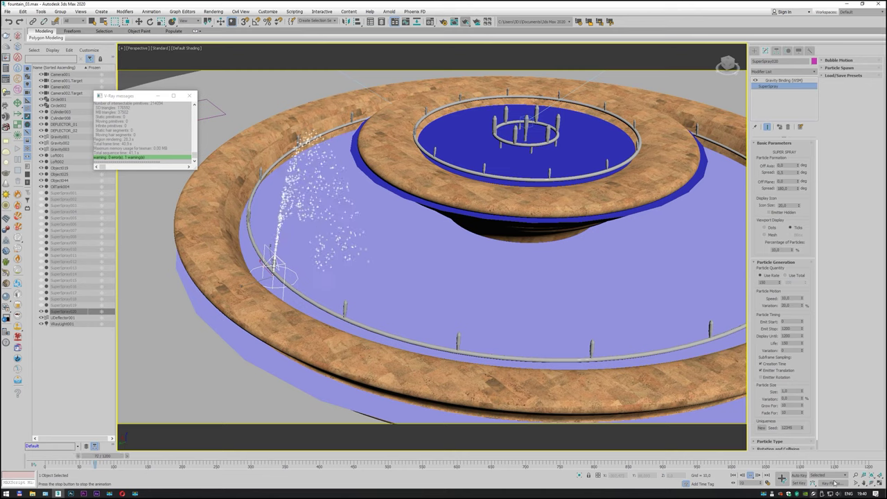
mouse_move(370, 273)
mouse_down()
mouse_move(367, 264)
mouse_move(402, 238)
mouse_move(410, 215)
mouse_up()
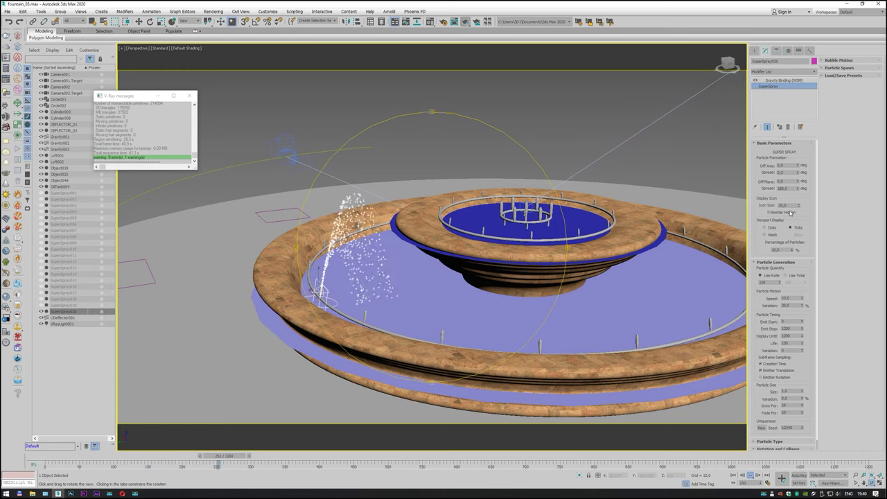
- Adjust SuperSpray020's Use Rate and Spread values in Basic Parameters
double_click(769, 282)
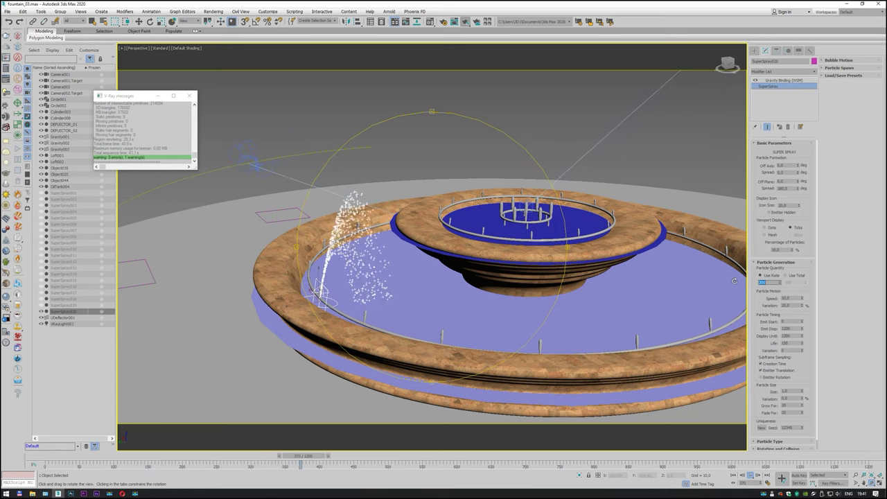
double_click(780, 172)
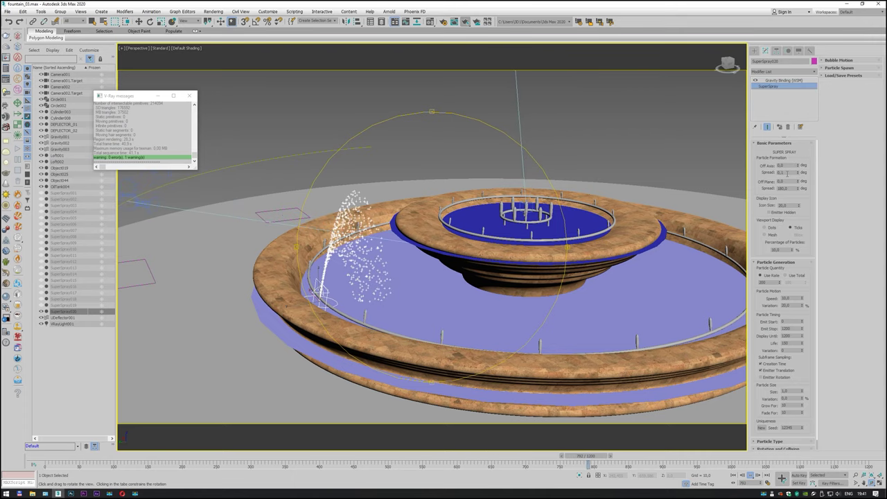
mouse_move(444, 277)
mouse_down()
mouse_move(447, 228)
mouse_move(432, 219)
mouse_up()
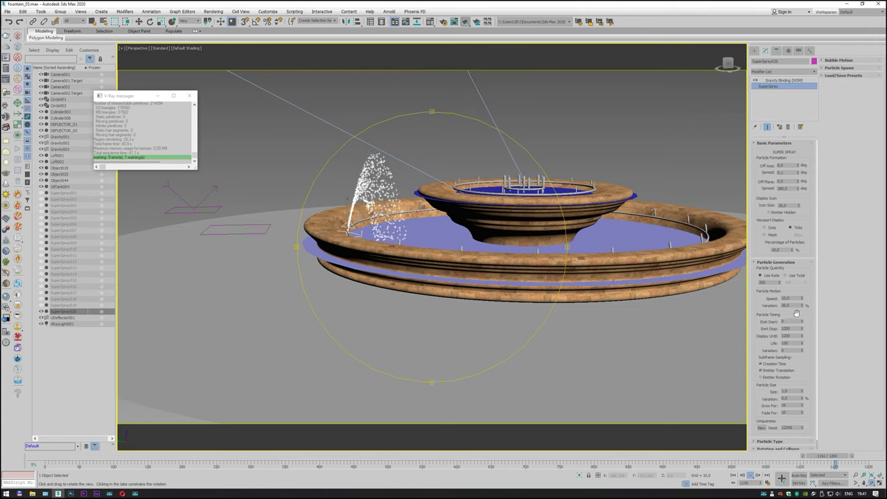
- Cut the jet's speed variation to 5% and orbit to check the tight arc
drag(803, 307, 802, 305)
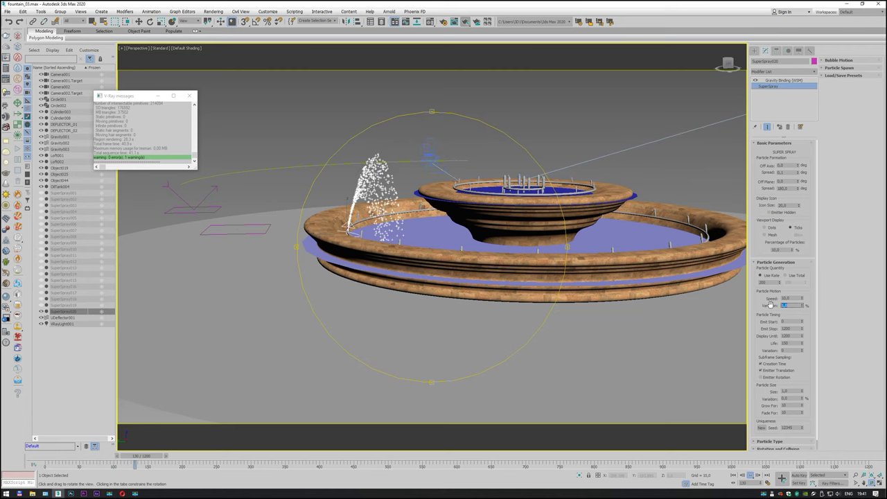
text(0)
key(Return)
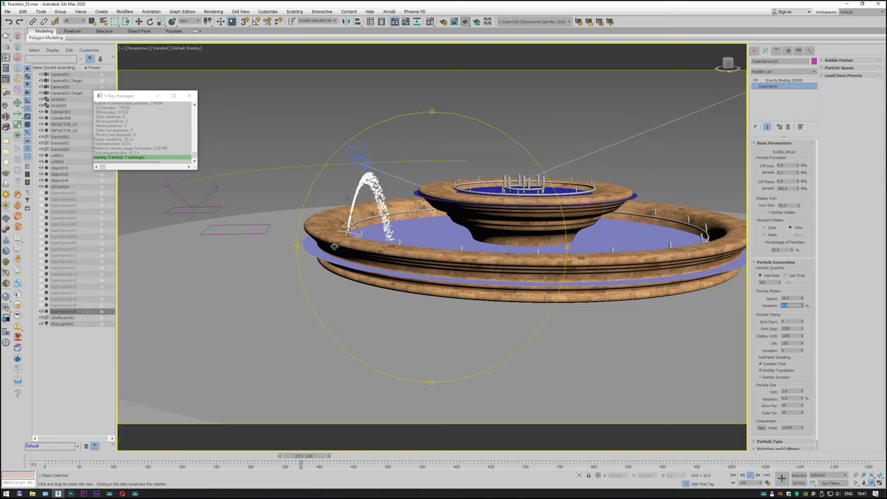
mouse_move(395, 229)
mouse_down()
mouse_move(407, 300)
mouse_move(388, 263)
mouse_up()
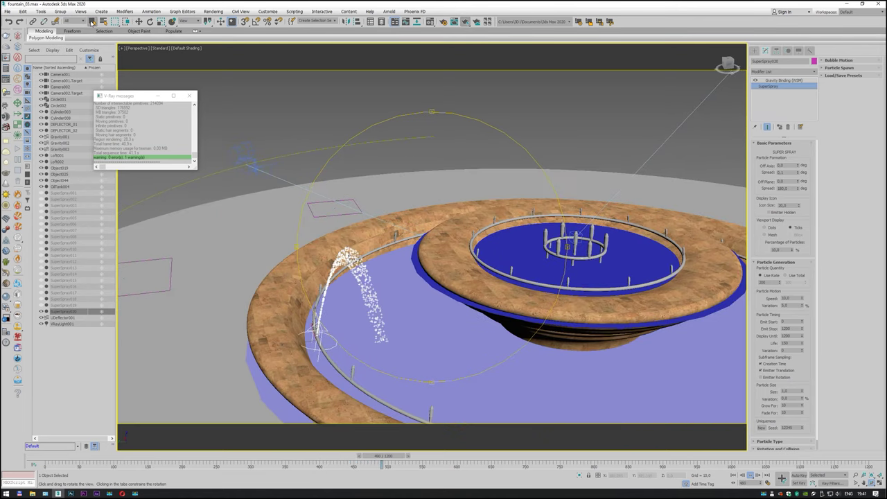
drag(150, 244, 164, 255)
right_click(172, 269)
- Set Gravity003's strength to 0.3 and view the longer arc from higher up
click(638, 170)
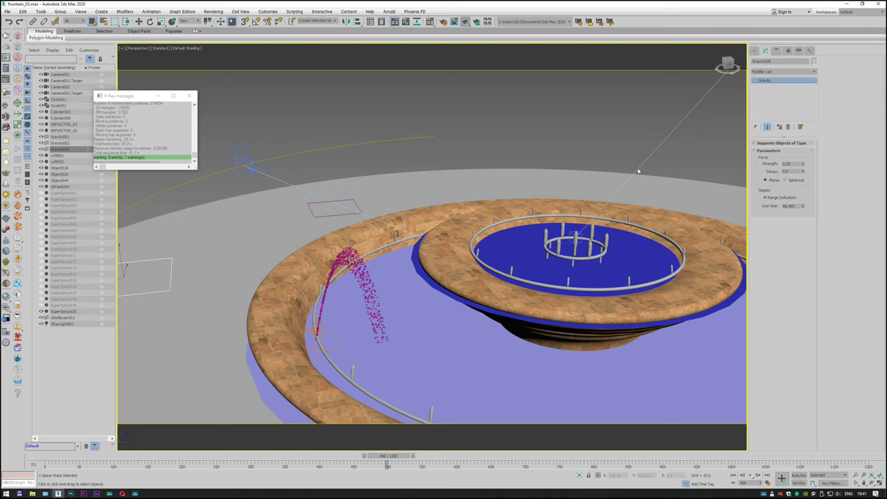
double_click(787, 164)
key(Return)
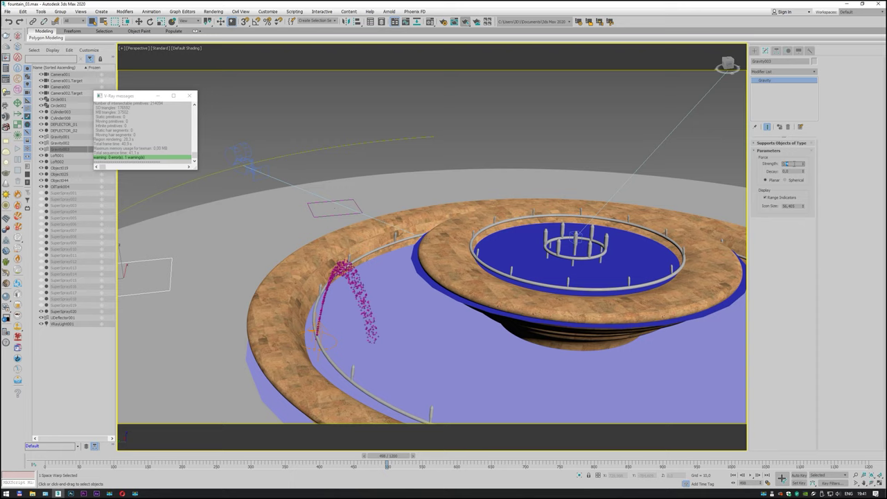
key(Return)
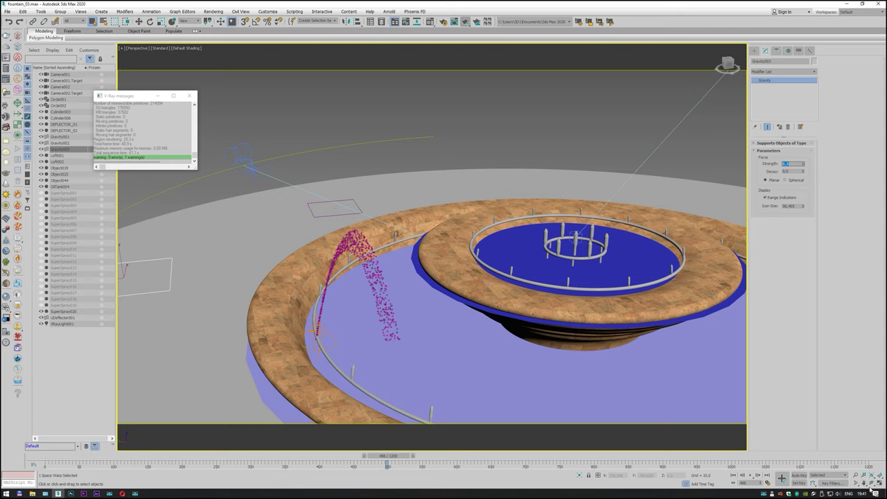
click(872, 483)
mouse_move(416, 228)
mouse_down()
mouse_move(426, 289)
mouse_move(427, 274)
mouse_move(448, 296)
mouse_up()
- Create a new universal deflector, UDeflector002, beside the fountain
click(753, 49)
click(794, 70)
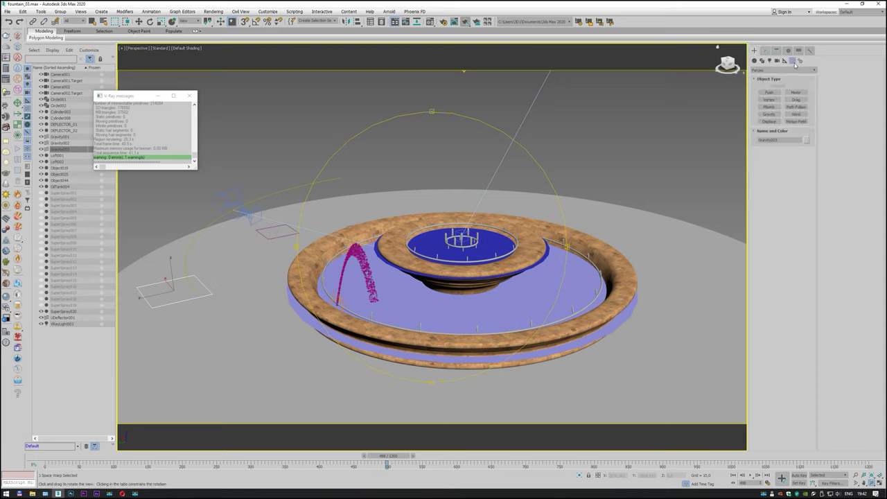
click(783, 83)
click(798, 93)
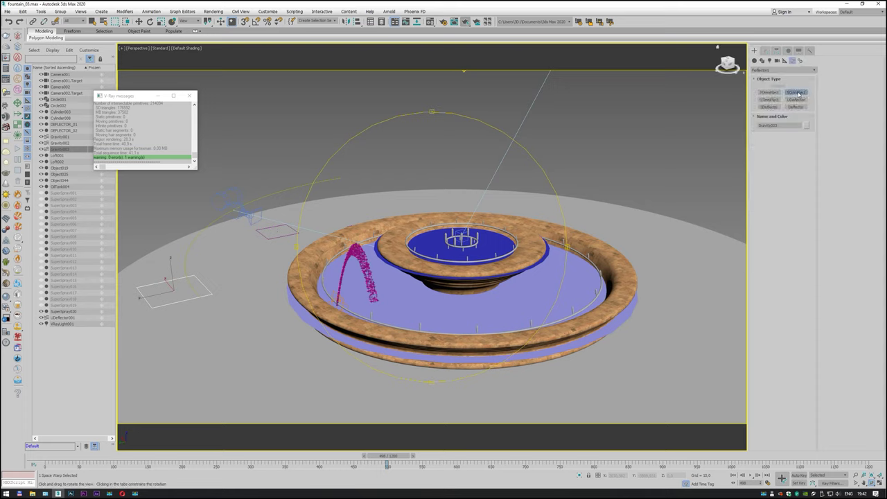
click(799, 99)
drag(663, 272, 686, 291)
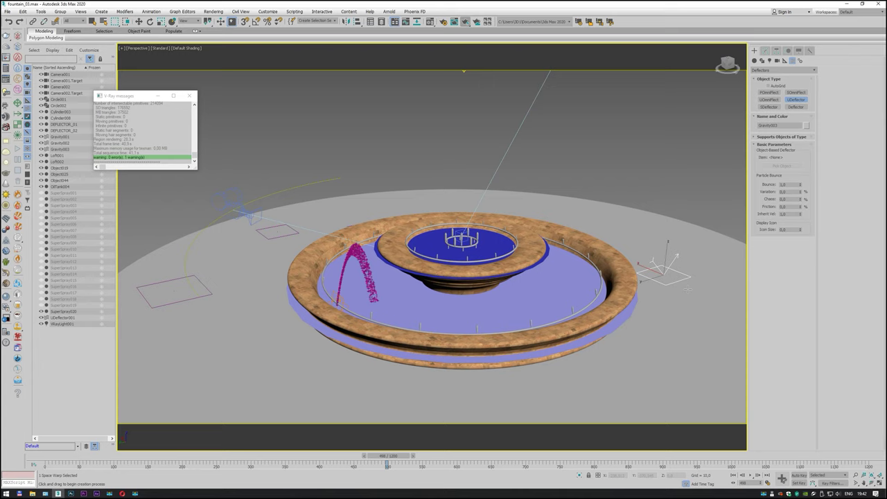
right_click(327, 179)
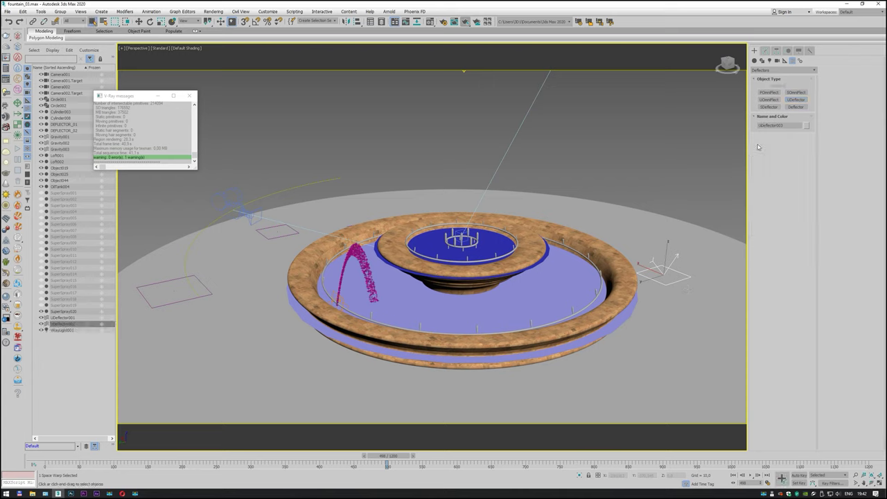
- Set UDeflector002's collision object to DEFLECTOR_02
click(765, 50)
click(781, 172)
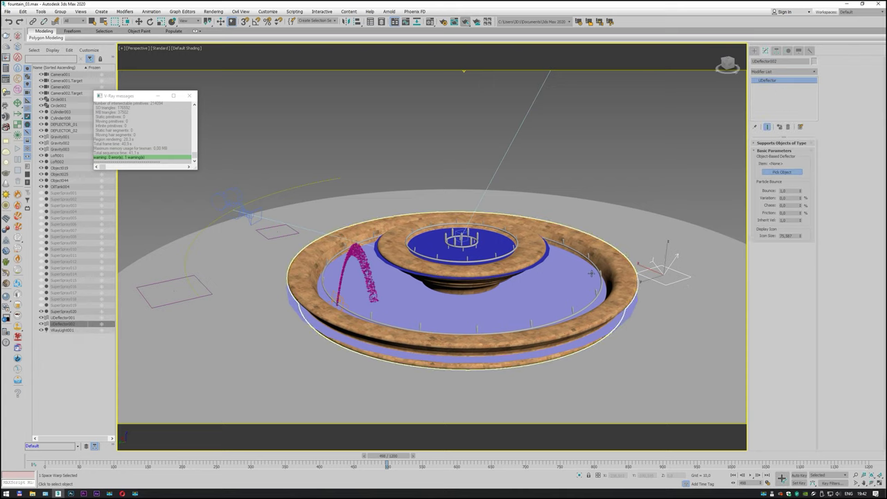
click(561, 299)
click(56, 21)
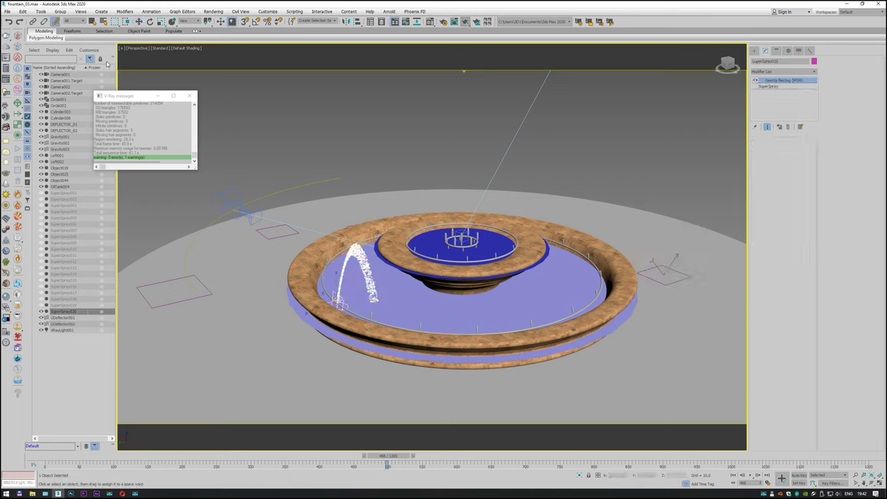
- Bind SuperSpray020 to UDeflector002 and shorten its particle Life
drag(360, 261, 654, 264)
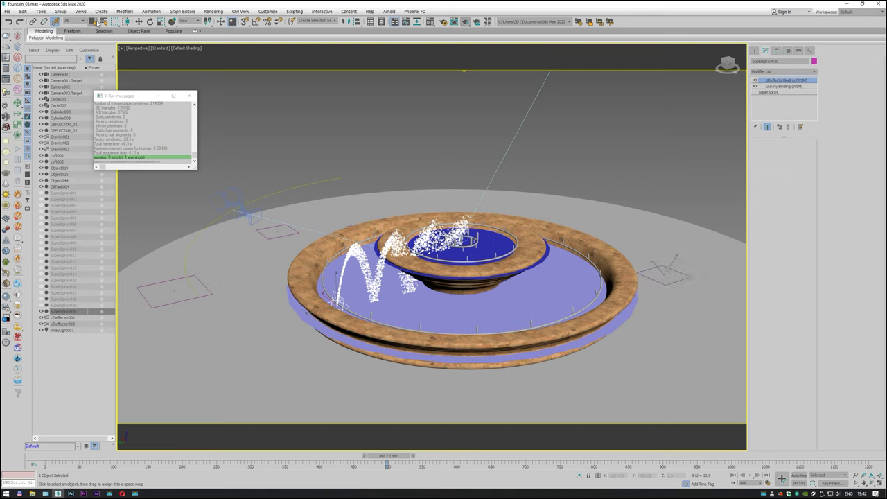
click(93, 21)
click(770, 93)
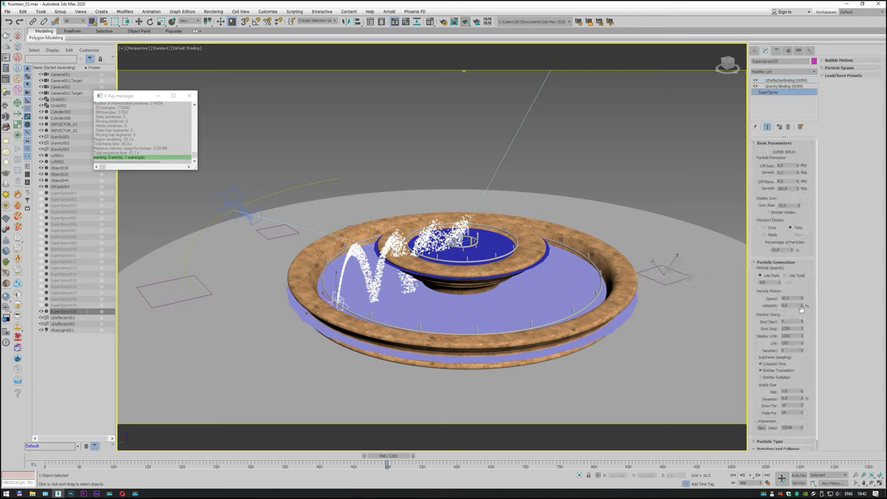
double_click(792, 342)
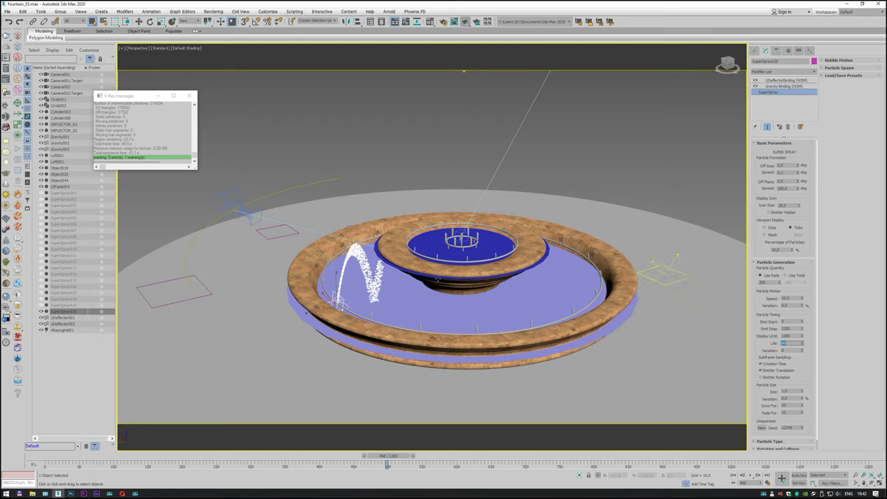
scroll(663, 273, down, 3)
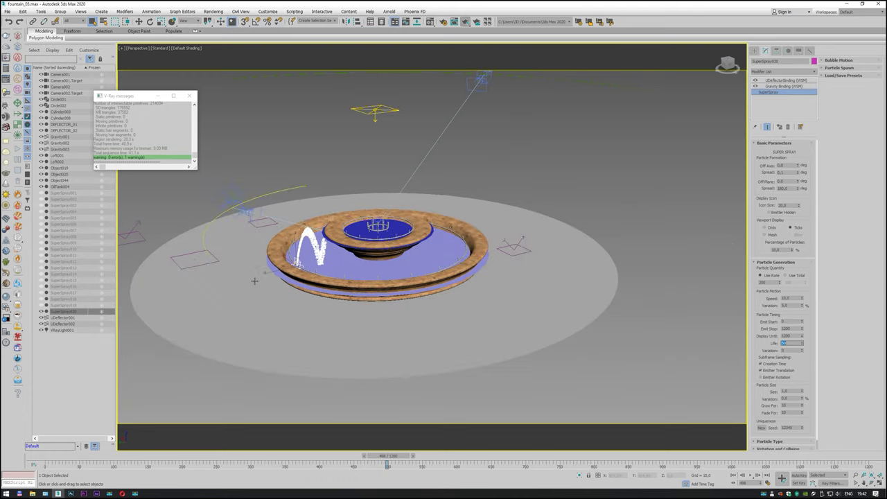
- Lower UDeflector002's Bounce to about 0.15
click(510, 243)
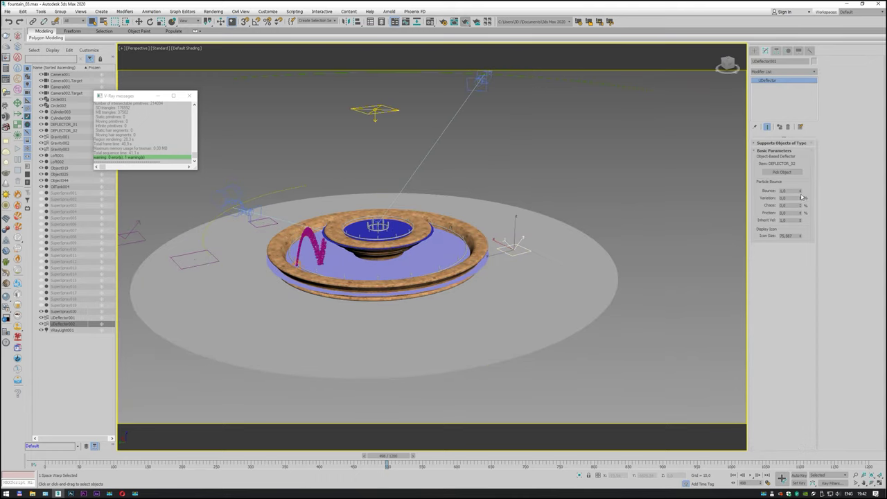
drag(802, 199, 801, 199)
click(787, 190)
double_click(783, 191)
scroll(252, 258, up, 3)
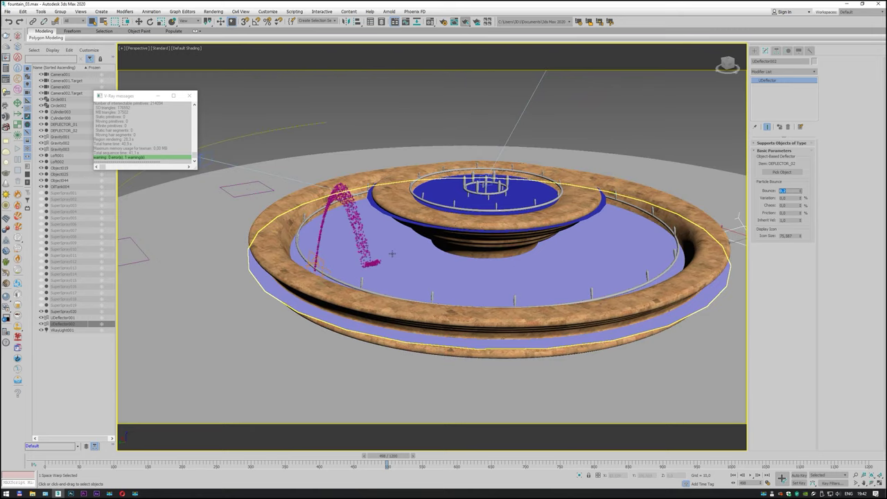
scroll(436, 231, up, 3)
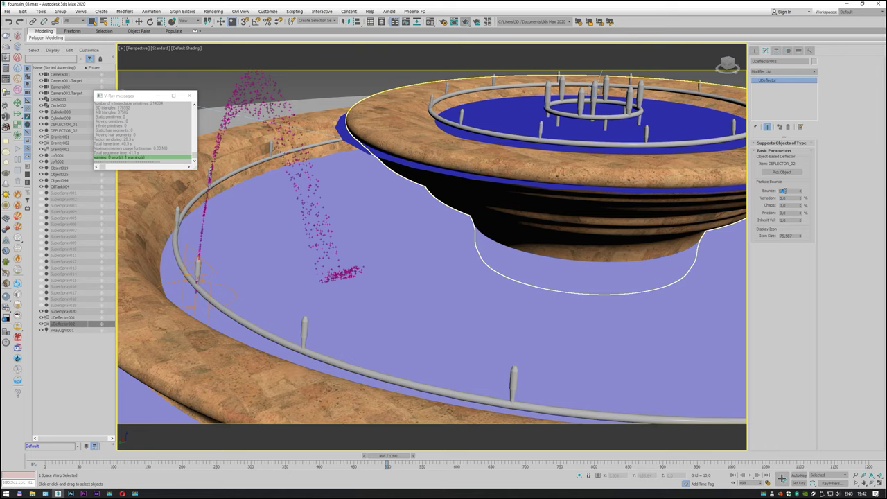
click(487, 265)
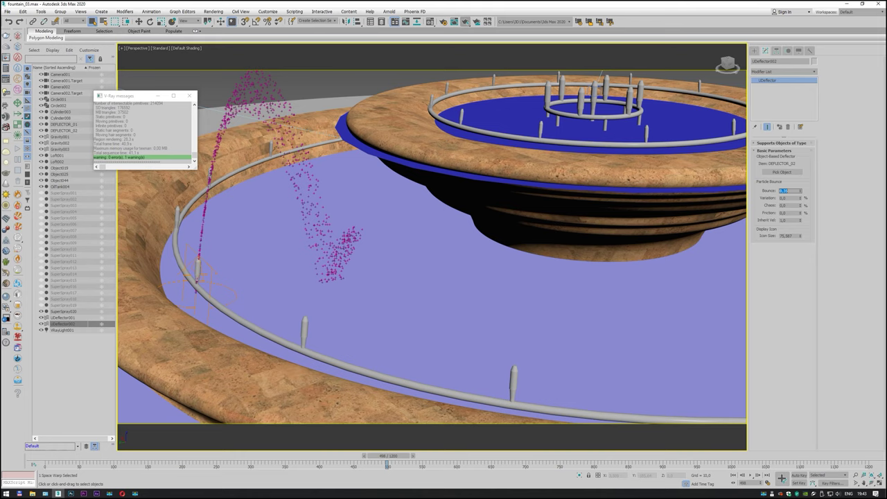
scroll(415, 261, down, 3)
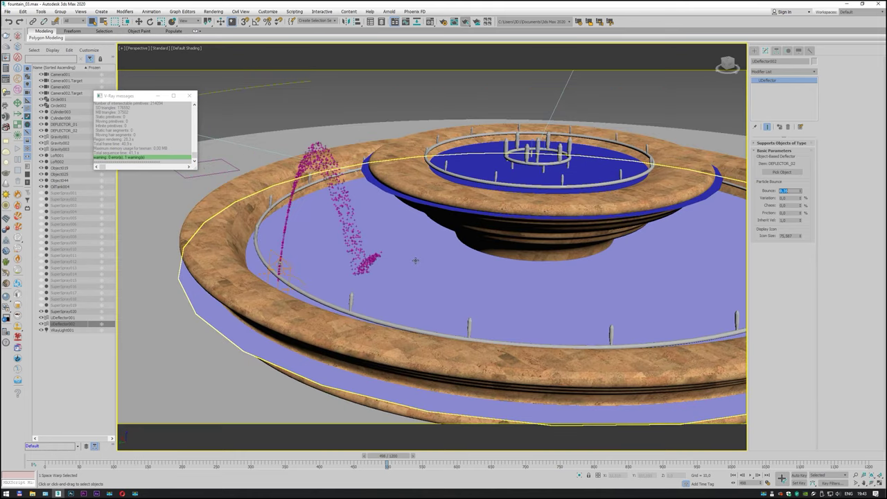
- Orbit around the basins to inspect the low-bounce collision, rechecking the Bounce value
click(864, 483)
mouse_move(449, 257)
mouse_down()
mouse_move(437, 257)
mouse_move(705, 201)
mouse_up()
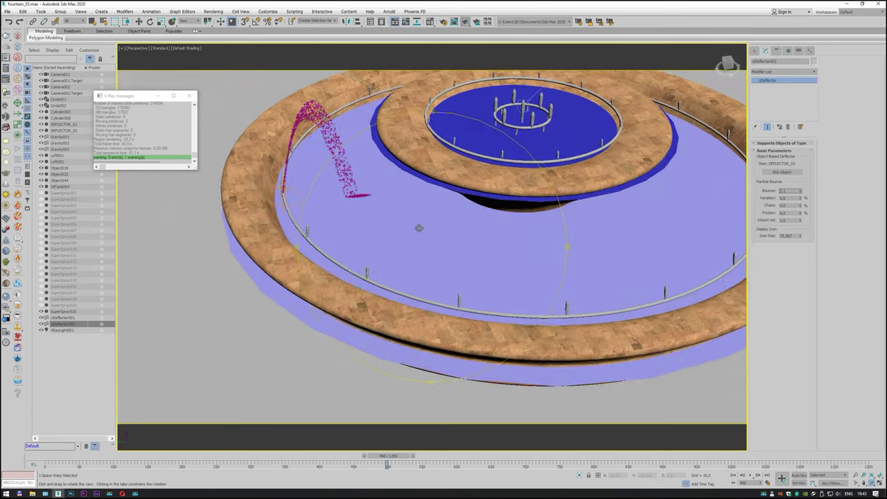
drag(419, 217, 564, 201)
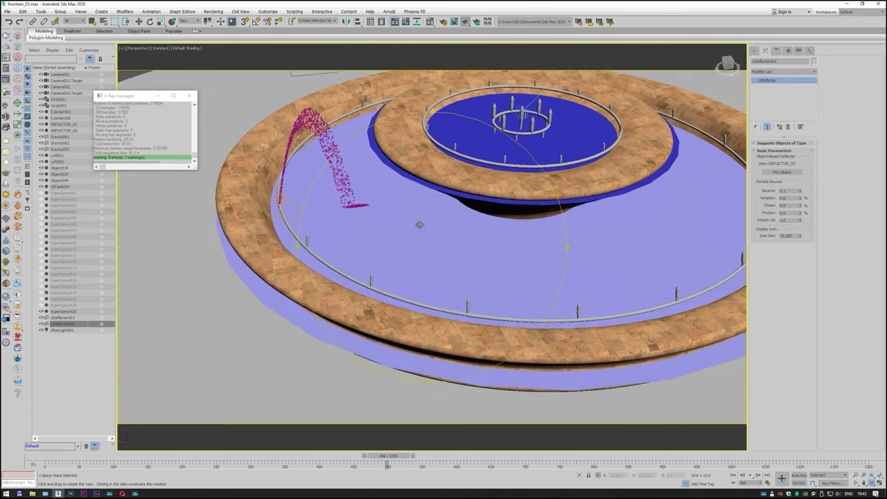
double_click(787, 190)
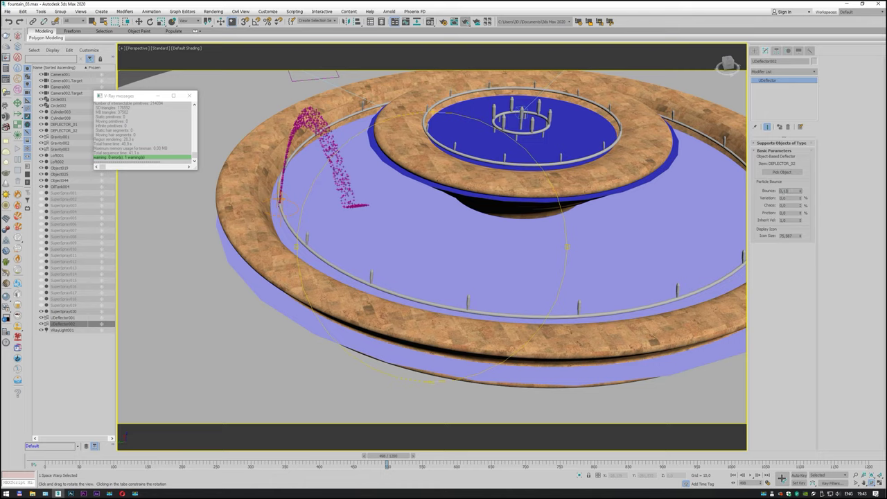
mouse_move(452, 231)
mouse_down()
mouse_move(481, 223)
mouse_move(434, 229)
mouse_up()
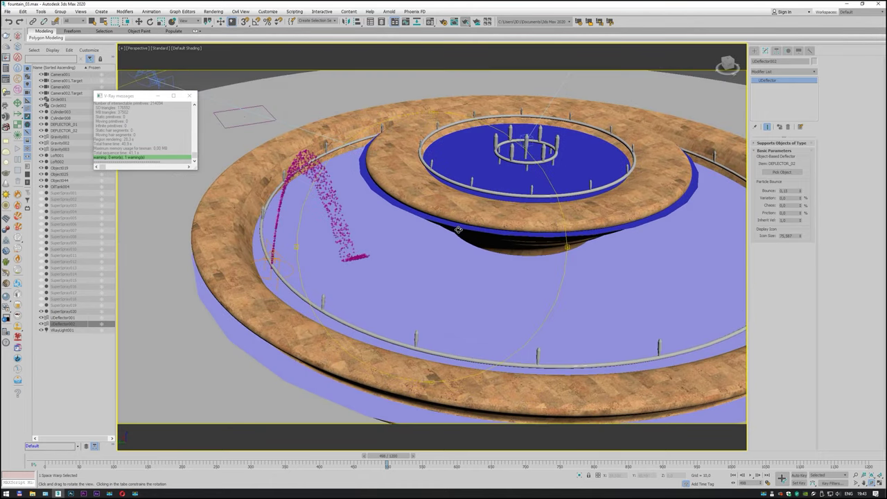
scroll(435, 229, down, 5)
scroll(435, 229, up, 3)
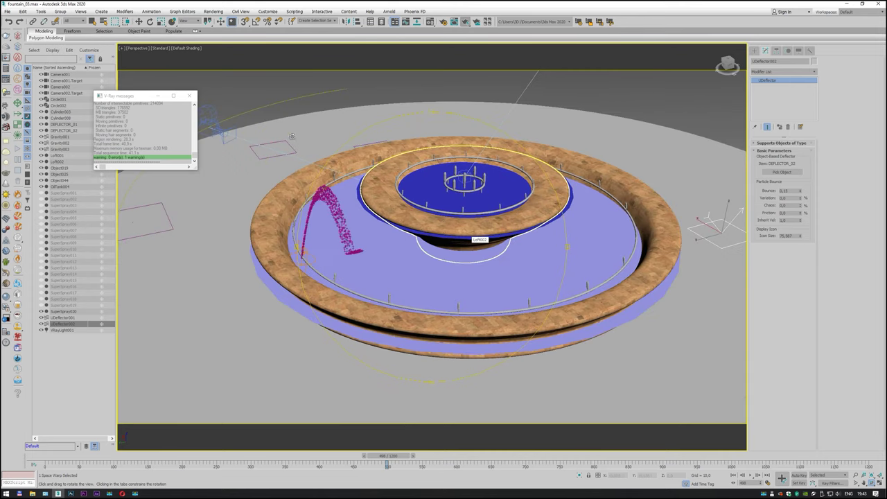
click(92, 22)
- Set the white SuperSpray020 jet's Spread to 1.0, undoing a stray basin selection
click(331, 208)
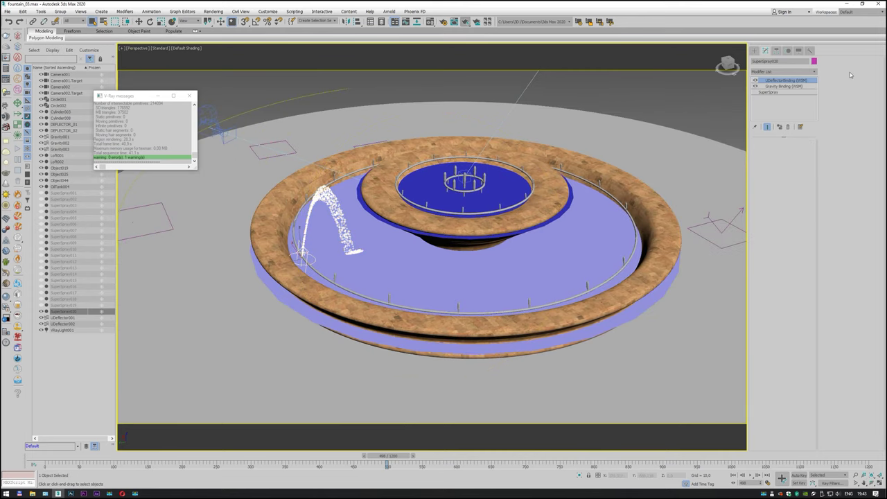
click(776, 92)
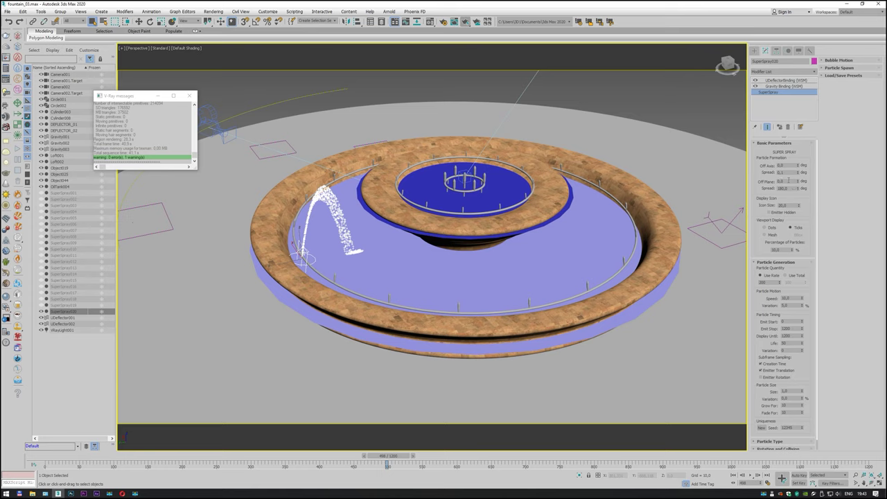
double_click(779, 173)
key(Return)
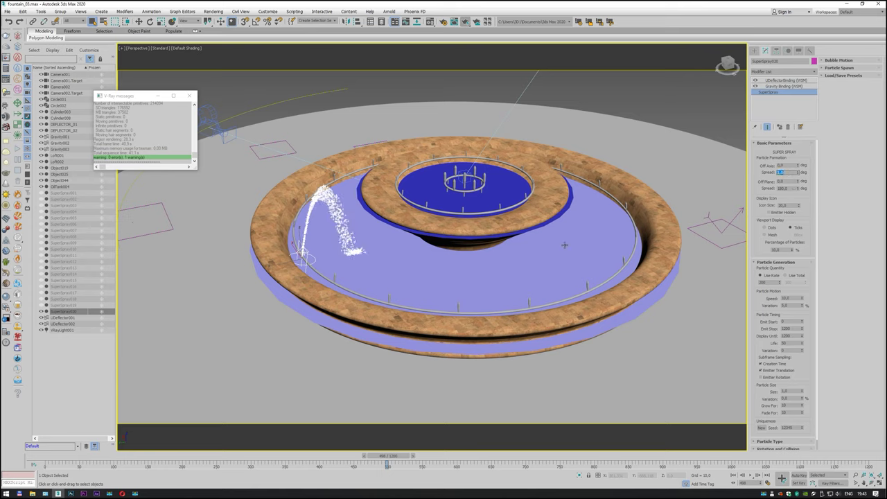
click(427, 249)
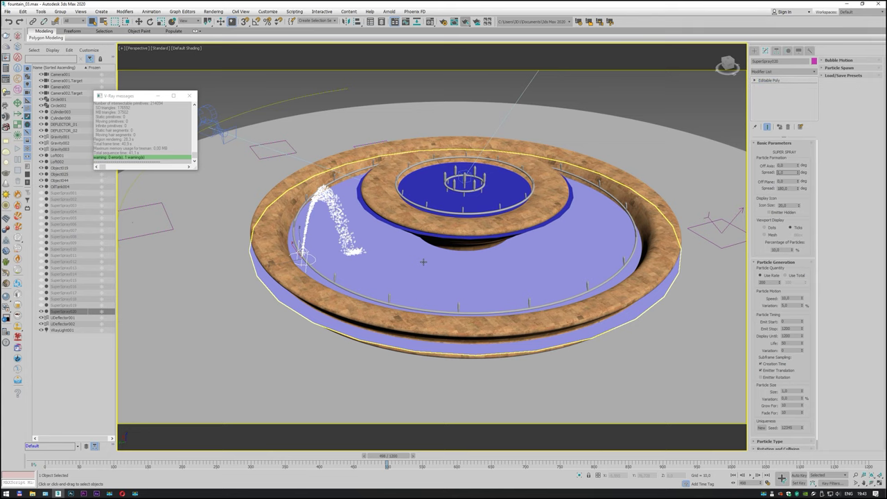
key(ctrl+z)
key(ctrl+z)
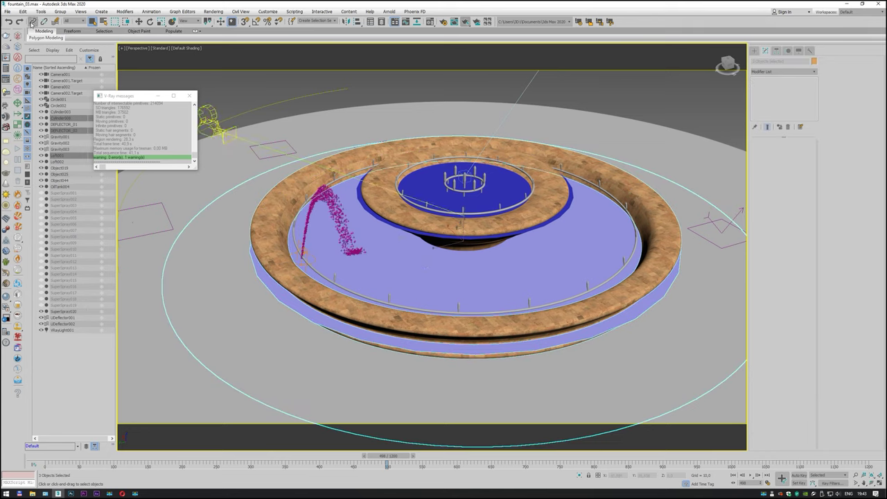
click(7, 21)
click(329, 193)
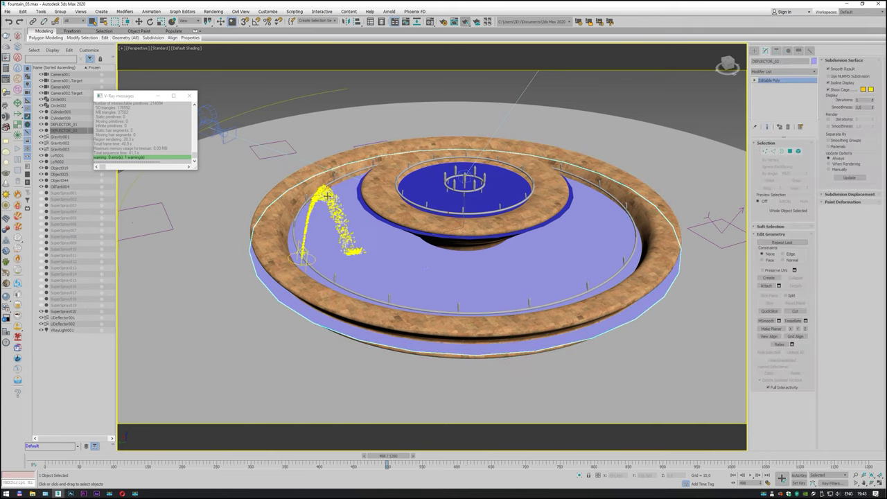
- Fine-tune the jet's particle Life and play the animation to preview the spray
click(872, 483)
mouse_move(395, 282)
mouse_down()
mouse_move(441, 276)
mouse_move(399, 273)
mouse_up()
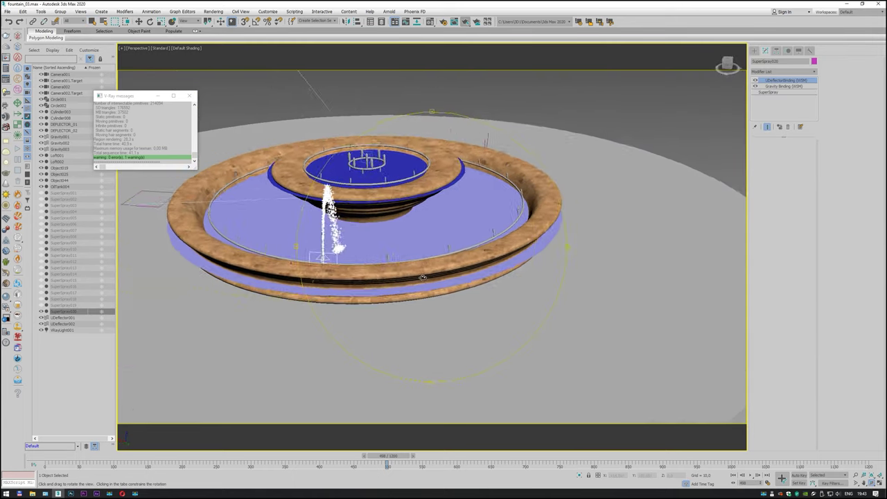
click(93, 22)
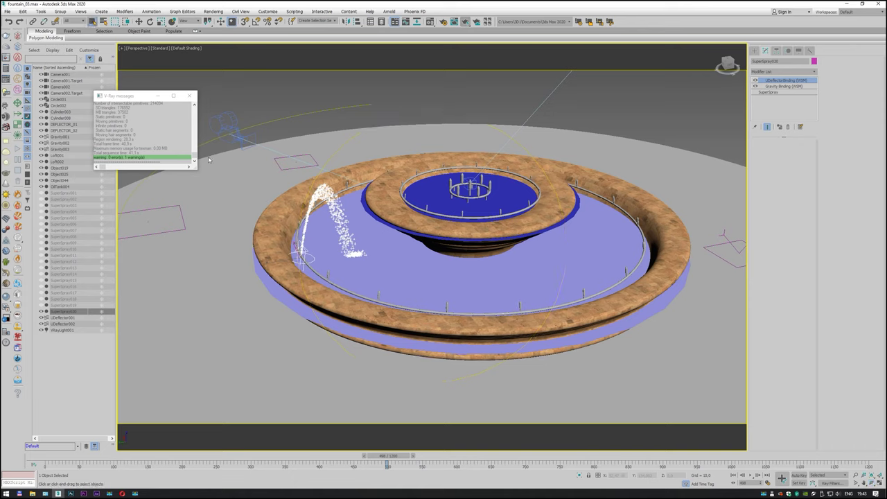
click(773, 93)
drag(794, 346, 759, 342)
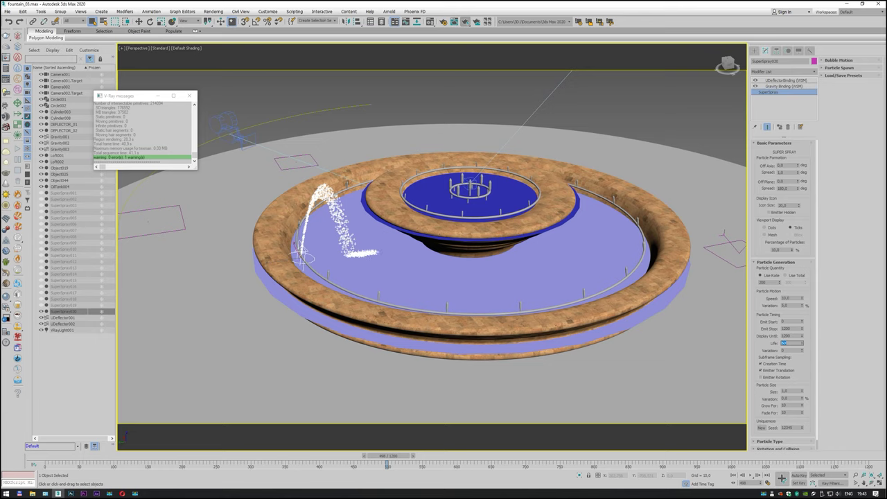
click(732, 476)
click(750, 475)
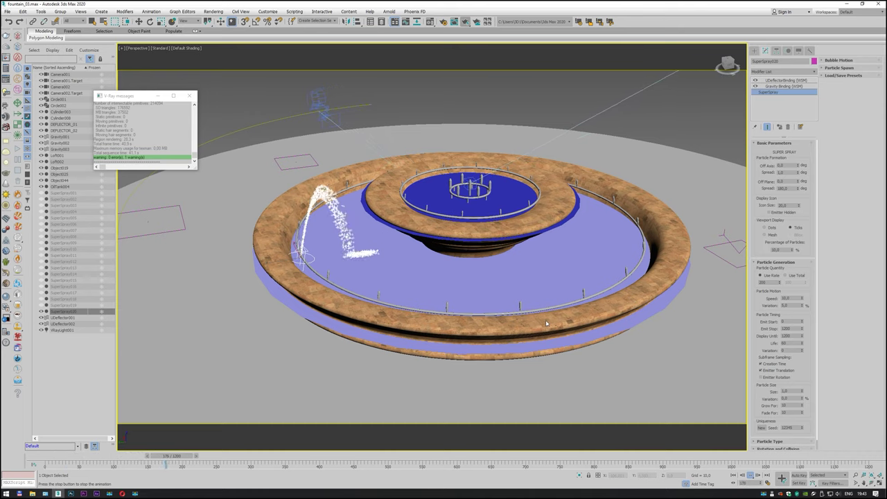
click(749, 475)
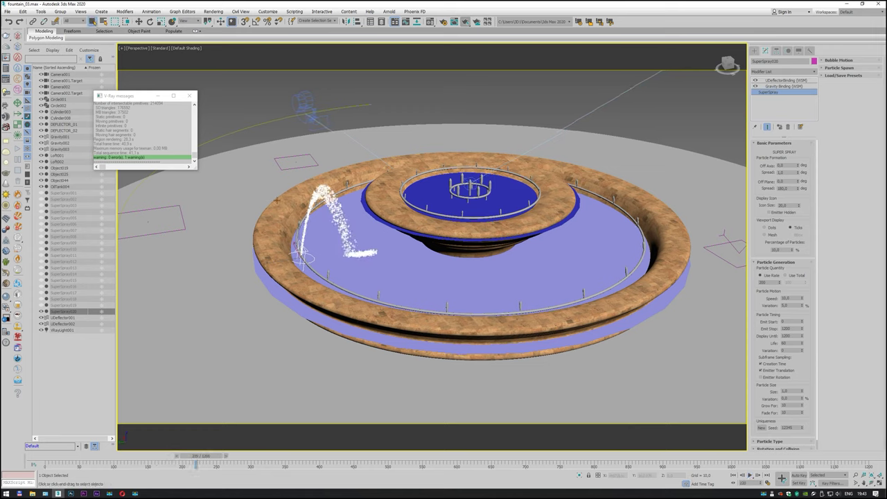
click(41, 11)
- Mirror the spray as a copy and move it to Y -254.468 on the opposite rim
click(69, 150)
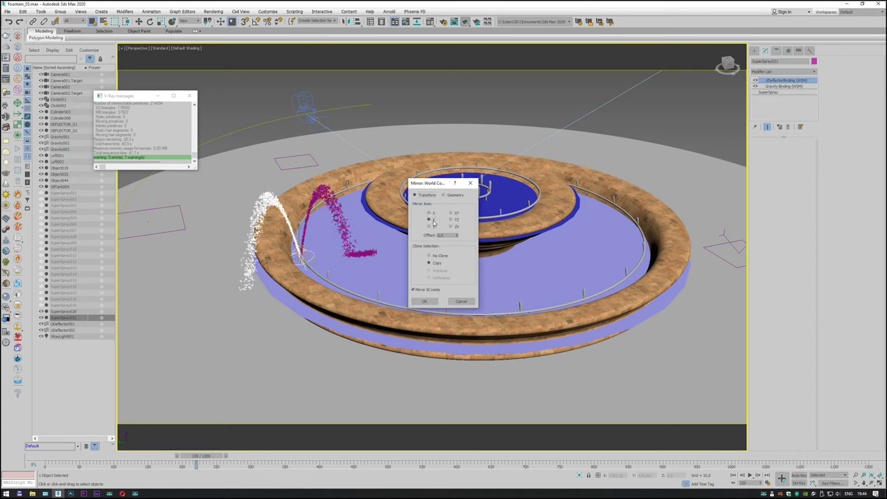
click(424, 302)
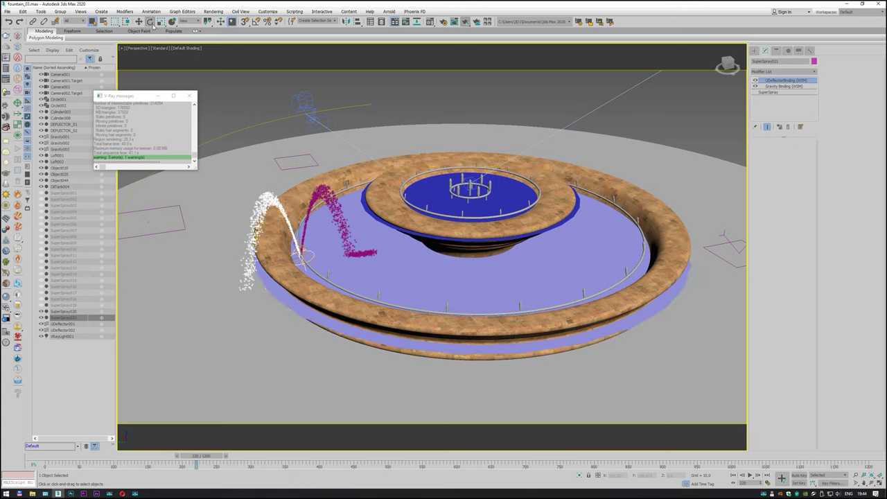
click(138, 20)
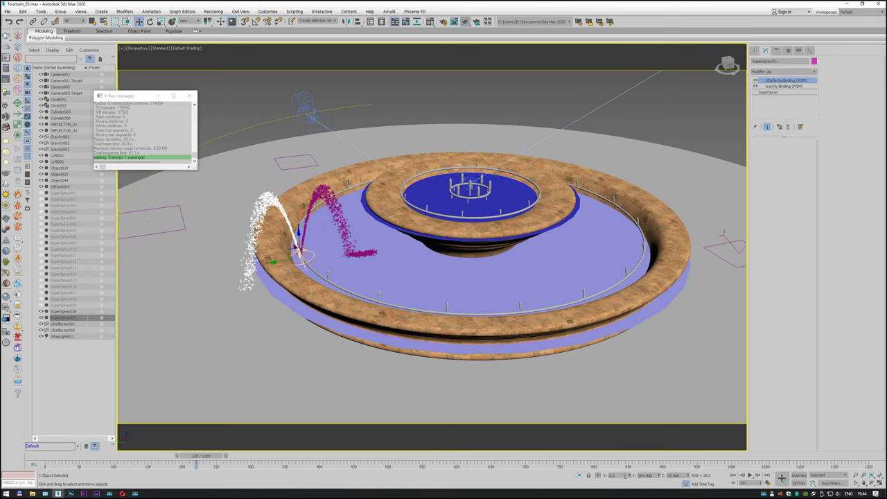
double_click(641, 477)
text(-254.468)
key(Return)
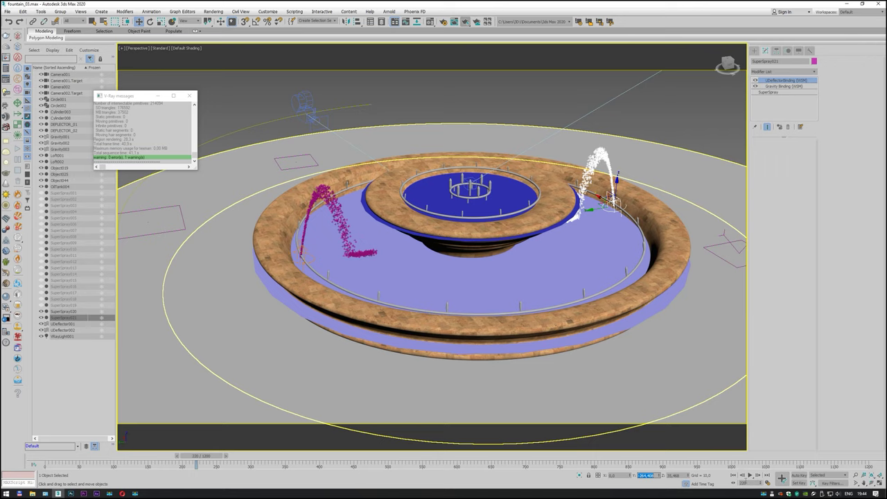
- Rewind to frame 0 and select SuperSpray020 together with SuperSpray021
click(742, 476)
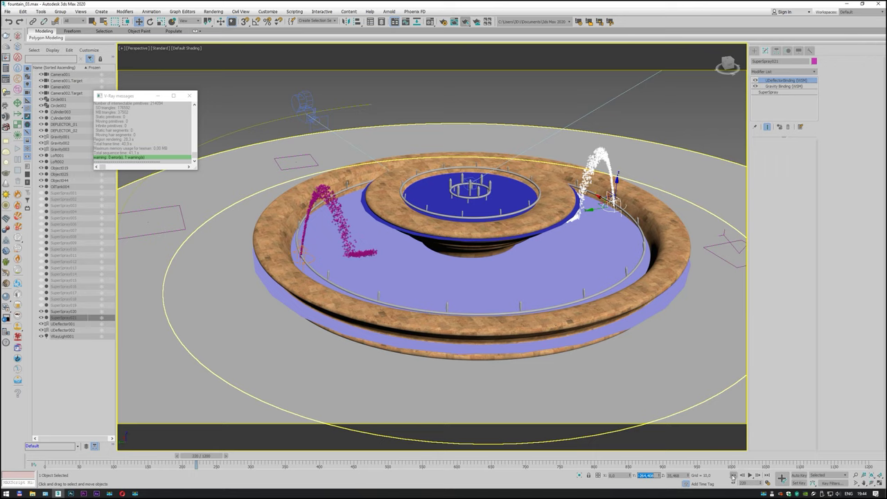
ctrl+click(63, 312)
click(60, 11)
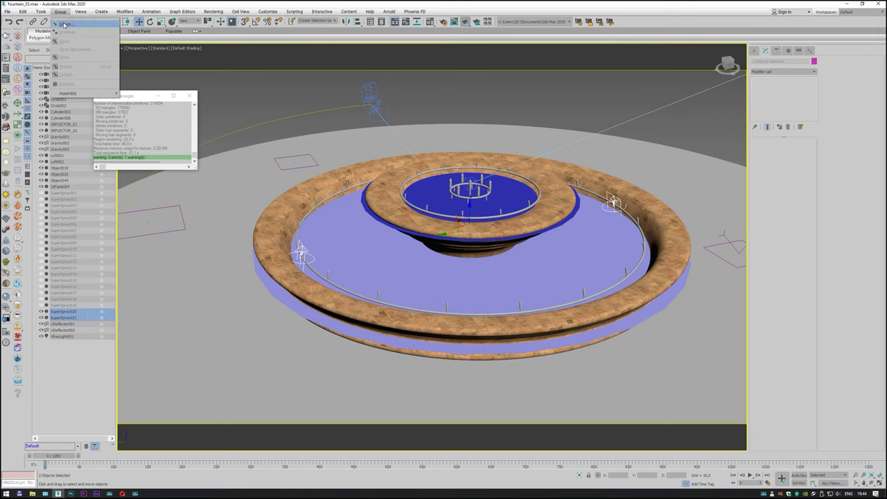
- Group the two selected rim emitters as Group001
click(65, 24)
click(444, 260)
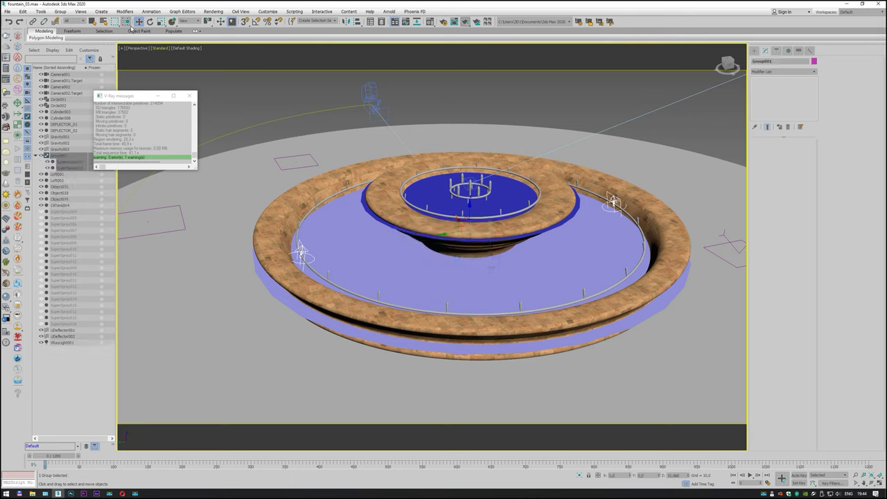
click(150, 22)
- Shift-rotate cloned copies of the group around the ring, creating Group002 through Group005
drag(468, 243, 505, 262)
click(444, 275)
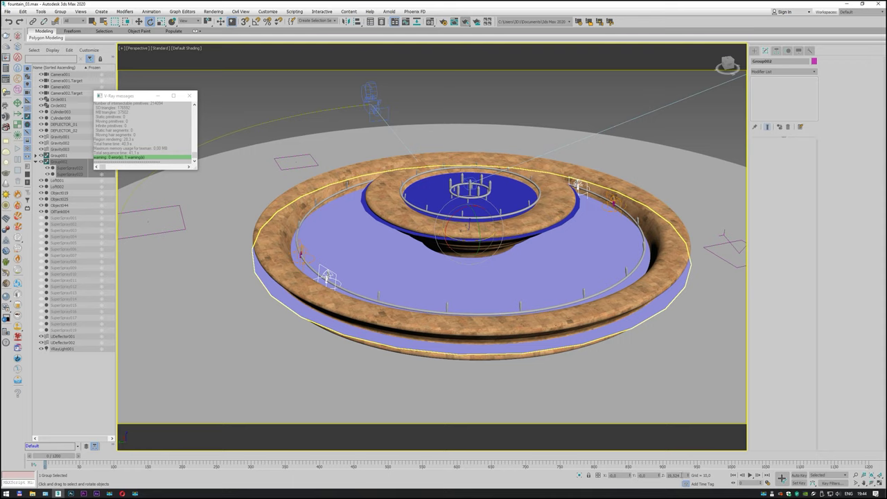
key(Return)
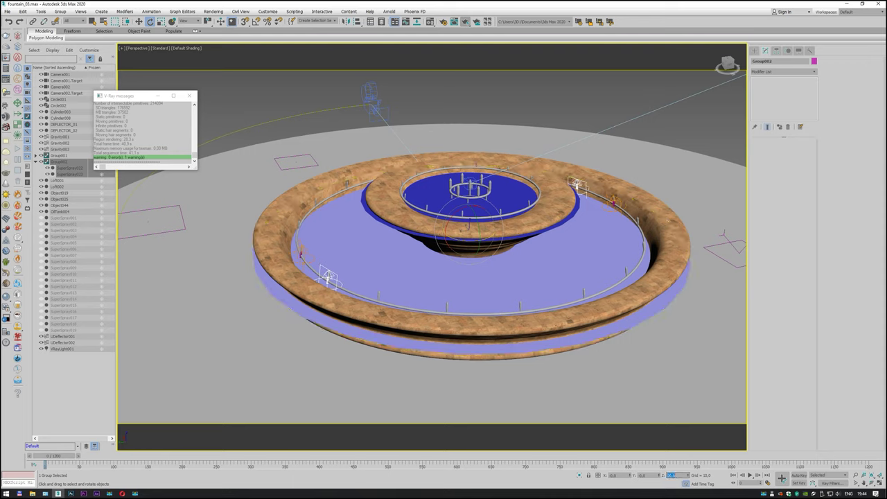
drag(460, 241, 476, 238)
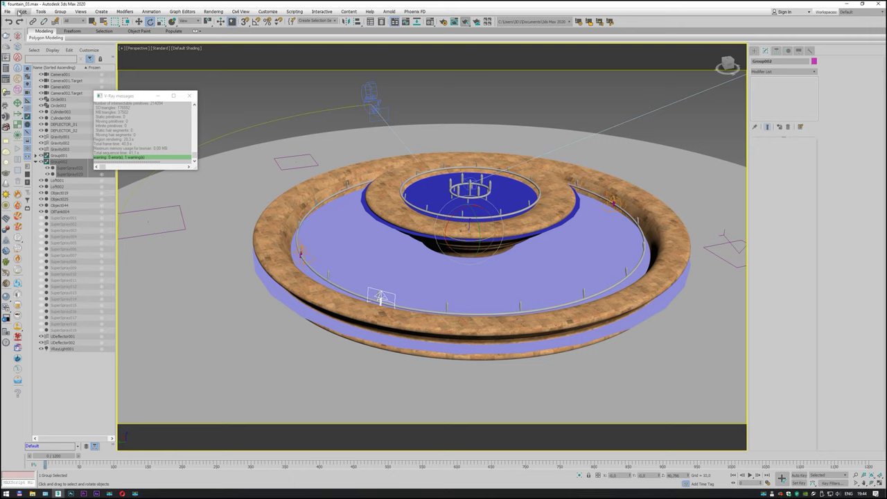
key(ctrl+z)
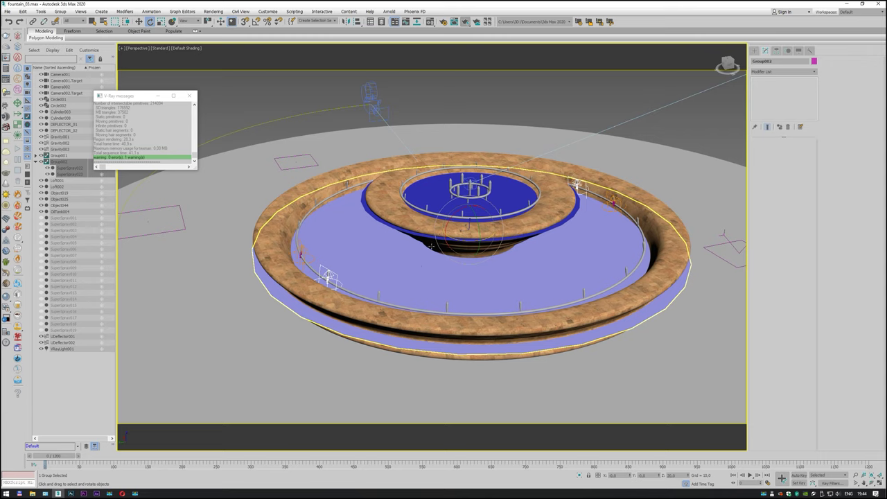
drag(461, 241, 463, 239)
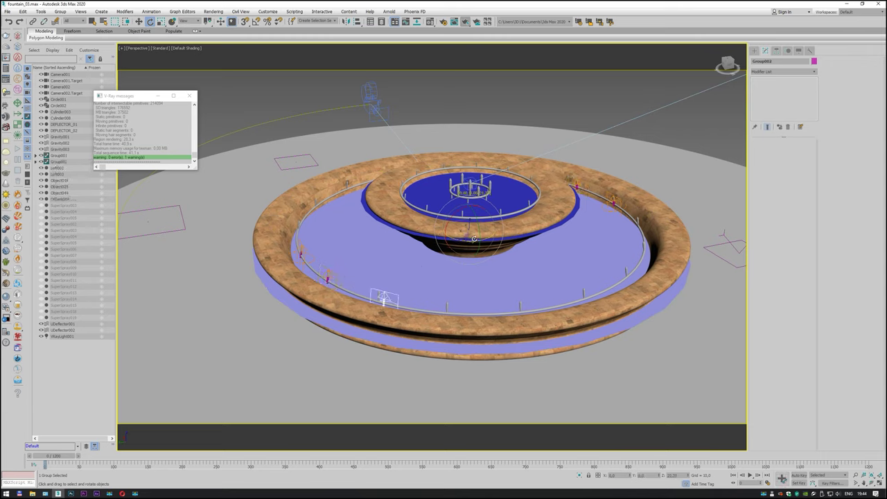
shift+drag(470, 239, 481, 234)
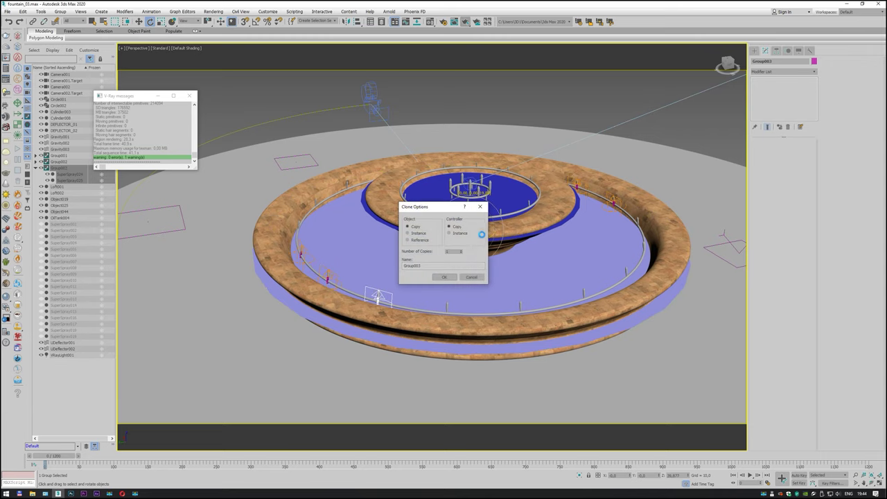
click(443, 277)
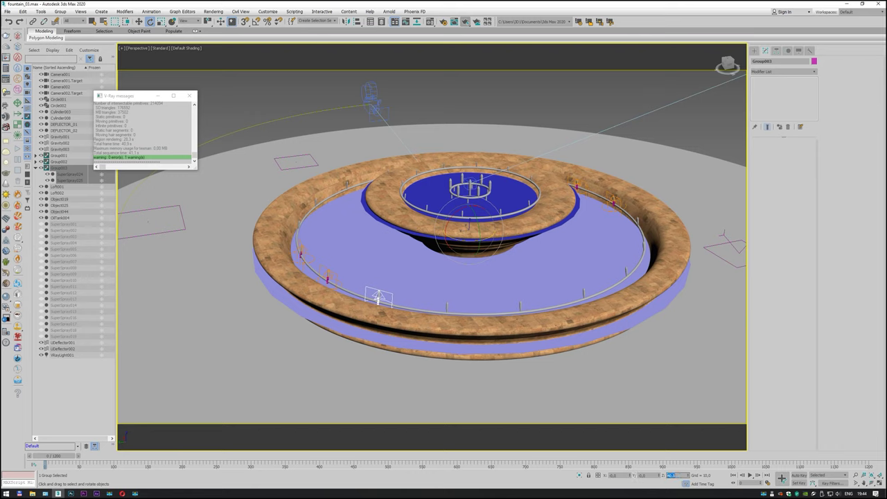
drag(457, 244, 471, 239)
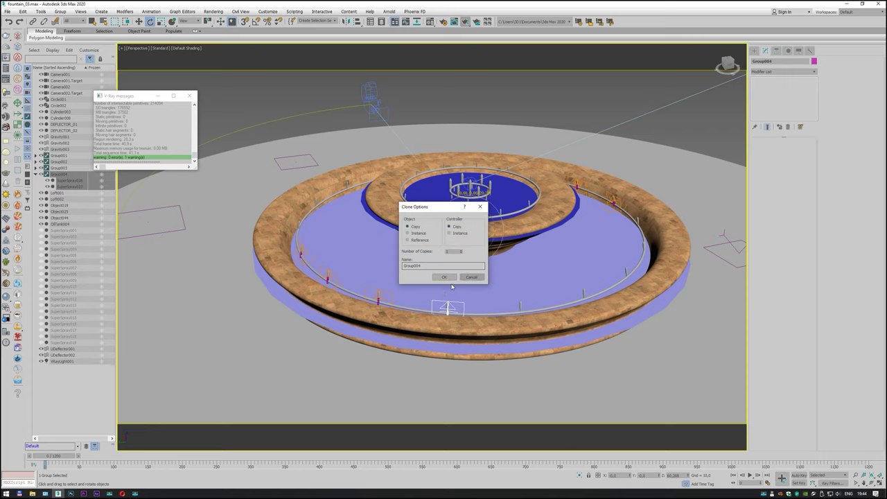
click(444, 279)
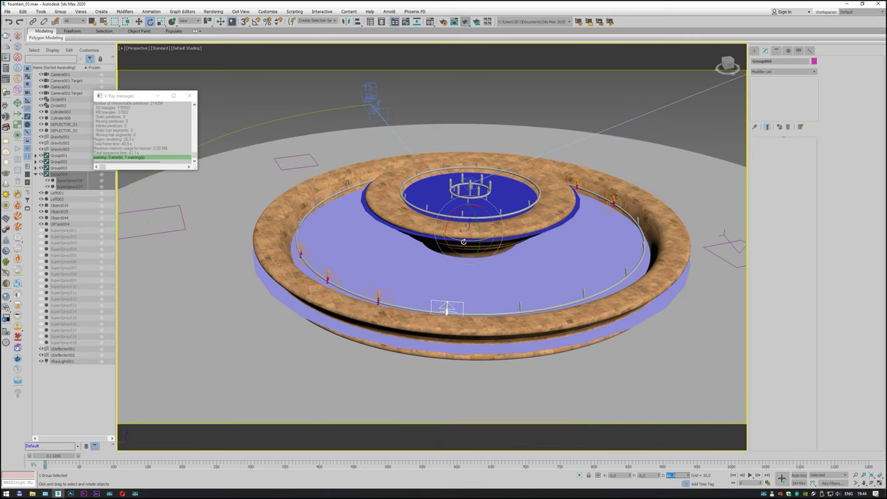
drag(464, 242, 477, 240)
click(445, 279)
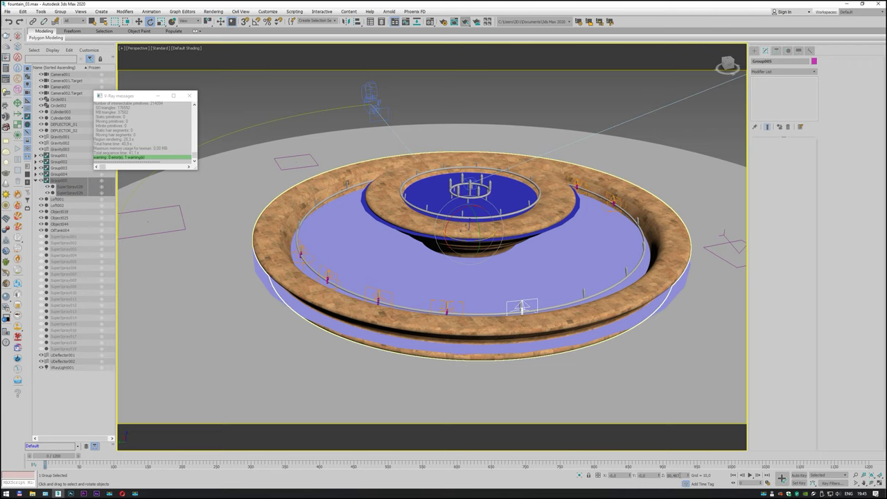
- Reset the Z rotation to 0 and clone Group006 through Group008 further around the ring
double_click(674, 475)
text(0)
key(Return)
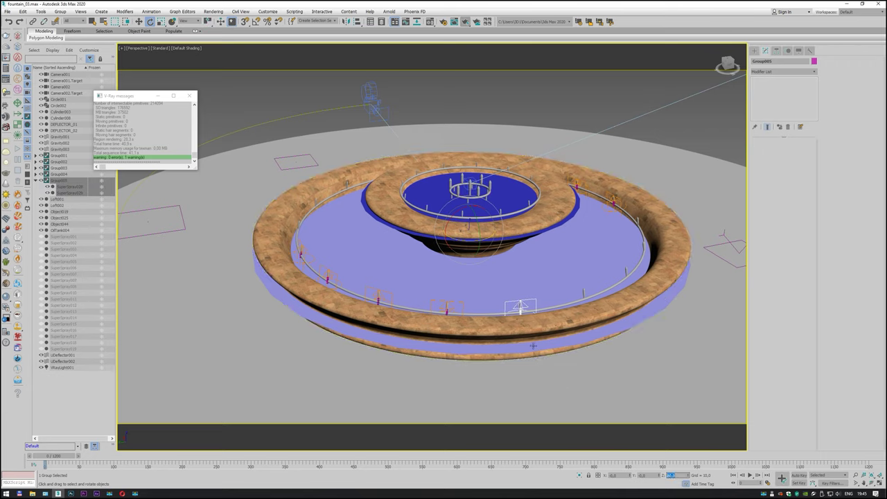
shift+drag(467, 239, 477, 240)
click(445, 278)
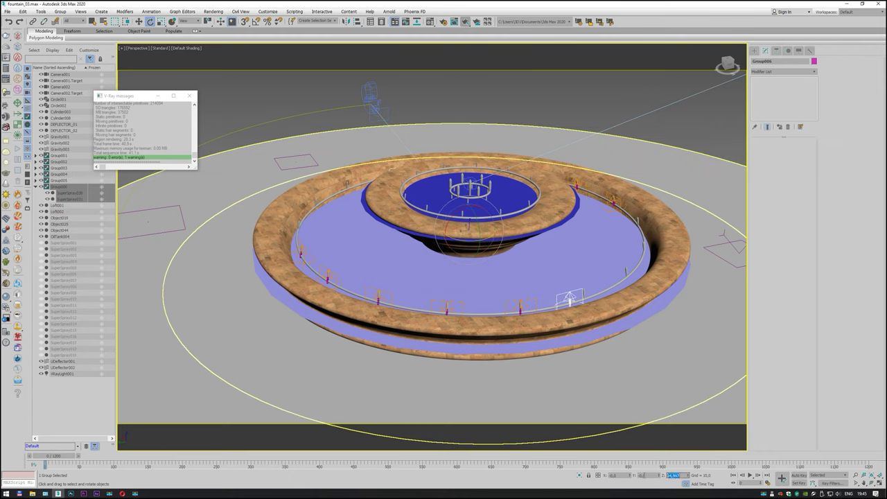
key(Return)
drag(458, 243, 473, 240)
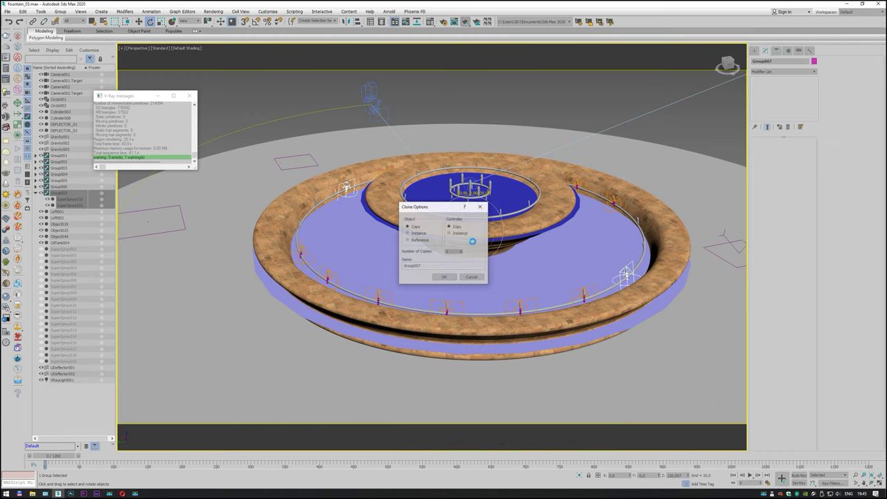
click(443, 278)
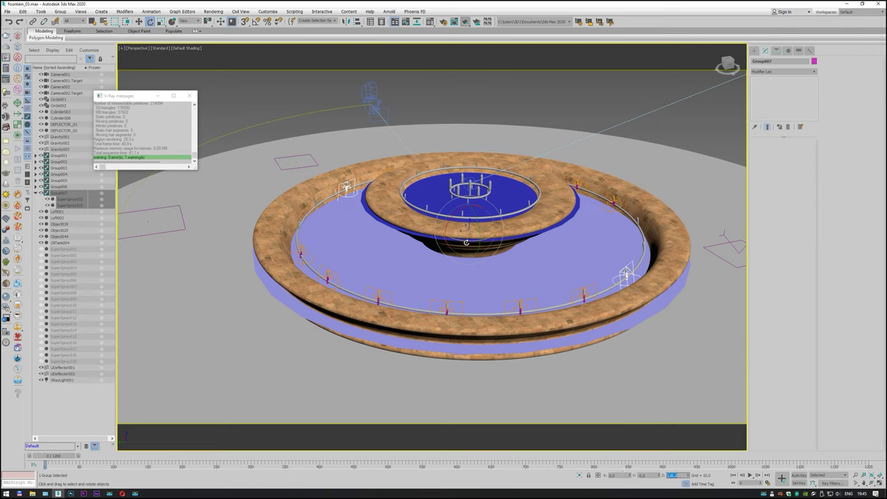
drag(466, 243, 478, 237)
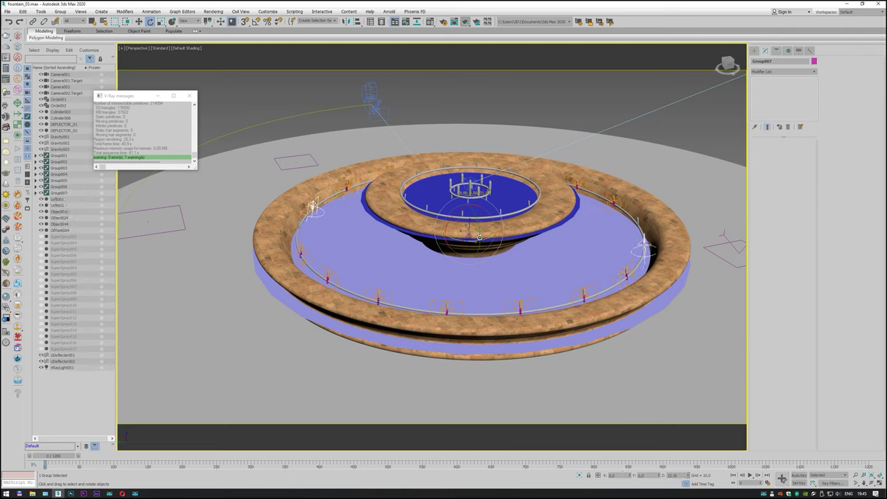
click(442, 278)
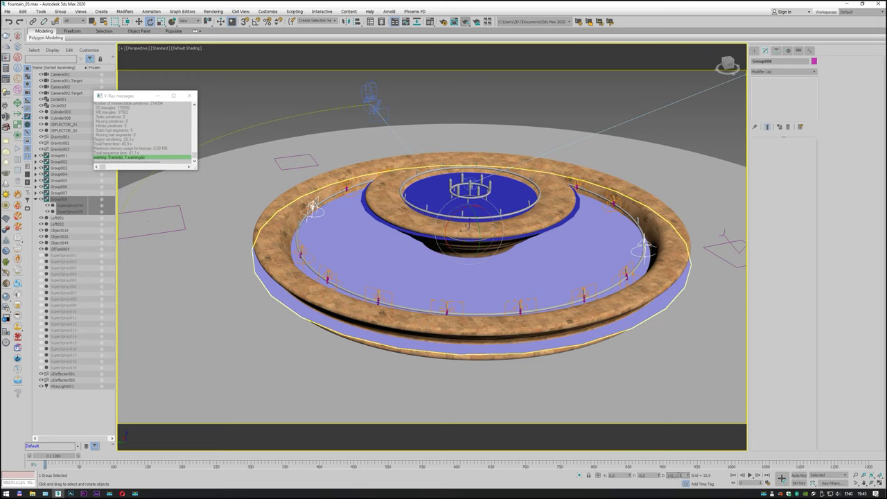
- Rotate-clone the final Group009 copy and play the animation to preview the jets
click(672, 476)
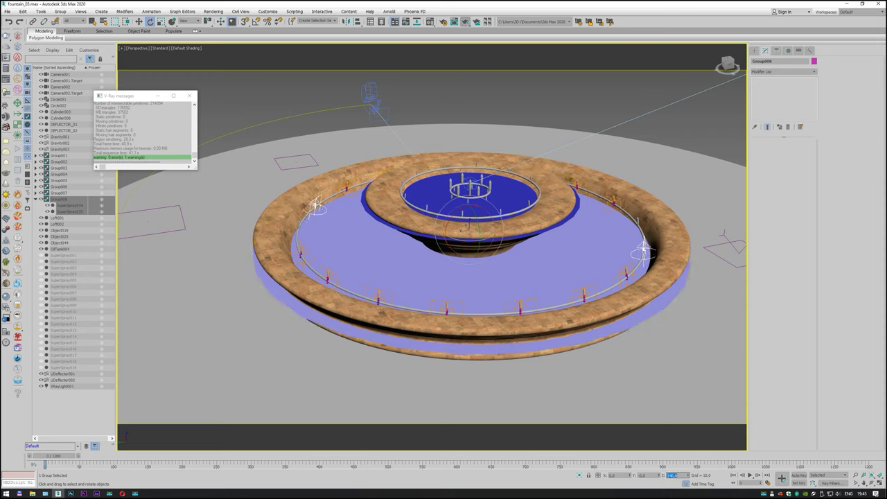
drag(460, 241, 475, 238)
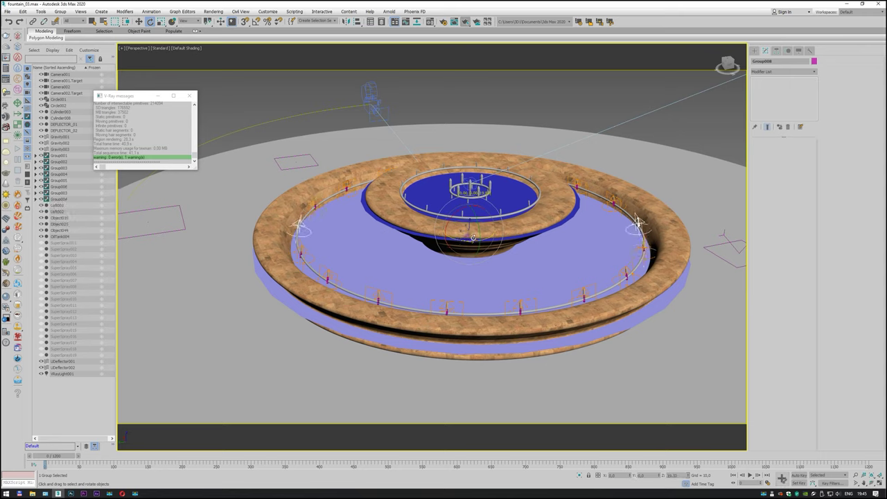
shift+drag(475, 238, 453, 254)
key(Return)
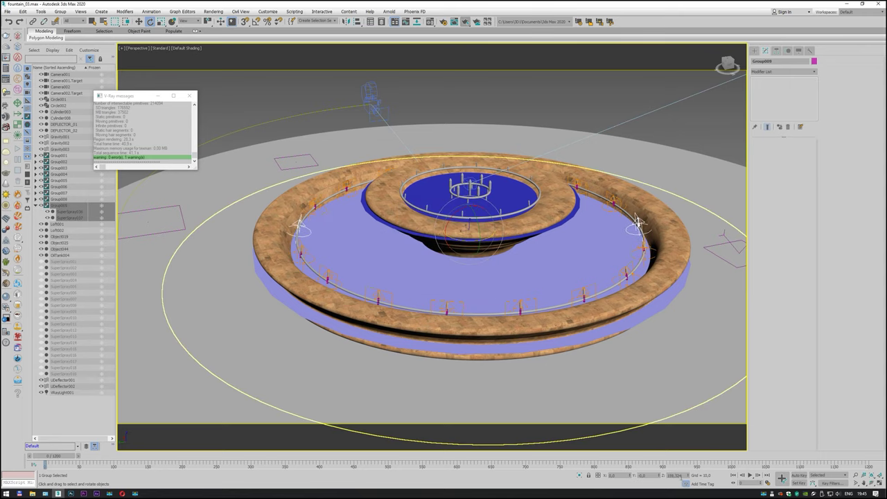
click(672, 475)
click(750, 475)
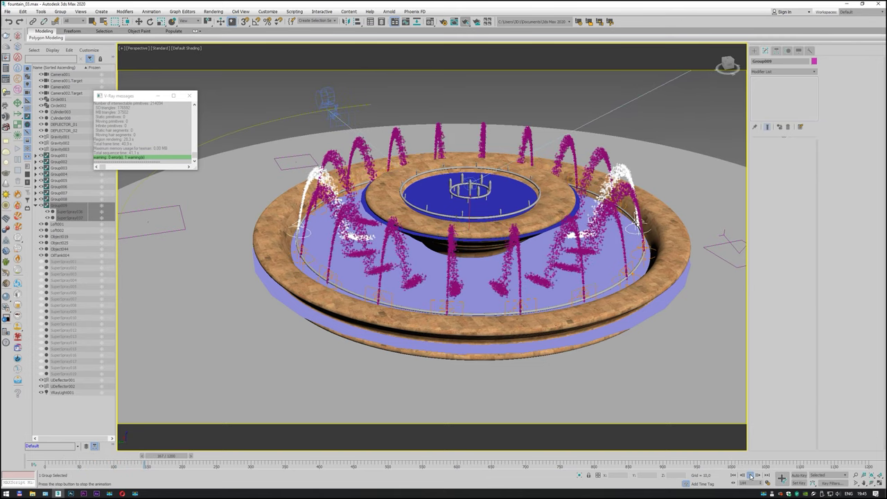
- Stop playback at frame 0 and ungroup Group001 through Group009
click(751, 475)
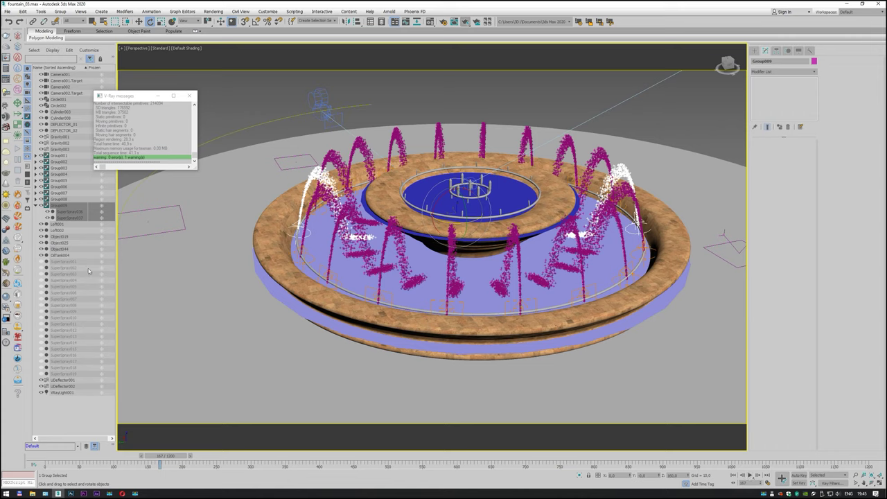
click(733, 475)
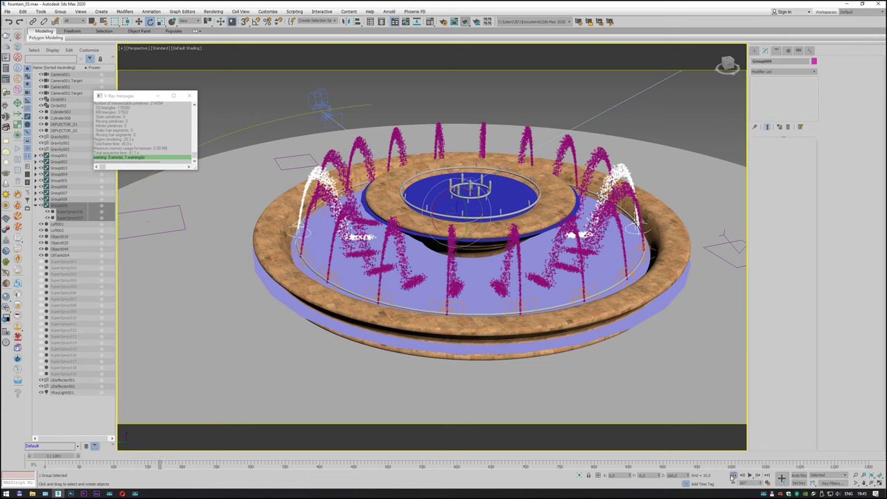
click(69, 156)
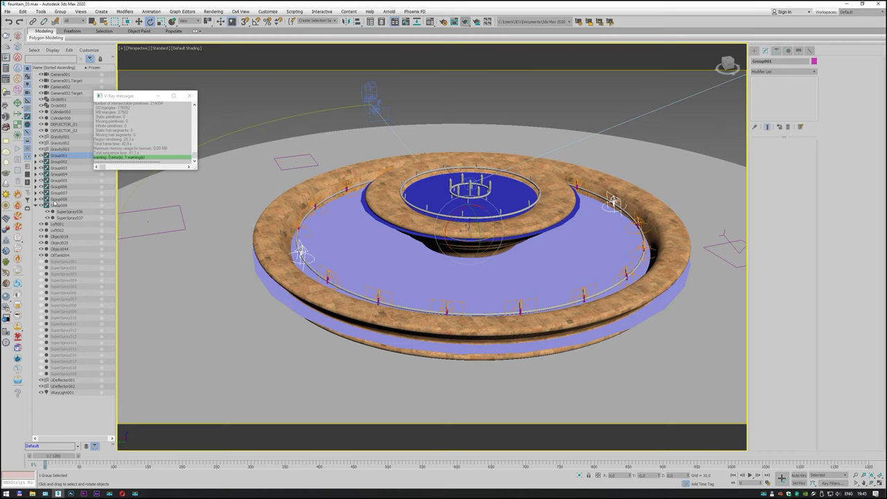
shift+click(58, 205)
click(60, 12)
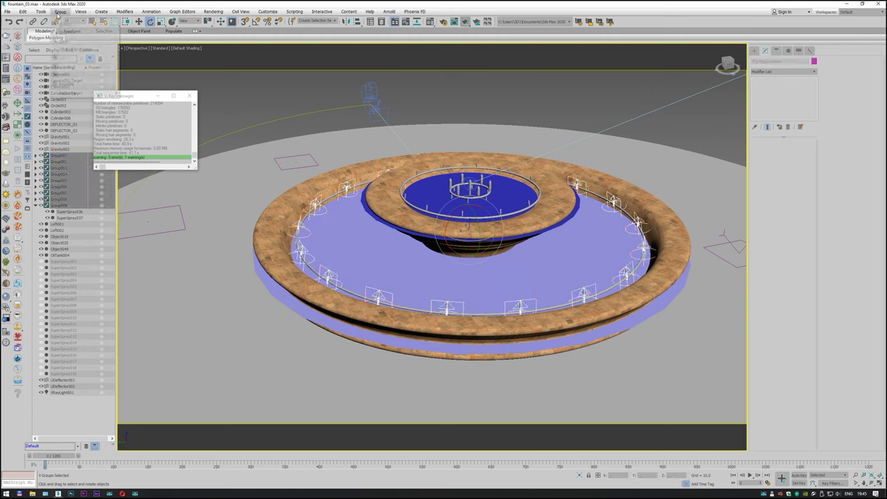
click(63, 34)
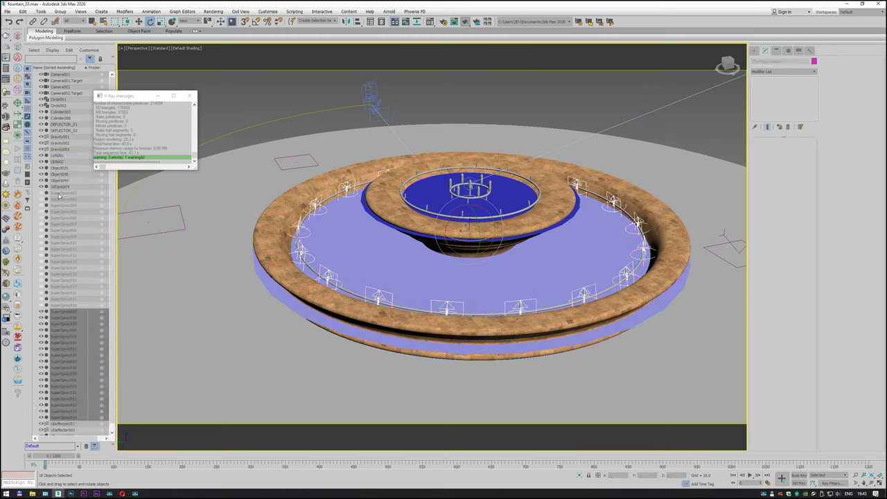
- Select SuperSpray001–SuperSpray037, advance to frame 70, and view through Camera001
click(65, 194)
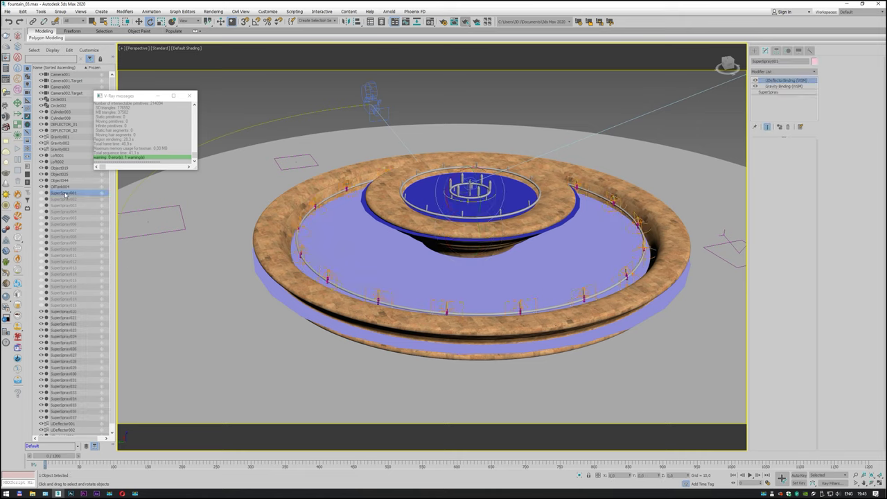
shift+click(61, 418)
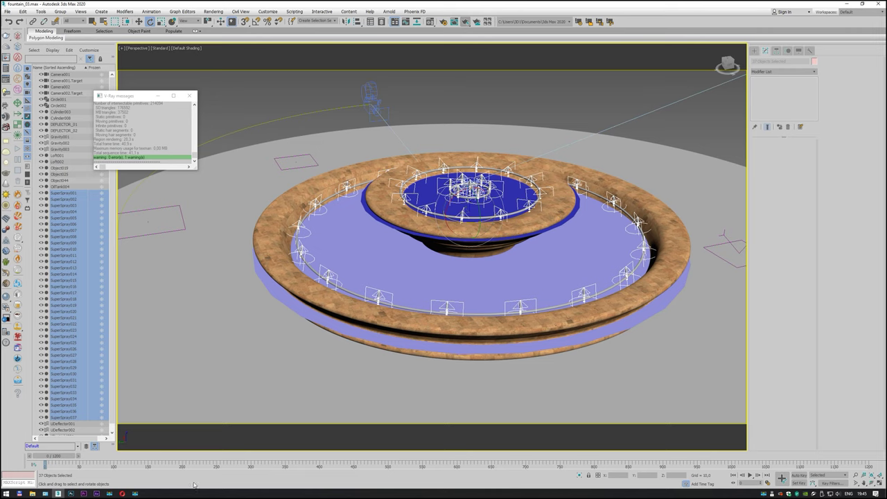
drag(56, 458, 108, 460)
key(e)
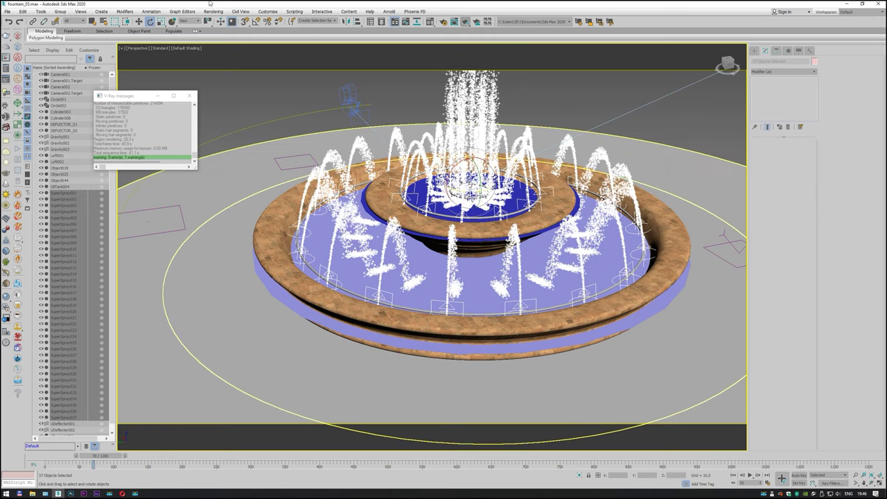
click(139, 48)
click(257, 55)
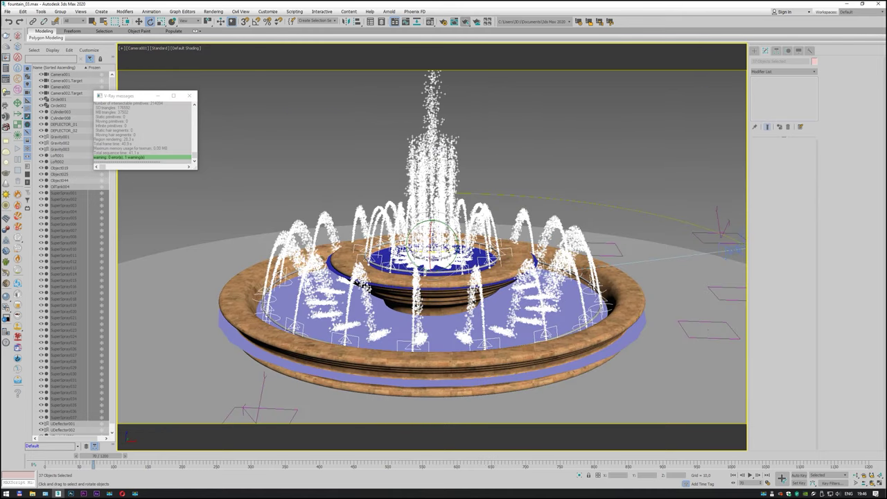
- Select the central SuperSpray001 and set its Particle Generation Speed to 10
click(92, 22)
click(509, 117)
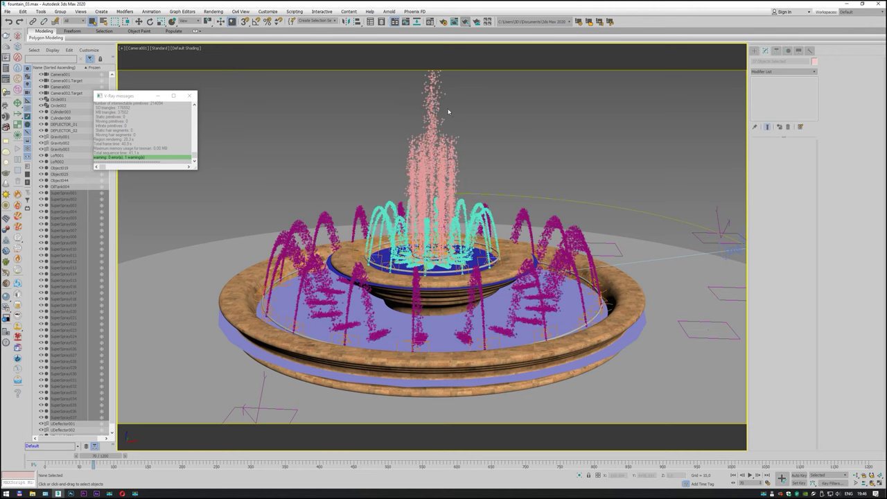
click(433, 104)
click(769, 92)
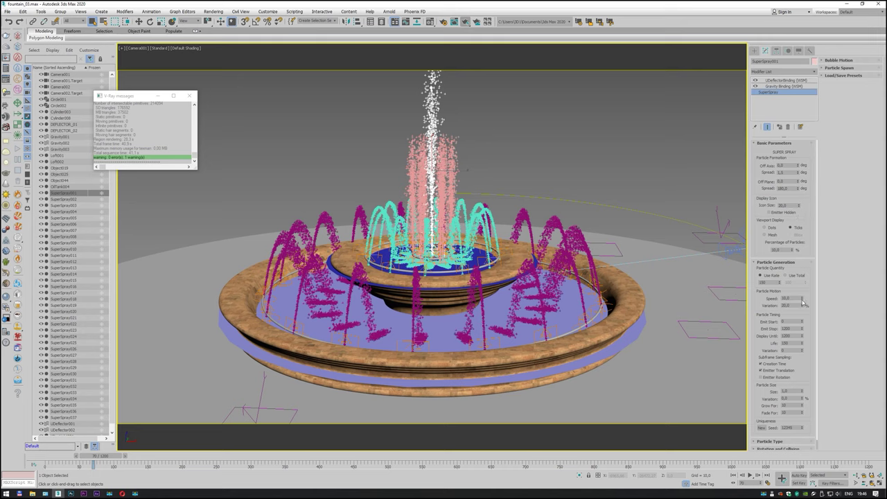
click(803, 300)
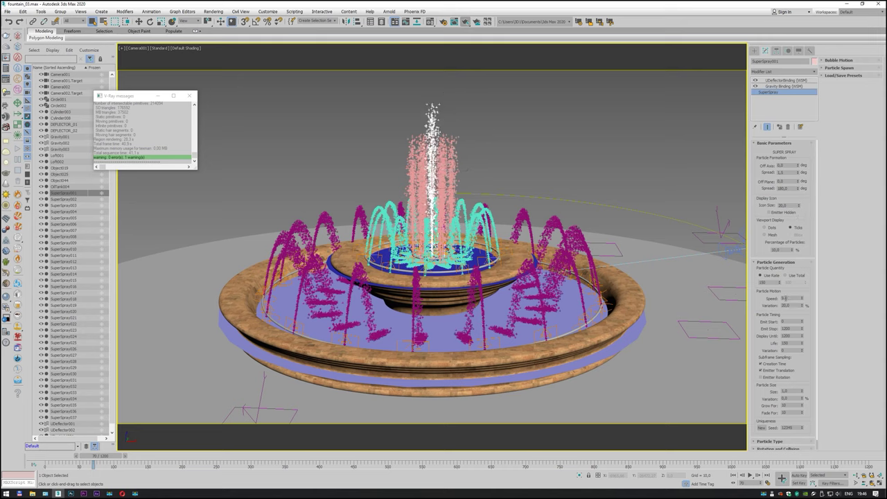
text(10)
key(Return)
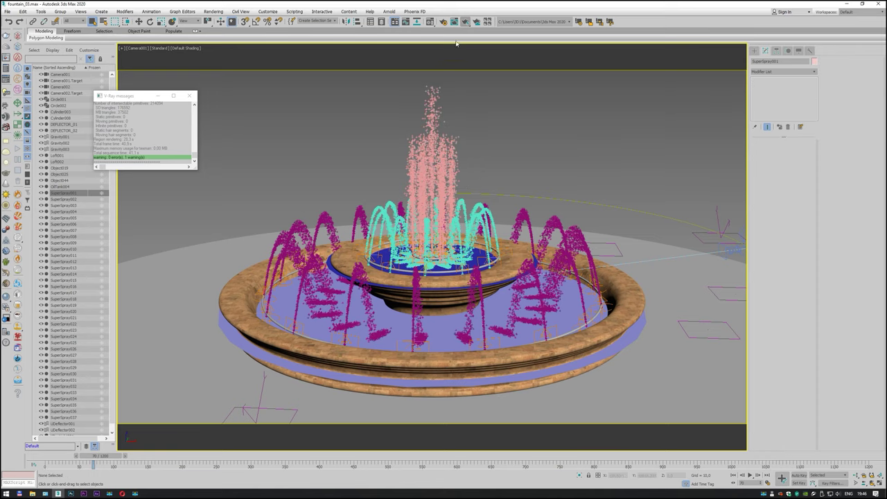
click(466, 22)
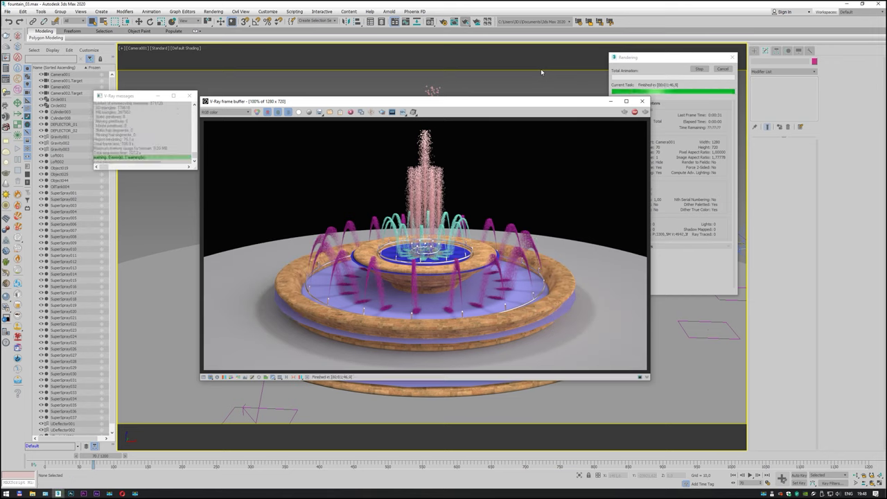
click(641, 102)
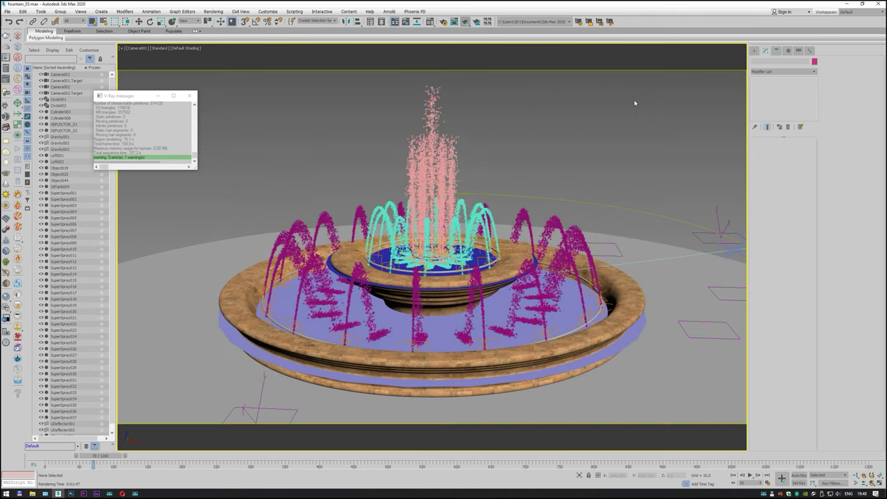
- Edit the V-Ray camera Motion blur Duration in Render Setup and re-render the fountain
click(444, 22)
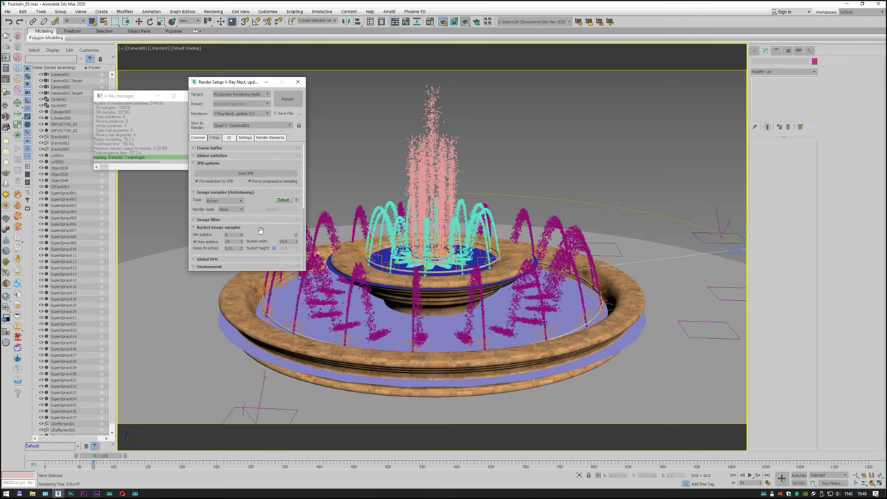
scroll(300, 208, down, 10)
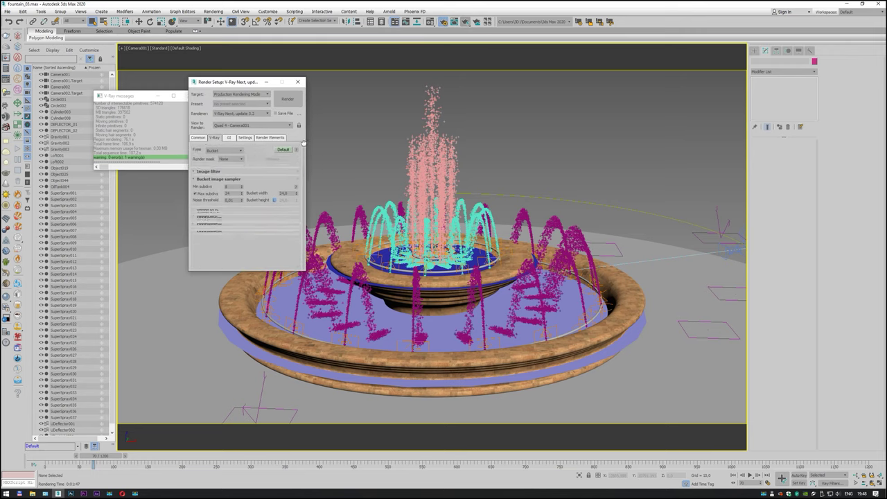
double_click(227, 215)
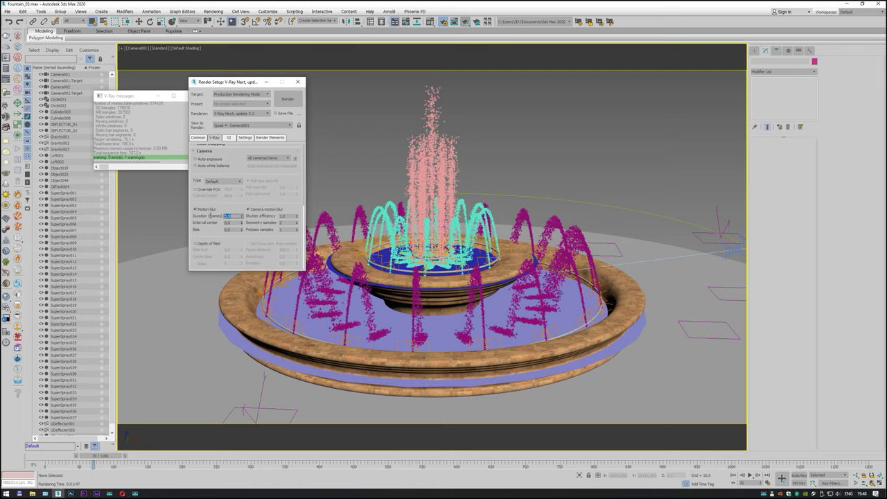
click(294, 106)
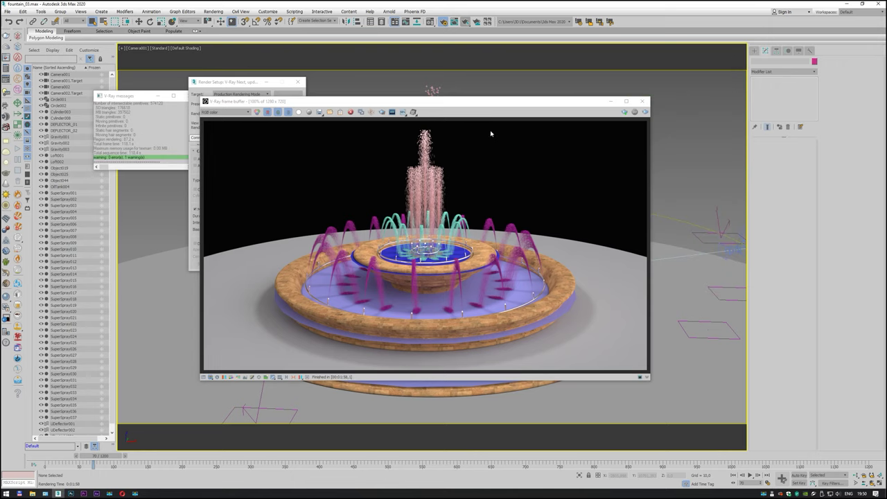
- Close the rendered image, rewind to frame 0, and hide SuperSpray001–SuperSpray037
click(641, 102)
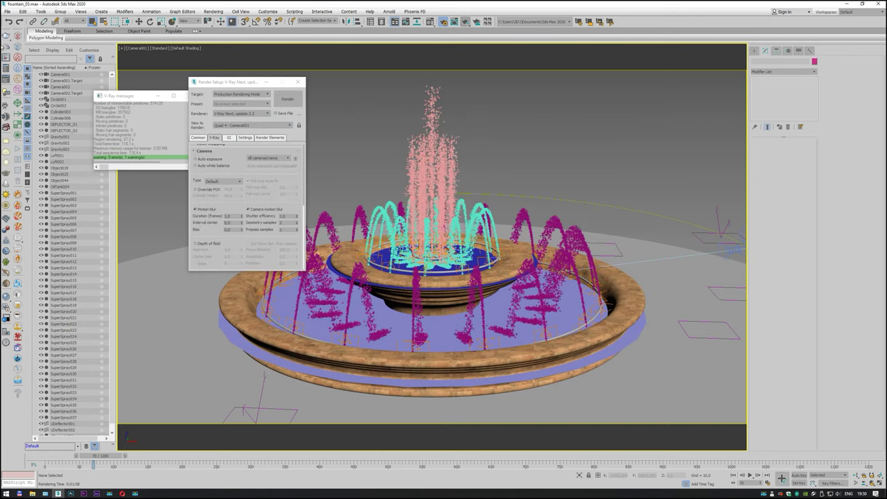
click(9, 13)
click(24, 68)
click(733, 475)
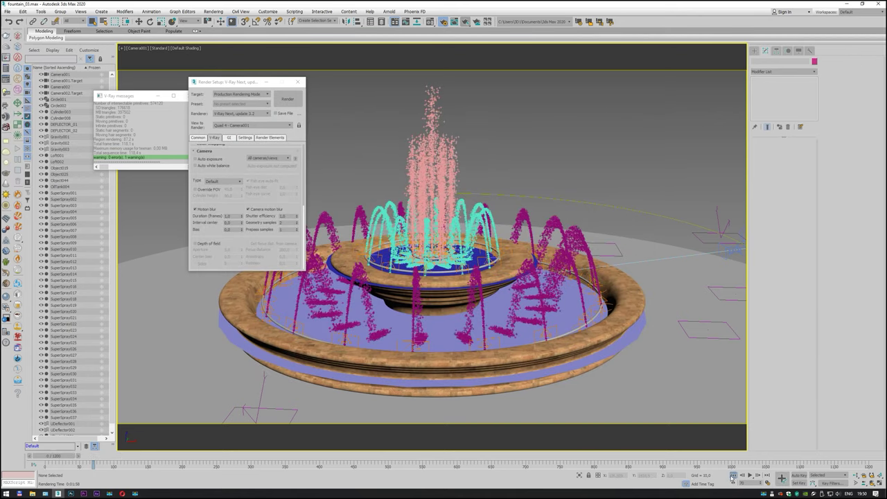
click(69, 195)
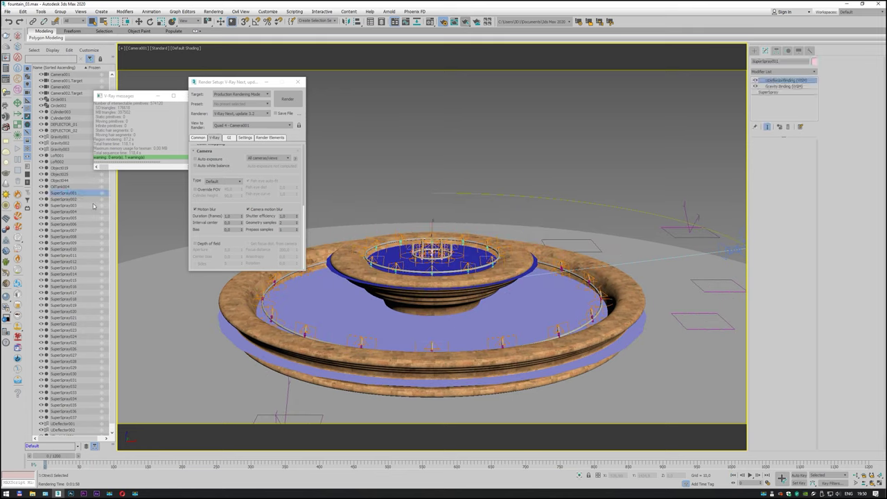
shift+click(62, 415)
click(62, 411)
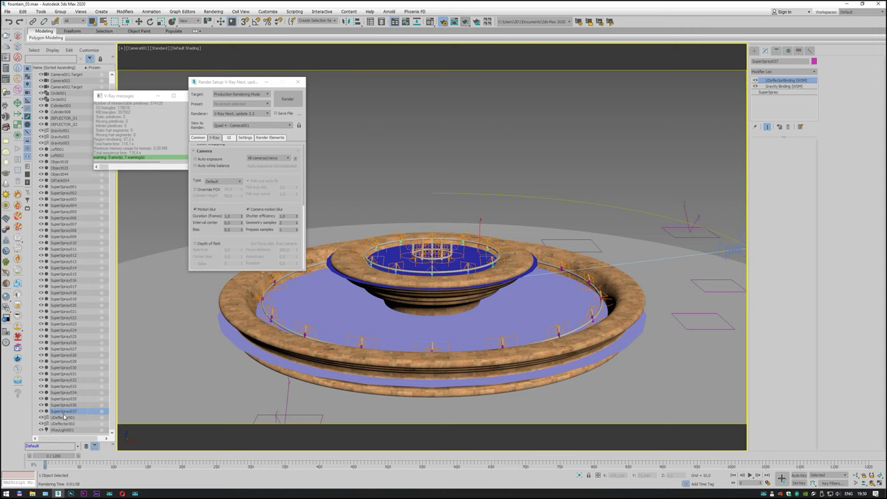
shift+click(65, 190)
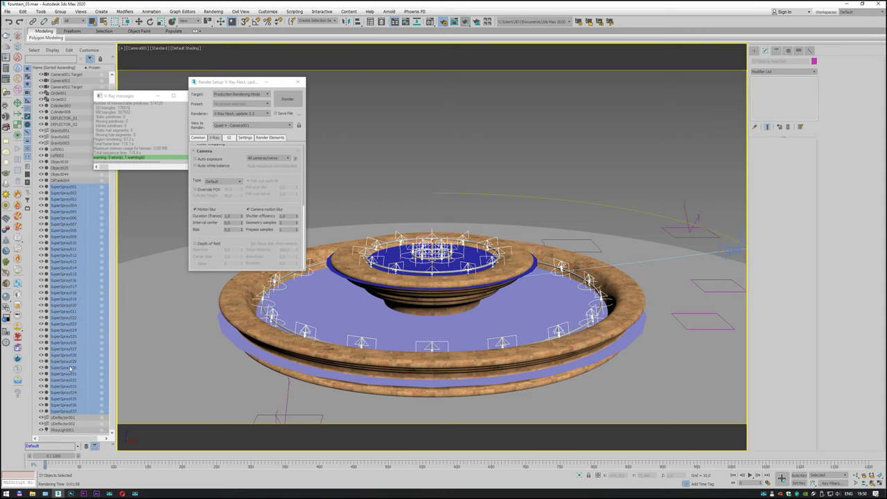
click(41, 188)
- Hide the blue DEFLECTOR water surfaces and select the fountain basin Loft001
click(409, 239)
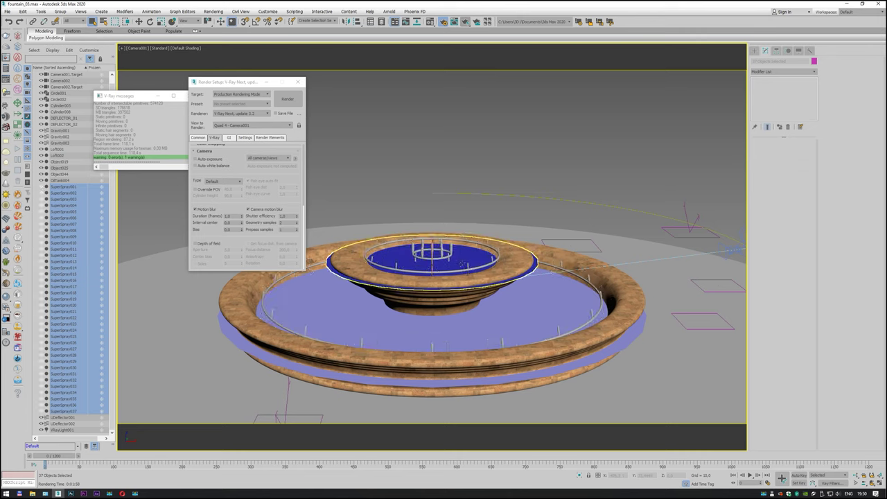
click(42, 118)
click(42, 124)
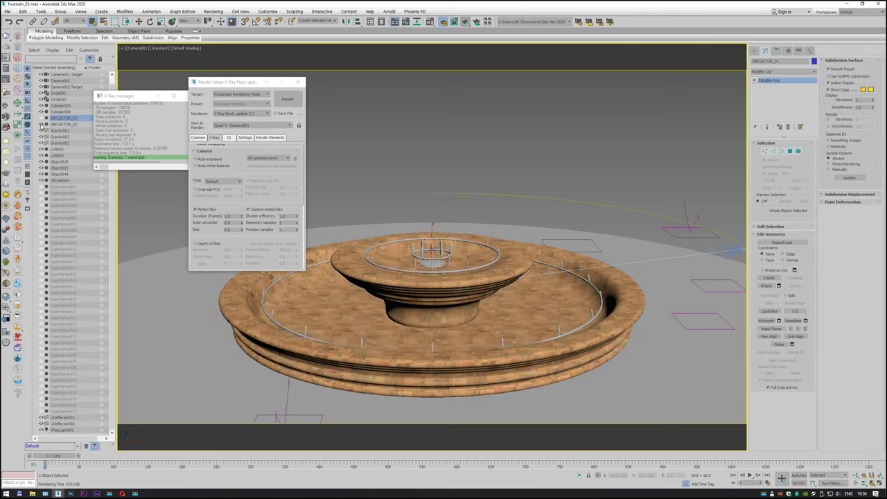
click(431, 262)
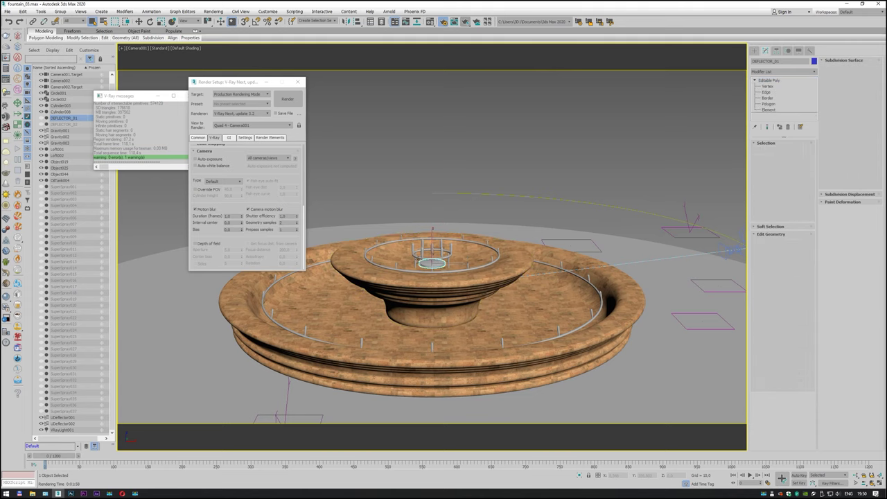
click(485, 244)
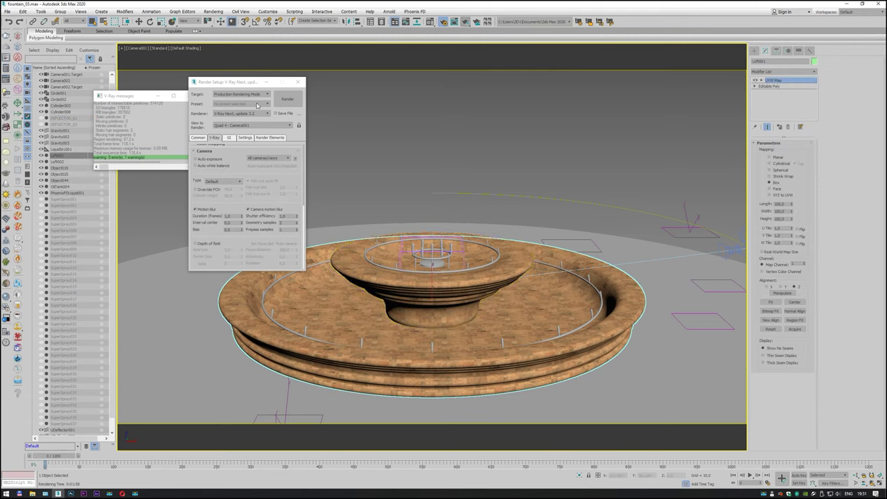
- Close Render Setup and V-Ray messages, switch to Perspective, and select the Phoenix FD liquid simulator
click(298, 82)
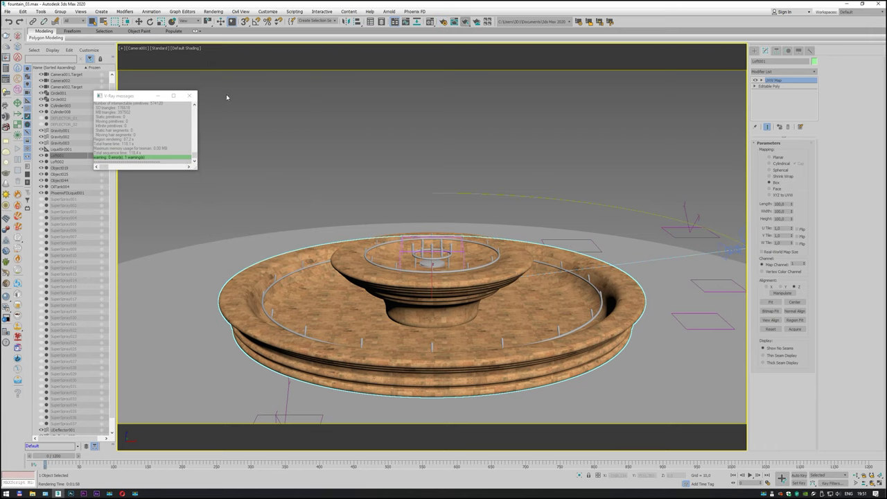
click(191, 95)
click(139, 48)
click(172, 72)
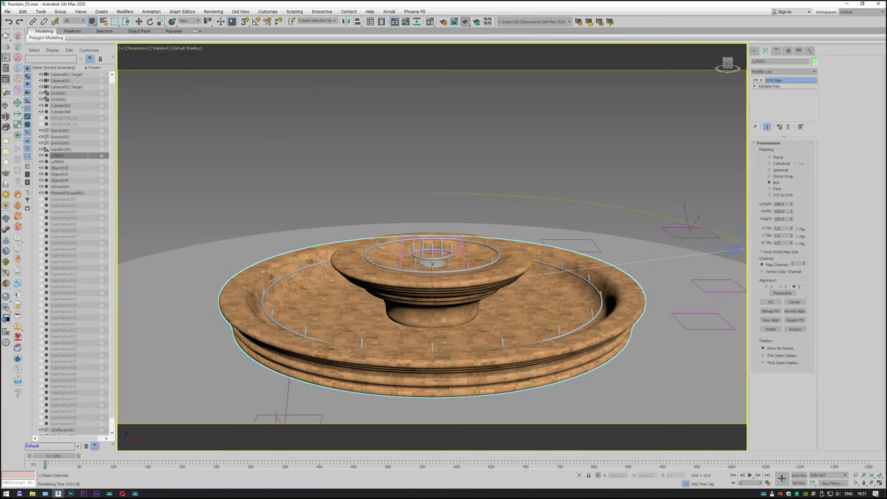
mouse_move(400, 230)
alt+middle_down()
mouse_move(416, 241)
mouse_move(366, 213)
alt+middle_up()
click(64, 192)
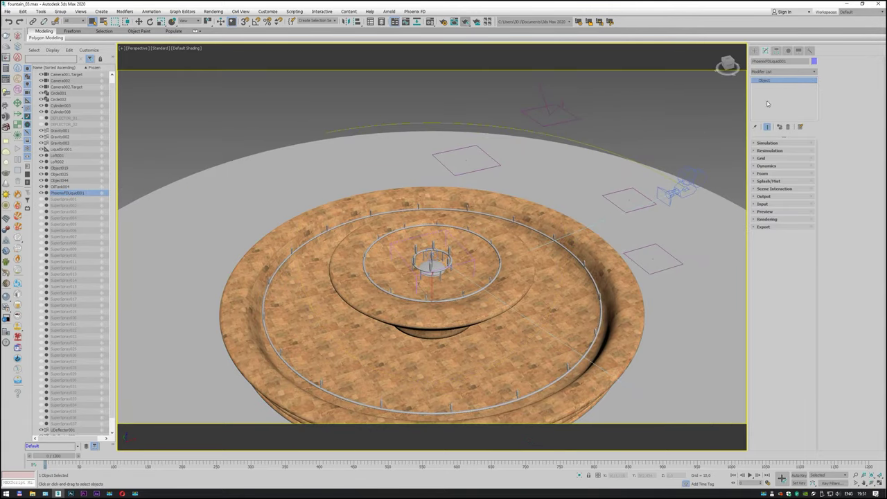
- Expand the Simulation and Grid rollouts and set the container's Grid Z size to 400
click(767, 143)
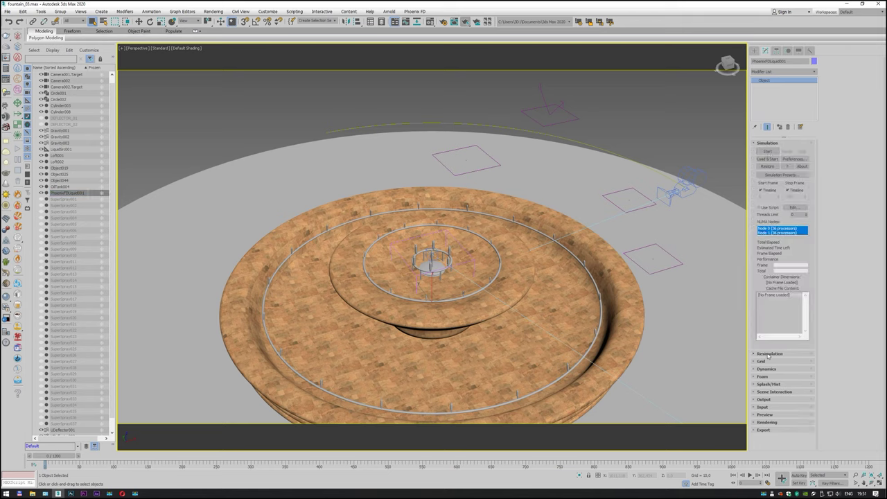
click(769, 354)
click(763, 390)
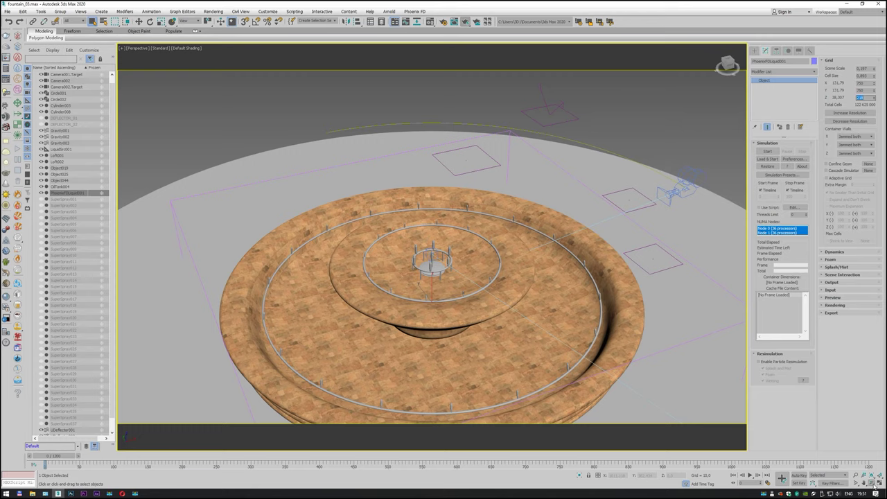
alt+middle_drag(485, 330, 478, 291)
mouse_move(461, 262)
alt+middle_down()
mouse_move(456, 300)
mouse_move(467, 301)
mouse_move(443, 301)
mouse_move(451, 303)
alt+middle_up()
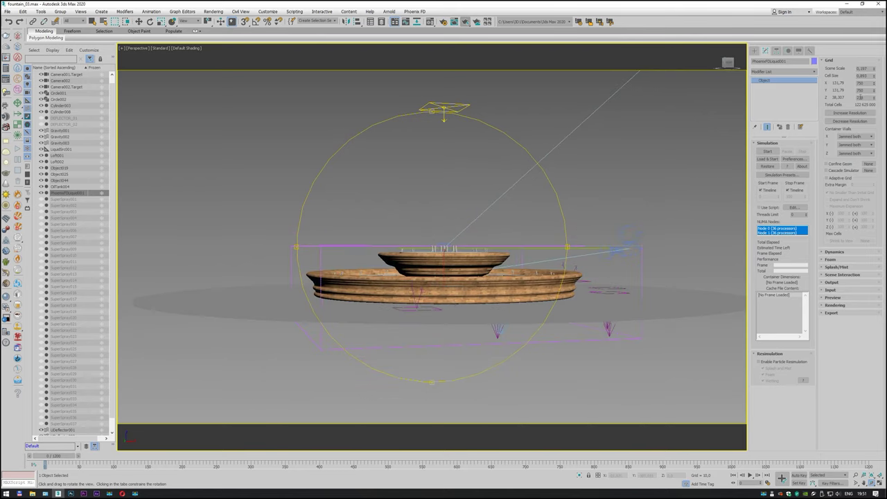
double_click(860, 98)
text(400)
key(Return)
- Orbit to look down on the fountain and start the liquid simulation
alt+middle_drag(458, 264, 452, 291)
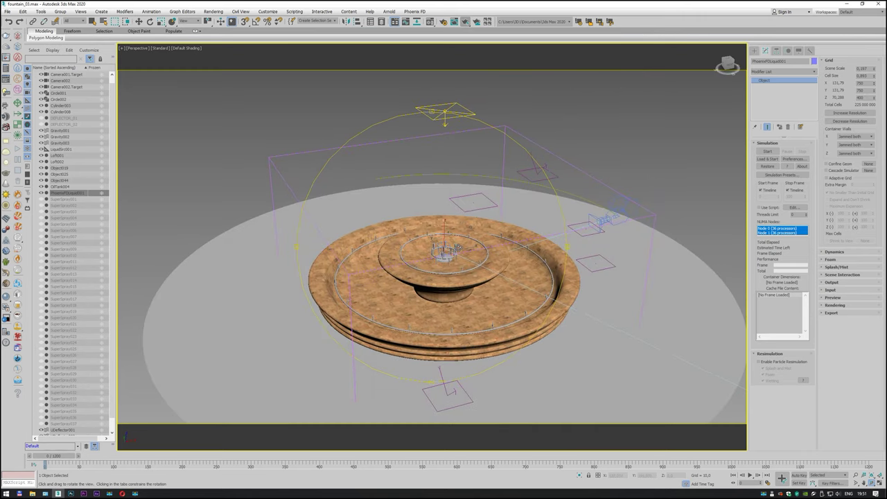
scroll(457, 247, up, 3)
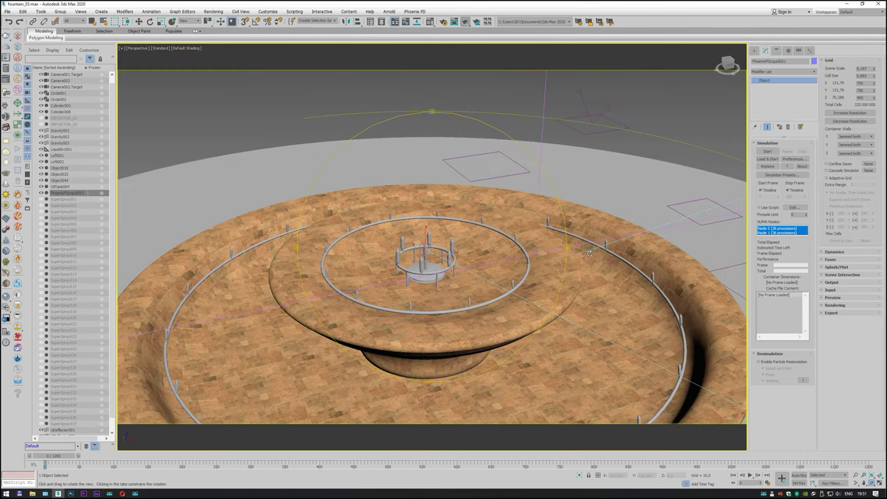
click(767, 151)
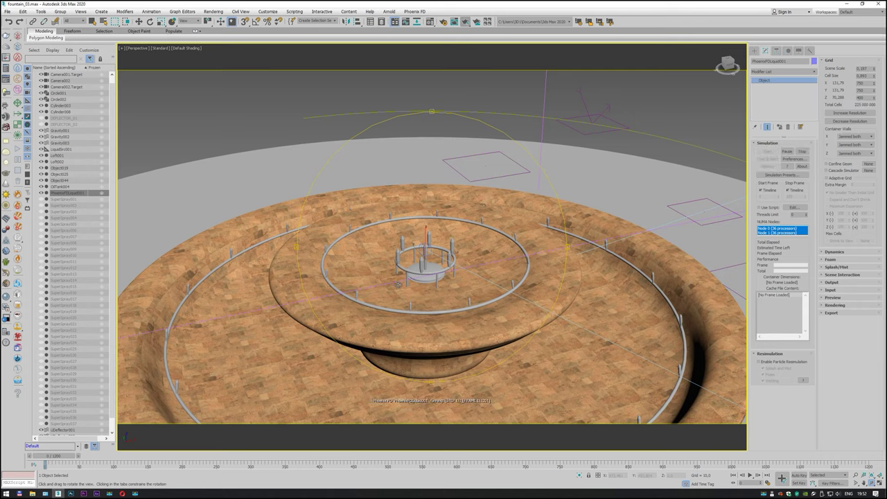
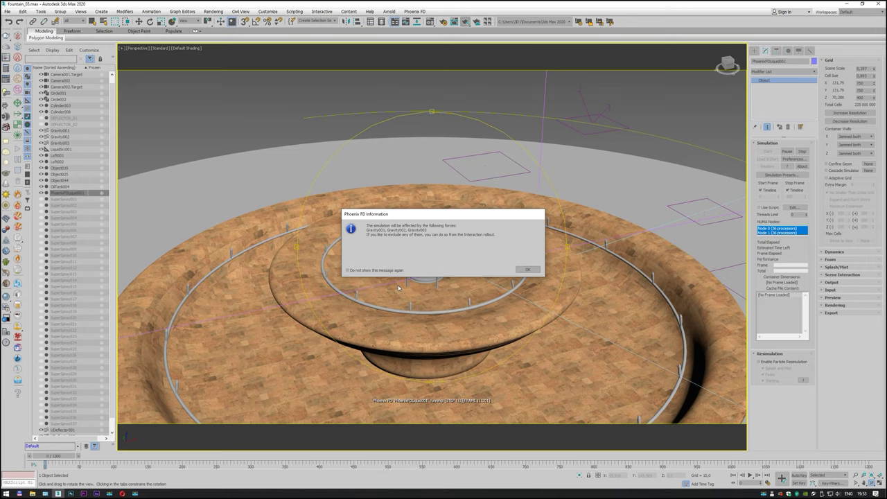
- Dismiss the forces message, stop the simulation, and expand the Scene Interaction rollout
click(528, 269)
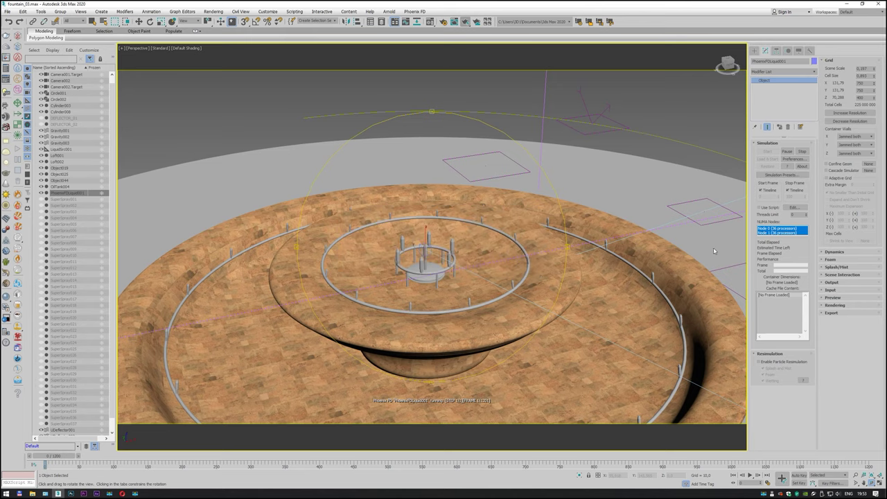
click(803, 151)
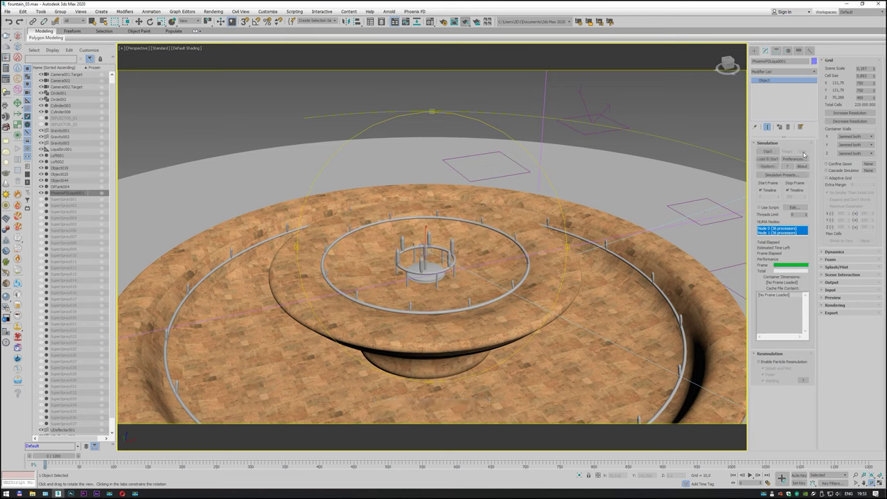
click(835, 284)
click(830, 276)
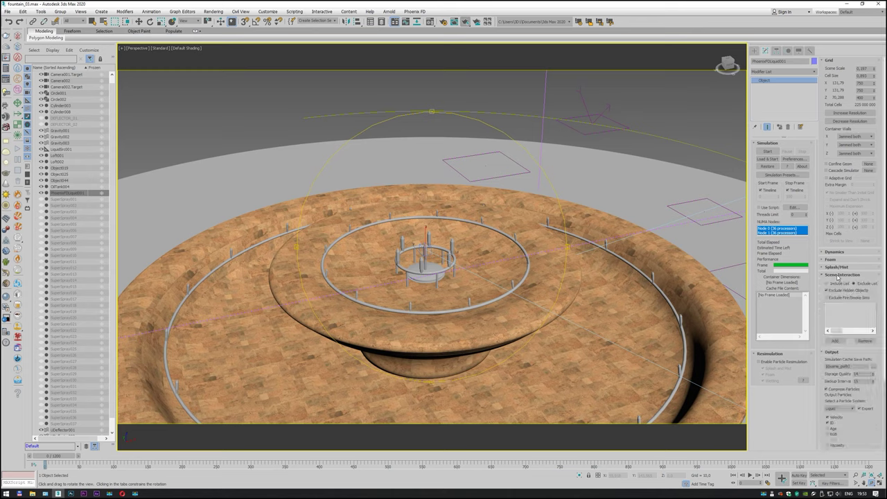
scroll(514, 255, down, 5)
drag(514, 255, 514, 374)
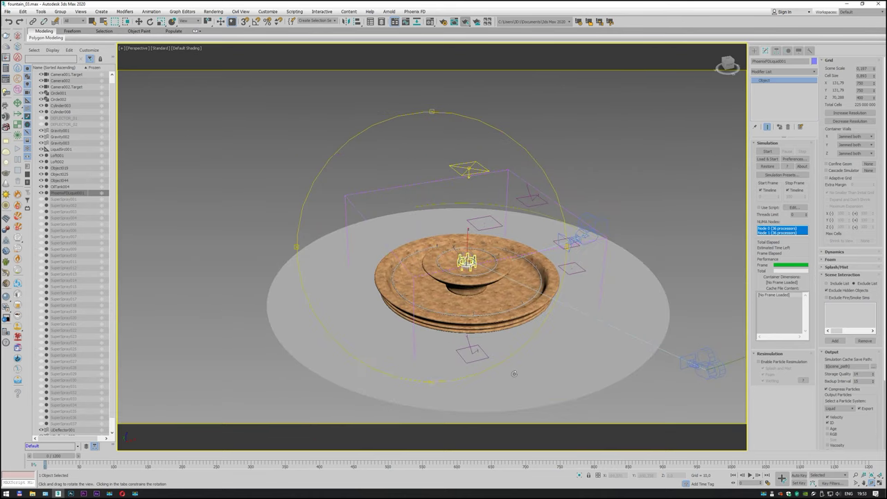
- Add UDeflector001, Gravity001, Gravity003, Gravity002 and UDeflector002 to the liquid's interaction list
click(835, 341)
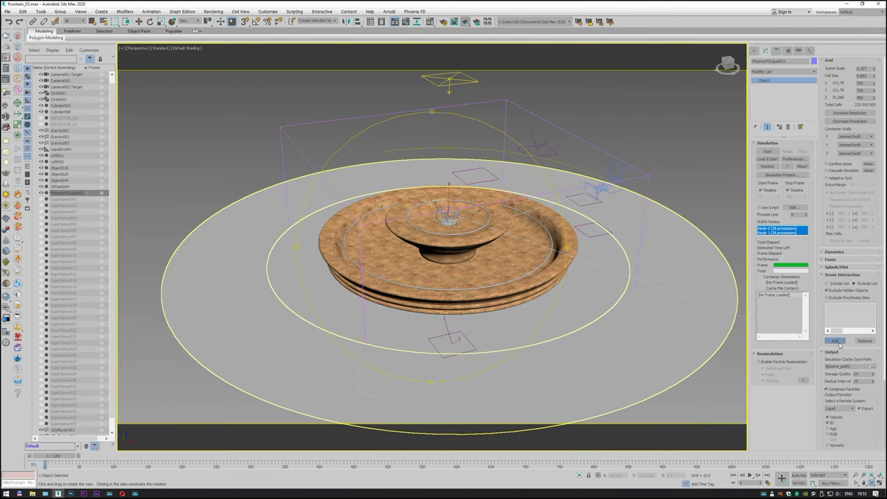
click(539, 147)
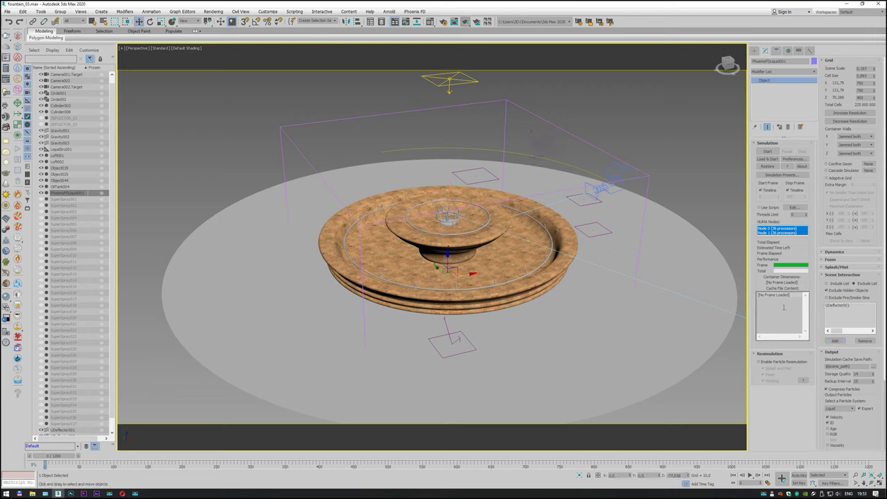
click(590, 201)
click(485, 175)
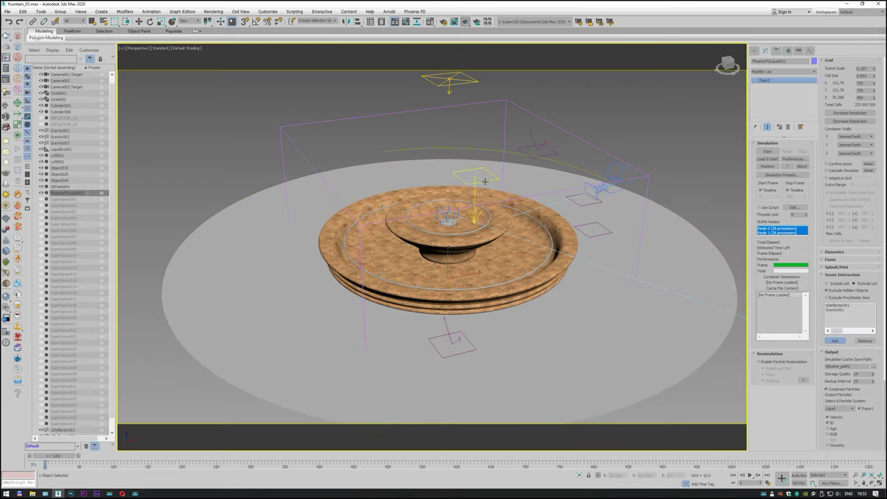
click(834, 342)
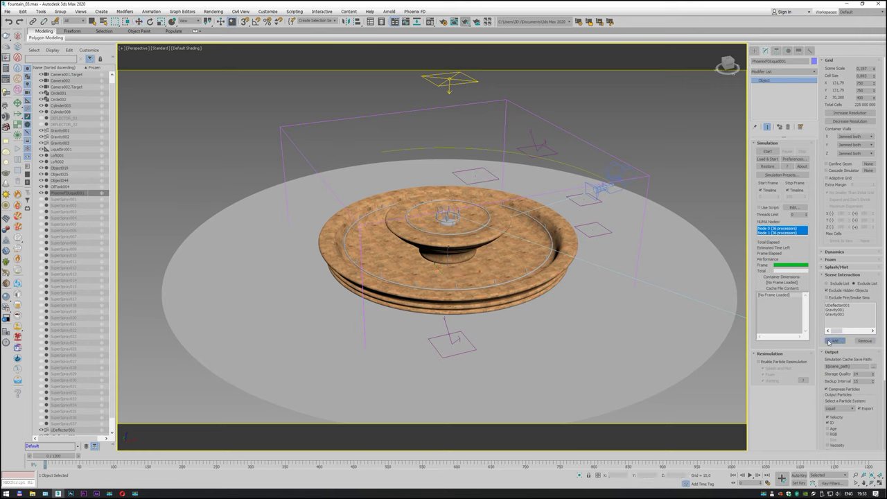
click(594, 237)
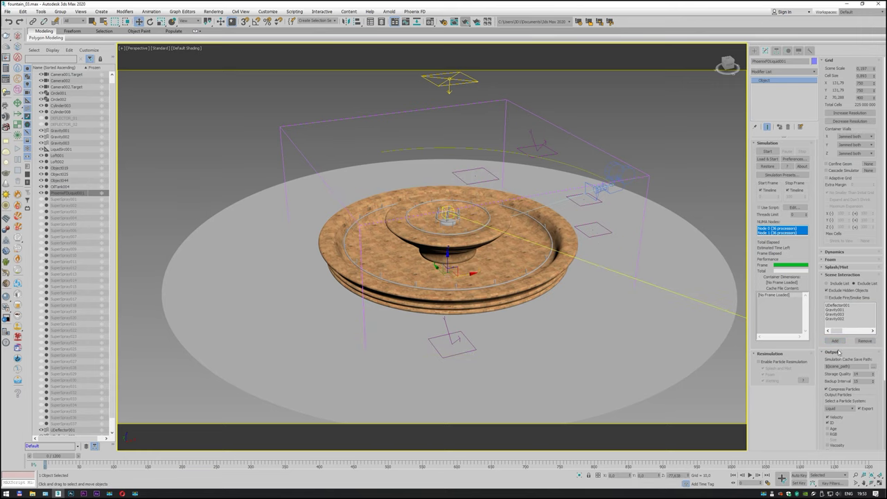
click(834, 342)
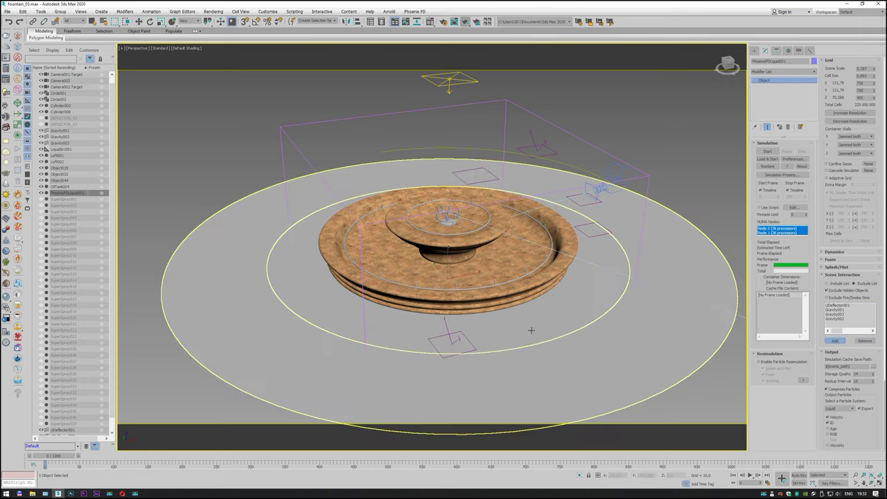
click(450, 339)
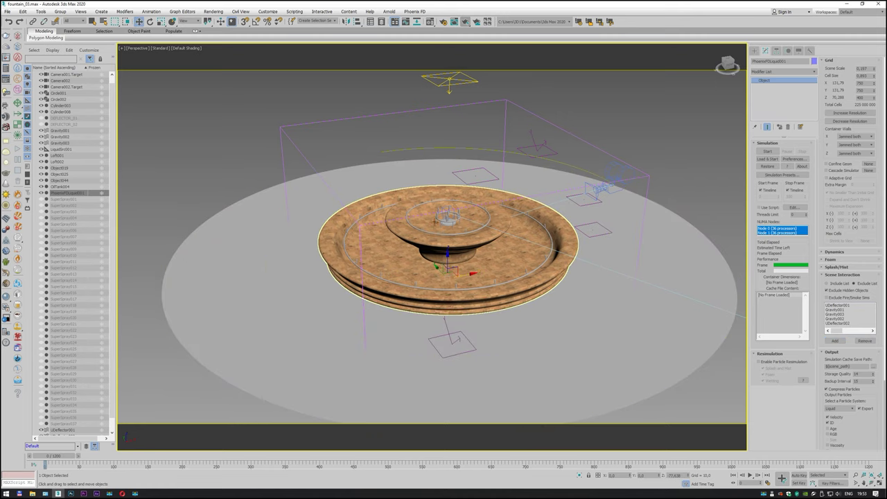
scroll(447, 207, up, 3)
scroll(445, 220, up, 3)
scroll(446, 221, down, 2)
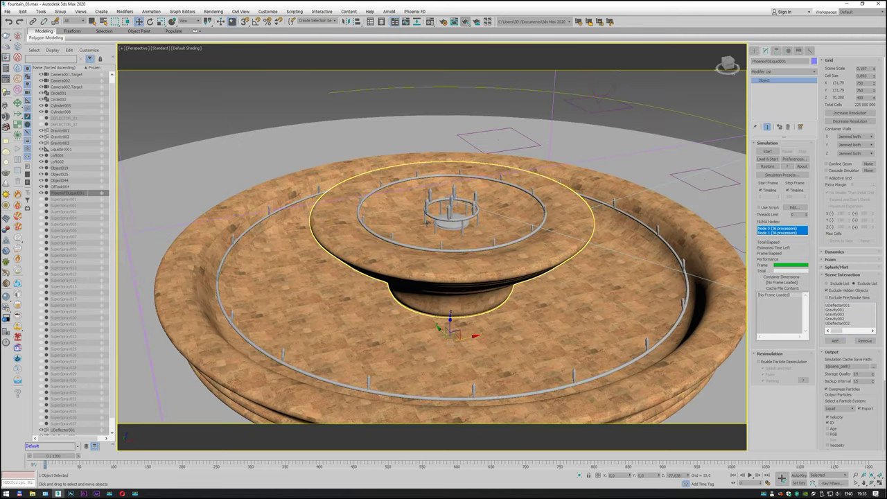
scroll(446, 220, down, 3)
- Decrease the liquid grid resolution three times to about 15.5 million cells
click(844, 122)
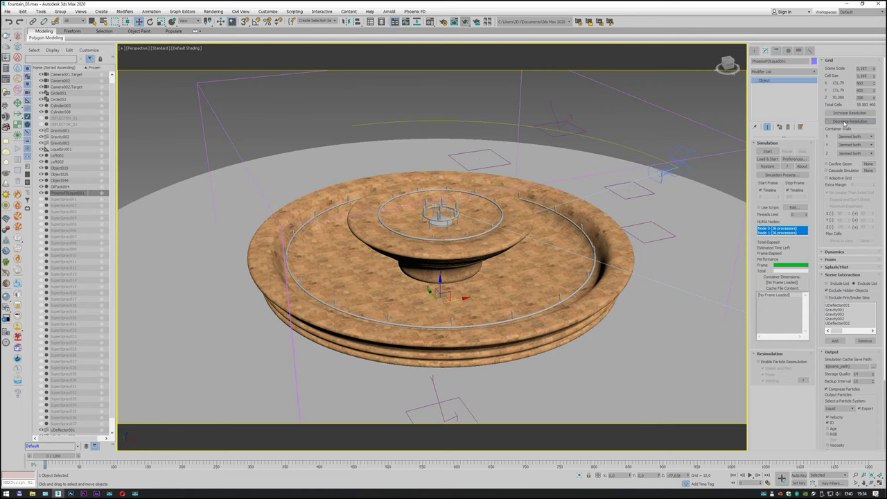
click(845, 122)
click(844, 122)
- Run the liquid simulation and orbit down to watch water fill the upper bowl
click(767, 151)
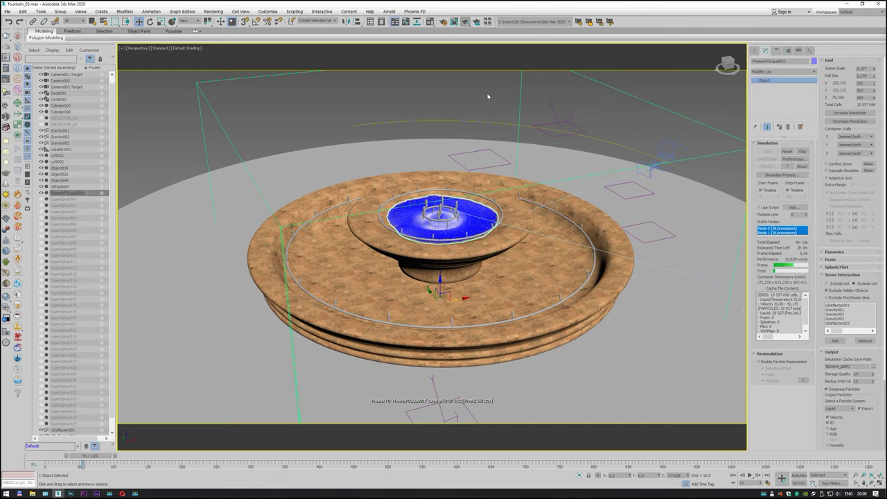
scroll(445, 217, up, 5)
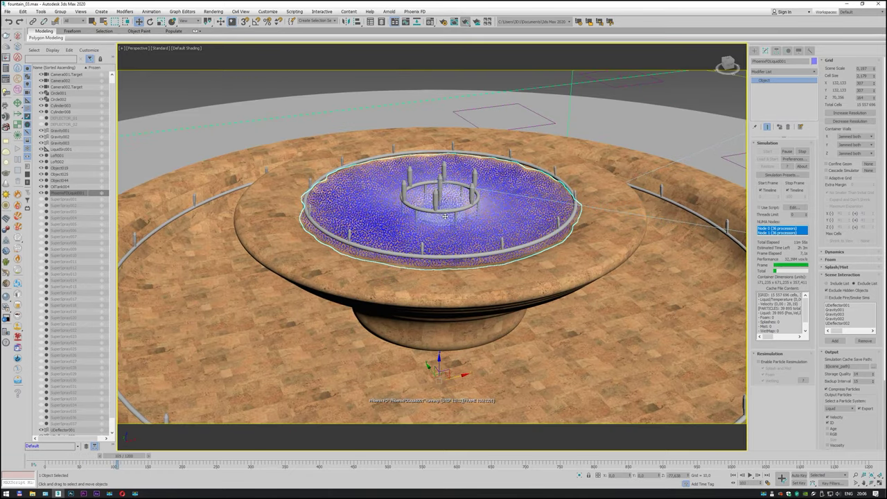
alt+middle_drag(445, 216, 476, 235)
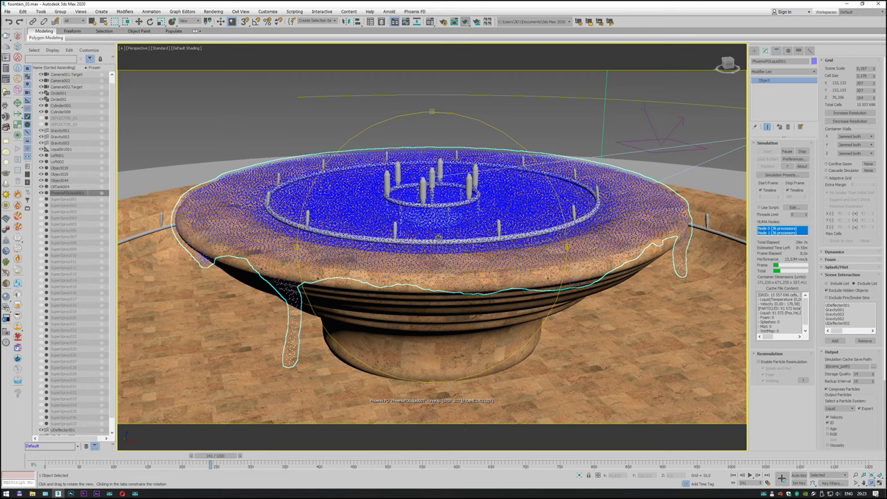
- Switch the viewport to a wireframe Front view and zoom in on the dripping strands
click(181, 49)
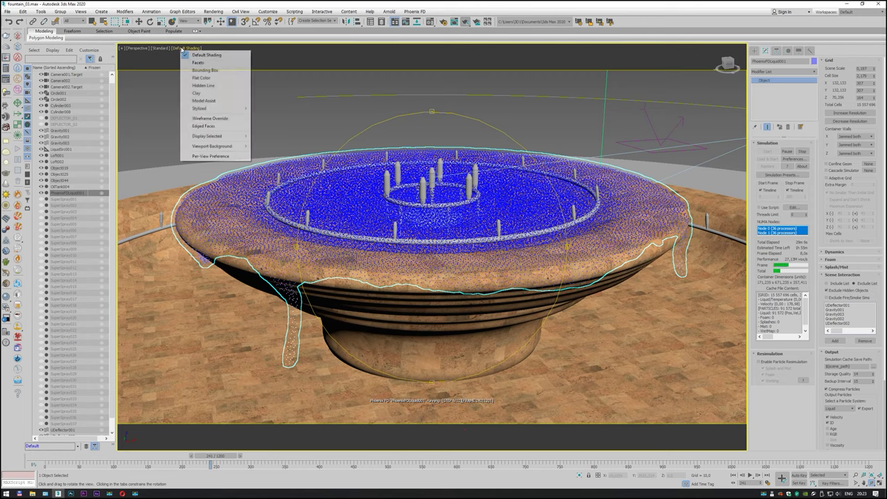
click(135, 49)
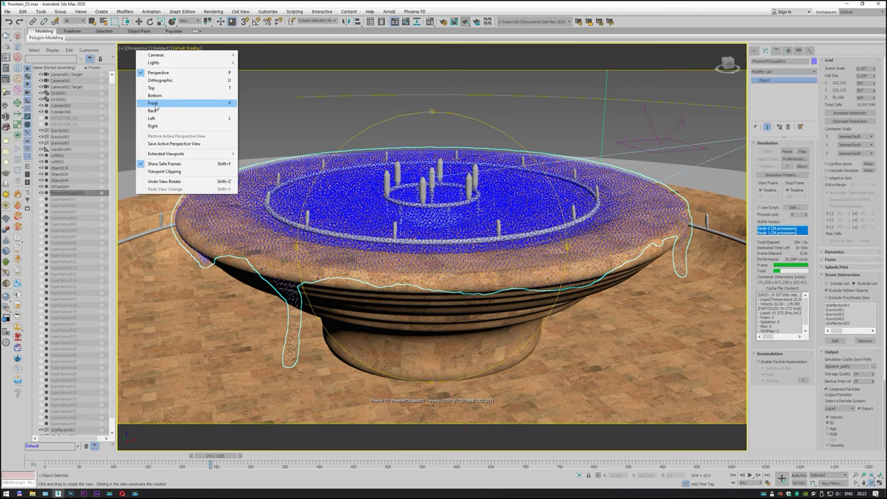
click(153, 102)
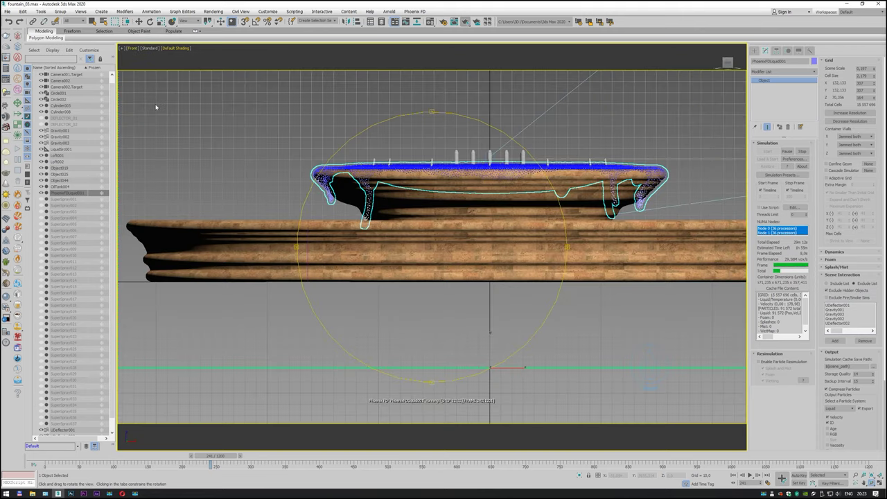
click(177, 50)
click(199, 121)
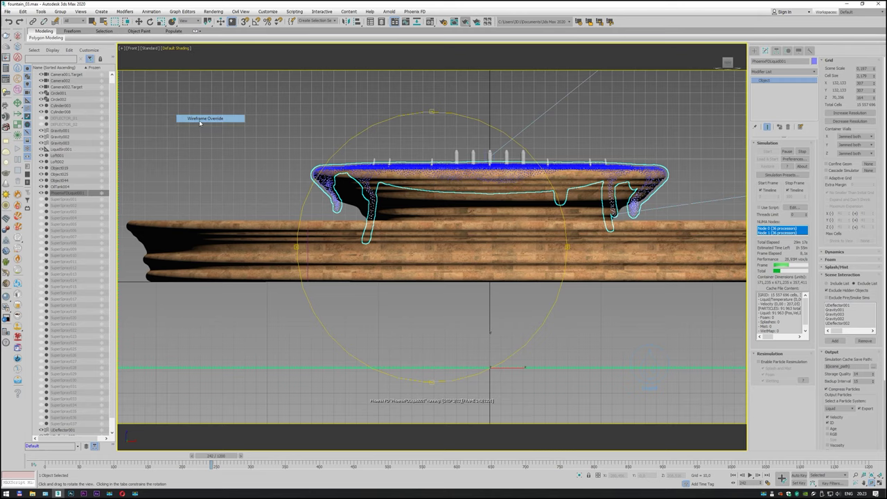
scroll(384, 236, up, 2)
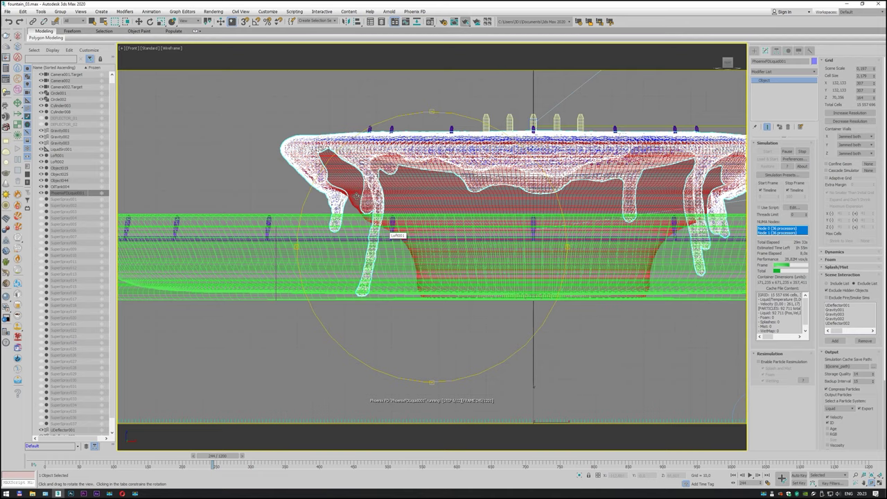
scroll(358, 295, up, 5)
scroll(358, 294, up, 5)
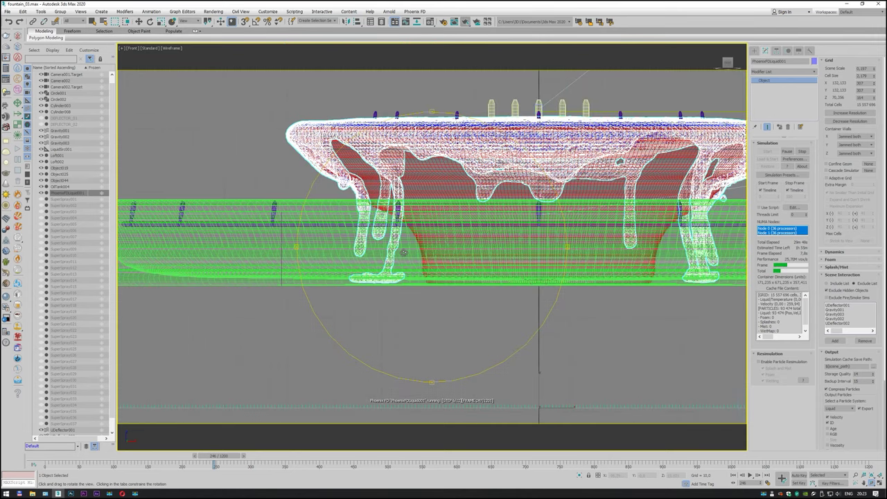
click(131, 47)
- Return to a low Perspective angle and frame the whole fountain
click(153, 72)
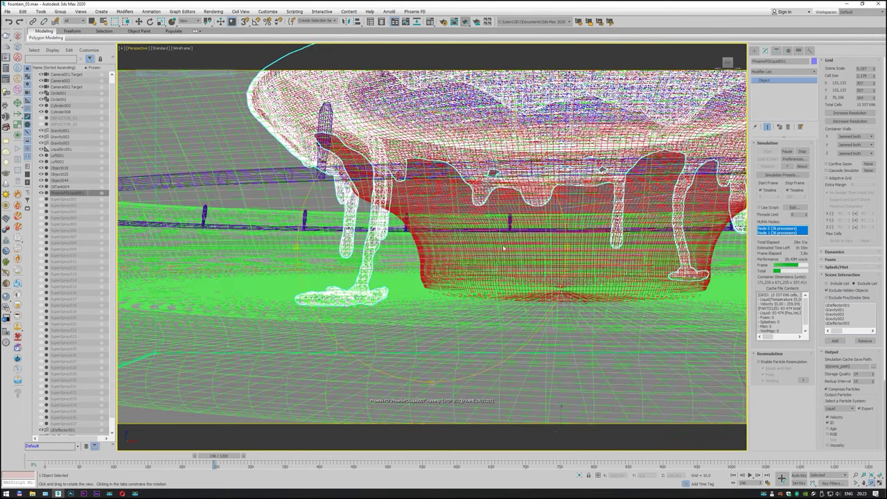
mouse_move(449, 259)
mouse_down()
mouse_move(563, 409)
mouse_move(562, 312)
mouse_up()
drag(437, 276, 427, 268)
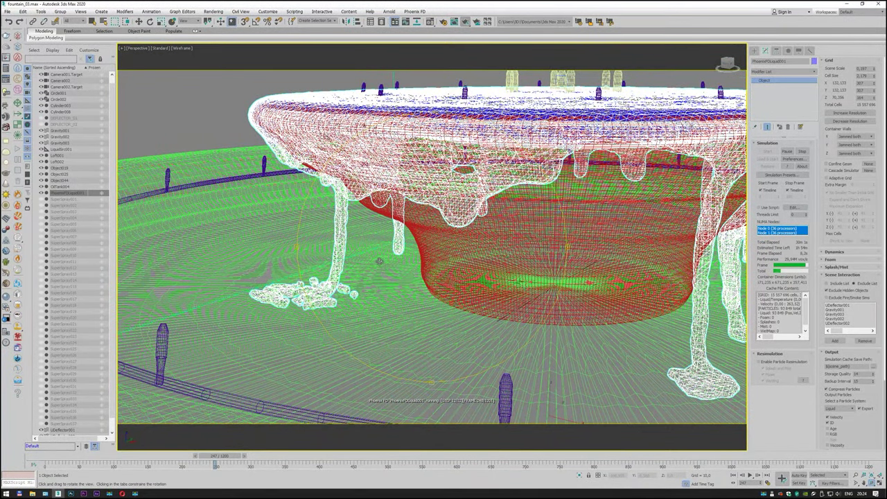
key(z)
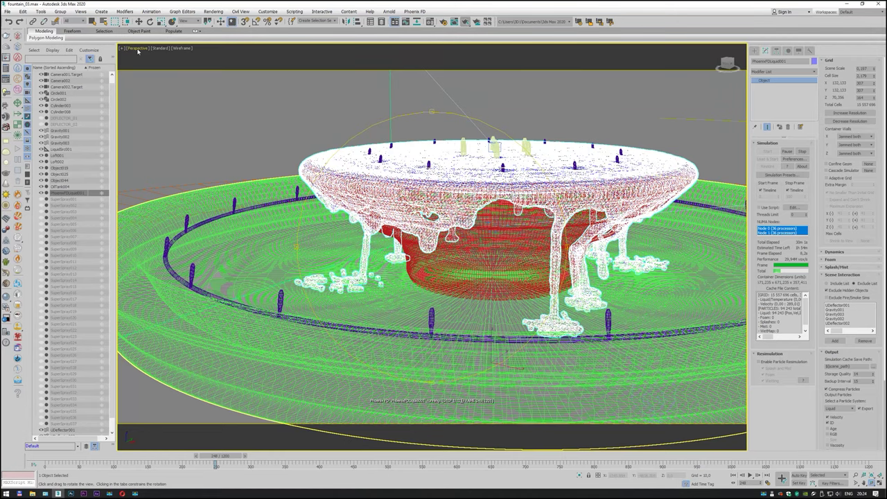
- Inspect the fountain in a zoomed Front view, then return to a higher Perspective angle
click(137, 48)
click(153, 103)
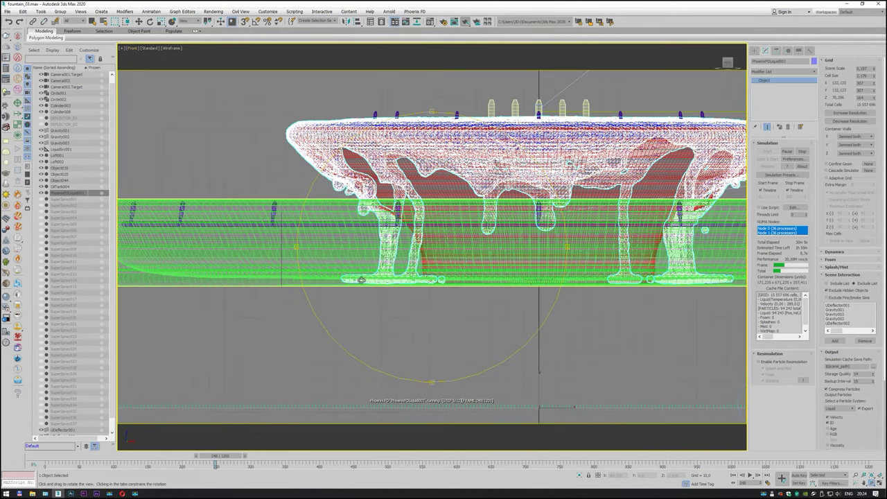
scroll(340, 285, up, 3)
scroll(340, 285, up, 3)
scroll(340, 285, up, 3)
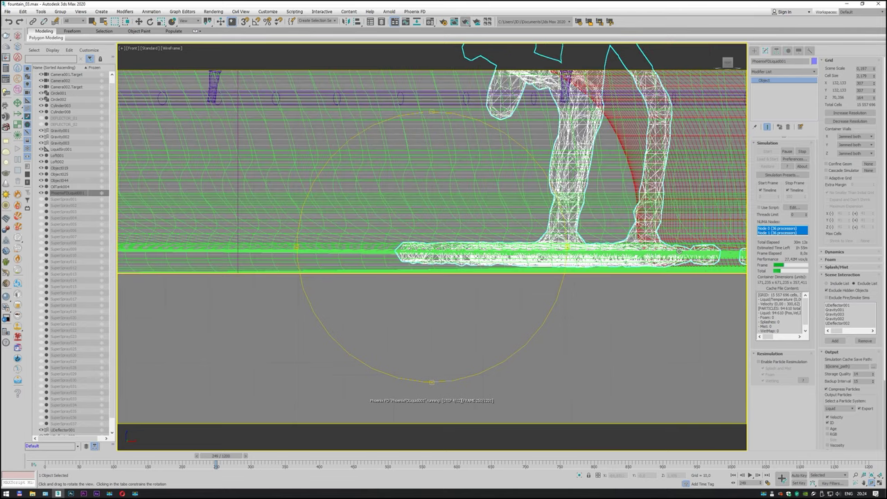
click(135, 49)
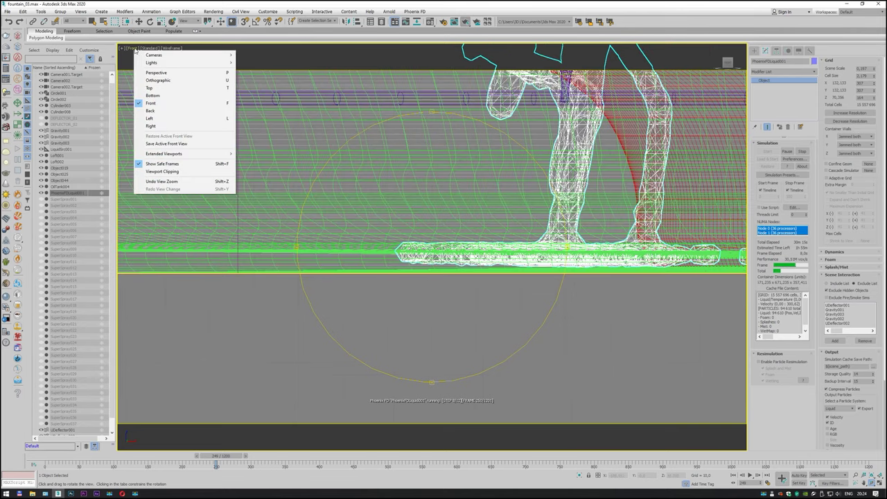
click(156, 72)
mouse_move(478, 212)
mouse_down()
mouse_move(388, 212)
mouse_move(504, 232)
mouse_move(388, 207)
mouse_up()
scroll(387, 211, down, 5)
scroll(503, 233, up, 3)
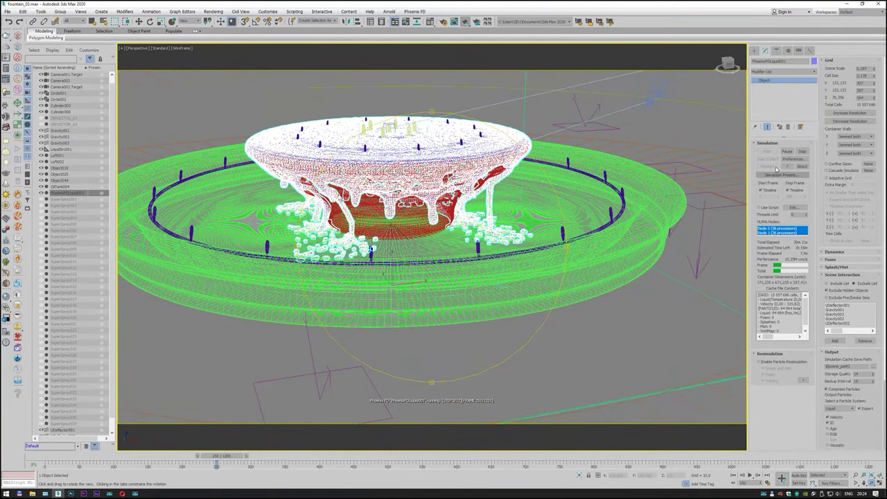
- Stop the simulation and switch the viewport to Default Shading
click(801, 151)
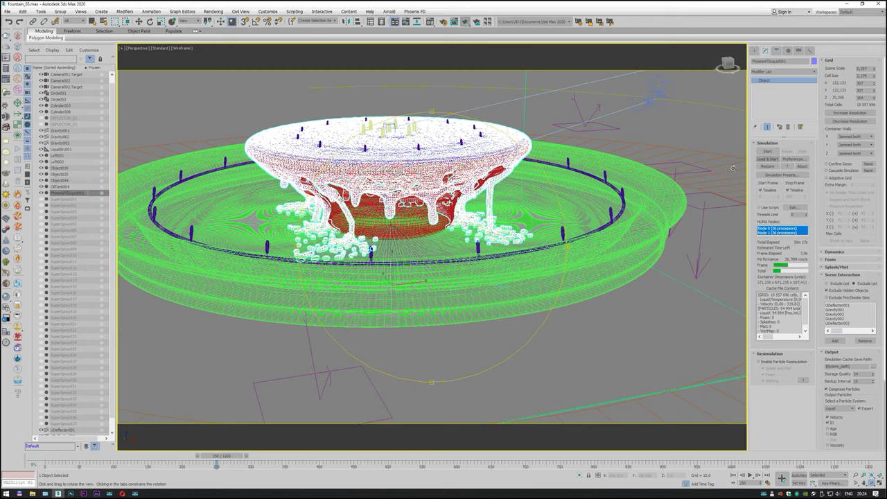
click(185, 50)
click(198, 55)
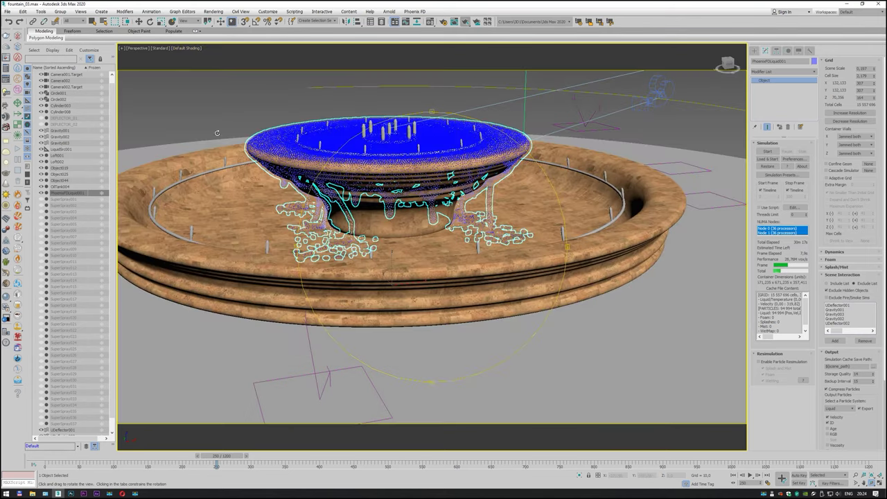
- Select the fountain base and delete its existing UVW Map modifier
click(436, 269)
right_click(781, 81)
click(797, 89)
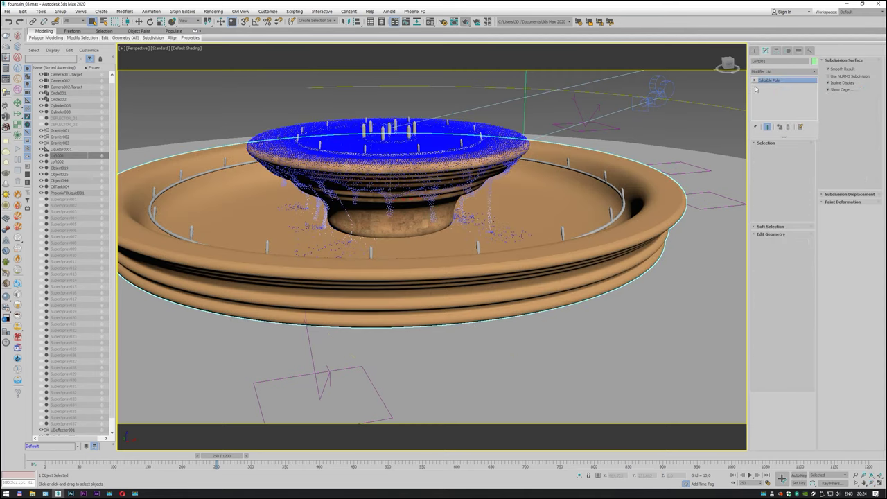
- Flip the base's normals with a Normal modifier and convert it to Editable Poly
right_click(599, 248)
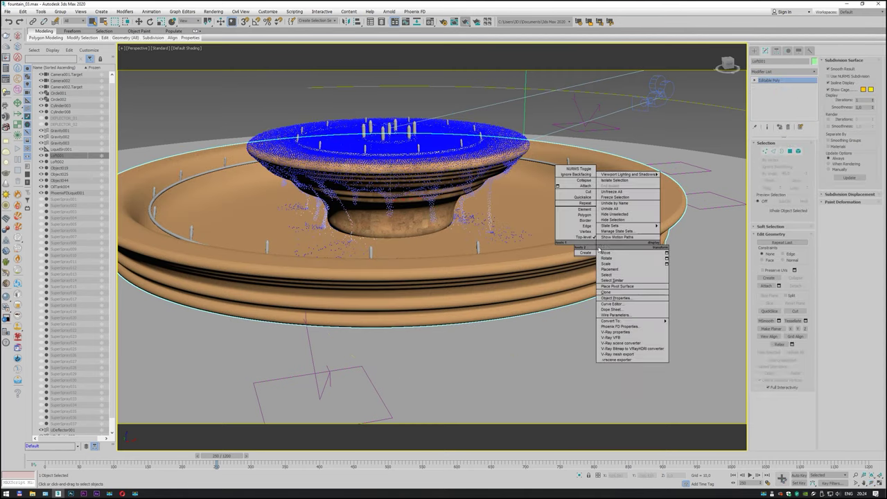
click(779, 71)
drag(817, 81, 816, 284)
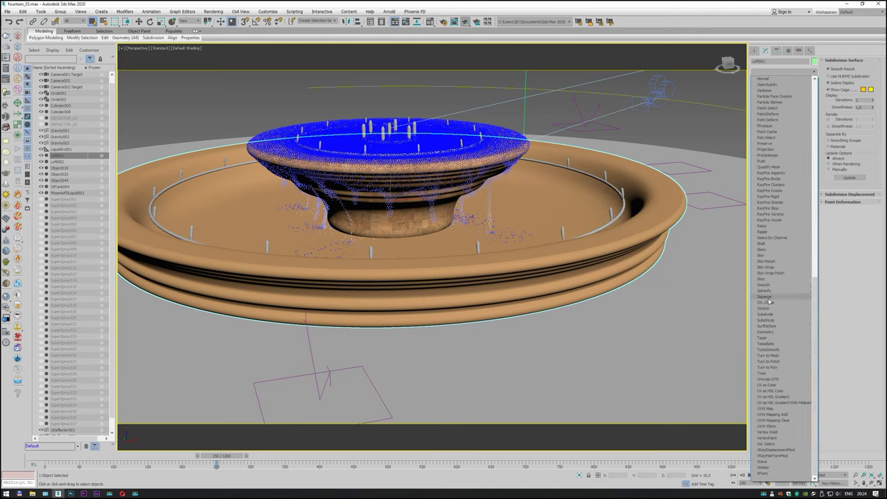
scroll(772, 208, up, 5)
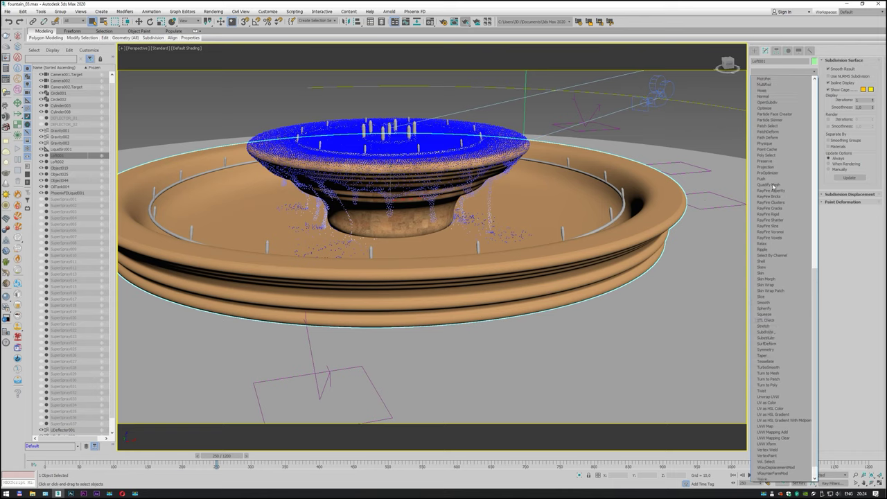
click(766, 99)
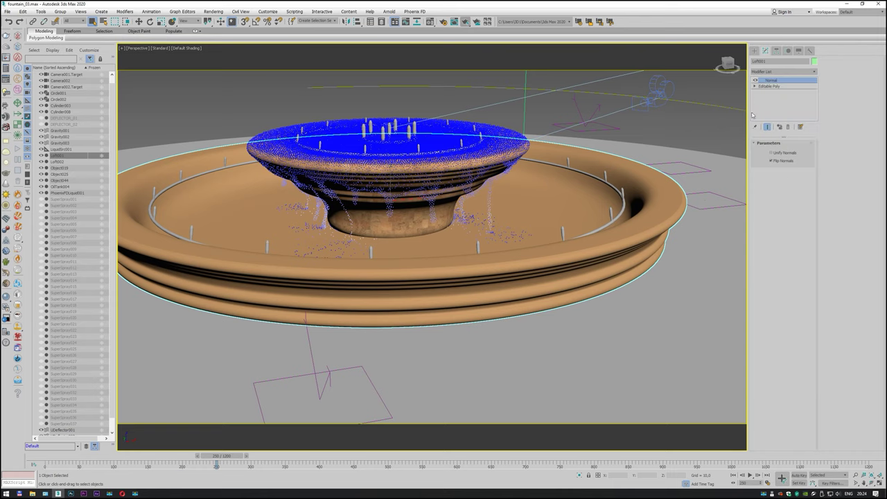
right_click(626, 239)
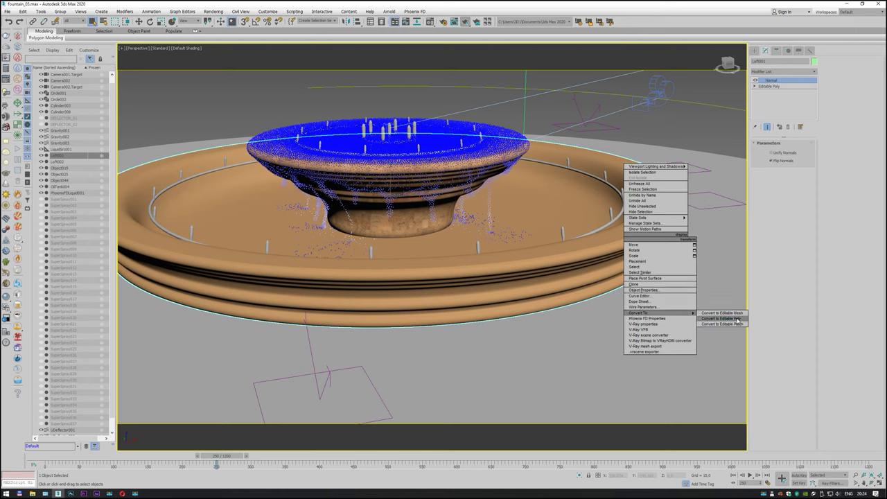
click(724, 318)
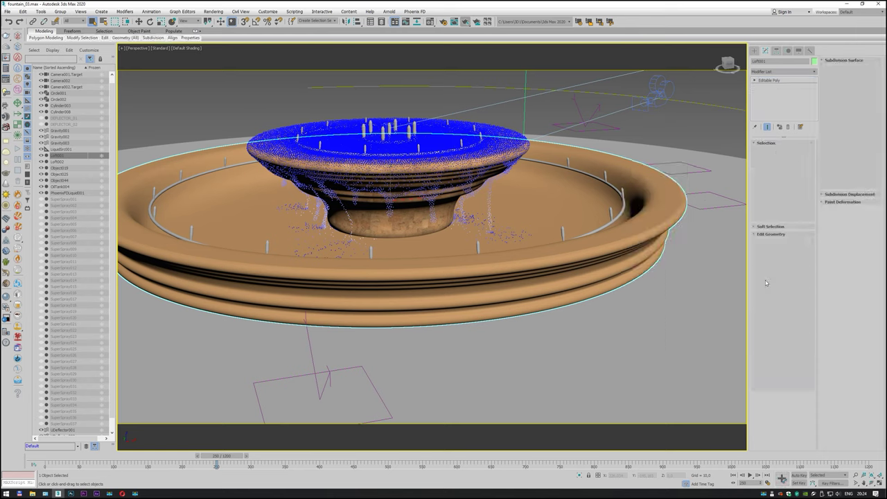
- Add a Box UVW Map to the base with Length and Width 200
click(785, 72)
scroll(772, 312, down, 5)
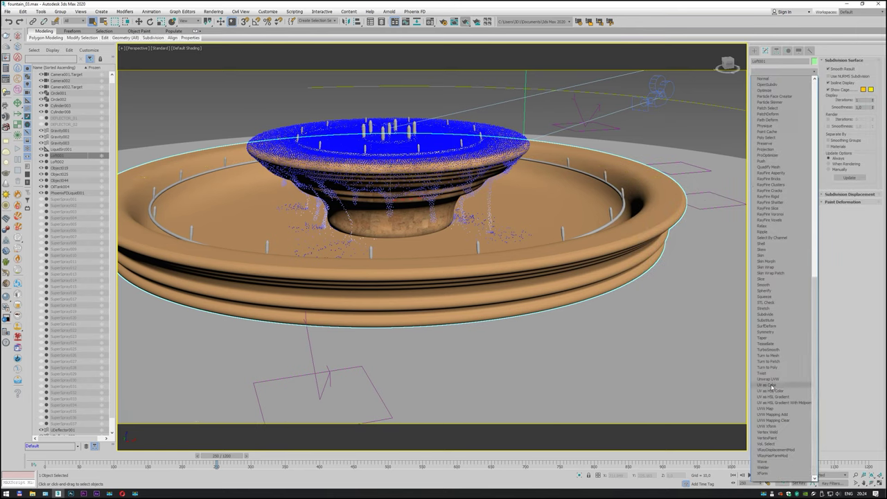
click(767, 408)
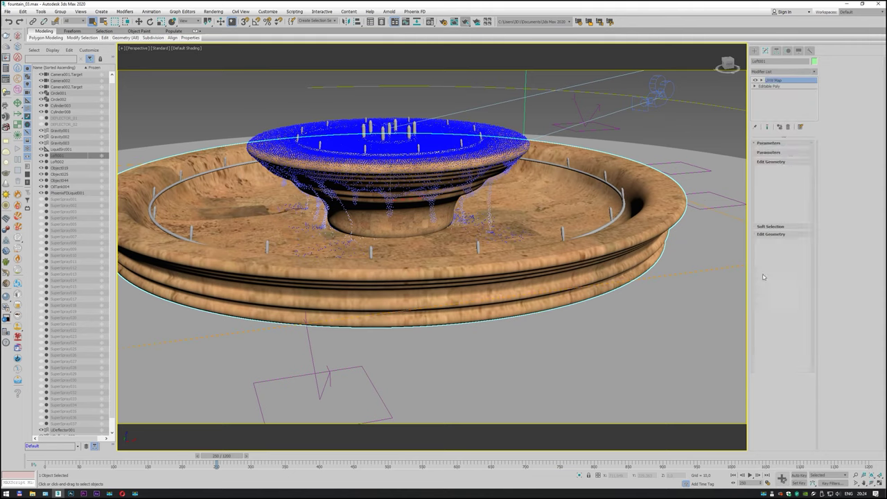
click(769, 170)
click(769, 176)
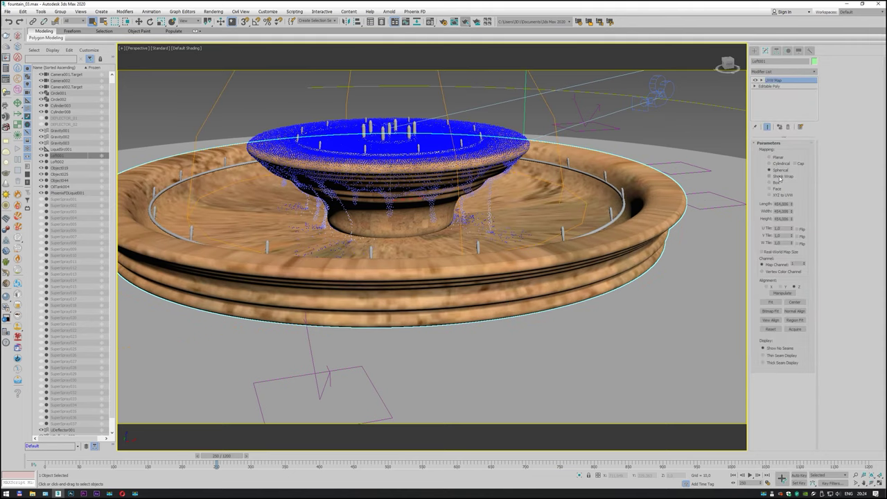
click(769, 183)
double_click(782, 204)
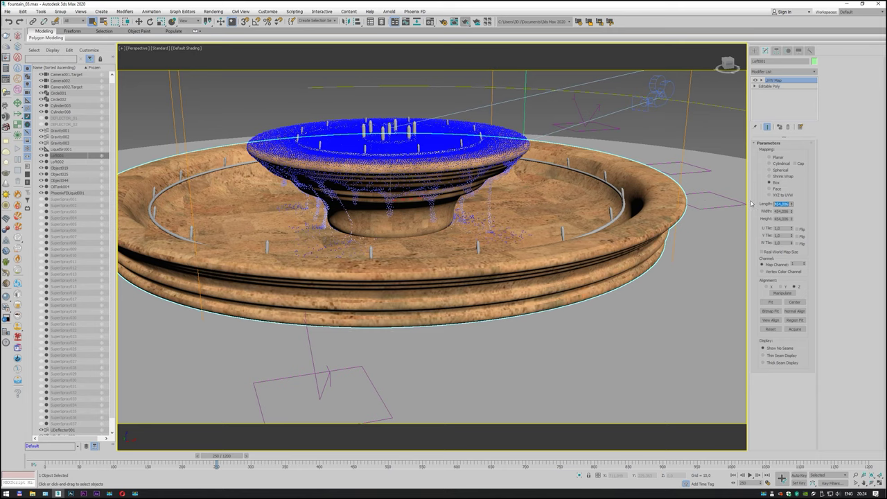
text(200)
key(Tab)
text(200)
key(Tab)
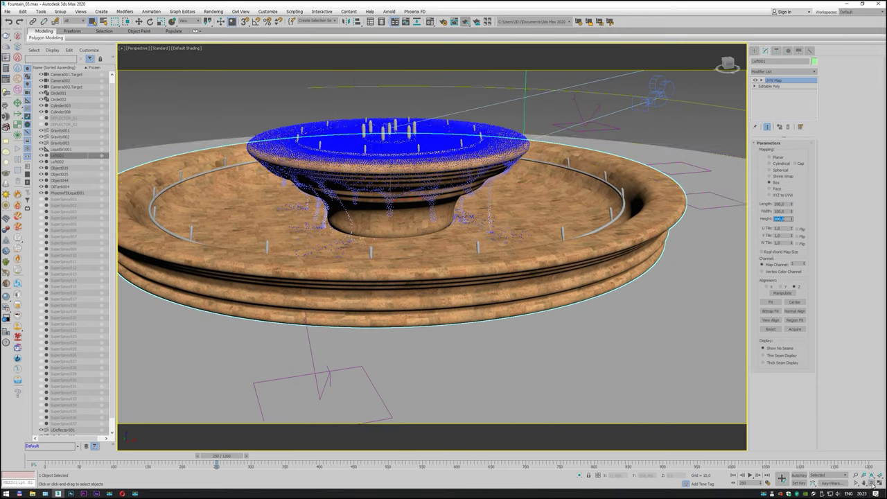
- Save the fountain scene
alt+middle_drag(388, 201, 437, 198)
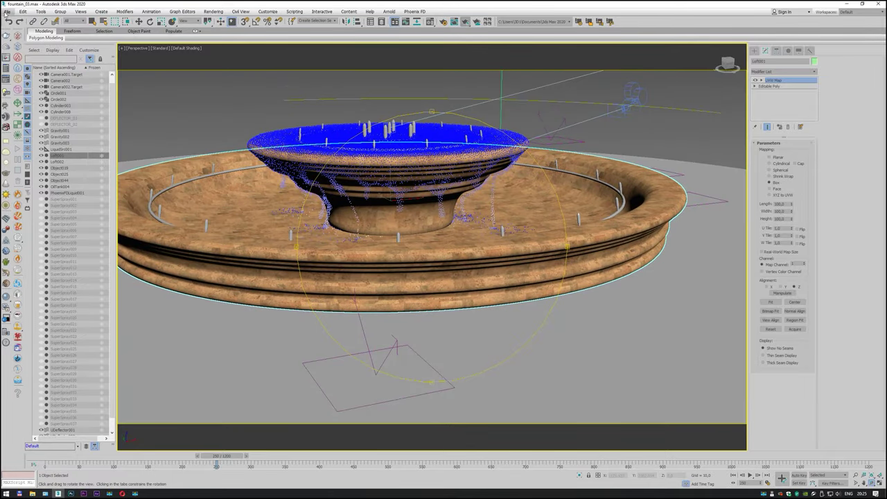
click(7, 11)
click(13, 66)
- Render a 1280×720 V-Ray test image, dismissing the Phoenix FD warning
alt+middle_drag(408, 187, 406, 192)
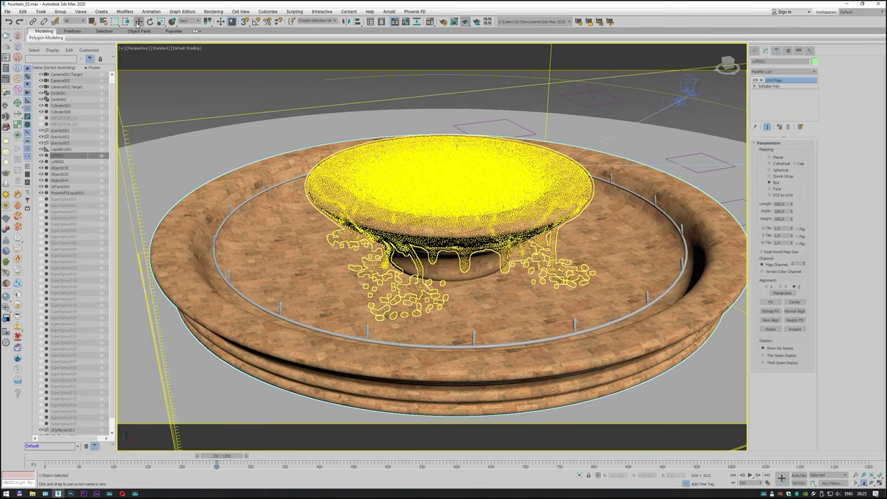
click(465, 21)
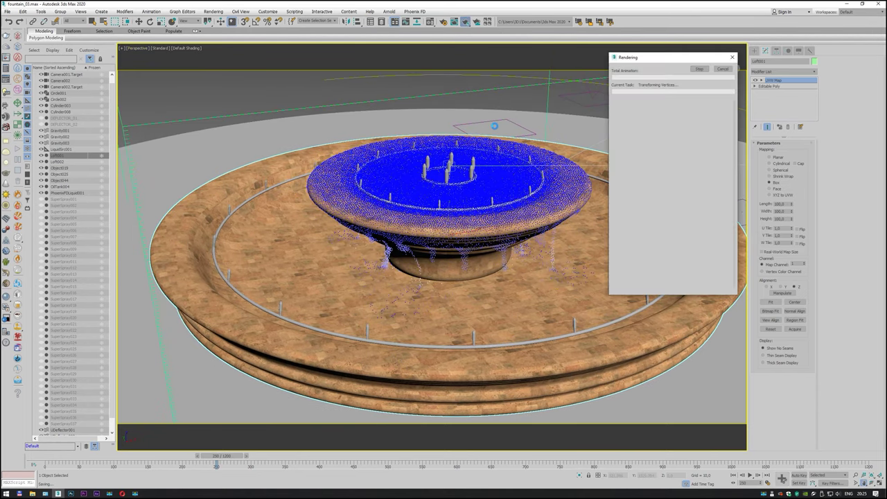
key(Return)
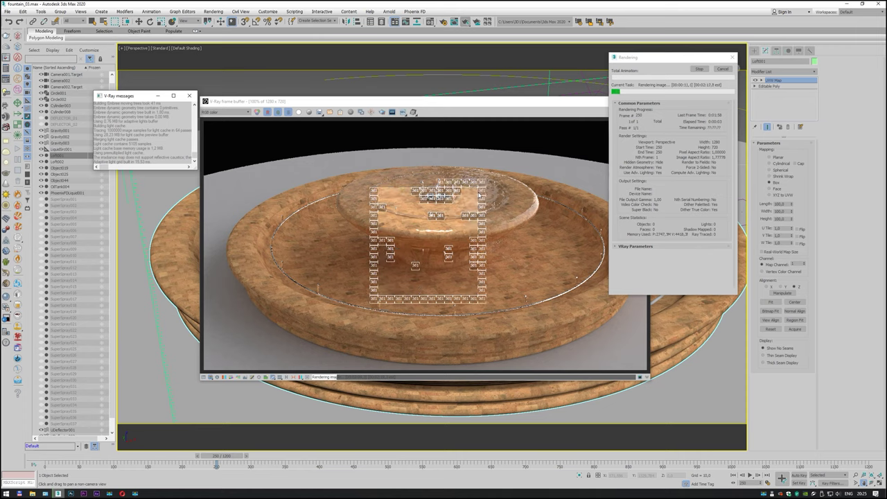
click(480, 167)
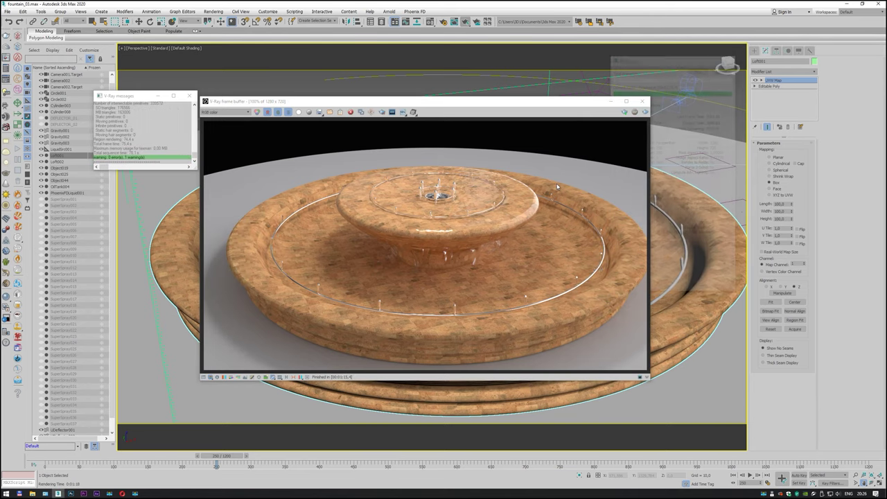
- Close the finished render window and save the scene again
click(643, 101)
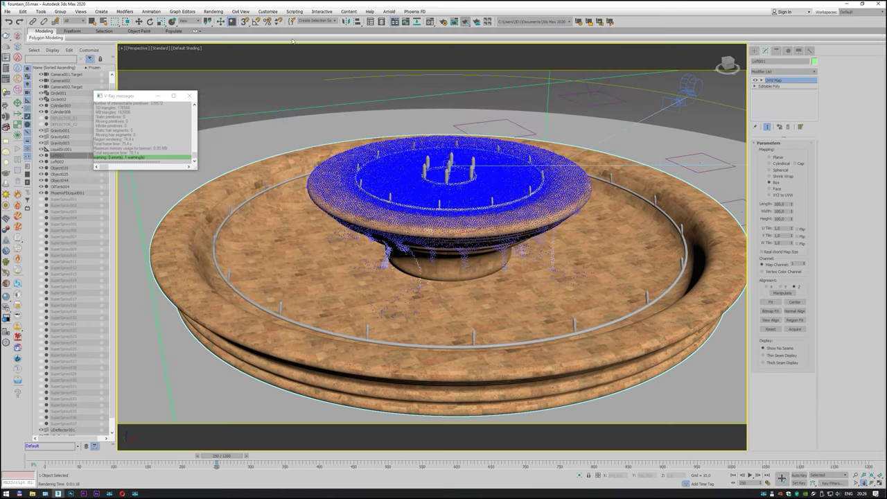
click(6, 11)
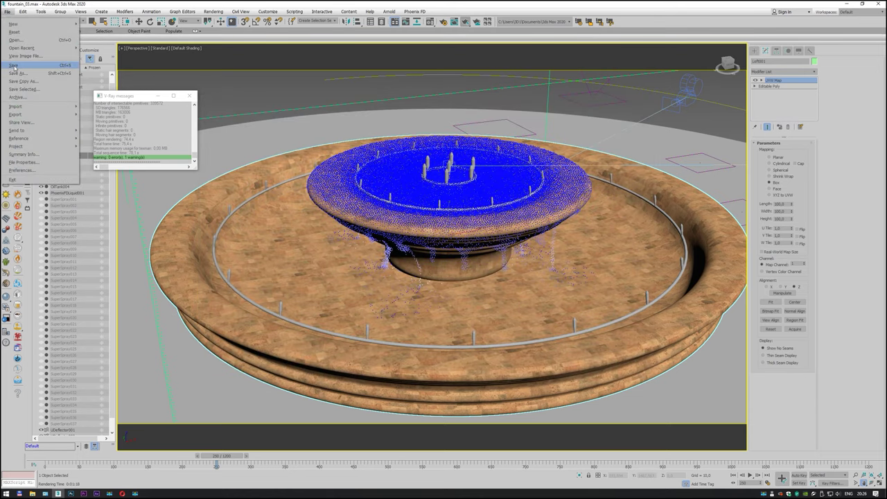
click(17, 68)
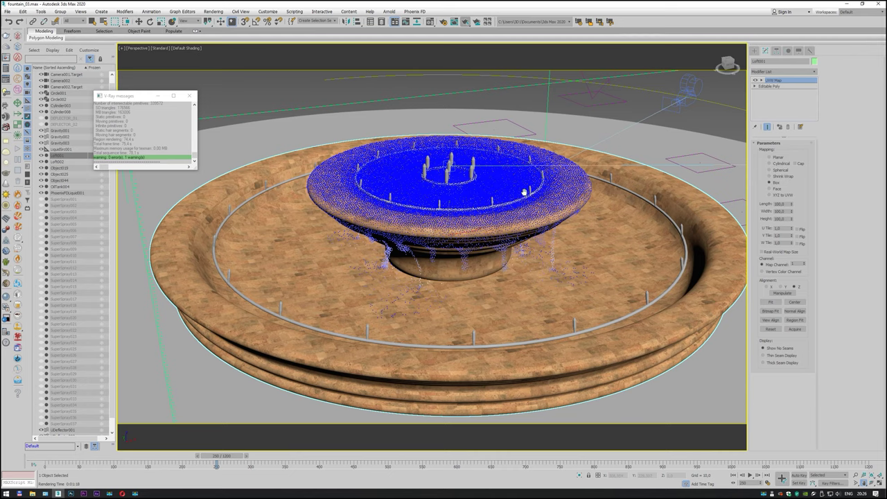
- Raise PhoenixFDLiquid001's grid resolution (three up, one down, one up) and rerun the simulation
click(61, 193)
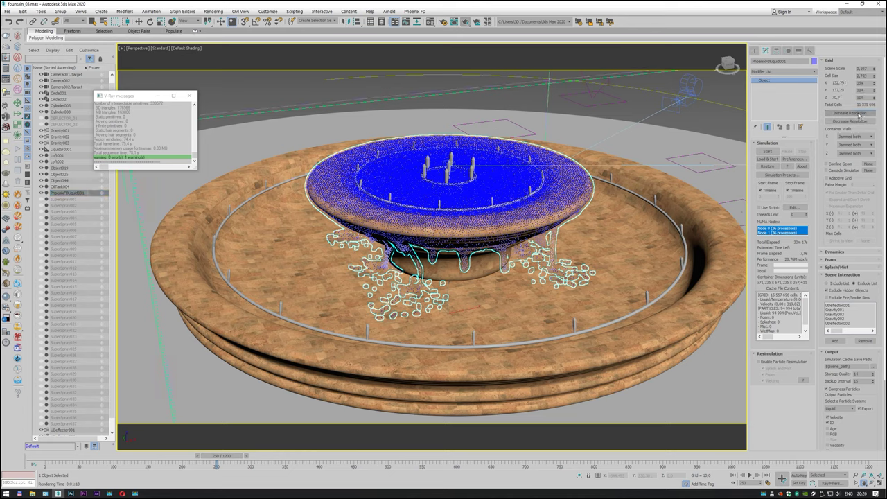
click(858, 114)
click(858, 114)
click(858, 113)
click(858, 122)
click(856, 115)
click(767, 151)
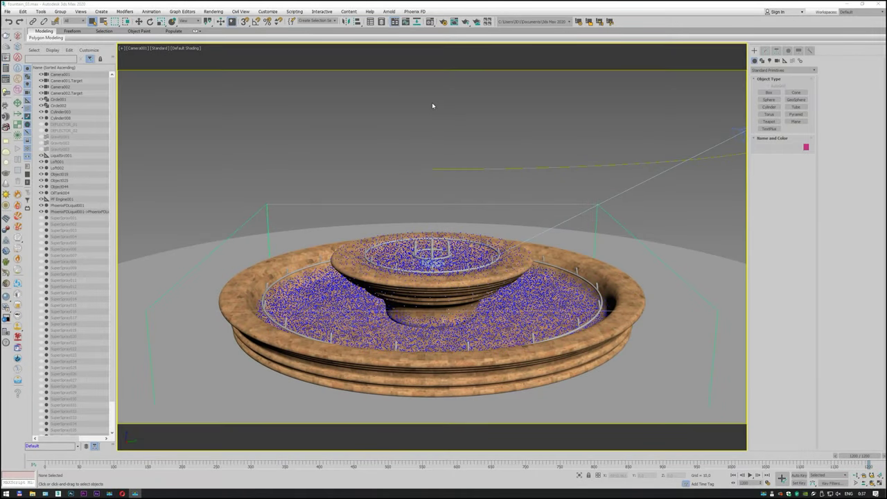
- Render frame 1200 at 1280×720 in V-Ray, then close the frame buffer
click(466, 23)
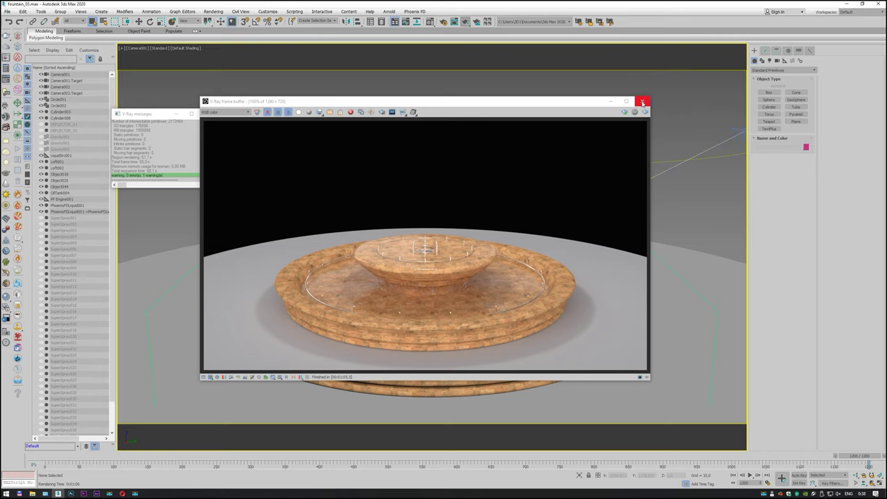
click(642, 103)
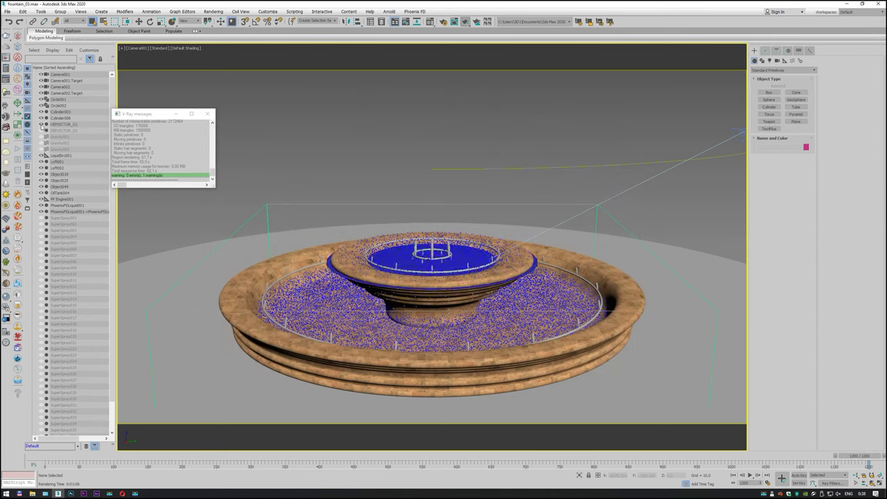
- Select DEFLECTOR_01 and show the viewport as a wireframe Front view
click(61, 125)
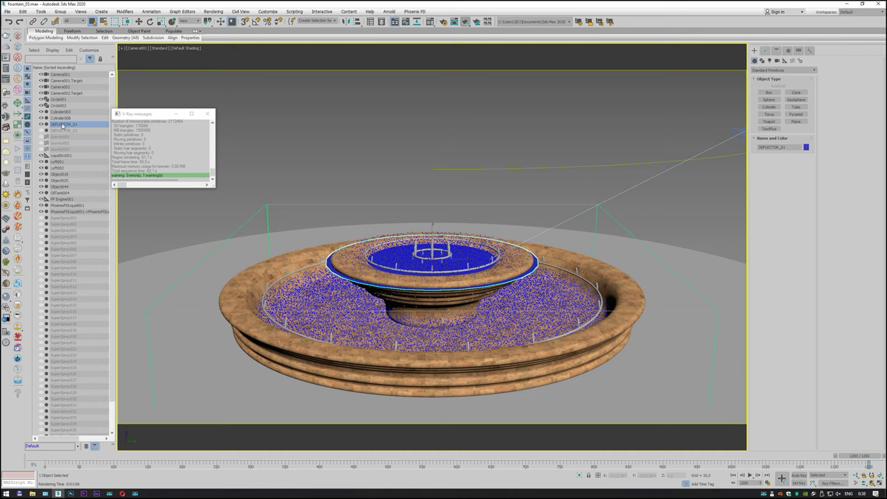
click(139, 49)
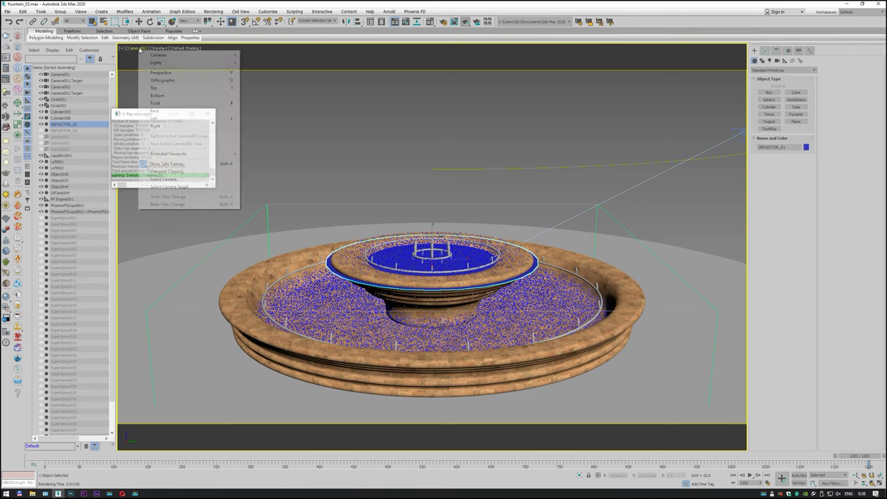
click(156, 102)
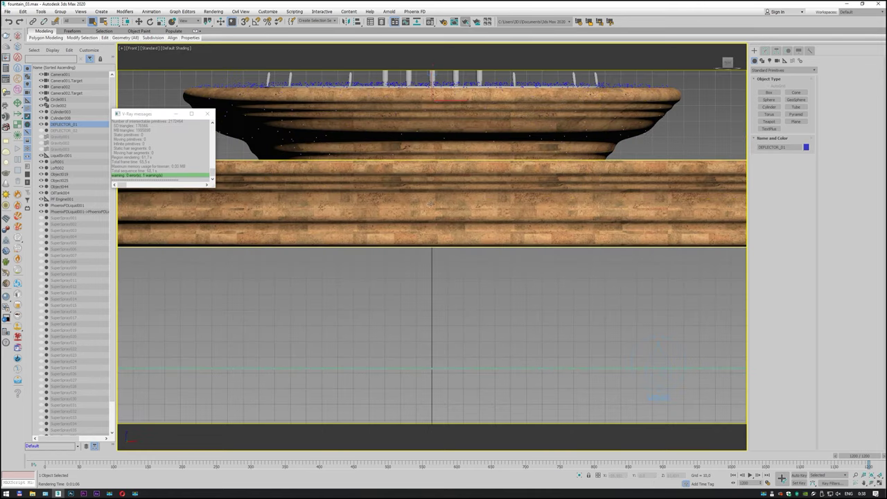
click(181, 48)
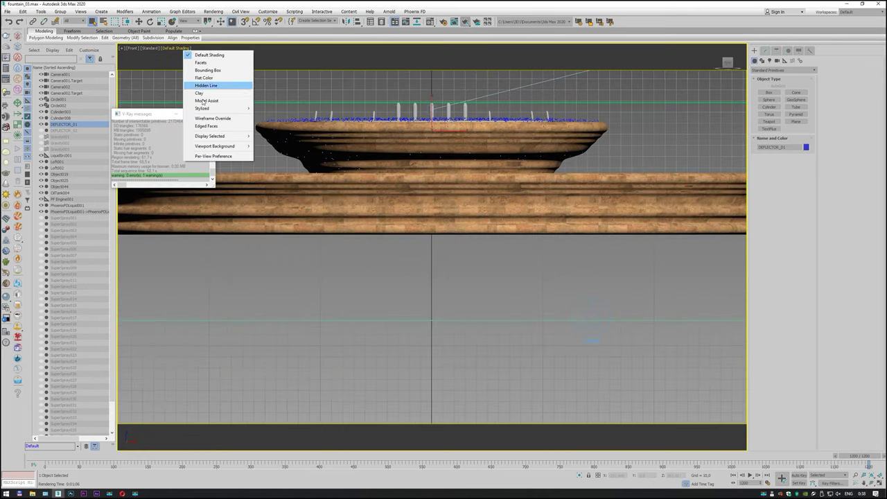
click(210, 119)
scroll(436, 118, up, 3)
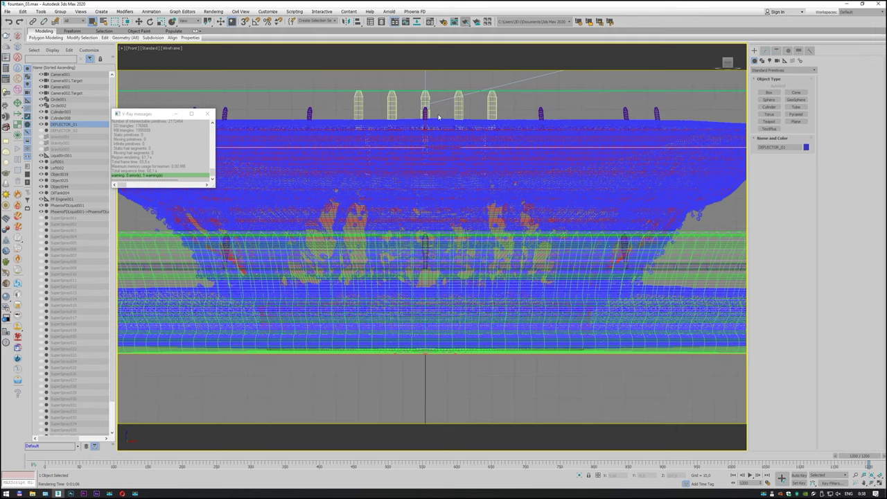
scroll(438, 117, down, 1)
- At frame 0, move DEFLECTOR_01 slightly lower
click(733, 475)
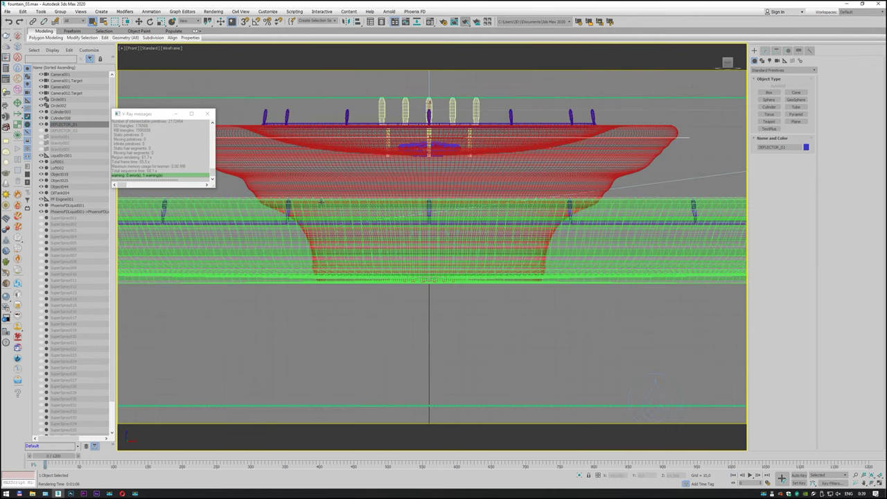
key(w)
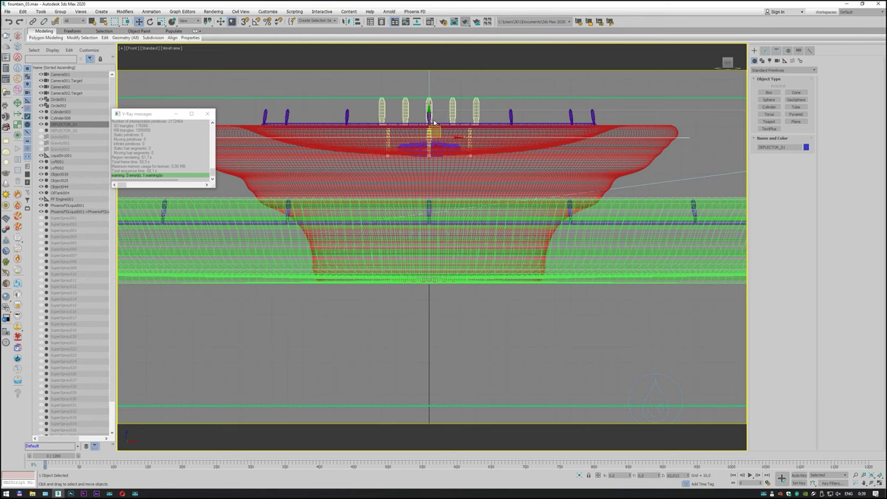
drag(429, 119, 429, 132)
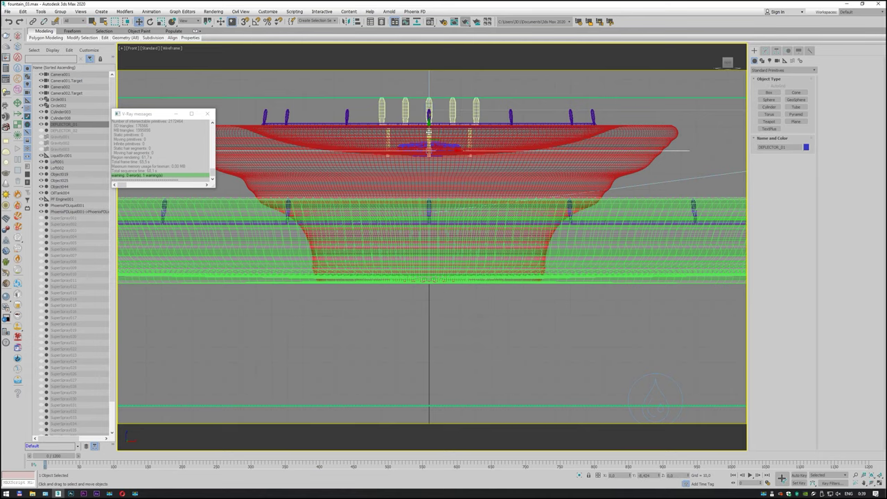
scroll(423, 153, up, 3)
scroll(419, 175, up, 2)
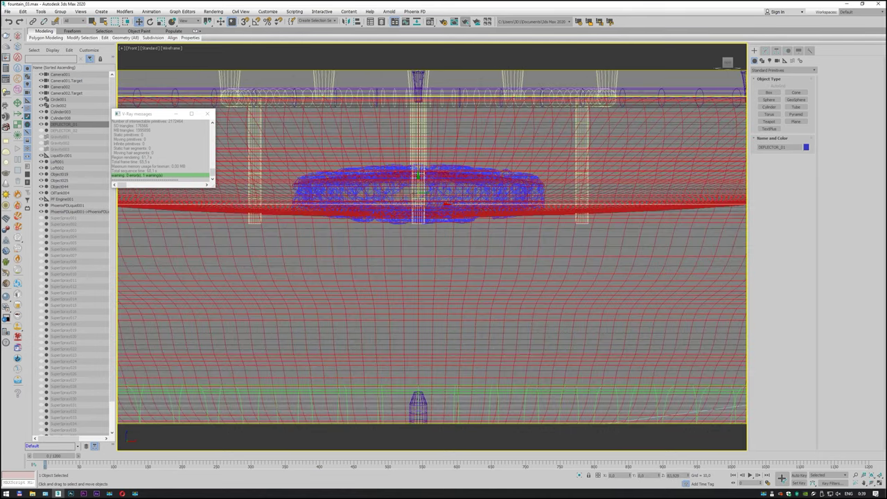
drag(418, 177, 418, 198)
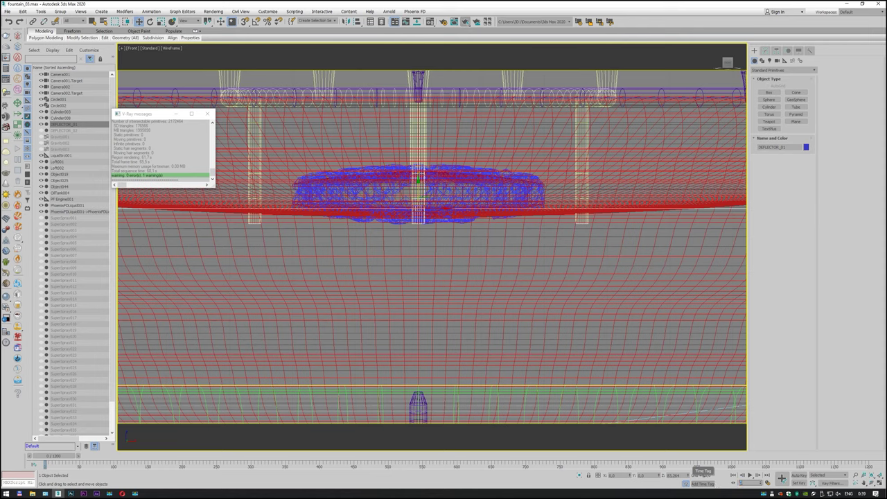
- With Auto Key on at frame 100, raise DEFLECTOR_01 up through the upper bowl
key(Return)
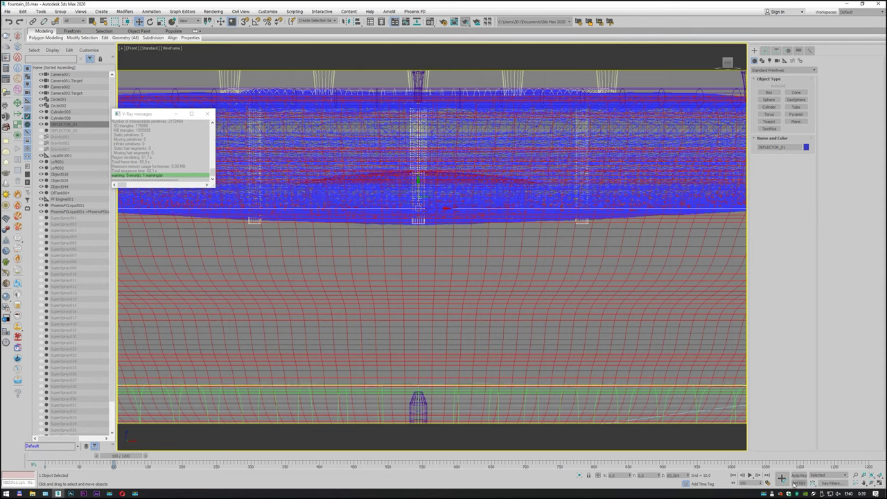
click(798, 476)
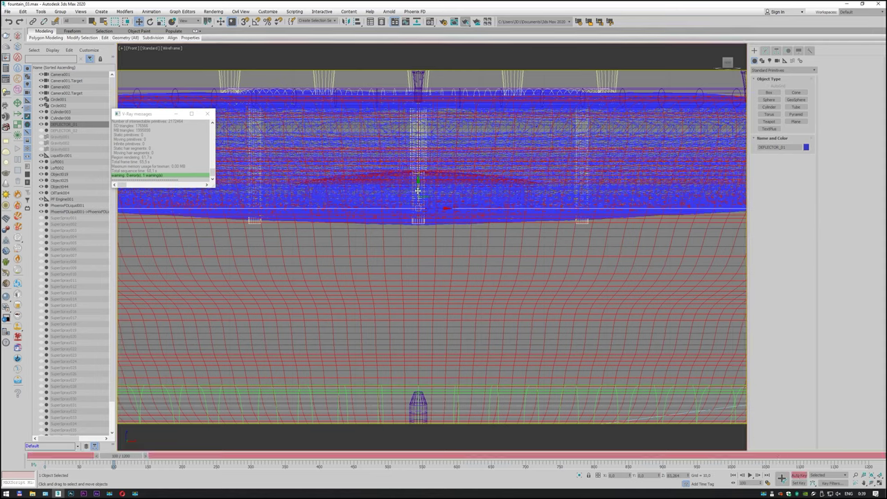
drag(418, 190, 416, 72)
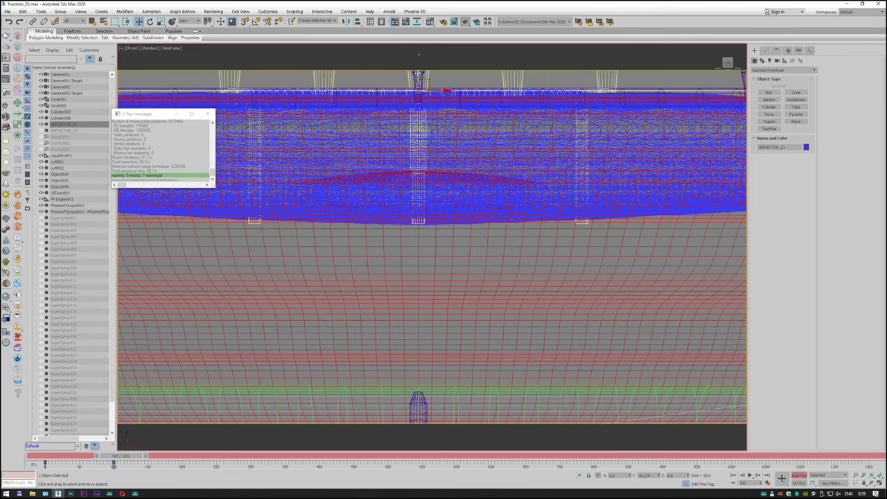
drag(418, 73, 241, 480)
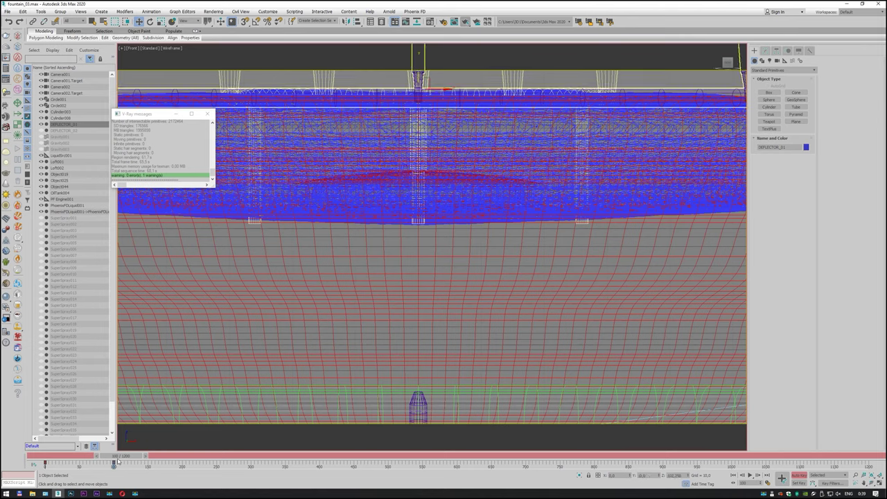
click(95, 456)
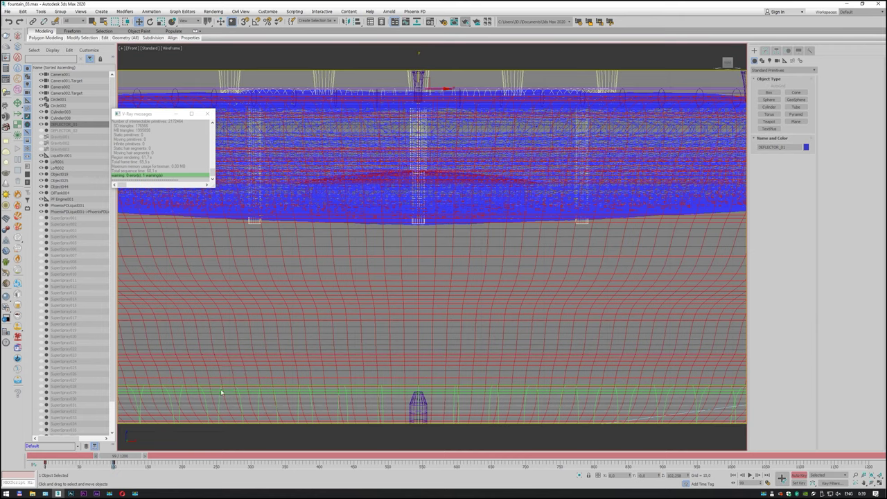
scroll(222, 392, down, 2)
scroll(222, 392, down, 4)
scroll(222, 393, down, 2)
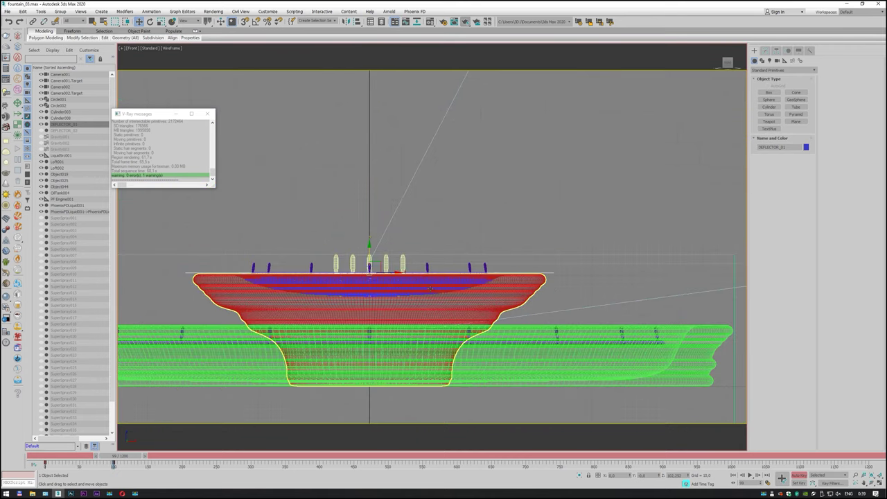
- Unhide and select DEFLECTOR_02, then move it lower in the fountain
click(41, 130)
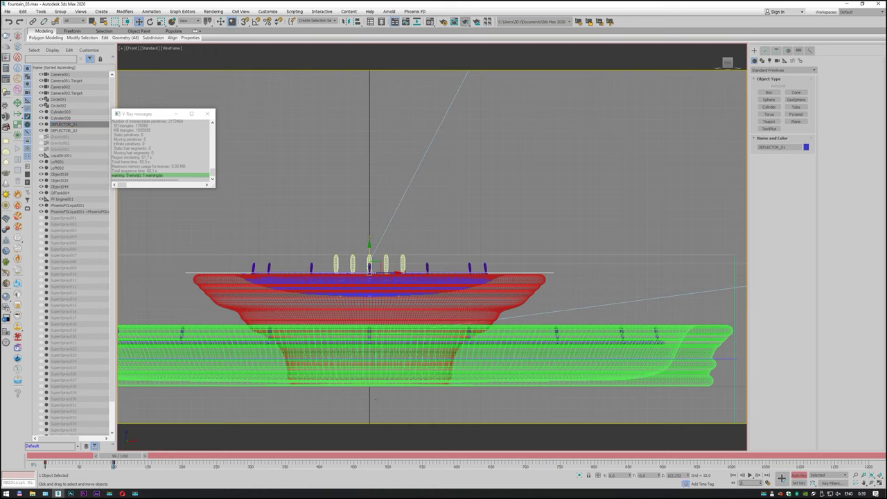
key(Return)
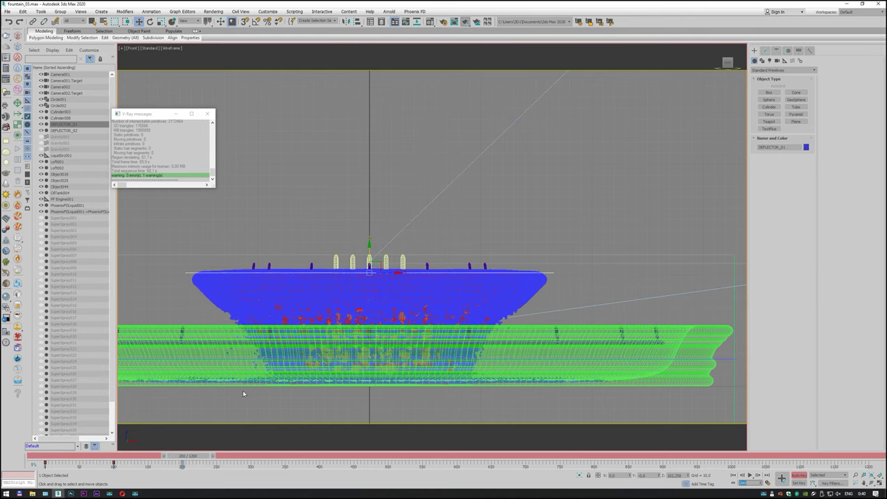
scroll(243, 390, up, 5)
scroll(295, 387, down, 3)
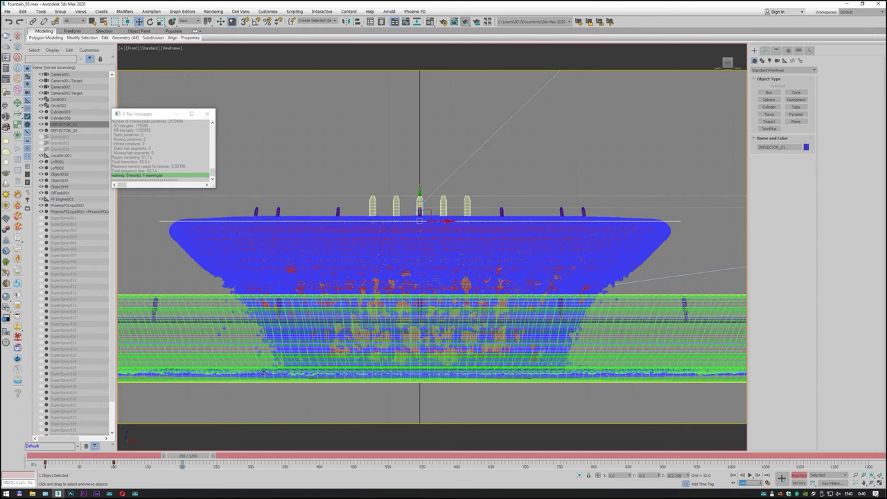
click(64, 130)
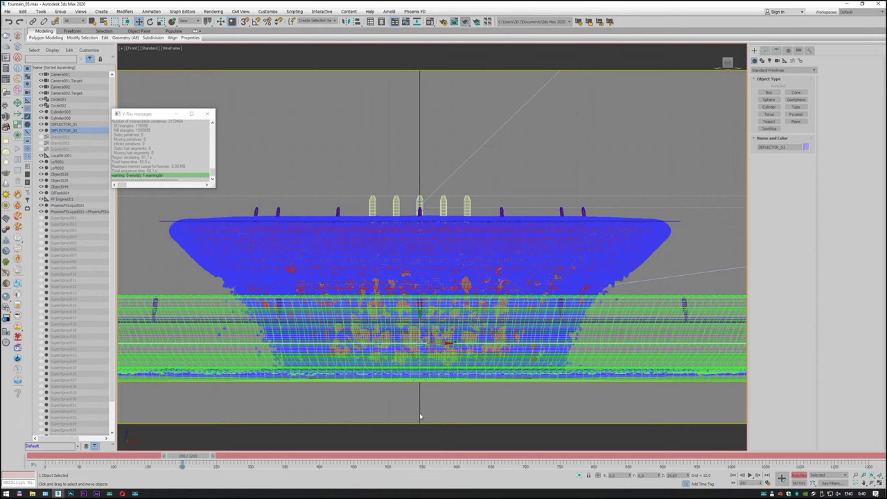
scroll(415, 415, up, 3)
scroll(406, 414, up, 1)
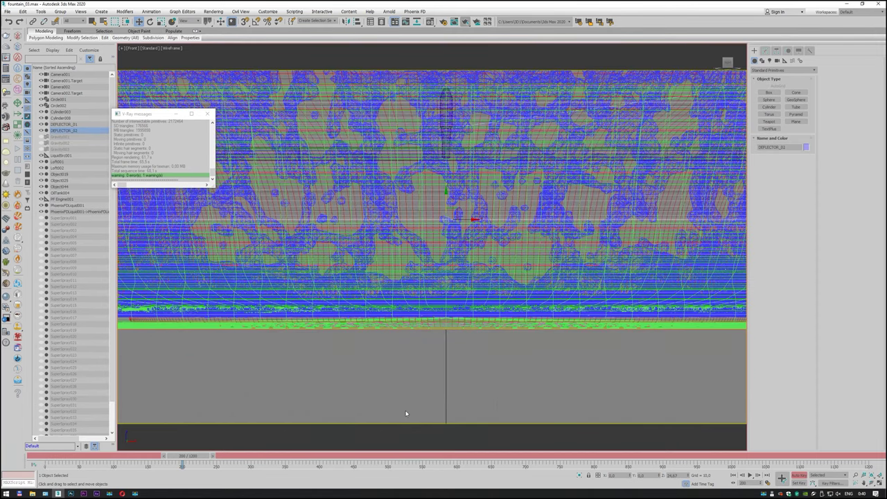
click(798, 476)
drag(446, 203, 448, 277)
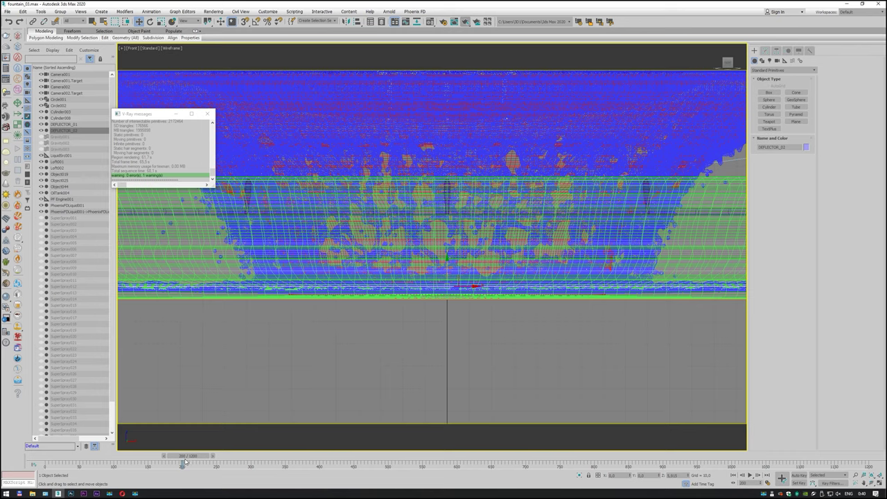
- Auto-key DEFLECTOR_02 upward at frame 1200 and shift its starting key from frame 0 to 193
click(766, 475)
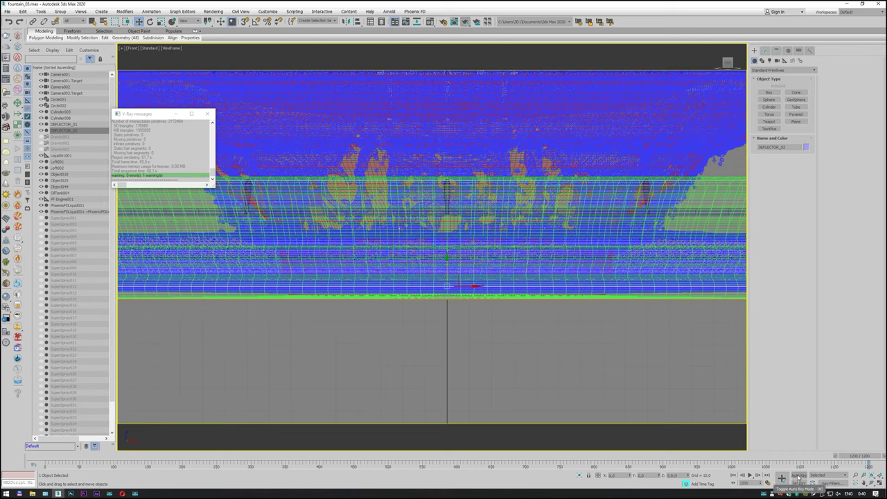
click(797, 476)
drag(452, 283, 450, 216)
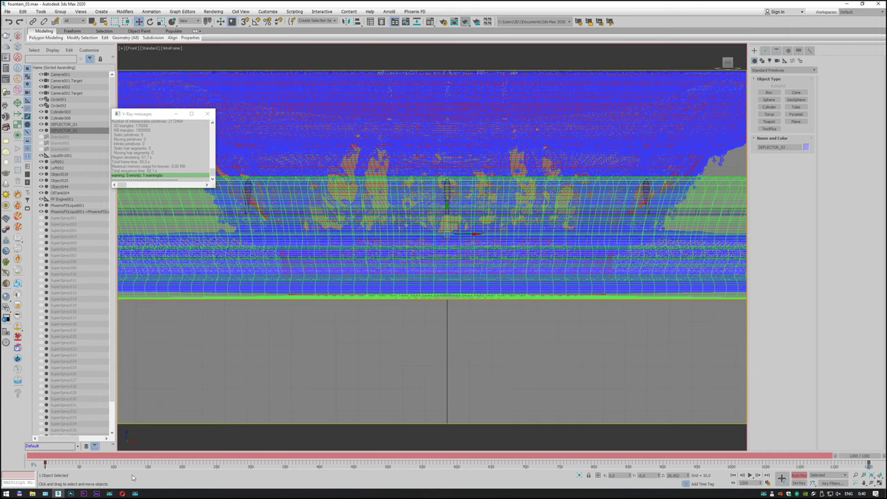
drag(43, 466, 183, 465)
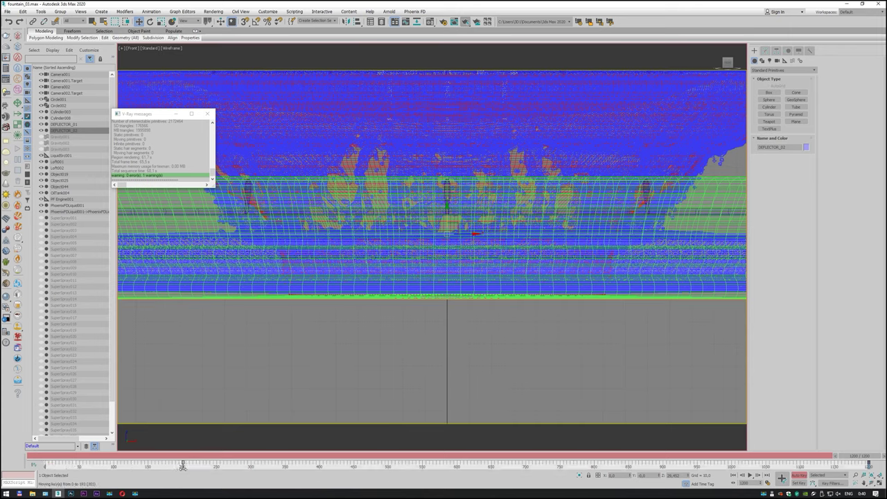
click(798, 477)
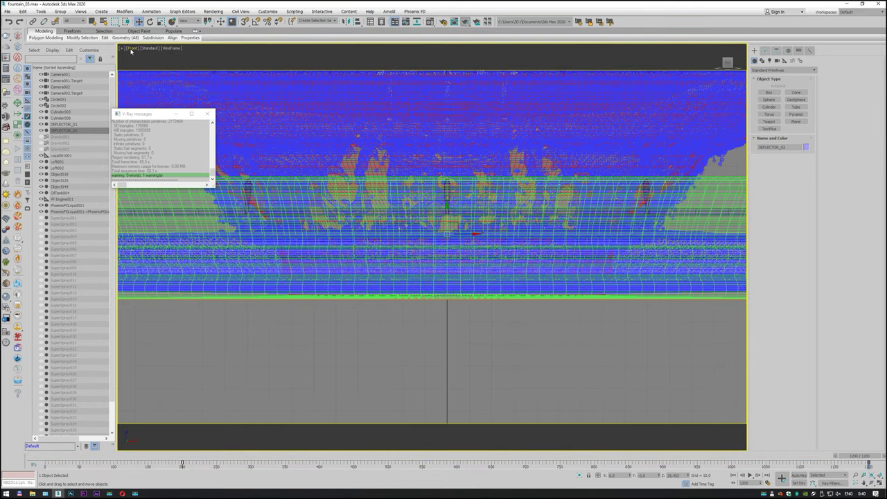
- Switch the viewport to Perspective, look down on the fountain, and use Default Shading
click(131, 49)
click(152, 72)
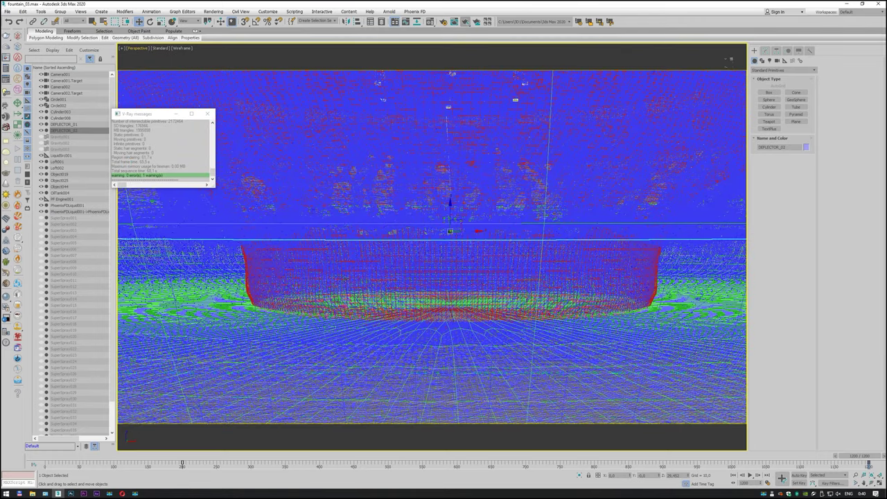
scroll(611, 317, down, 3)
scroll(611, 317, down, 5)
scroll(611, 316, down, 5)
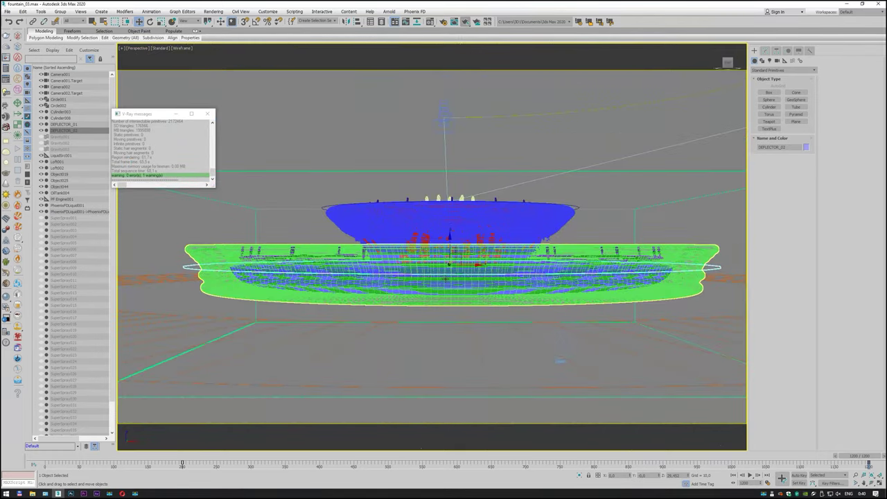
click(864, 489)
drag(443, 174, 443, 298)
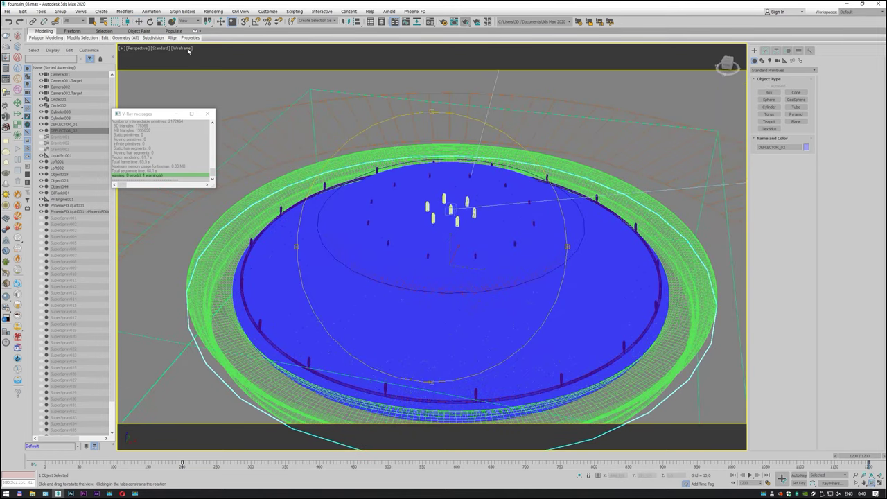
click(188, 50)
click(203, 58)
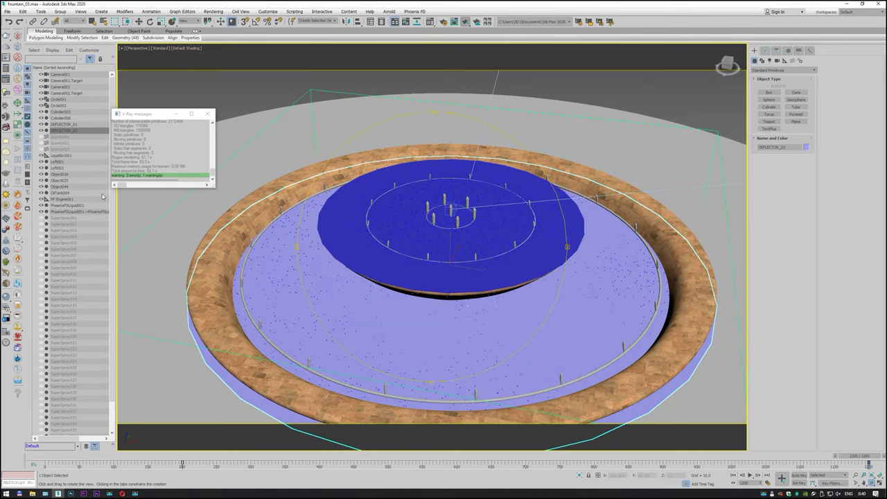
- Hide the dark-blue and light-blue deflector discs, leaving SuperSpray001 hidden
click(41, 131)
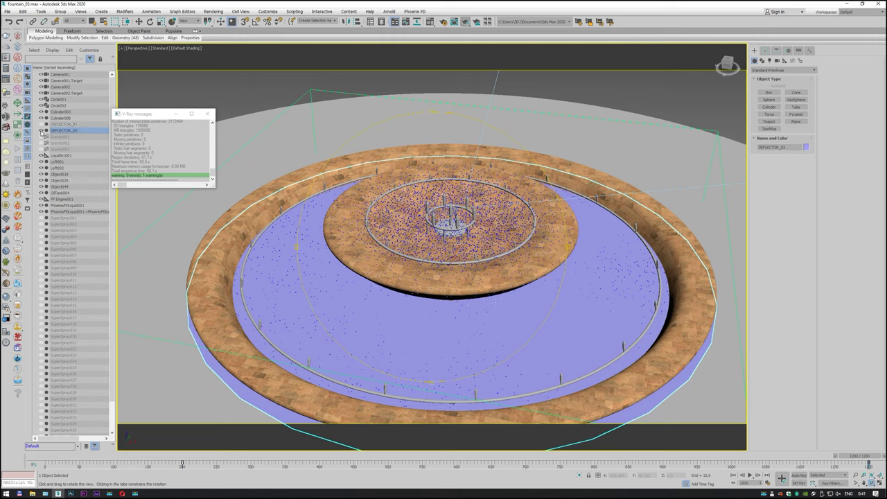
click(41, 131)
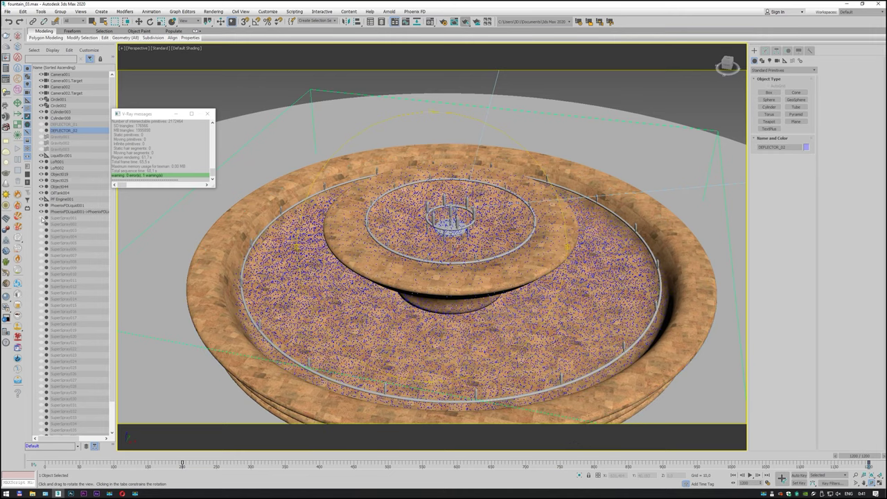
click(43, 219)
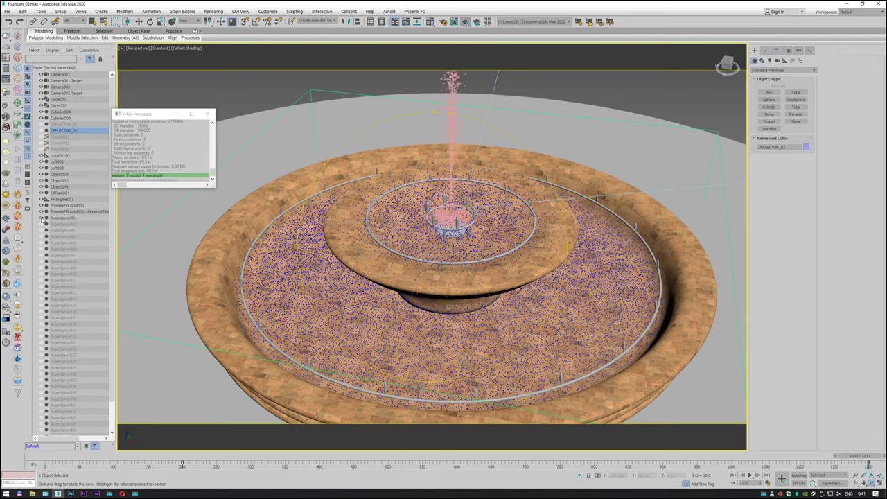
click(42, 219)
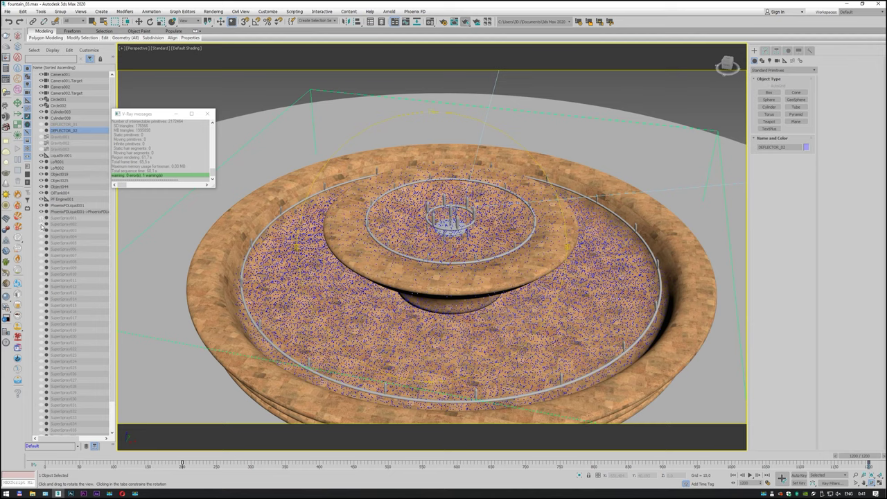
- Unhide the SuperSpray002, 003, 004, 006 and 007 jets and recentre the view on the fountain
click(42, 224)
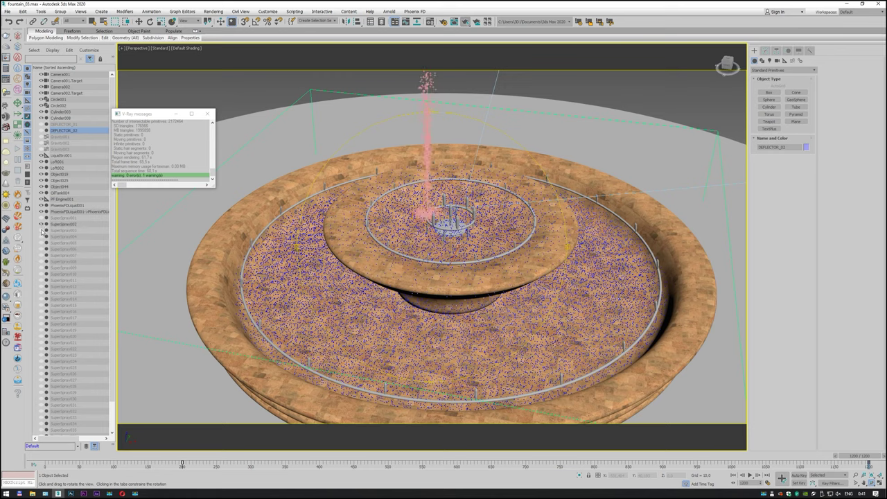
click(42, 230)
click(42, 237)
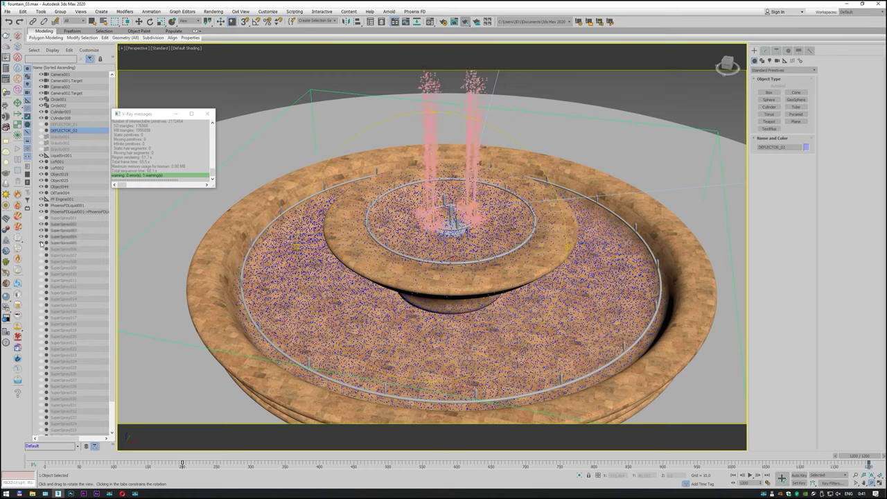
click(42, 250)
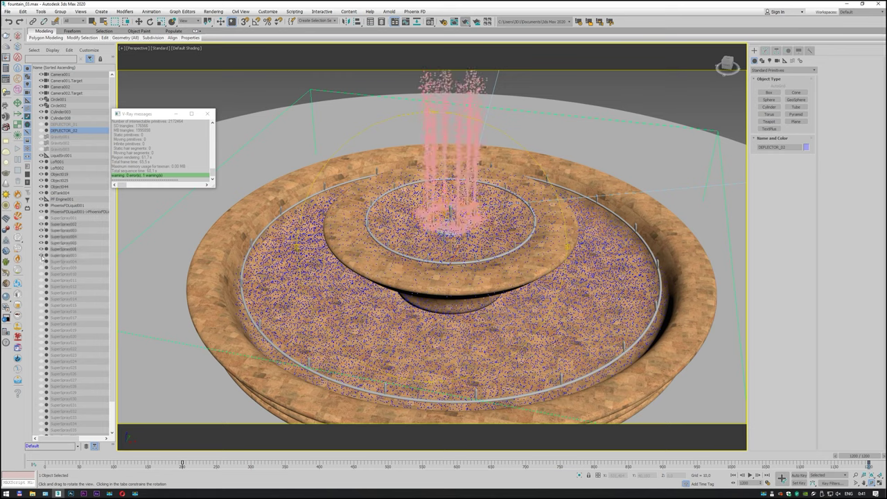
click(43, 255)
mouse_move(412, 248)
mouse_down()
mouse_move(440, 207)
mouse_move(440, 253)
mouse_move(425, 241)
mouse_up()
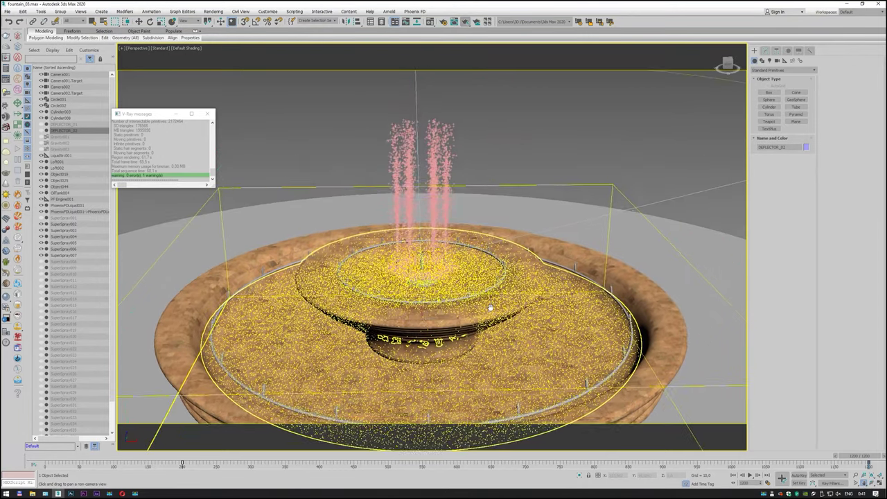
middle_drag(251, 52, 217, 83)
right_click(217, 83)
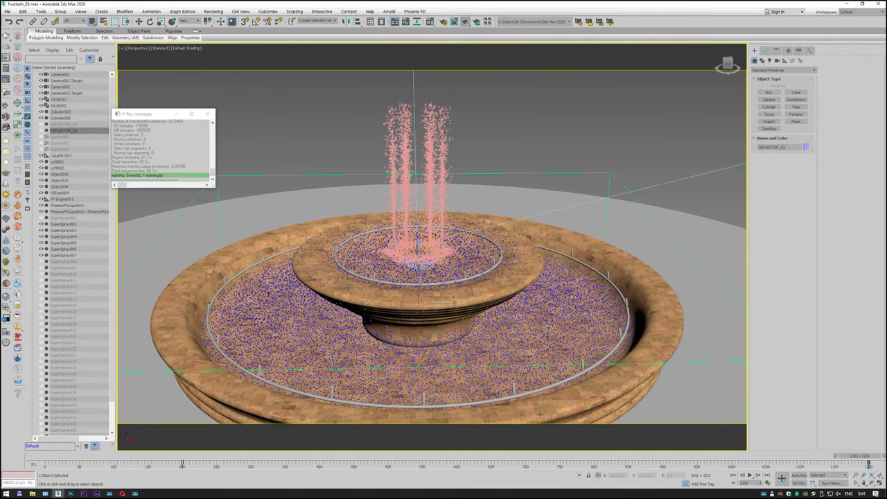
- At frame 80, set SuperSpray002's Particle Timing Emit Start to 100
click(744, 482)
text(80)
key(Return)
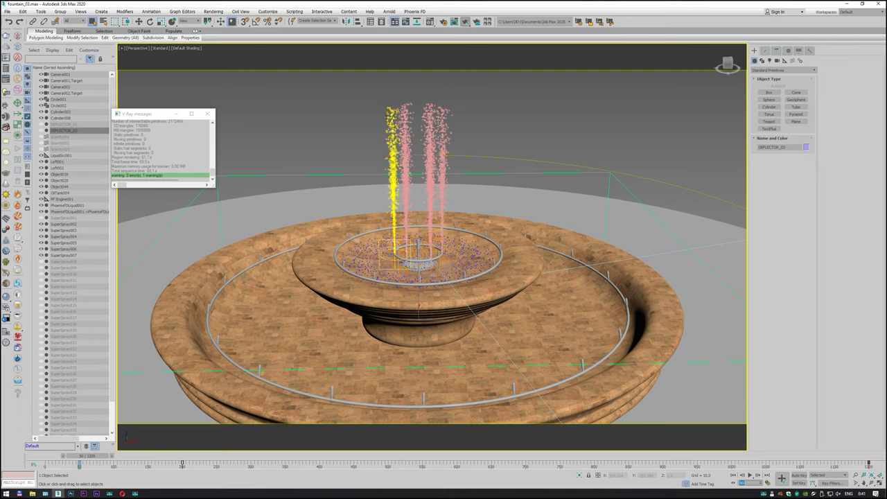
click(392, 160)
click(765, 51)
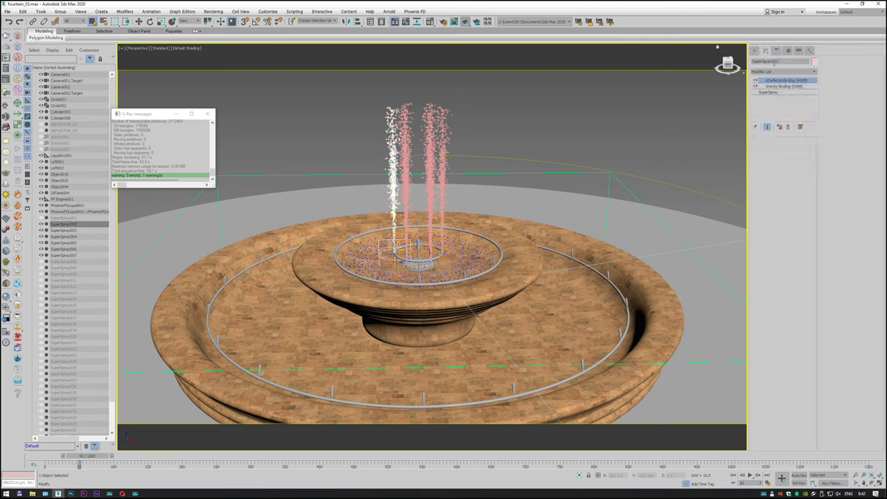
click(767, 92)
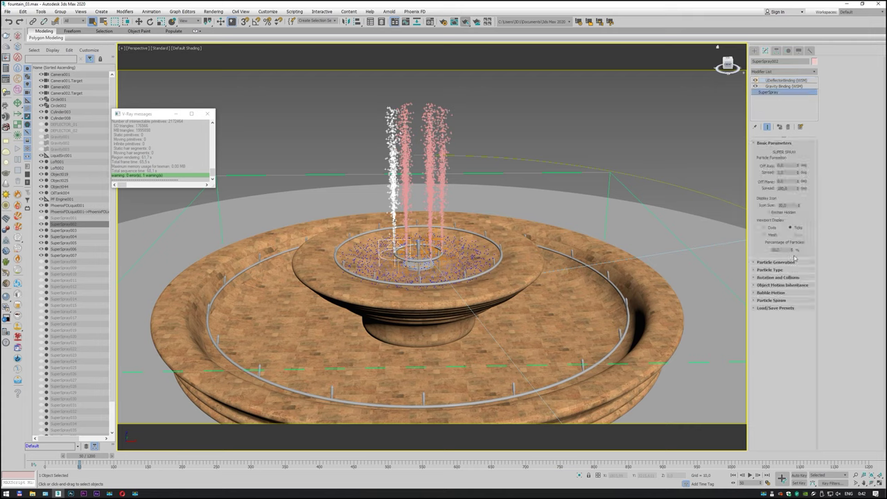
click(777, 262)
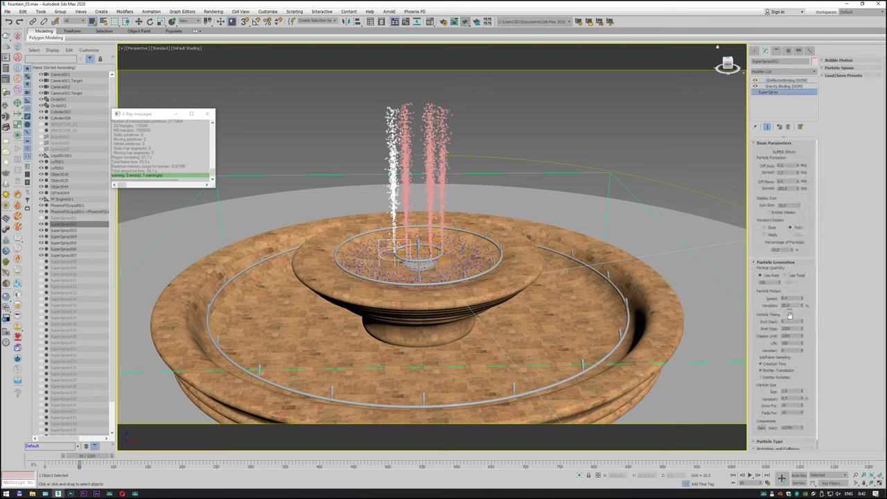
double_click(790, 322)
text(100)
key(Return)
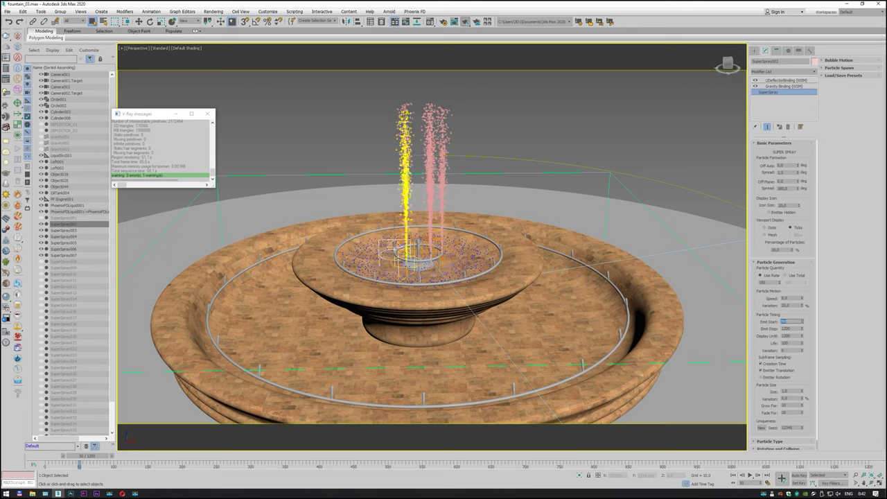
- Edit the Emit Start values of SuperSpray004, SuperSpray007 and SuperSpray006 to delay their emission
click(64, 237)
click(770, 92)
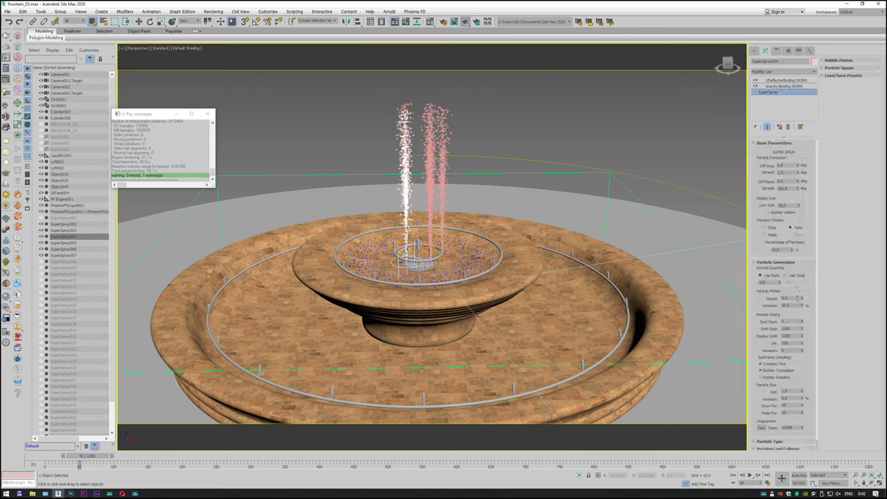
double_click(794, 322)
text(-)
click(63, 255)
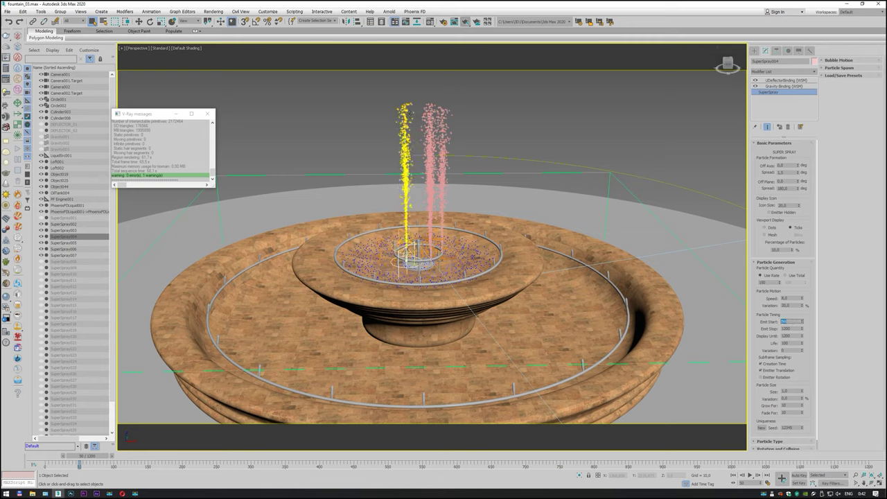
click(769, 92)
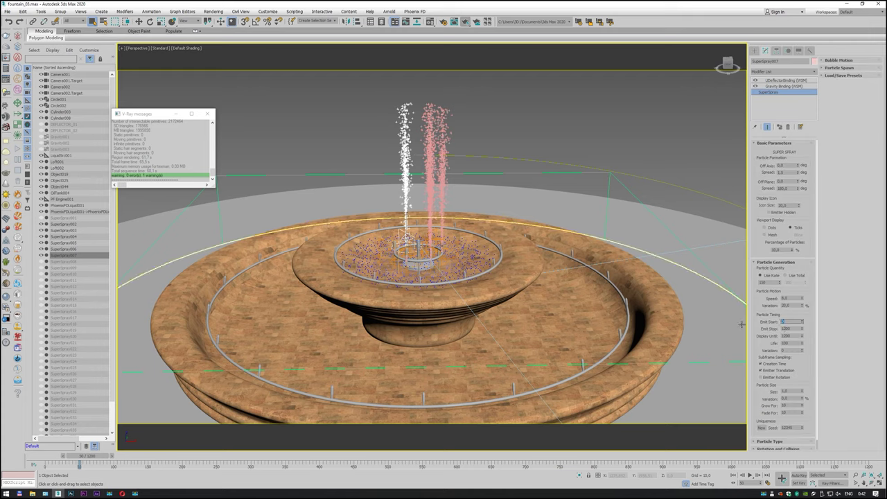
double_click(785, 321)
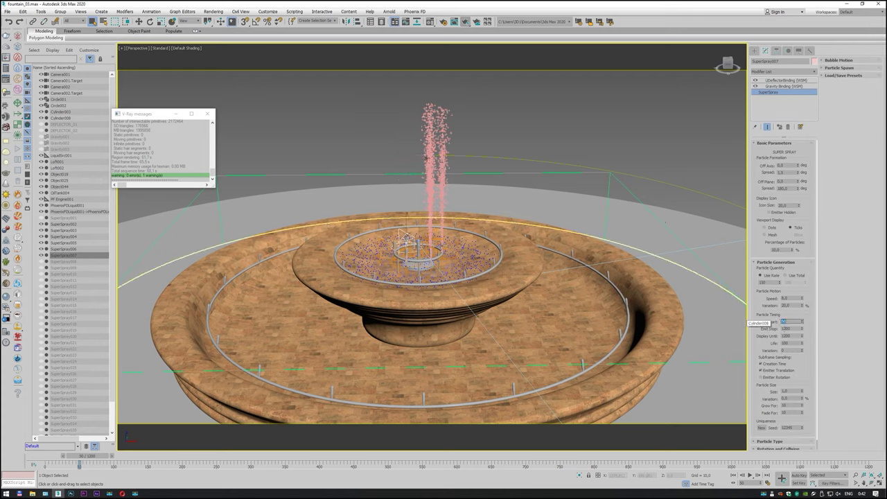
click(426, 159)
click(769, 92)
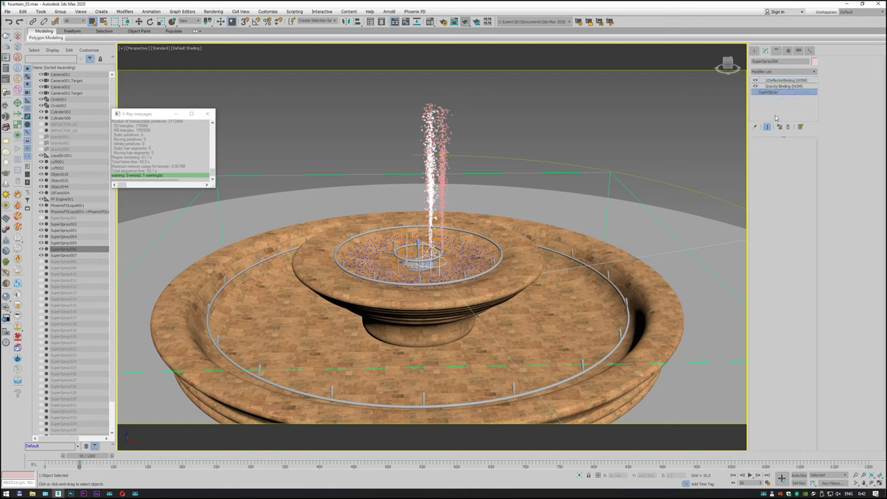
double_click(786, 322)
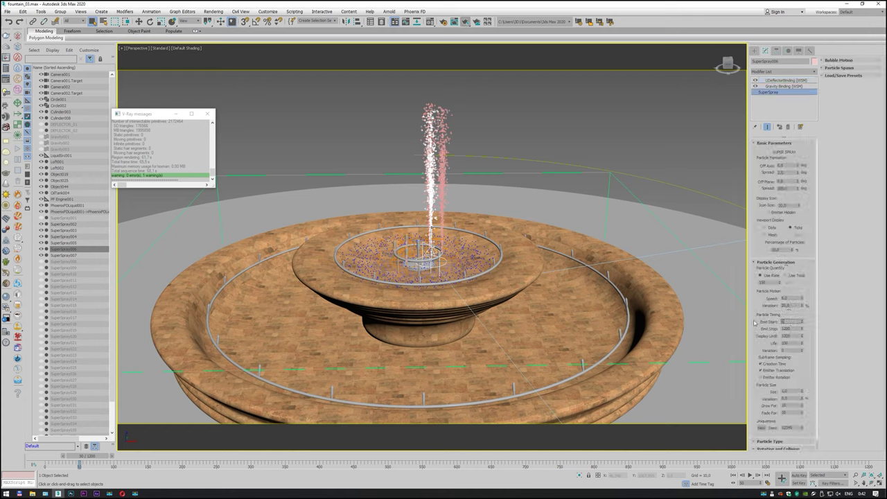
key(Return)
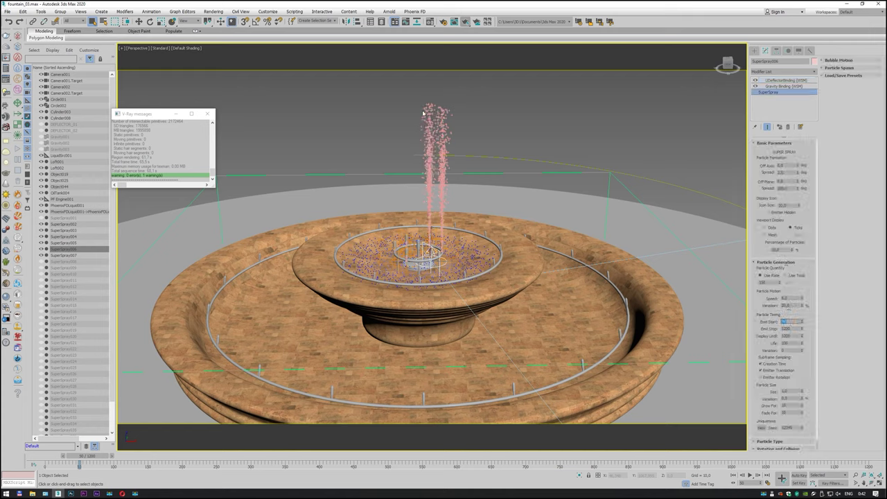
- Set Emit Start to 100 for SuperSpray005 and SuperSpray003
click(429, 235)
click(769, 92)
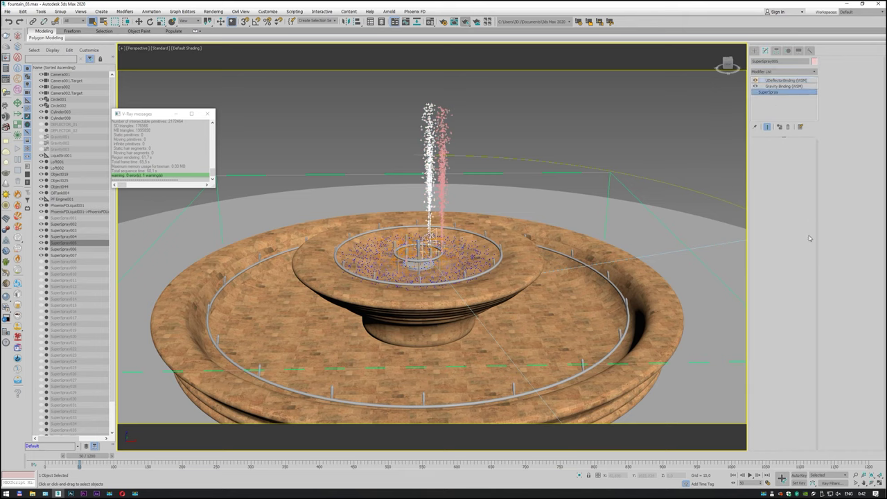
double_click(794, 321)
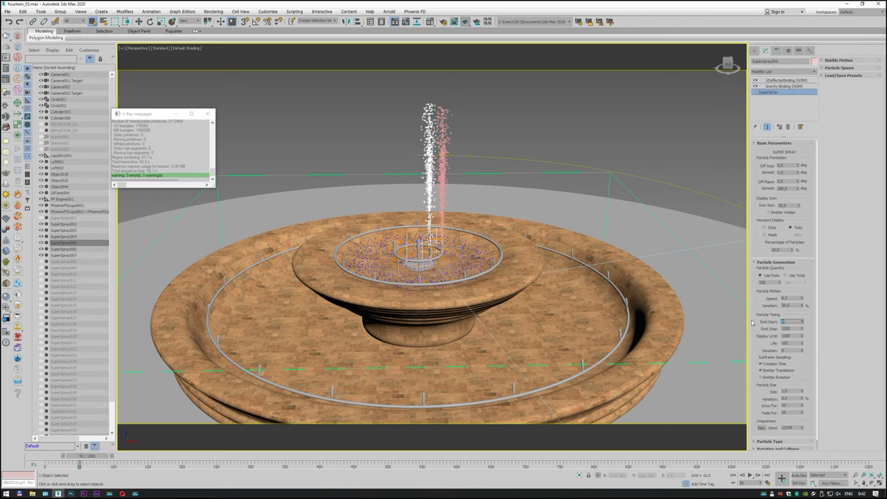
text(100)
key(Return)
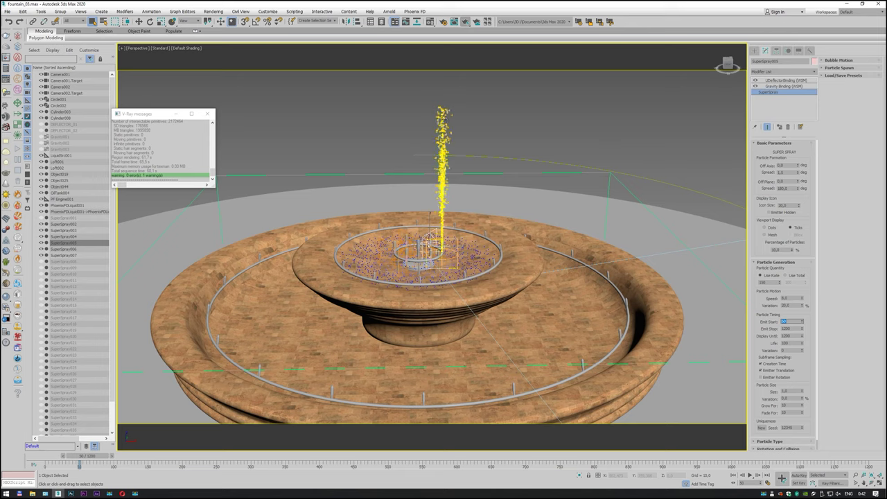
click(442, 173)
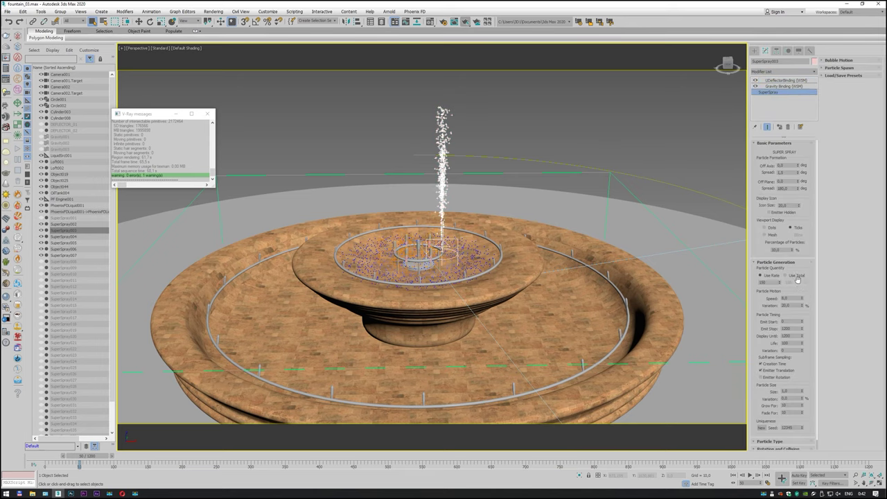
double_click(777, 321)
text(100)
key(Return)
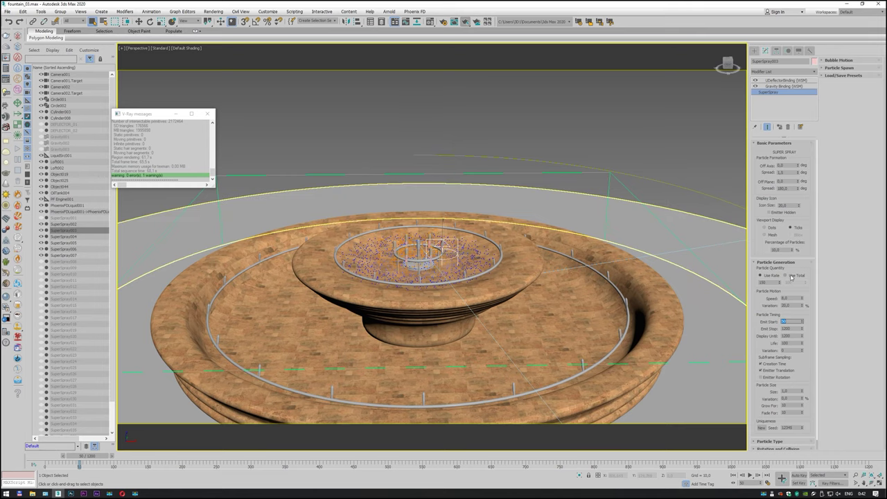
- Orbit and zoom in for an angled view of the fountain's nozzle rings
alt+middle_drag(441, 244, 445, 279)
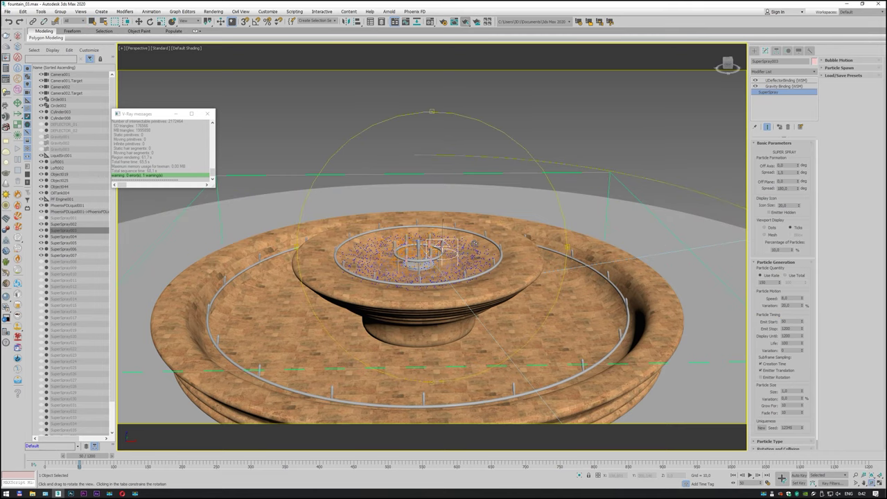
scroll(445, 279, up, 2)
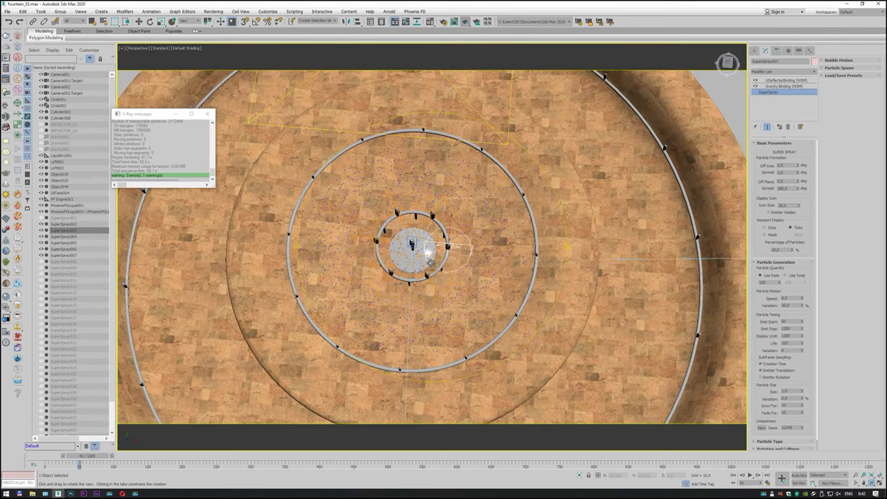
scroll(440, 263, up, 2)
scroll(435, 247, up, 2)
alt+middle_drag(436, 247, 444, 212)
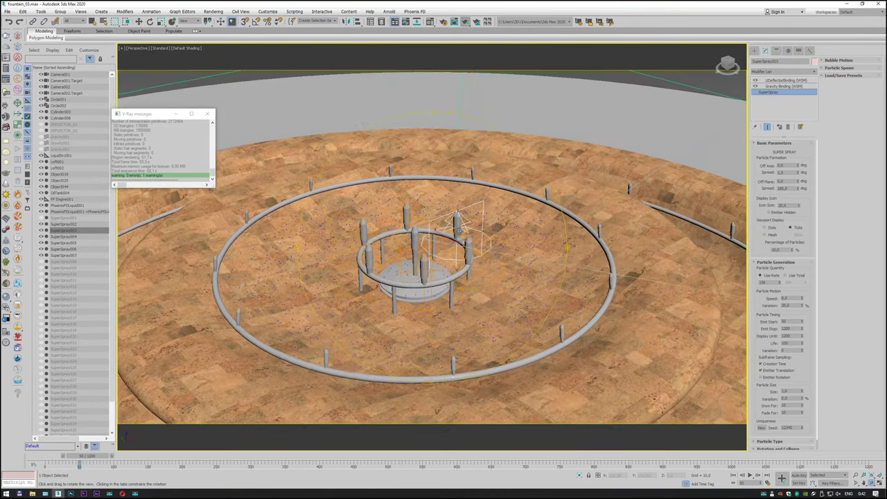
scroll(443, 211, up, 1)
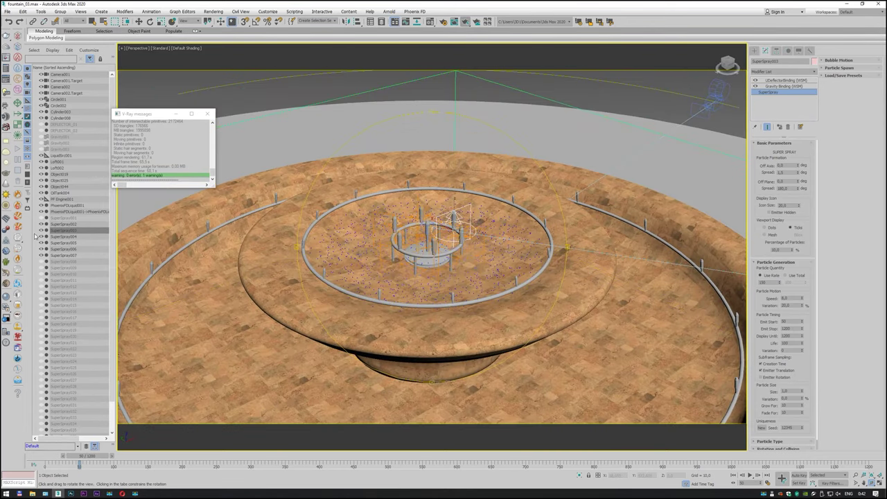
- Hide SuperSpray002, 004, 005, 006 and 007 in the Scene Explorer
click(41, 225)
click(41, 237)
click(41, 243)
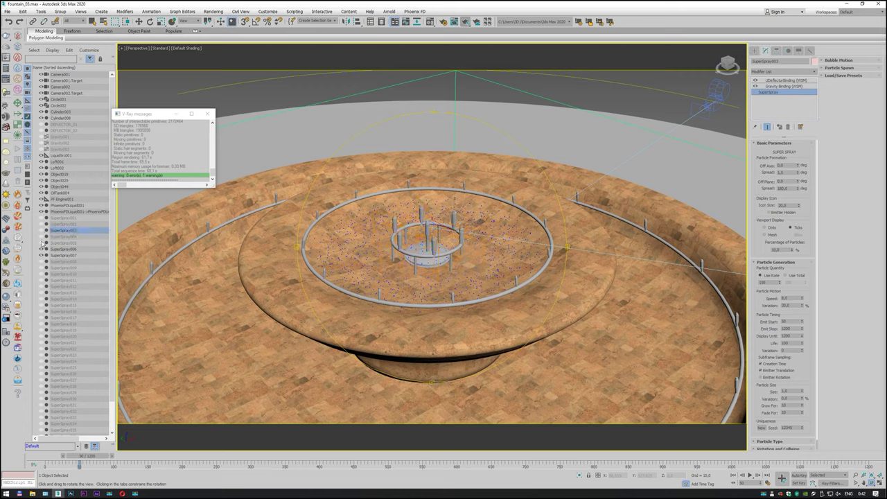
click(42, 249)
click(41, 255)
- Unhide the SuperSpray008 through SuperSpray017 arching jets
click(69, 262)
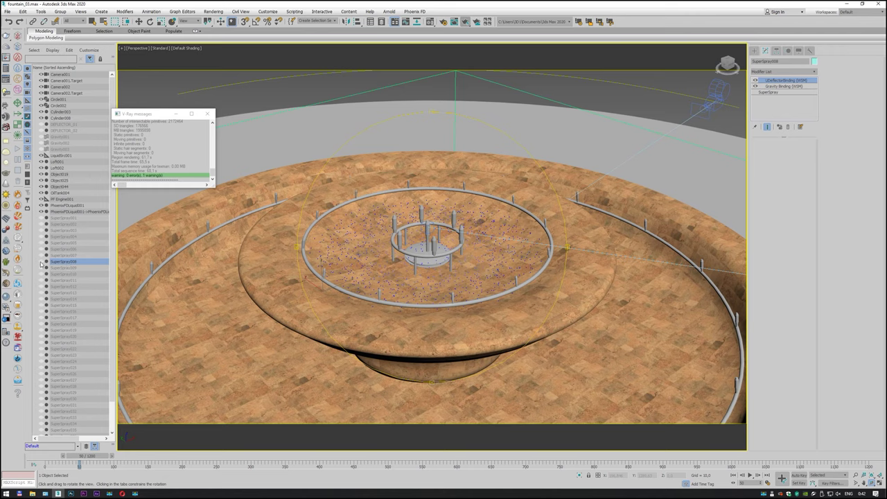
click(41, 262)
click(42, 268)
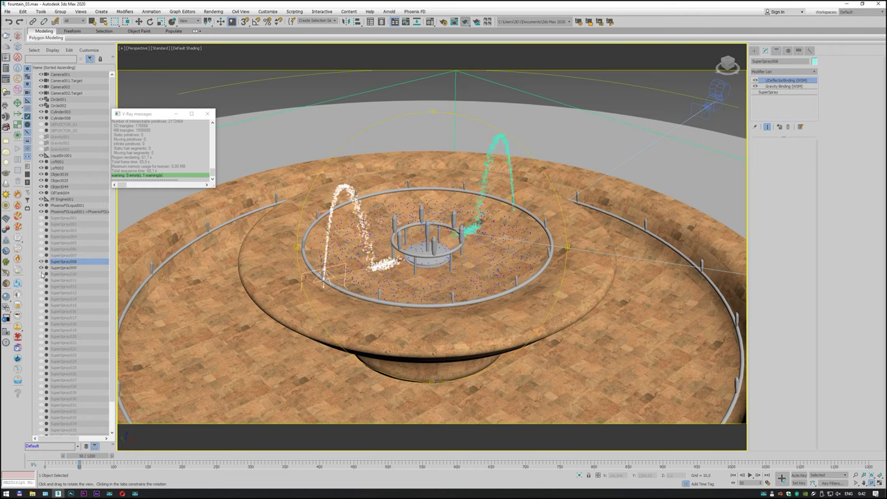
click(43, 274)
click(42, 280)
click(42, 286)
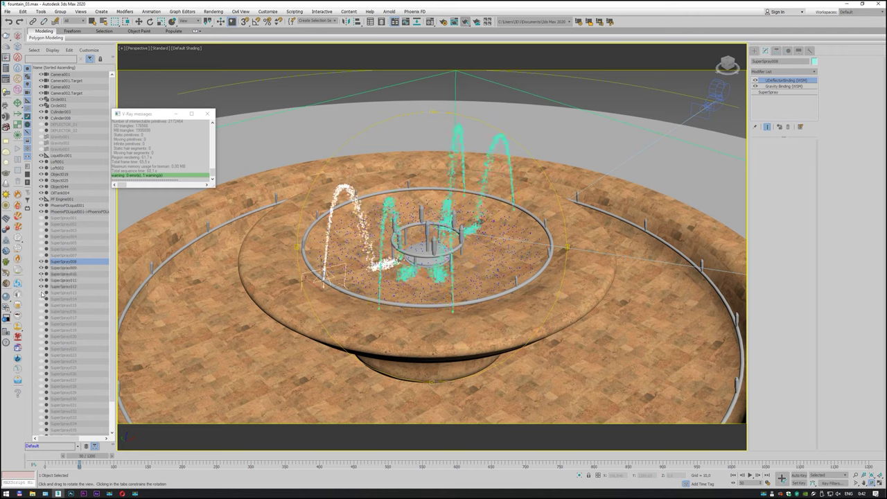
click(42, 292)
click(42, 299)
click(43, 305)
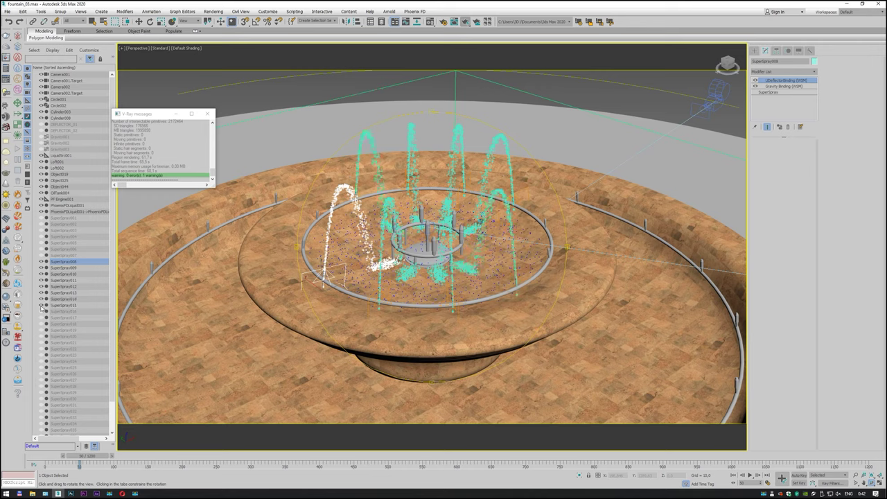
click(42, 311)
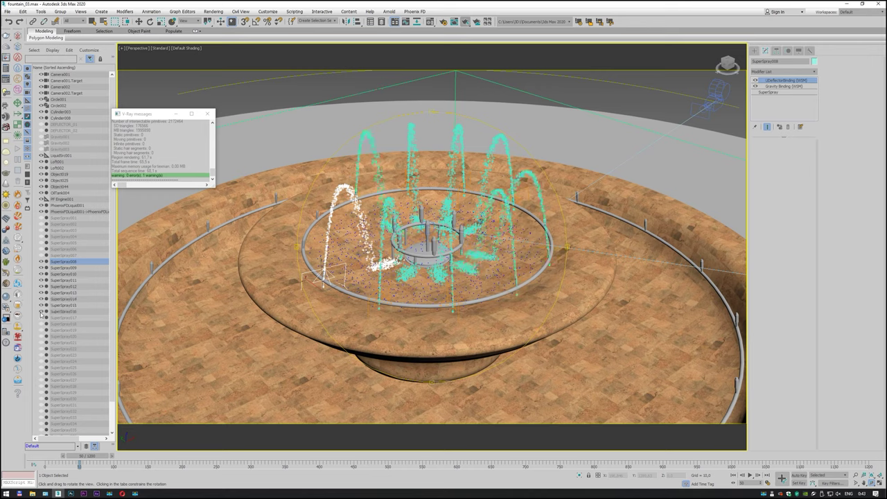
click(42, 317)
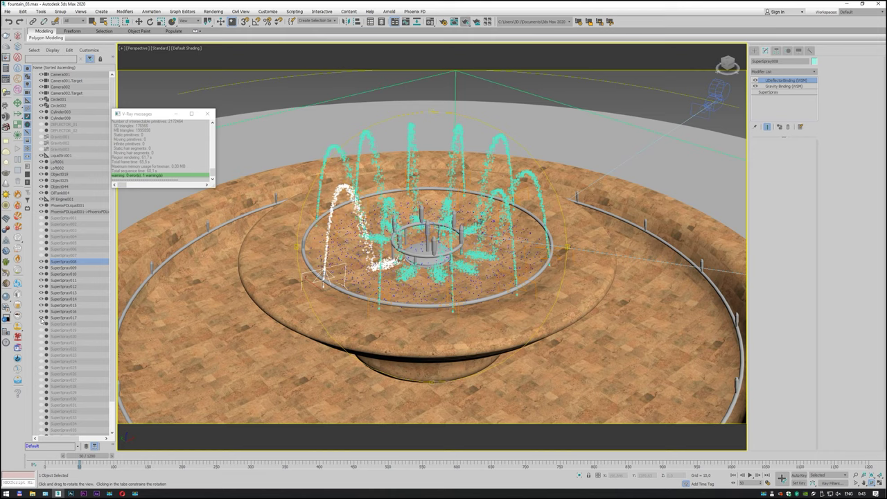
- Unhide SuperSpray018 and 019 and preview the jet ring from above at frame 100
mouse_move(451, 242)
mouse_down()
mouse_move(451, 260)
mouse_move(199, 306)
mouse_up()
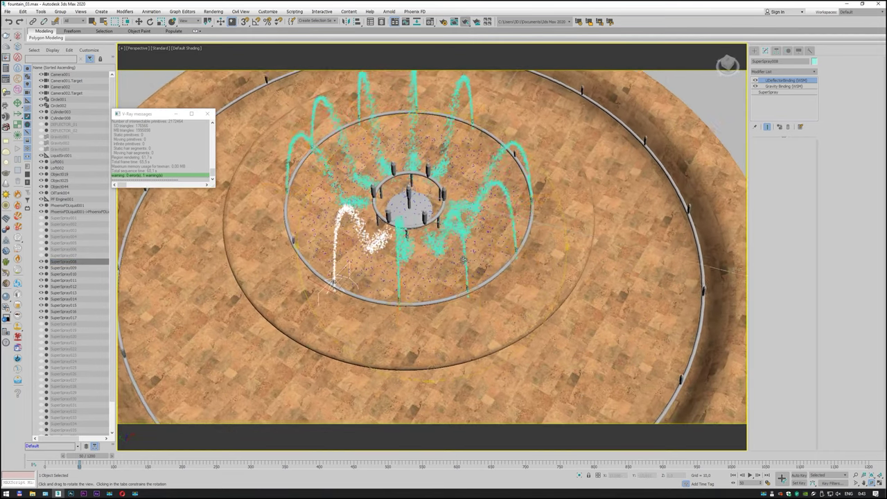
click(42, 324)
click(42, 330)
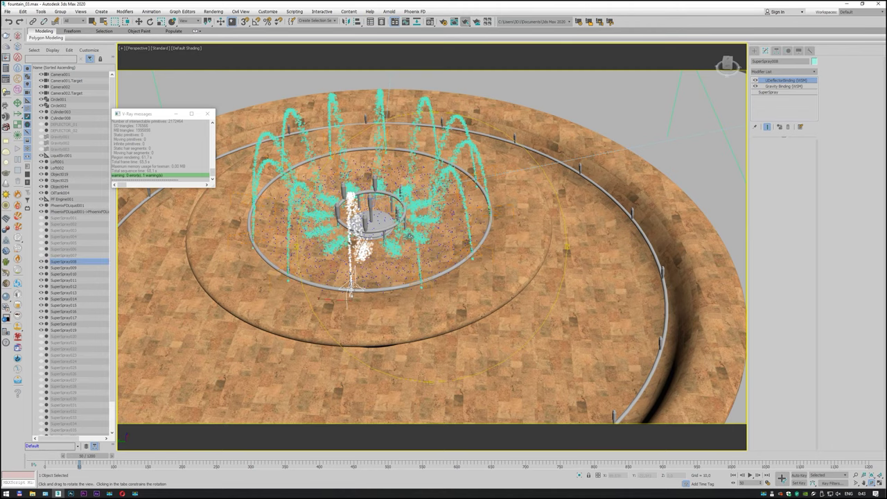
drag(409, 238, 363, 258)
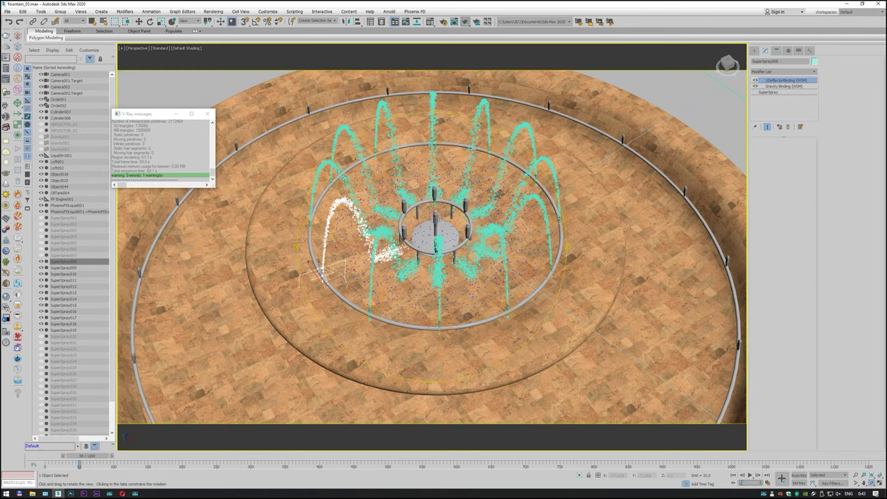
text(120)
key(Return)
text(100)
key(Return)
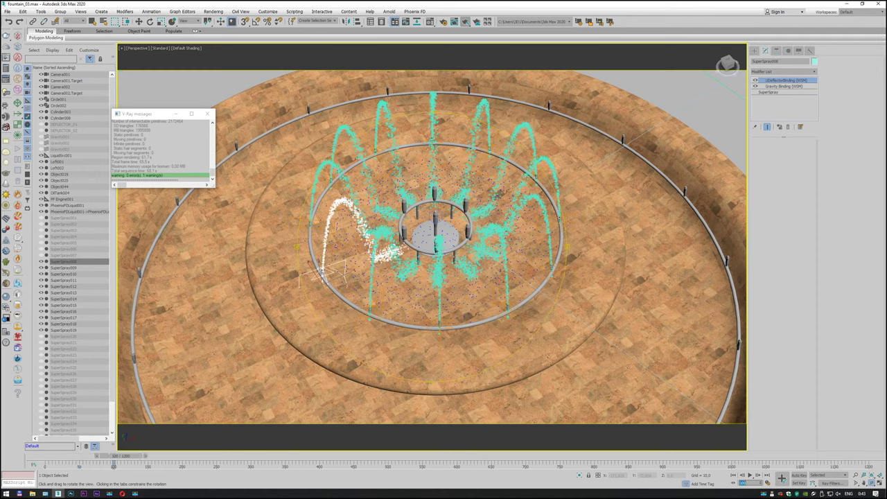
key(q)
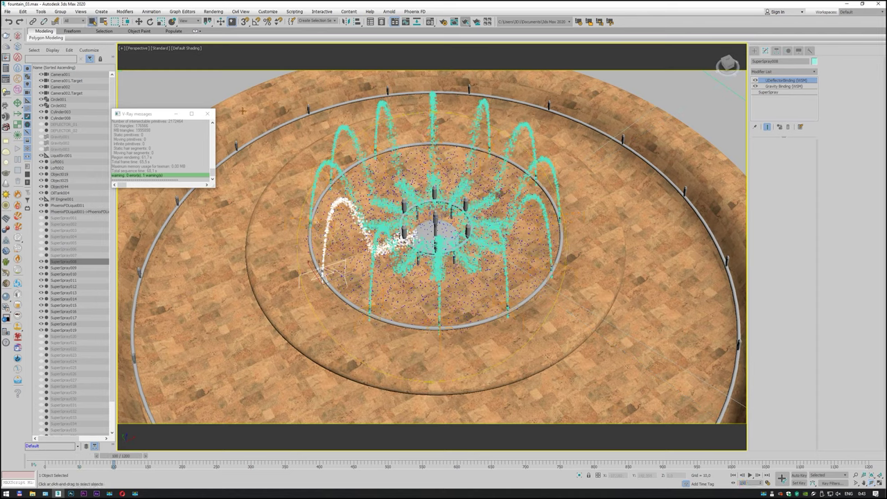
click(767, 92)
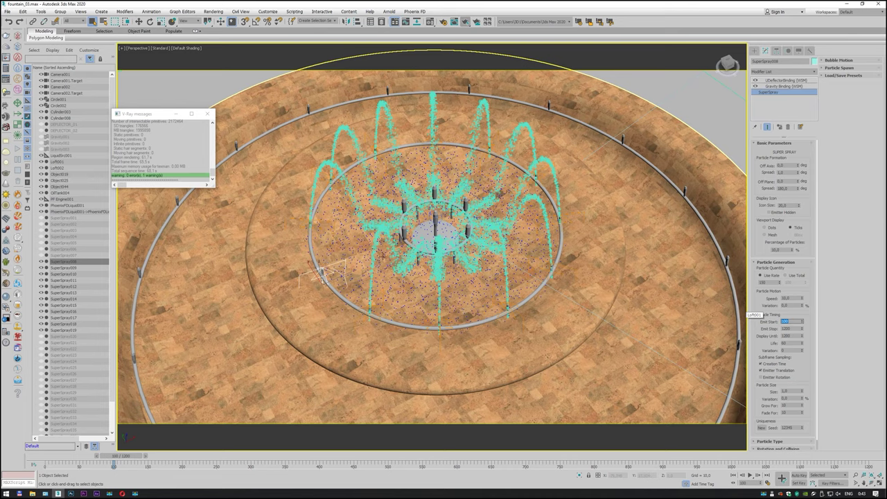
- Confirm SuperSpray010's Emit Start and delay the centre jet SuperSpray012 to frame 100
click(378, 263)
click(770, 92)
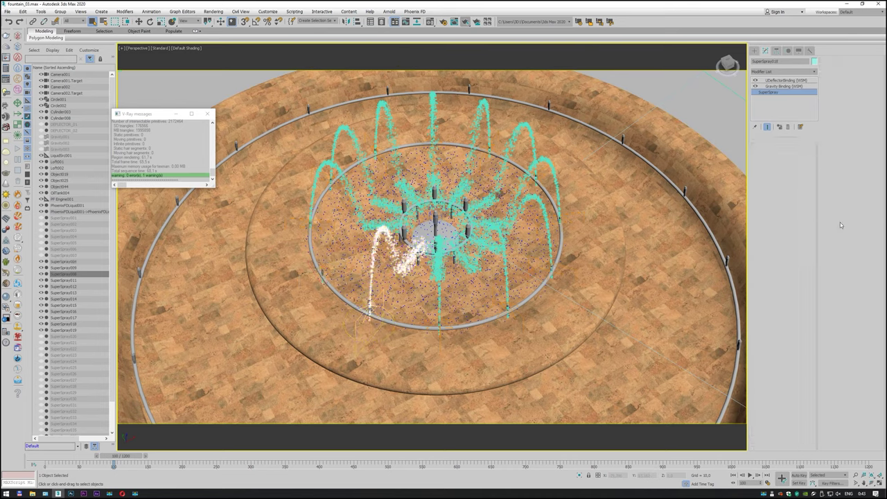
click(791, 322)
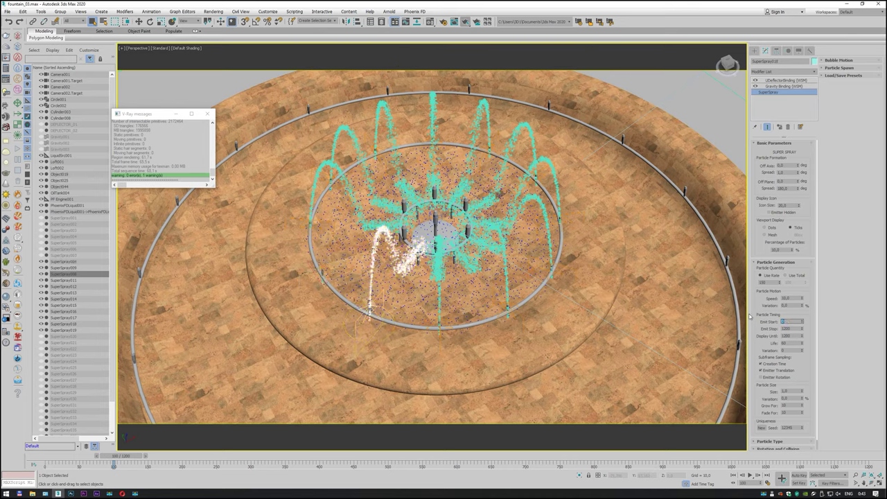
key(Return)
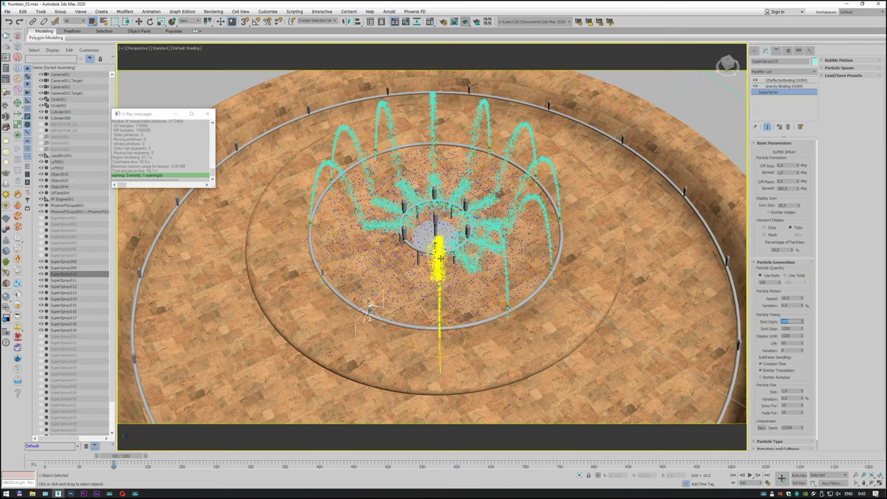
click(442, 259)
click(770, 92)
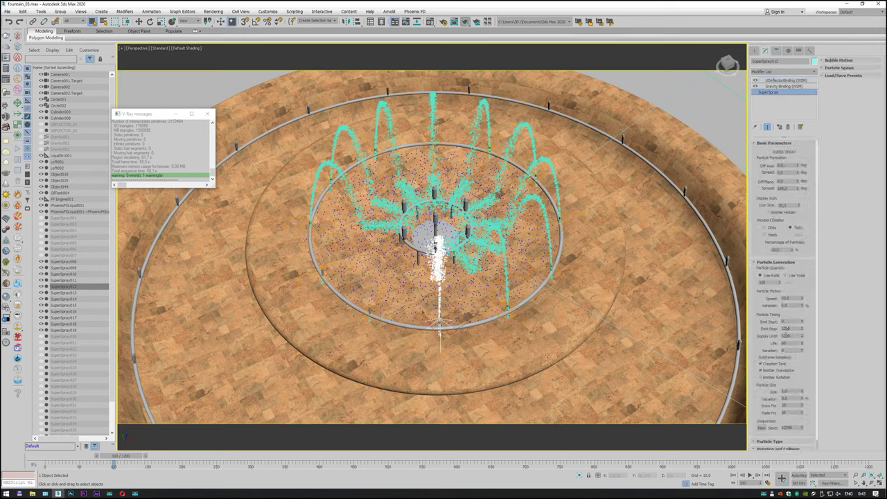
click(792, 322)
text(100)
key(Return)
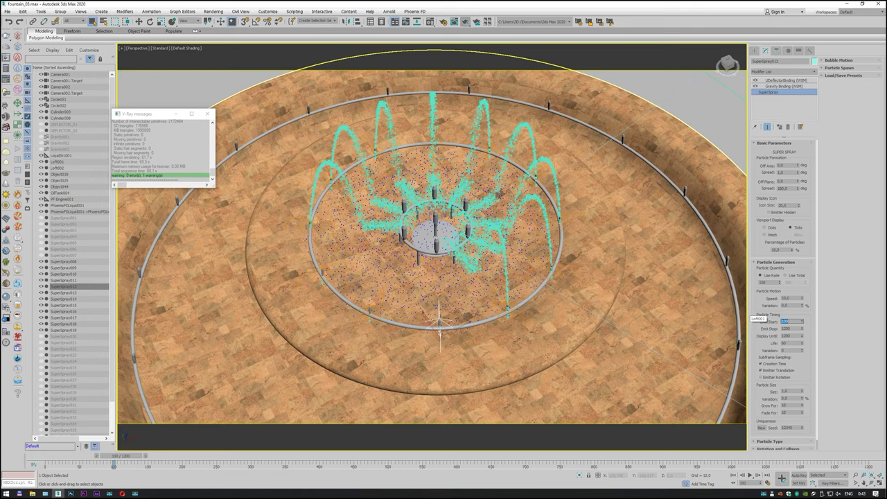
- Update Emit Start for SuperSpray014 and the neighbouring jet, delaying it to frame 100
click(506, 304)
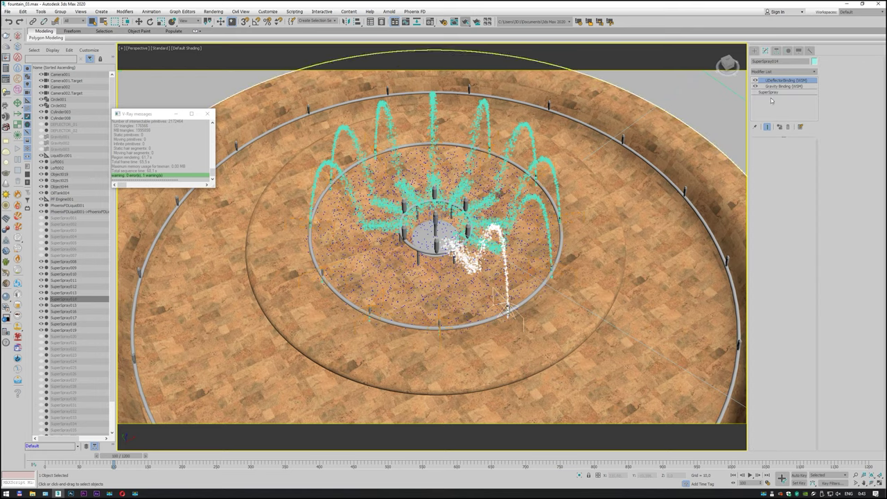
click(794, 321)
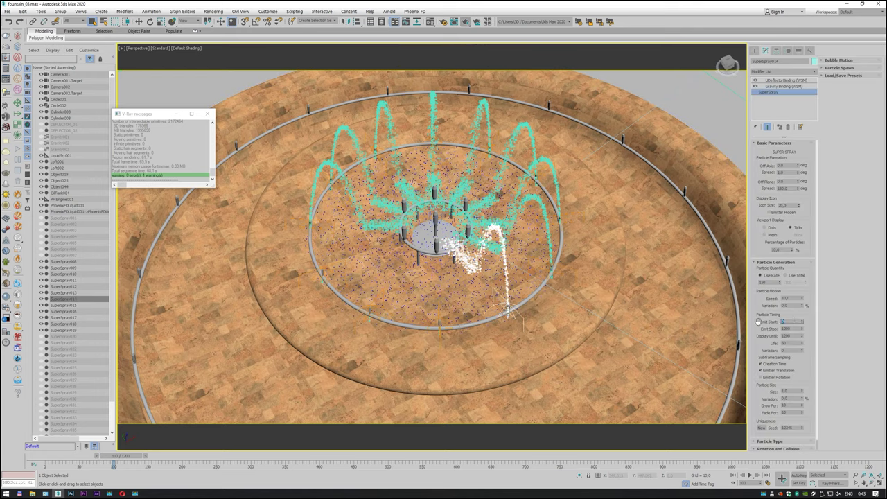
text(100)
key(Return)
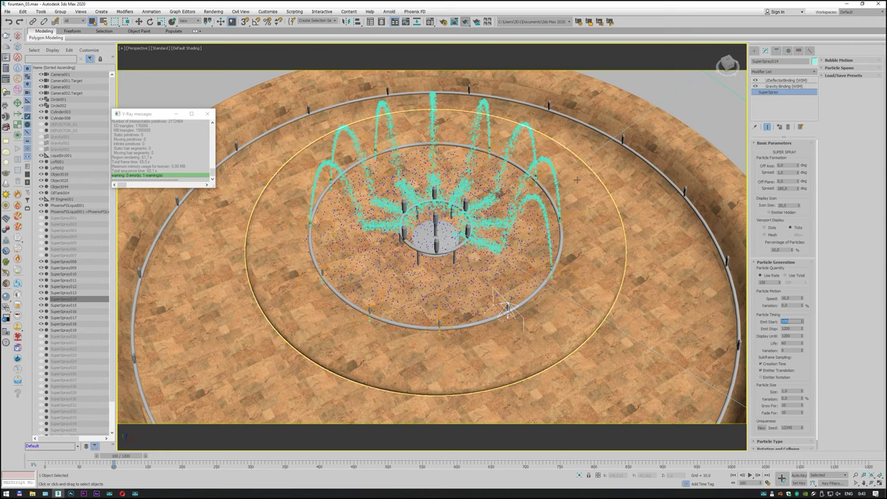
click(508, 307)
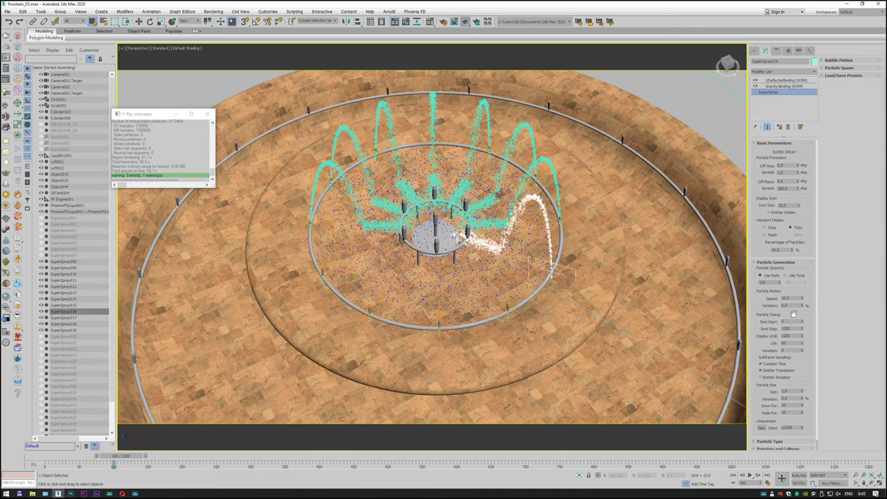
double_click(795, 321)
key(Return)
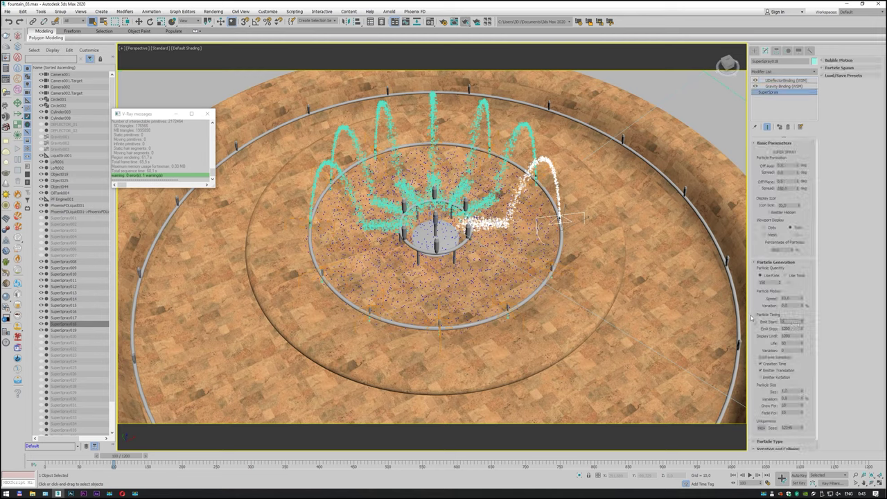
key(Return)
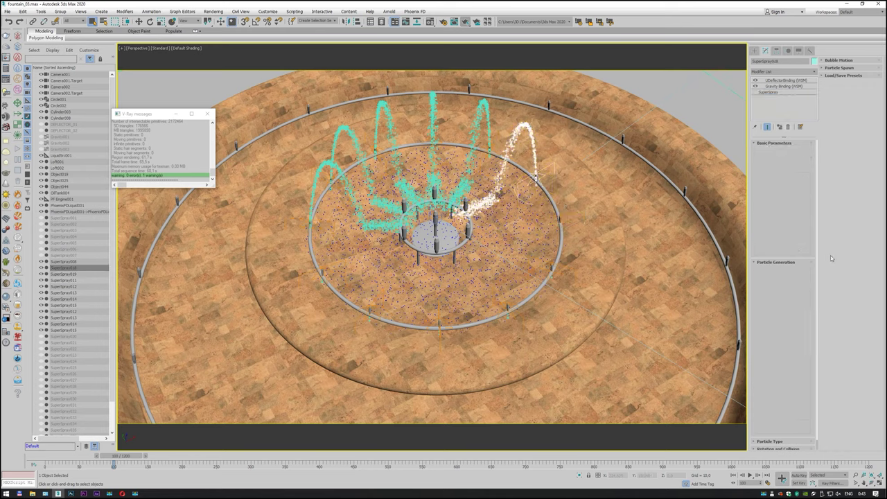
double_click(790, 322)
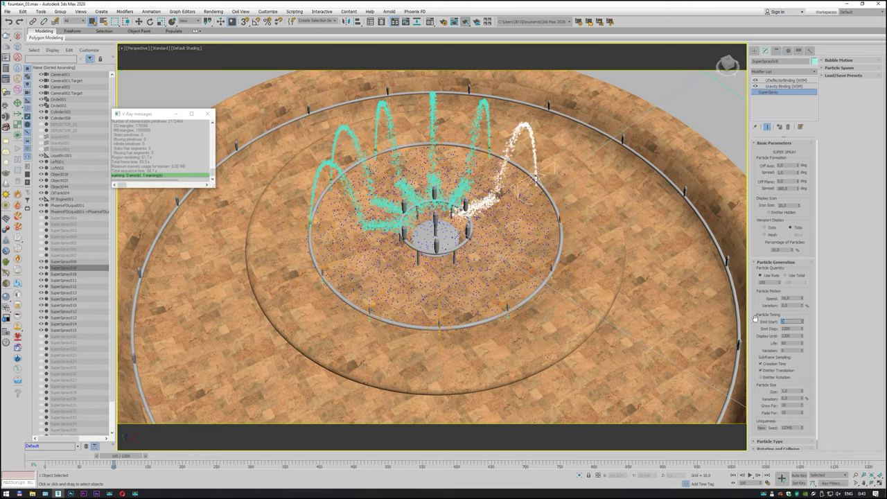
text(100)
key(Return)
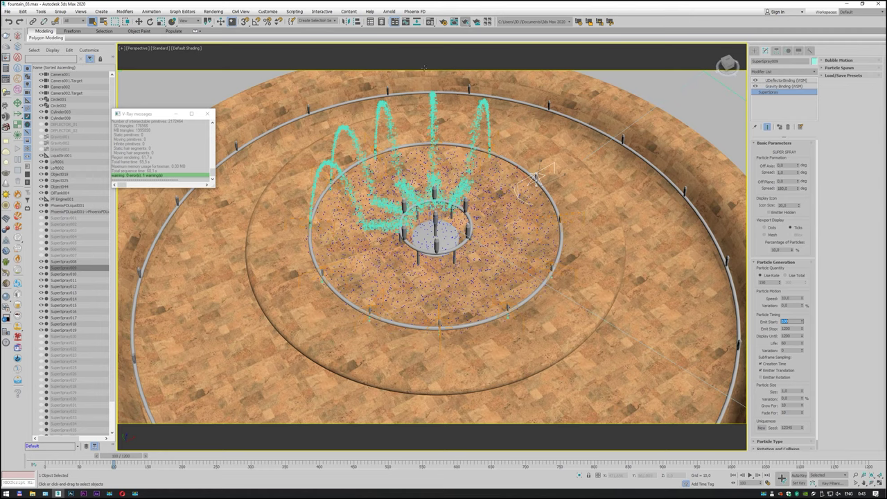
- Delay SuperSpray011 to start at frame 100 and confirm SuperSpray013's delayed start
click(483, 105)
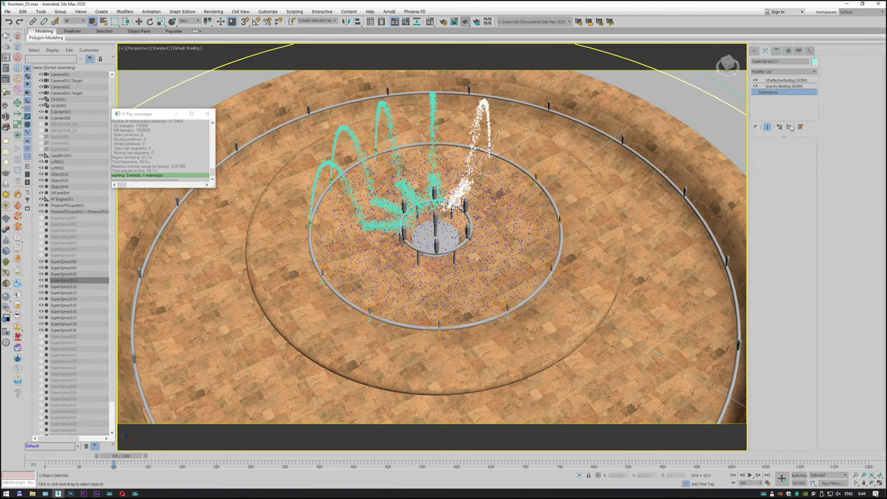
double_click(791, 322)
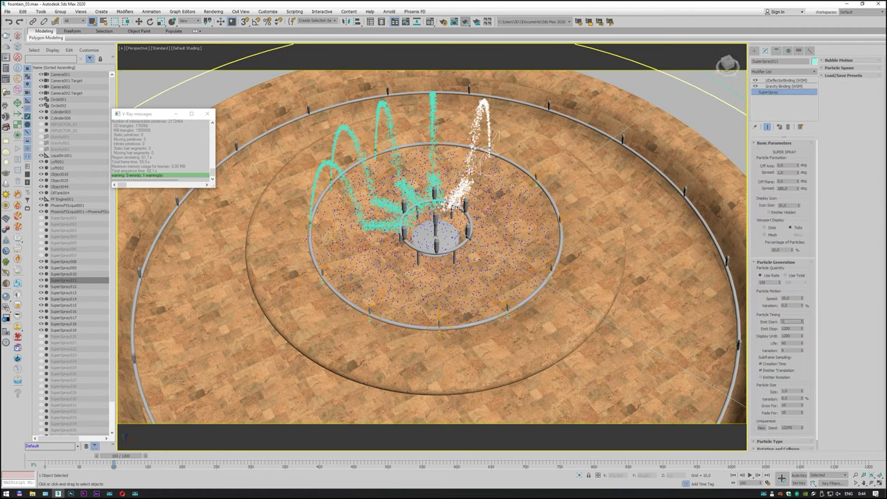
text(100)
key(Return)
click(430, 104)
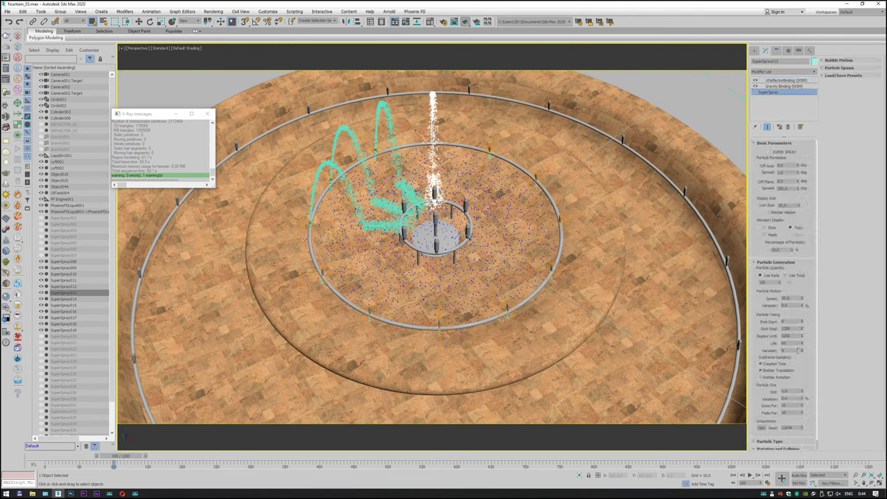
double_click(792, 322)
key(Return)
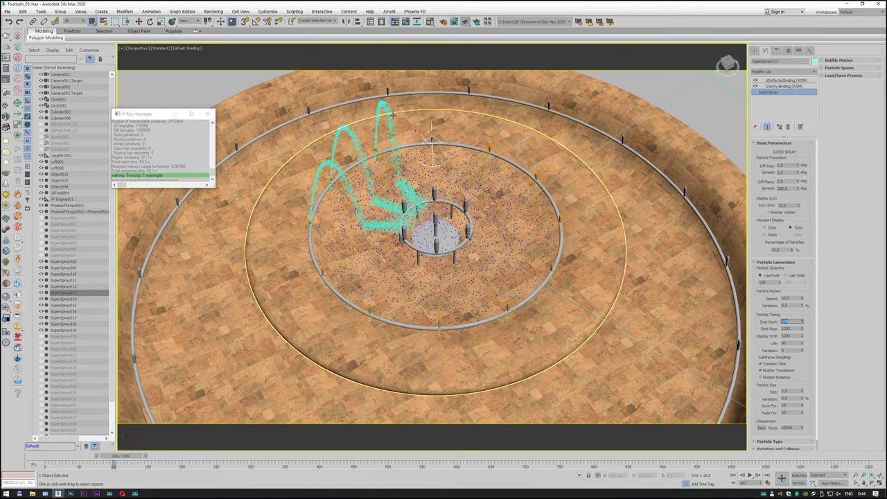
- Delay SuperSpray013 to frame 200, then begin editing Emit Start for SuperSpray017 and SuperSpray019
click(782, 81)
click(768, 92)
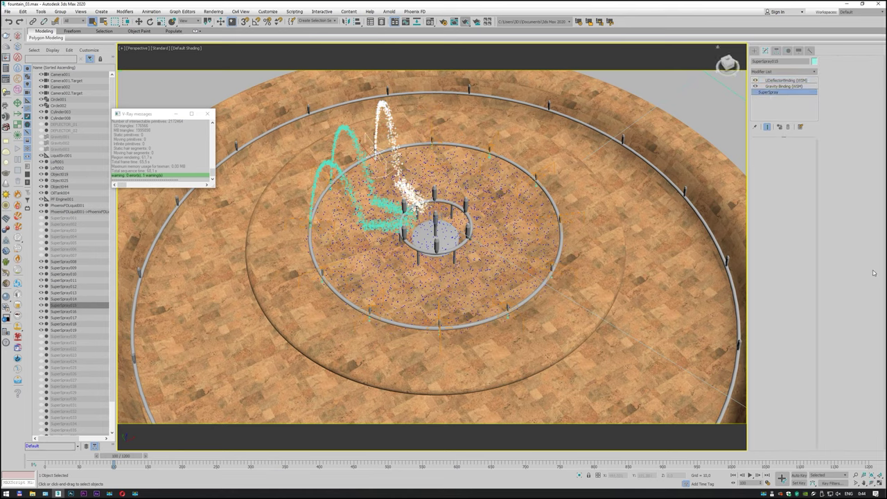
click(790, 321)
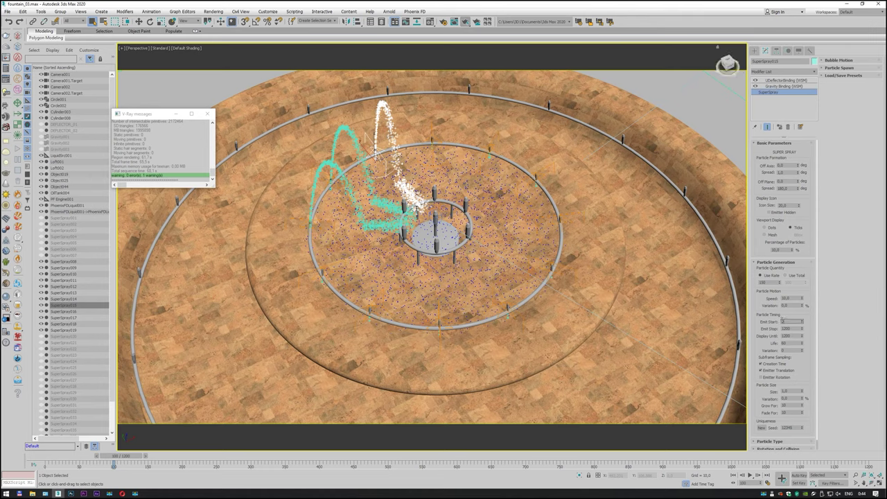
text(200)
key(Return)
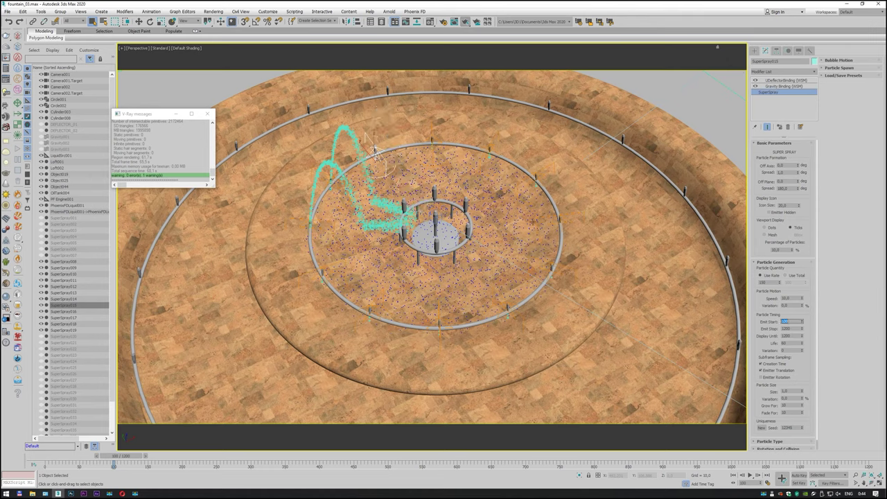
click(344, 128)
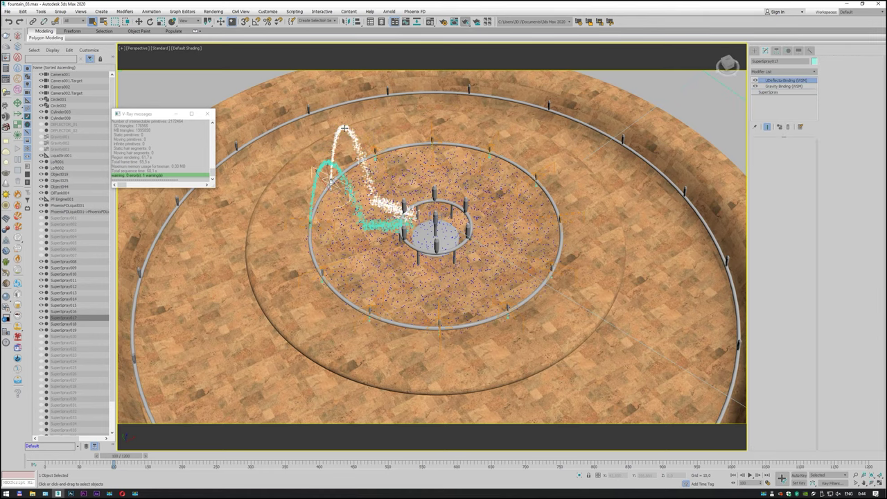
click(776, 92)
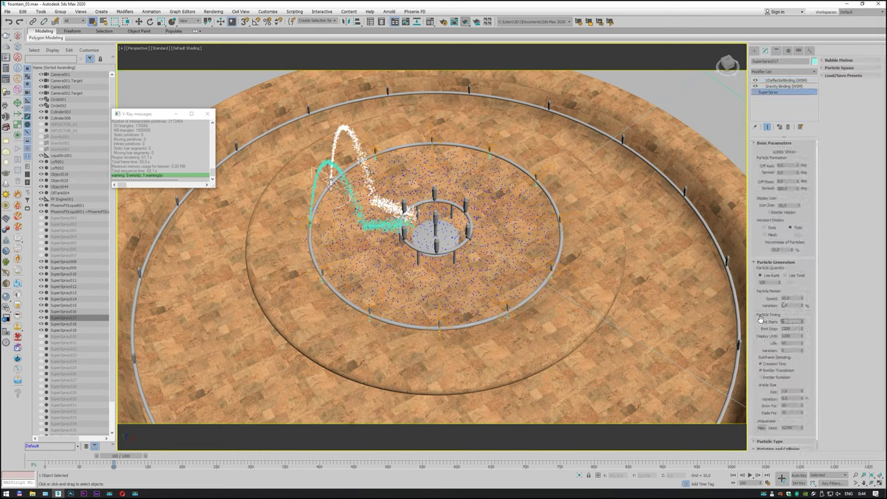
double_click(785, 322)
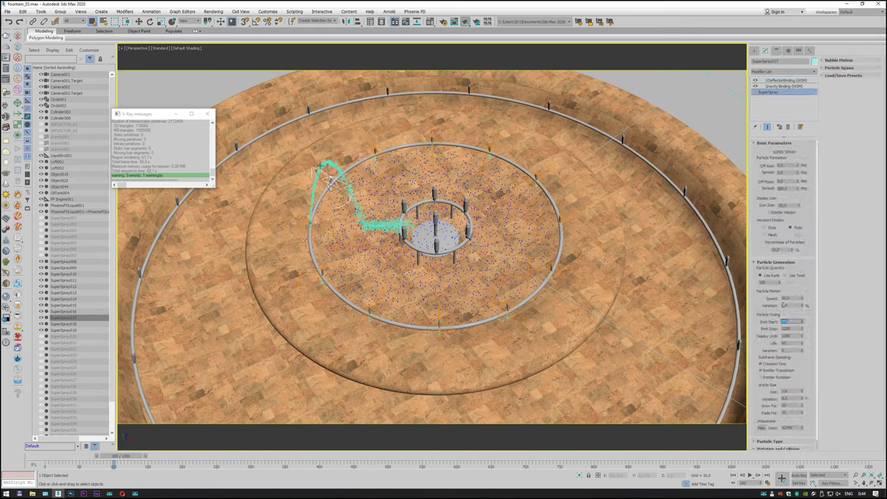
click(320, 167)
click(770, 94)
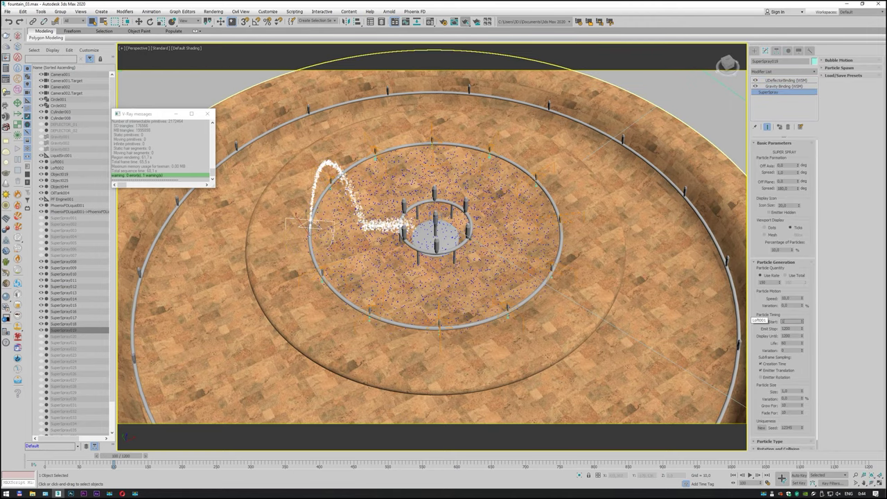
- Hide SuperSpray008–019 and unhide SuperSpray020–037 in the Scene Explorer
scroll(523, 317, down, 2)
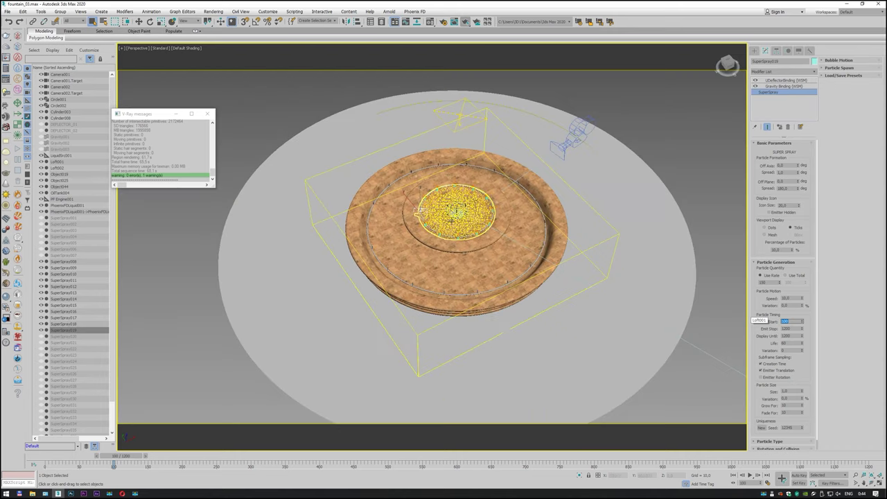
scroll(523, 317, down, 3)
scroll(523, 317, up, 3)
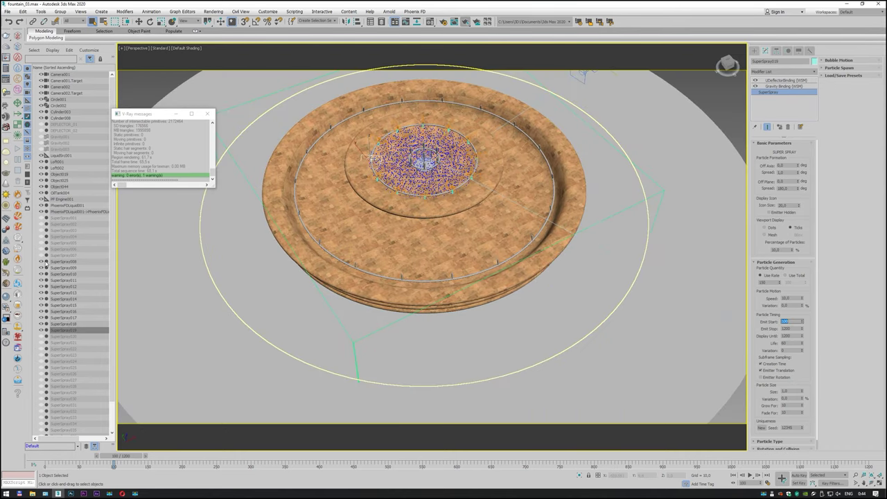
shift+click(69, 262)
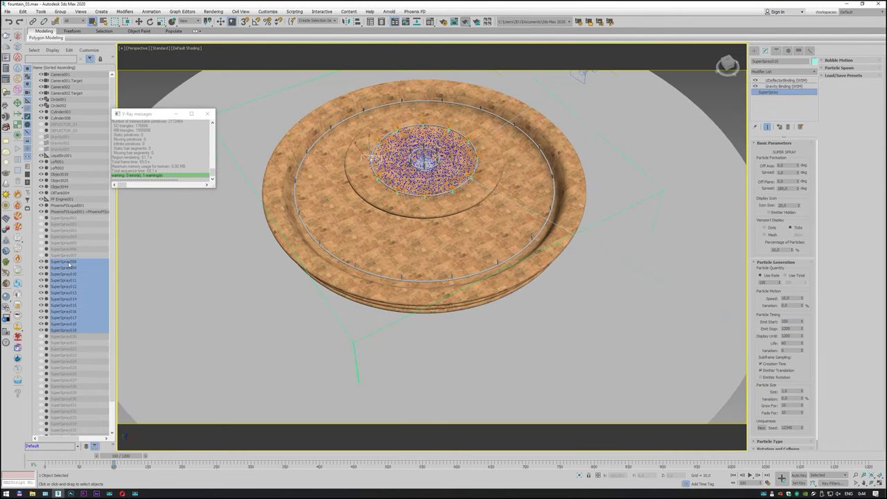
click(59, 337)
scroll(61, 353, down, 2)
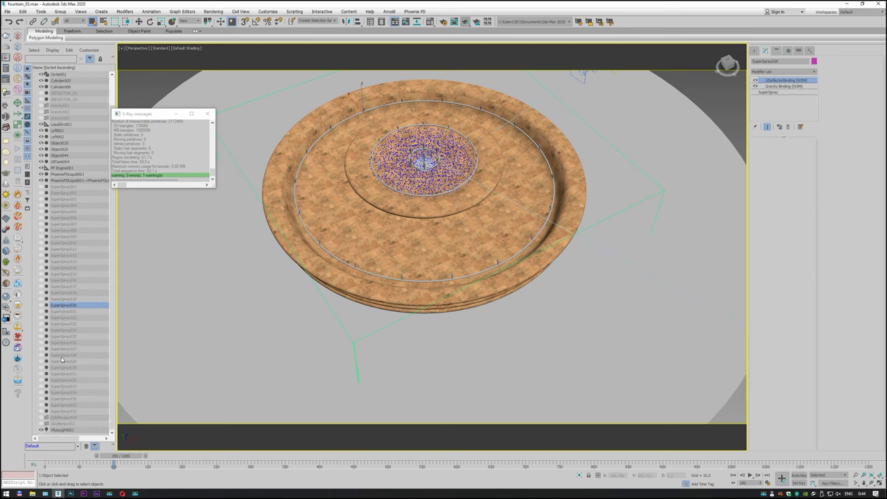
shift+click(70, 412)
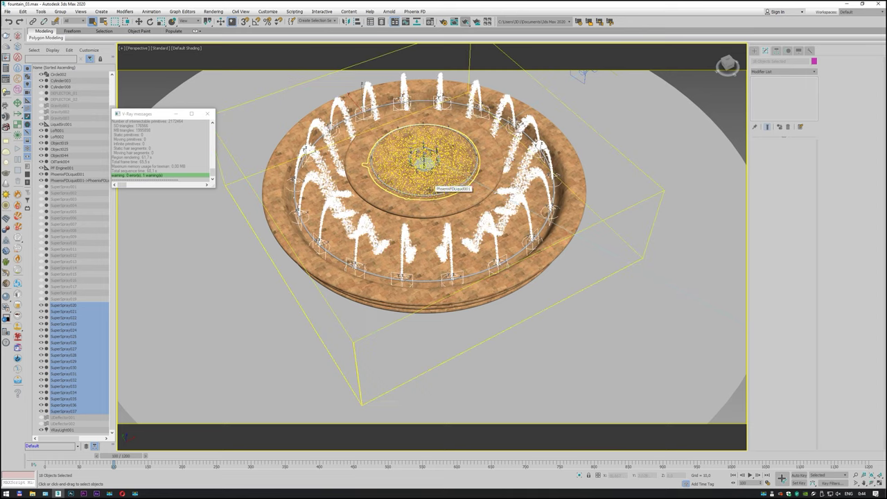
- Preview the new jet ring at frame 15, then at frame 150
click(747, 483)
text(15)
key(Return)
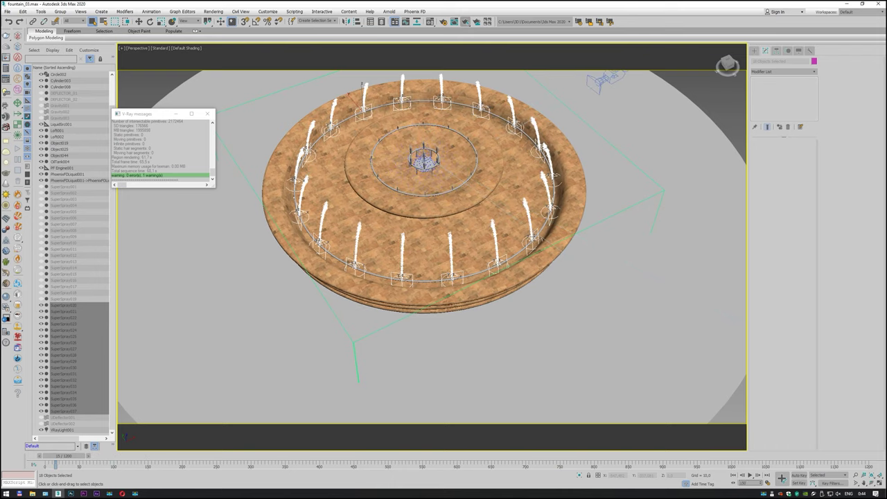
text(150)
key(Return)
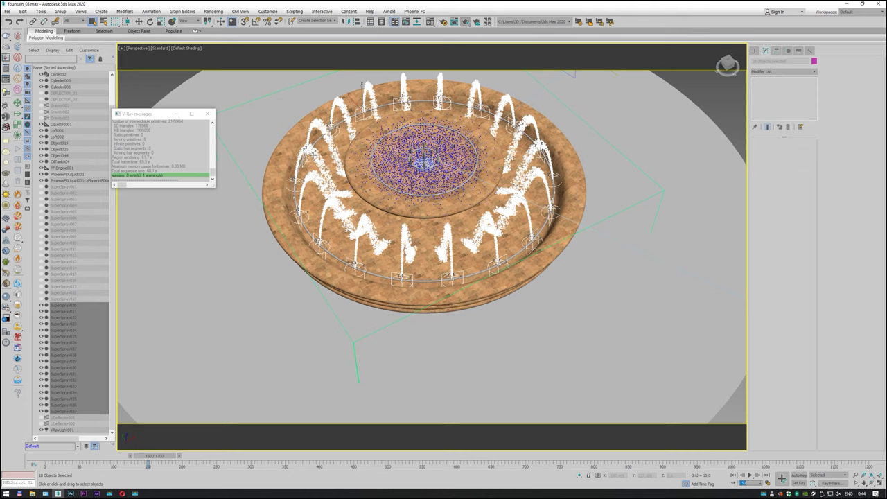
click(312, 156)
- Set Emit Start to 150 on the current jet and on SuperSpray028
click(768, 92)
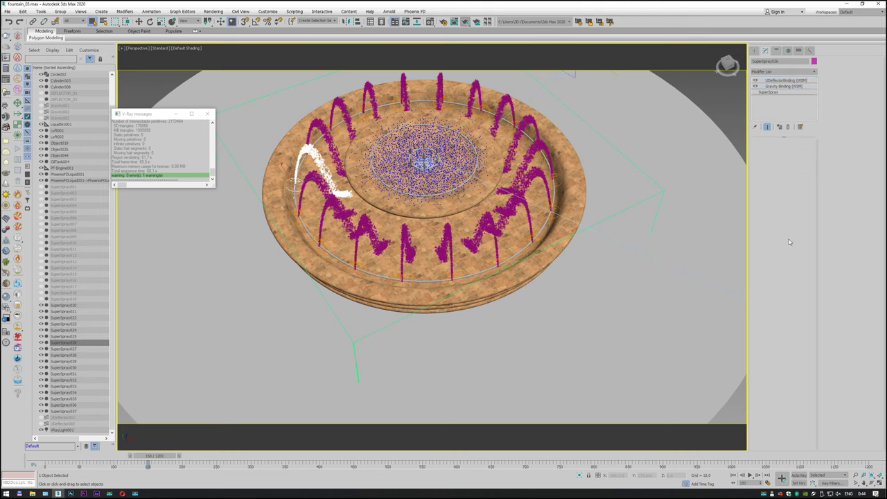
drag(796, 322, 764, 322)
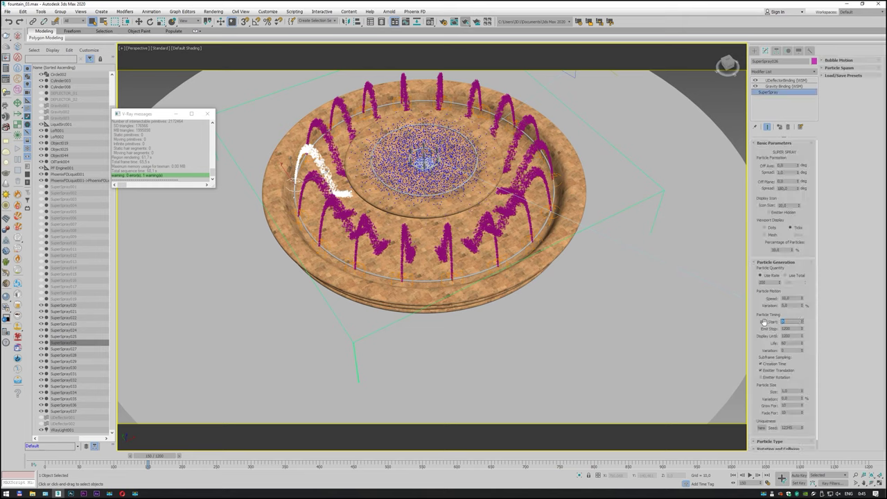
text(150)
key(Return)
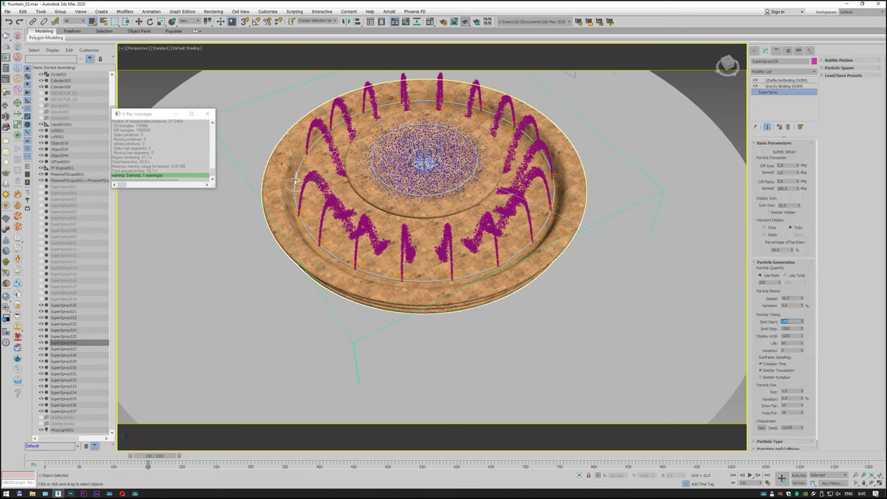
click(320, 182)
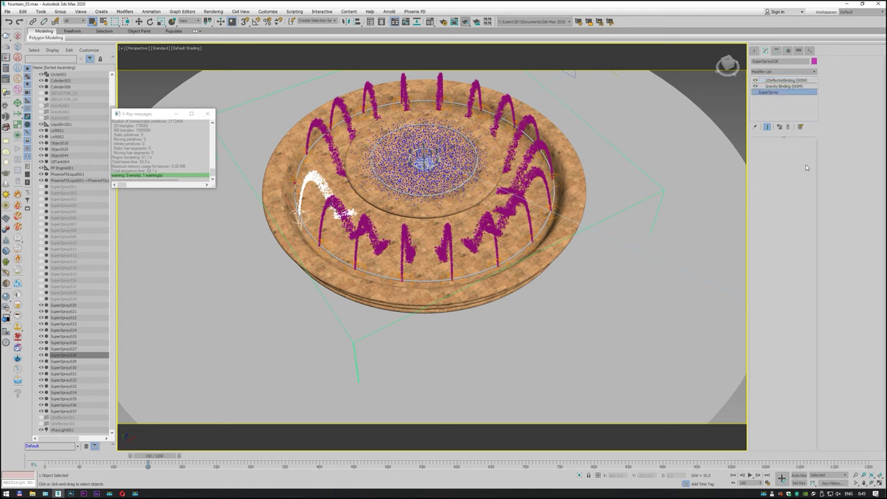
drag(789, 320, 753, 324)
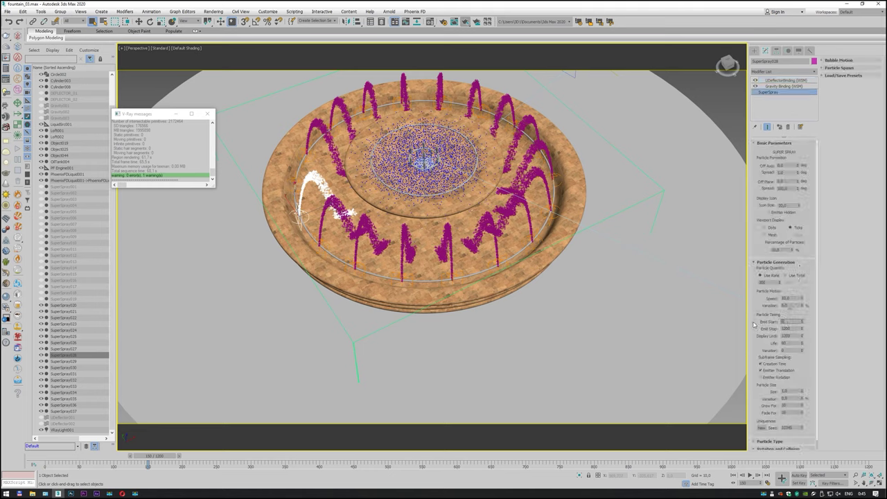
text(150)
key(Return)
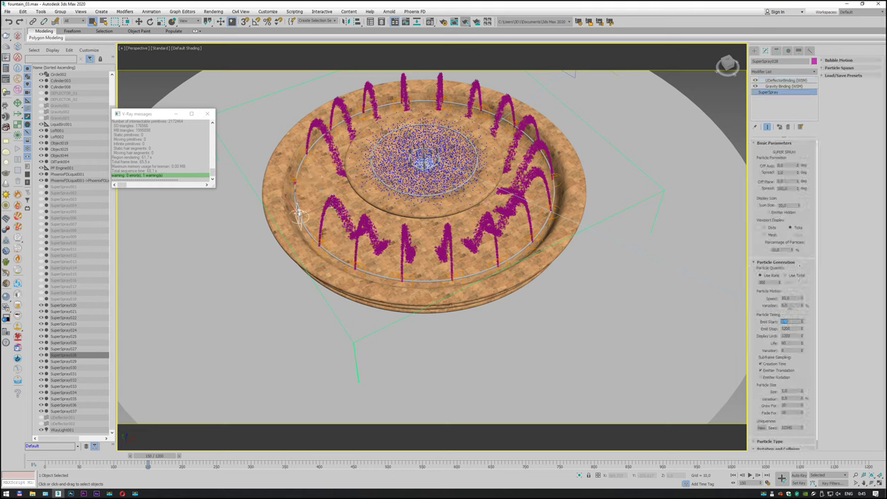
- Delay SuperSpray030 and SuperSpray032 to an emit start of 150
click(331, 214)
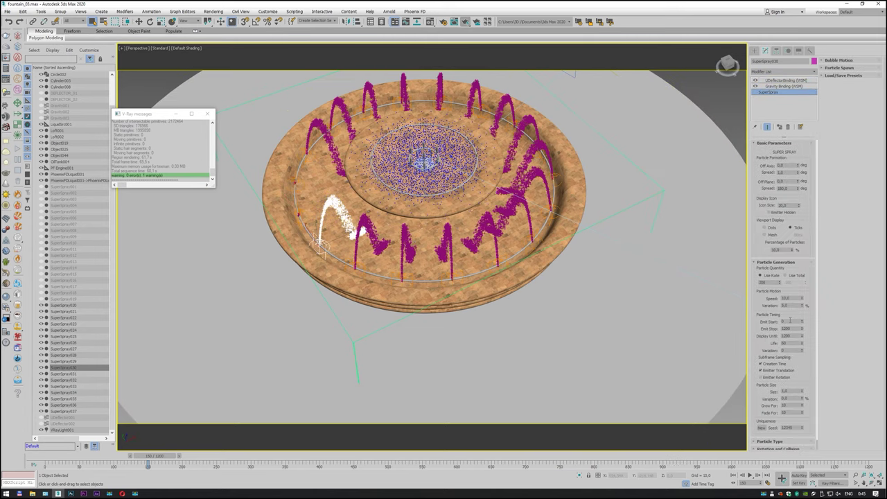
drag(793, 322, 747, 320)
text(150)
key(Return)
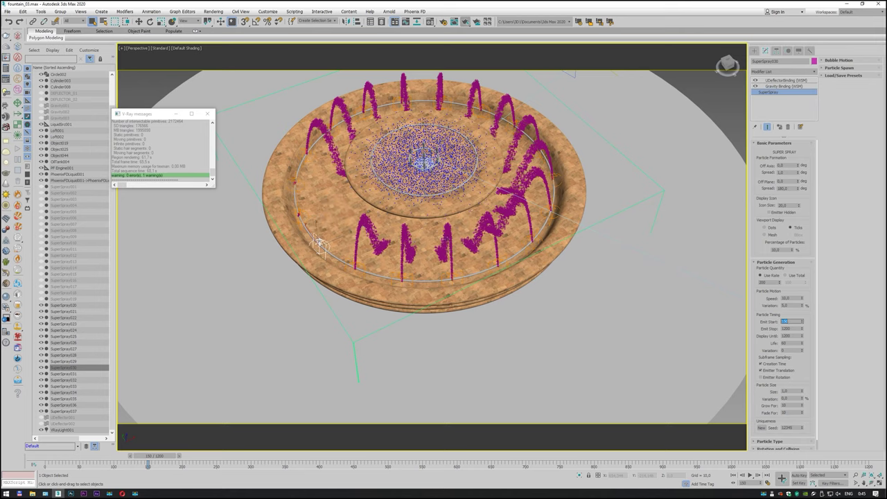
click(367, 242)
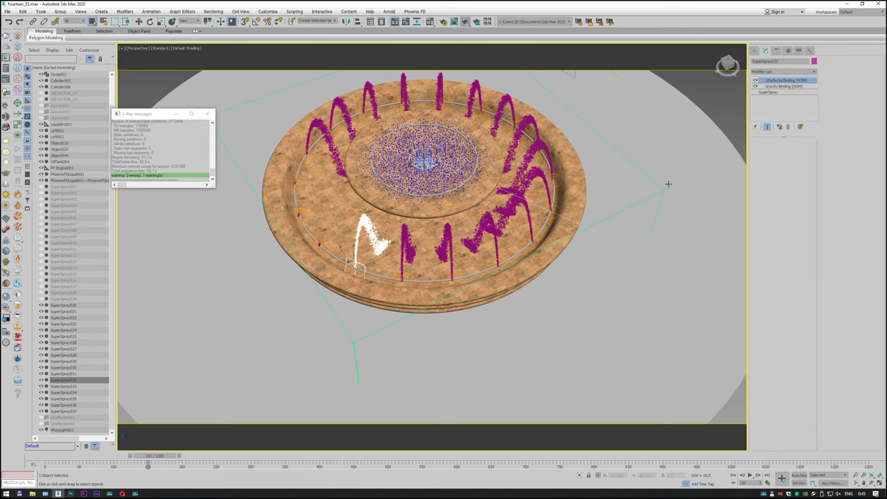
click(769, 92)
double_click(789, 321)
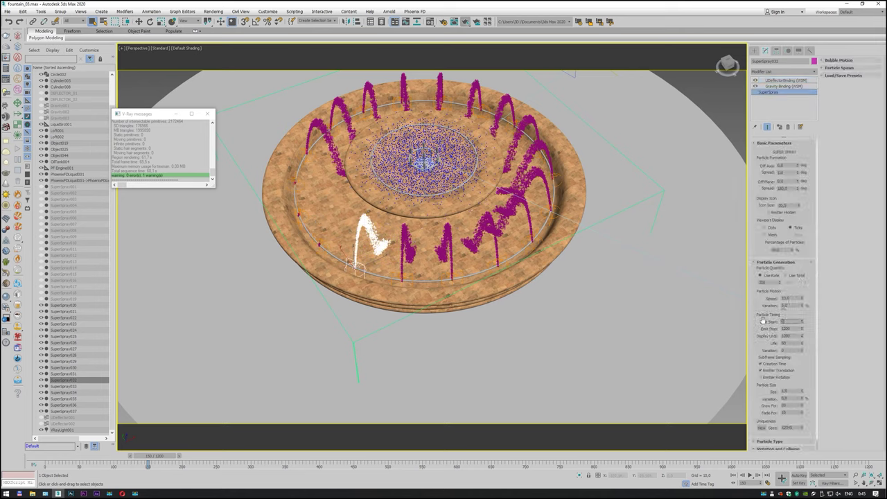
text(150)
key(Return)
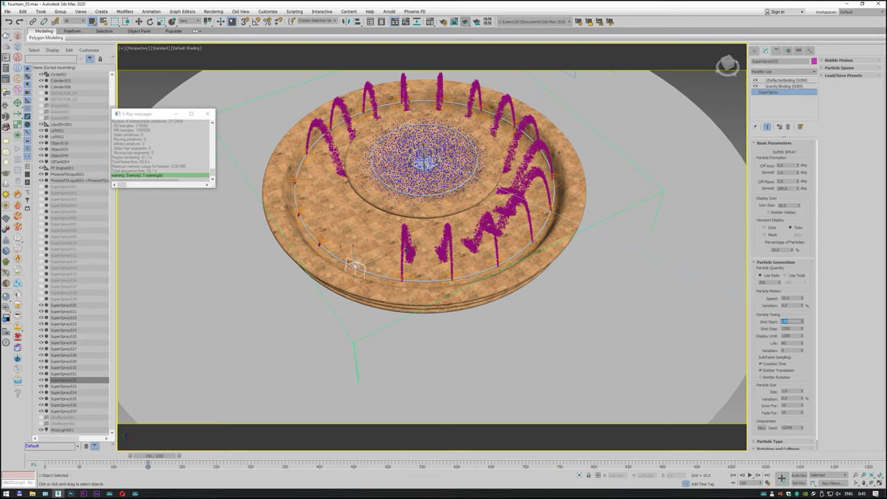
- Set SuperSpray034 and SuperSpray036 to start emitting at frame 200
click(404, 254)
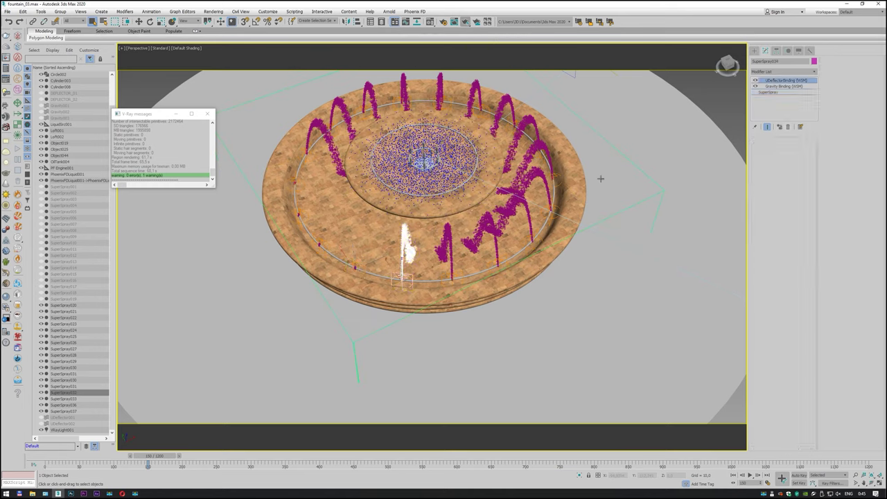
click(769, 92)
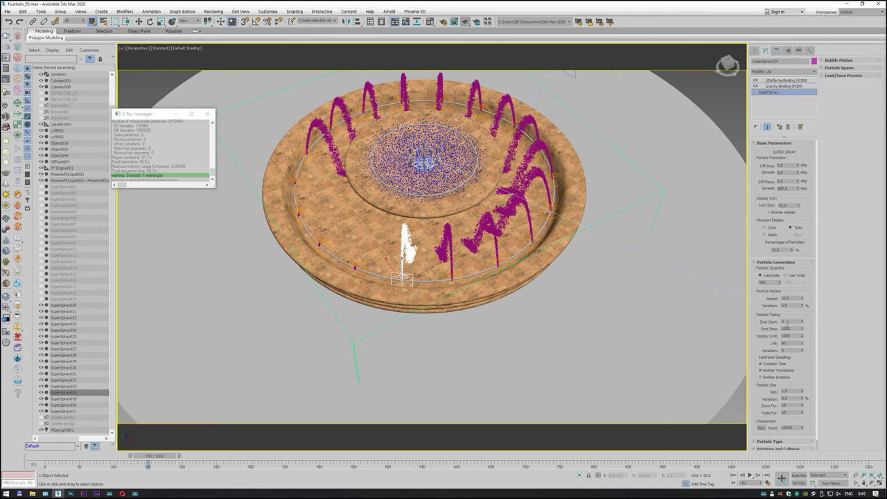
double_click(791, 321)
text(200)
key(Return)
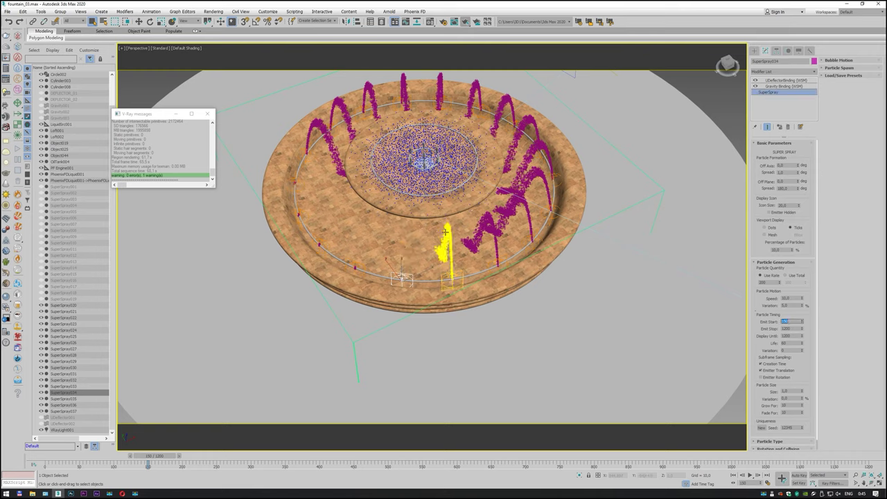
click(814, 81)
click(767, 92)
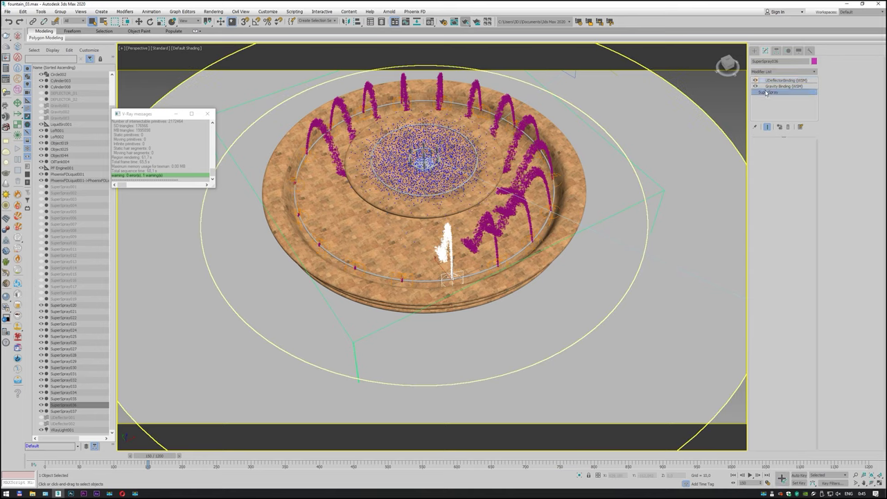
text(200)
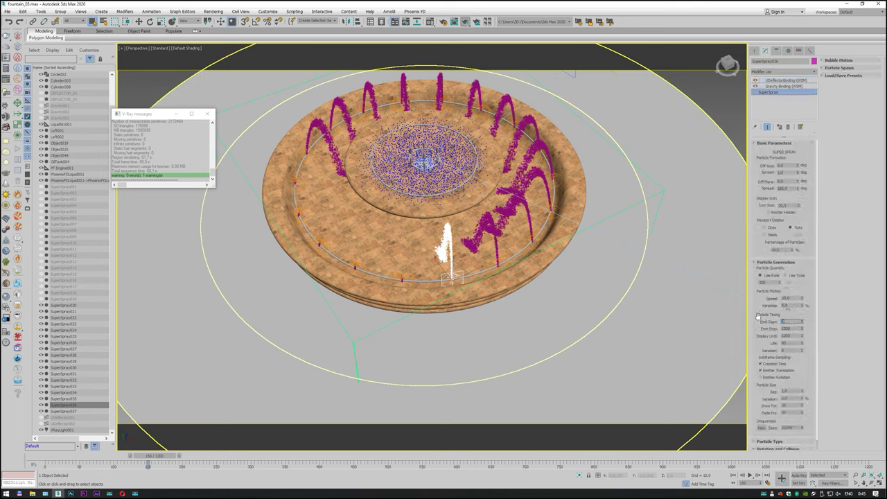
key(Return)
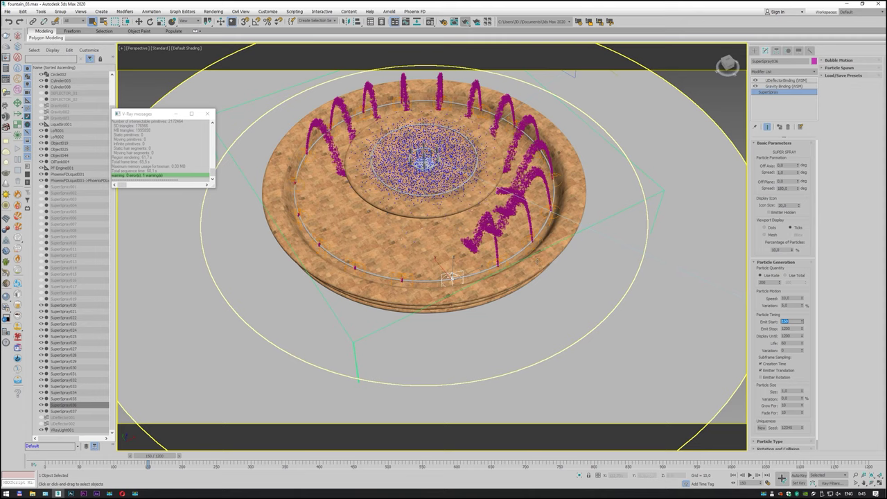
- Give SuperSpray021 and SuperSpray023 an emit start of 200
click(488, 219)
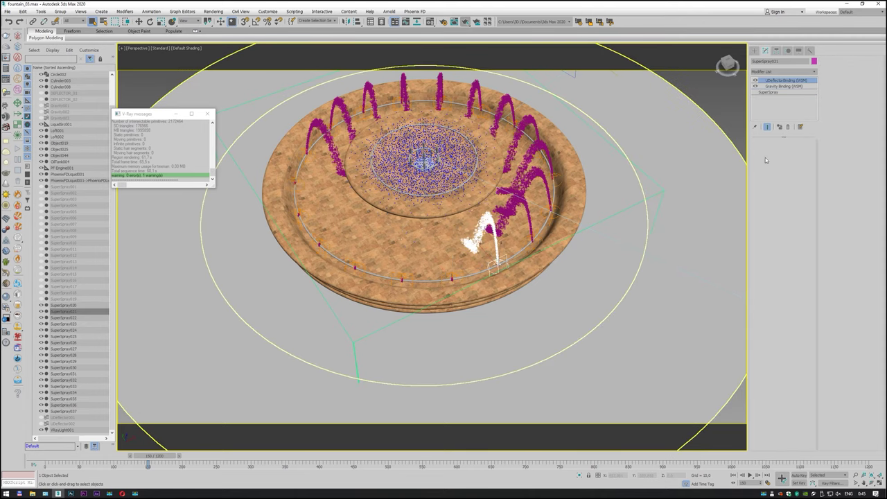
click(768, 92)
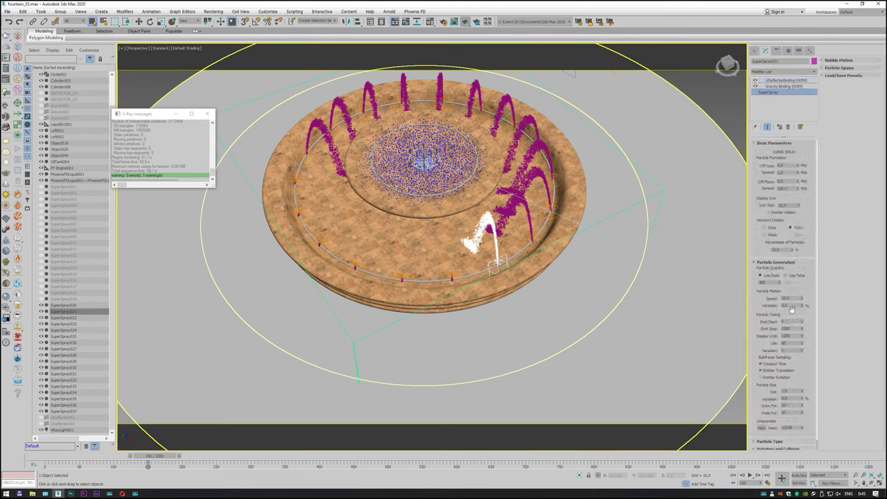
double_click(790, 321)
text(200)
key(Return)
click(499, 203)
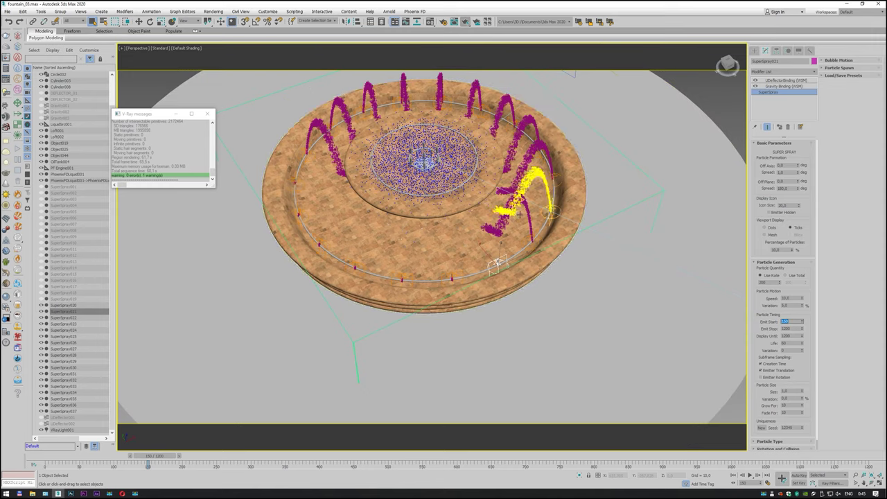
click(776, 92)
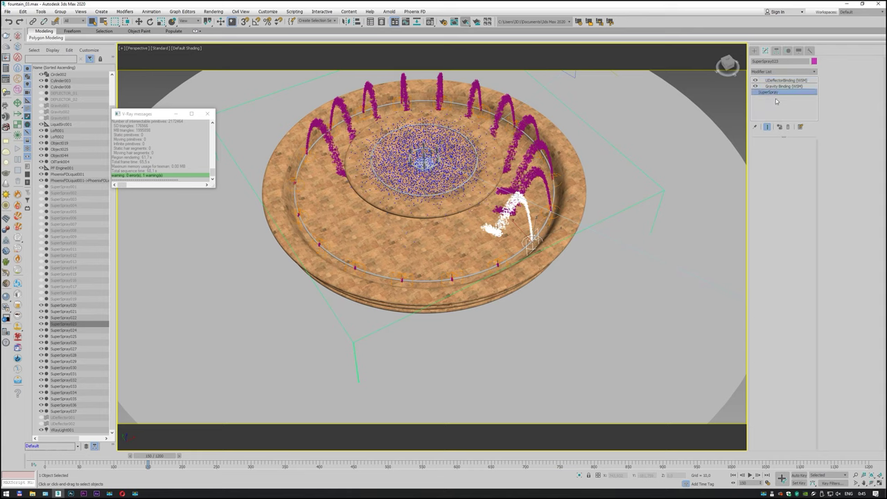
double_click(783, 322)
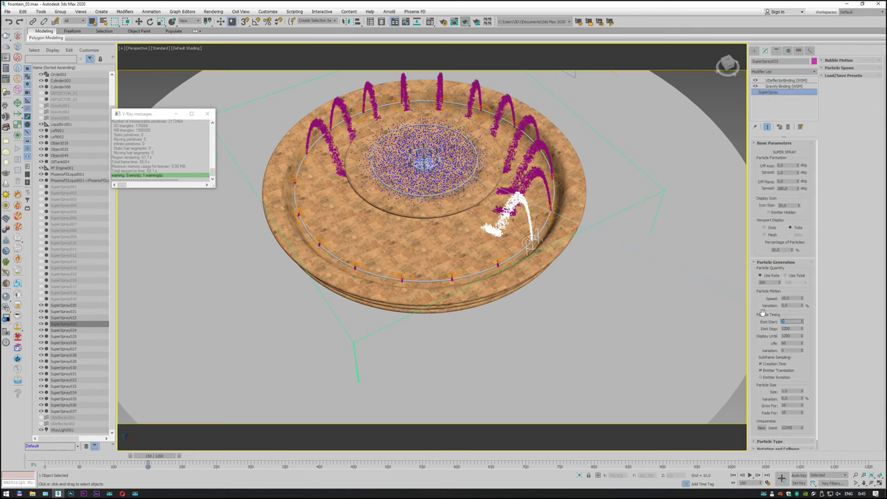
text(200)
key(Return)
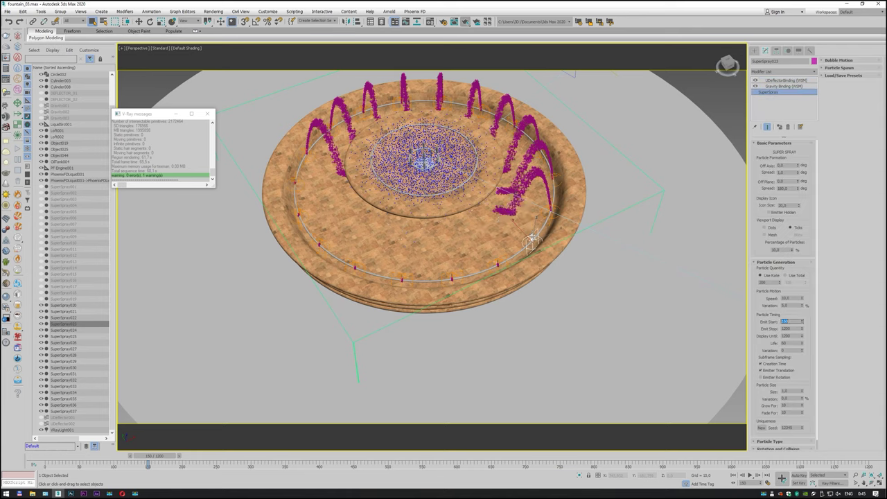
- Set Emit Start to 150 on the next rim jet and on SuperSpray027
click(783, 80)
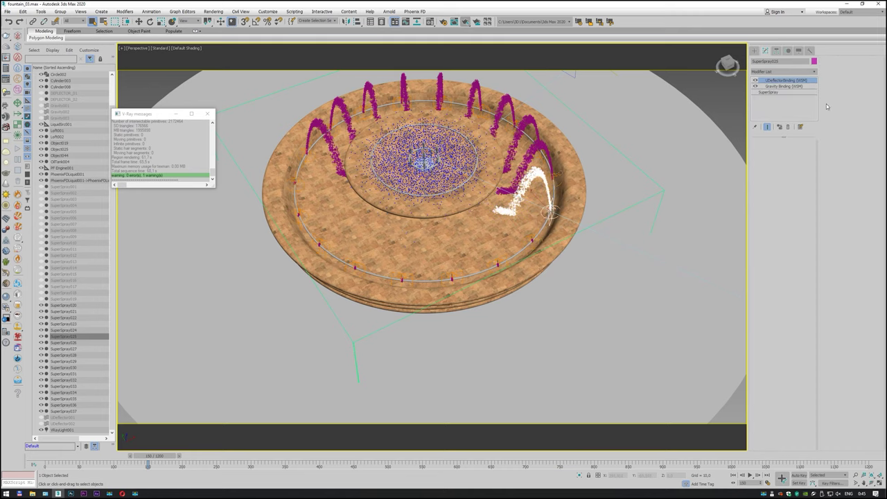
click(767, 92)
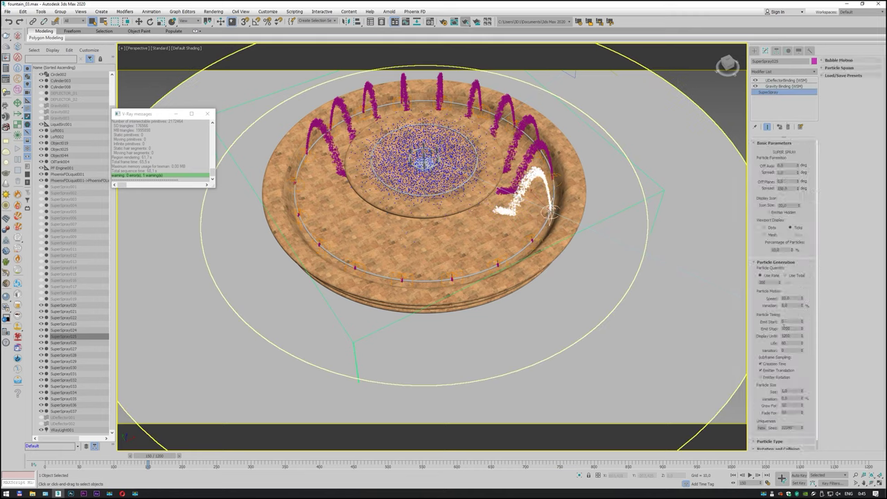
double_click(790, 322)
text(150)
key(Return)
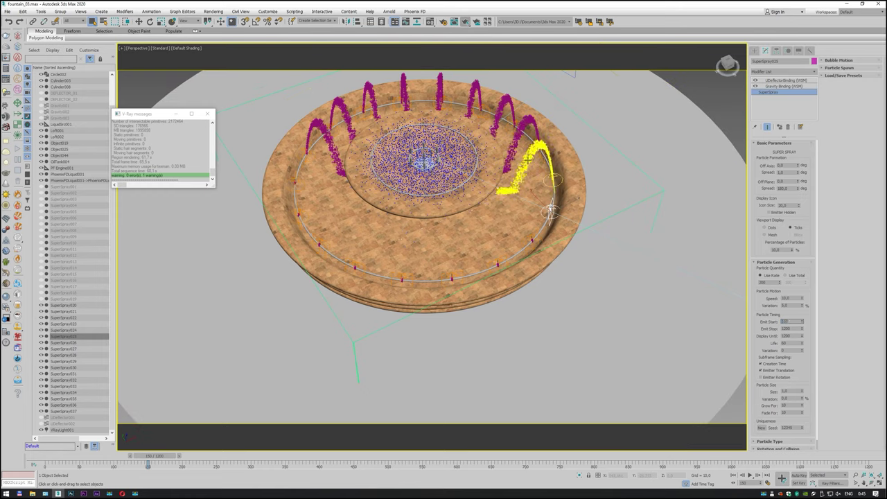
click(552, 180)
click(771, 93)
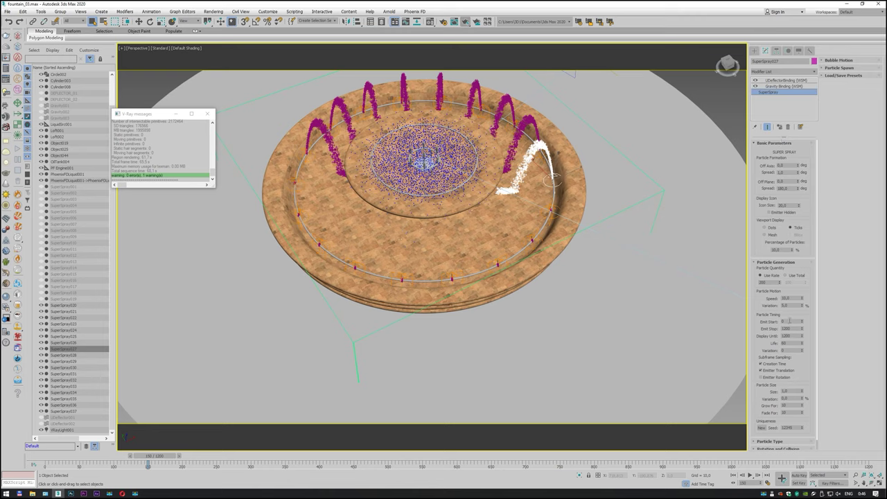
drag(787, 322, 755, 322)
text(150)
key(Return)
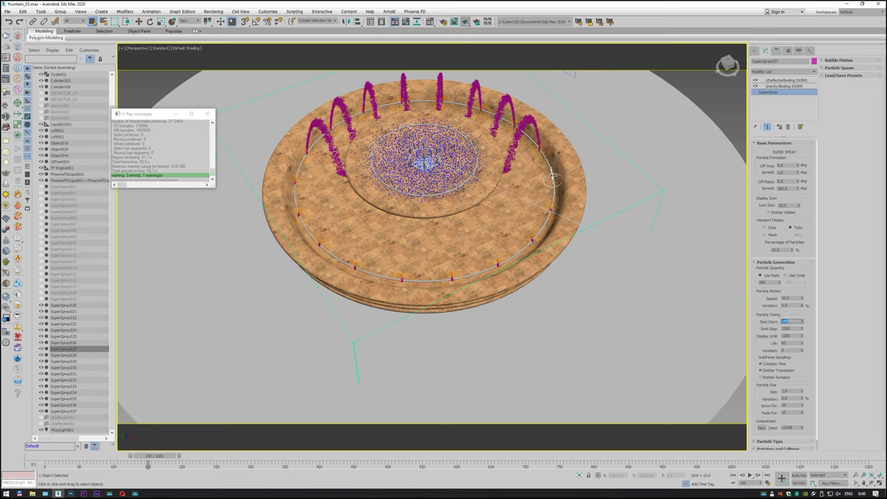
- Delay SuperSpray029 and another rim jet to an emit start of 150
click(539, 119)
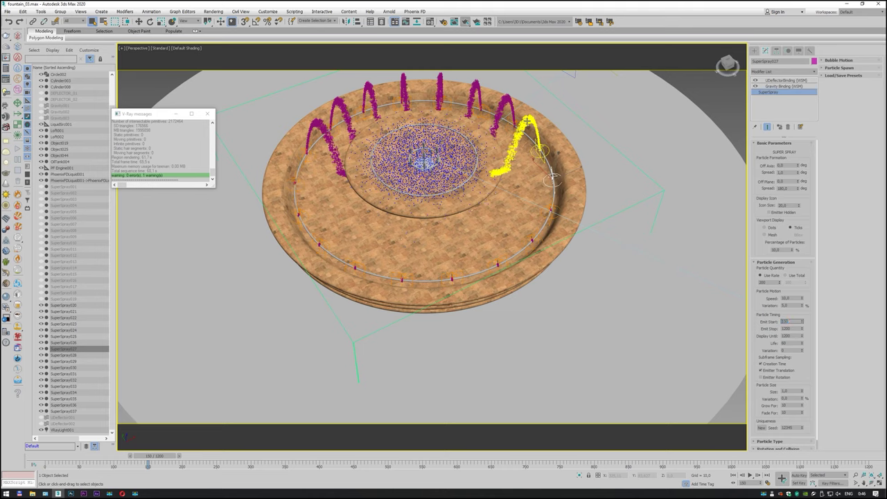
click(767, 93)
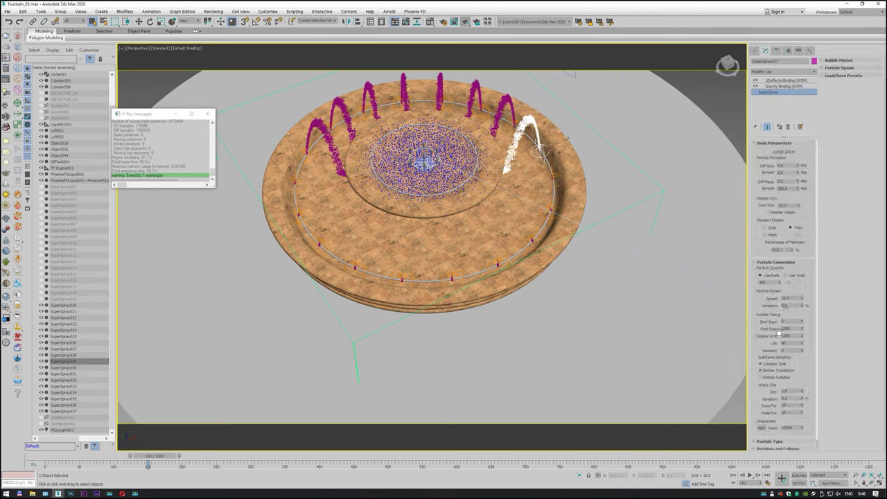
text(150)
key(Return)
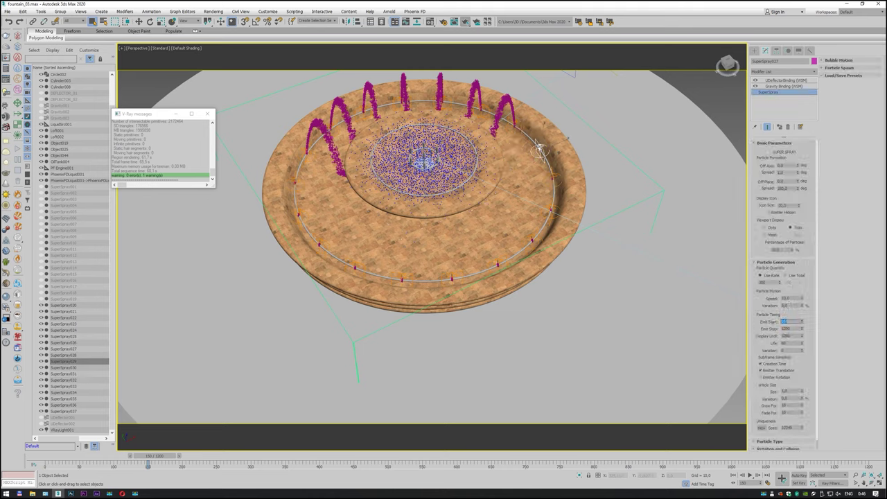
click(508, 115)
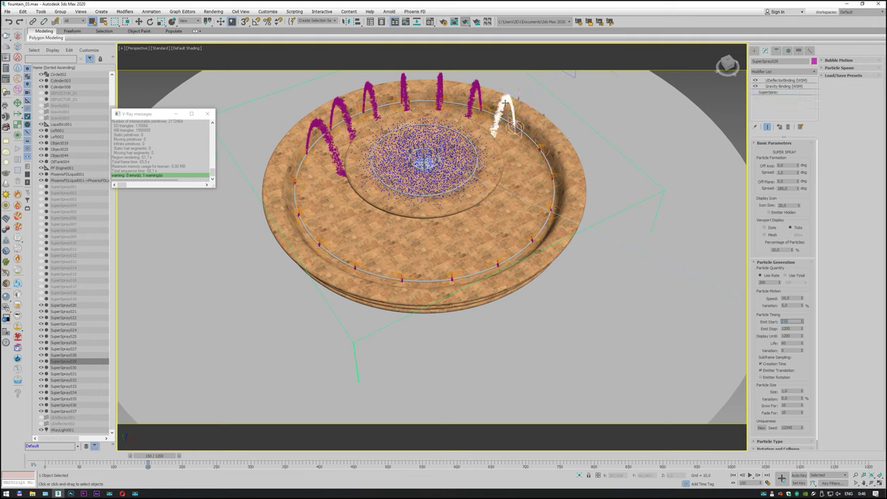
click(773, 93)
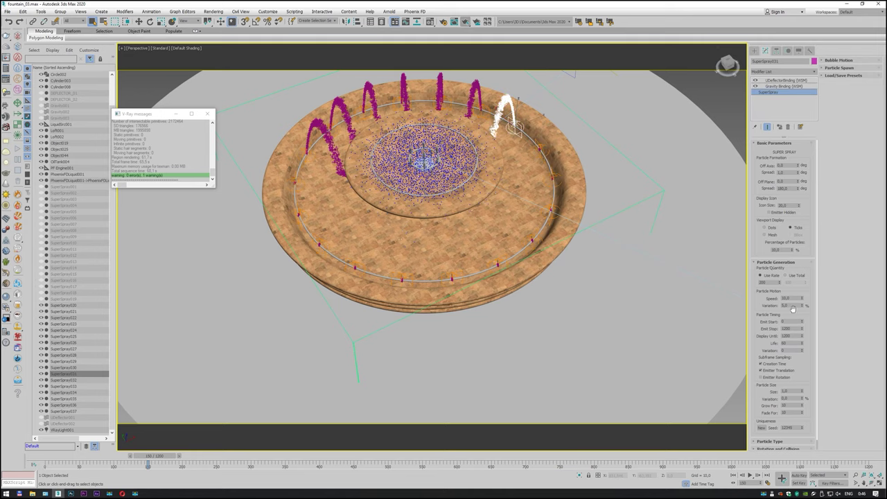
drag(790, 321, 737, 317)
text(150)
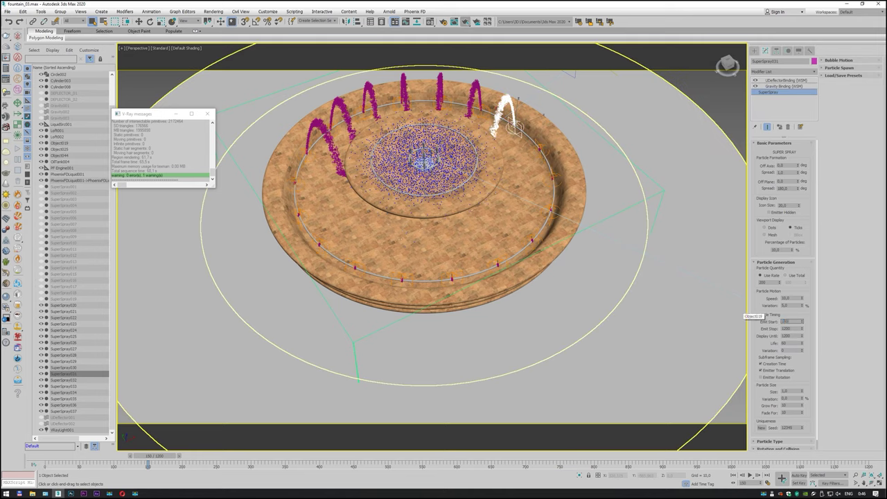
key(Return)
- Set one more rim jet's emit start to 150 and another's to 200
click(496, 81)
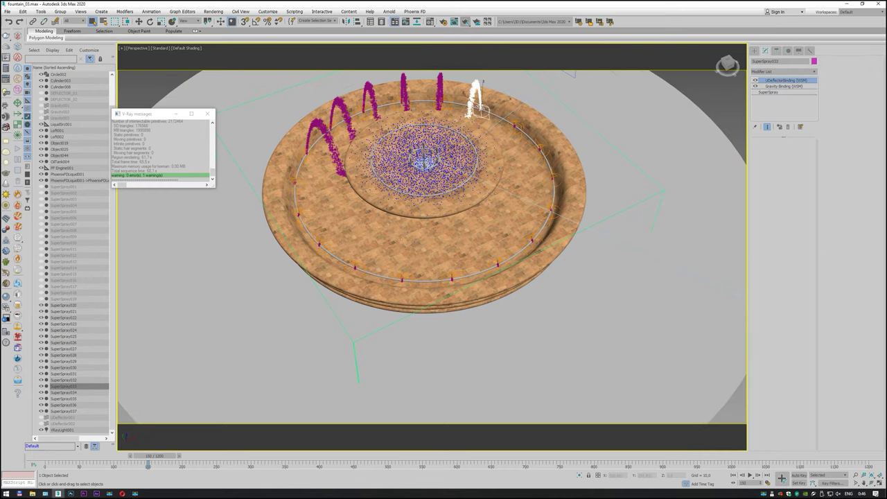
click(769, 93)
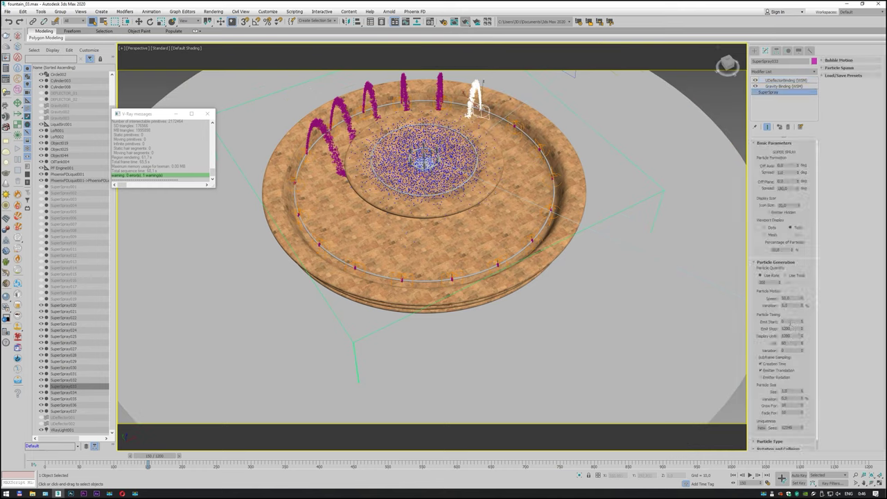
double_click(790, 322)
text(150)
key(Return)
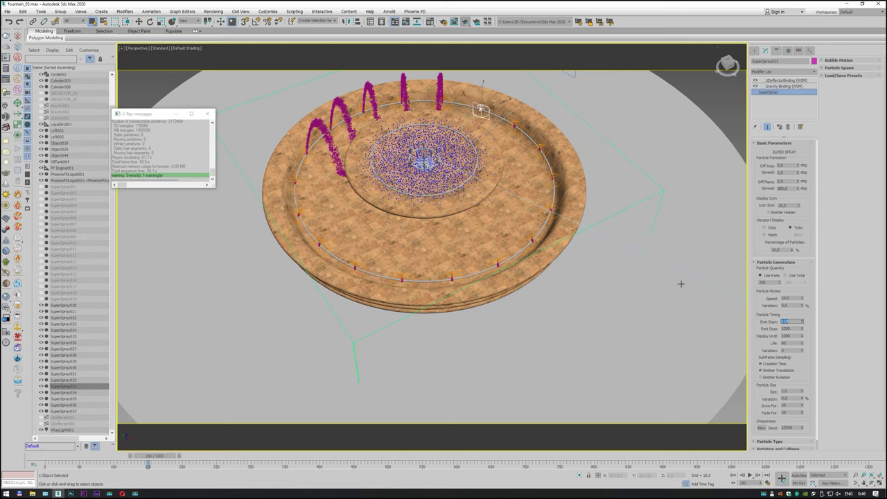
click(438, 90)
click(772, 93)
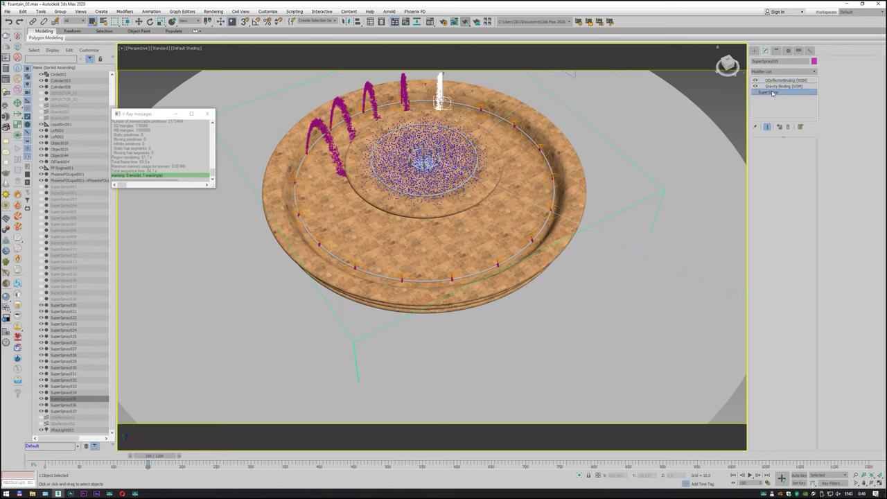
drag(790, 322, 760, 322)
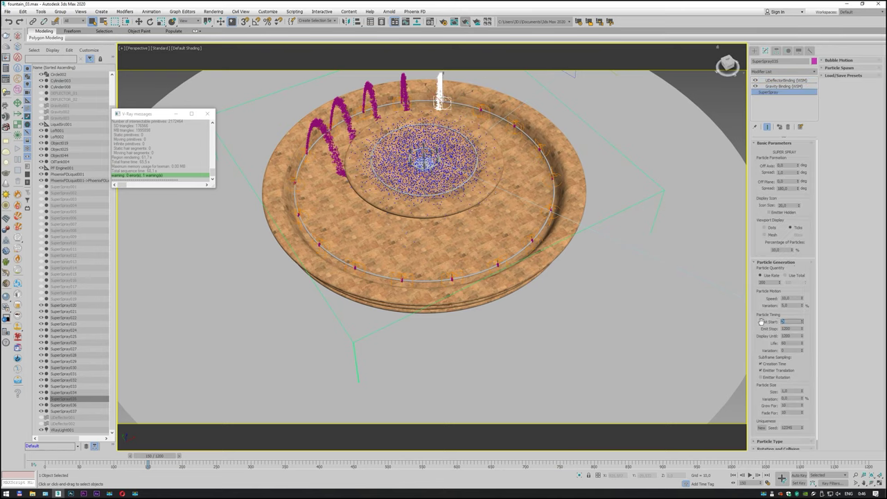
text(200)
key(Return)
- Set SuperSpray037's emit start to 50 and SuperSpray022's to 150
click(771, 94)
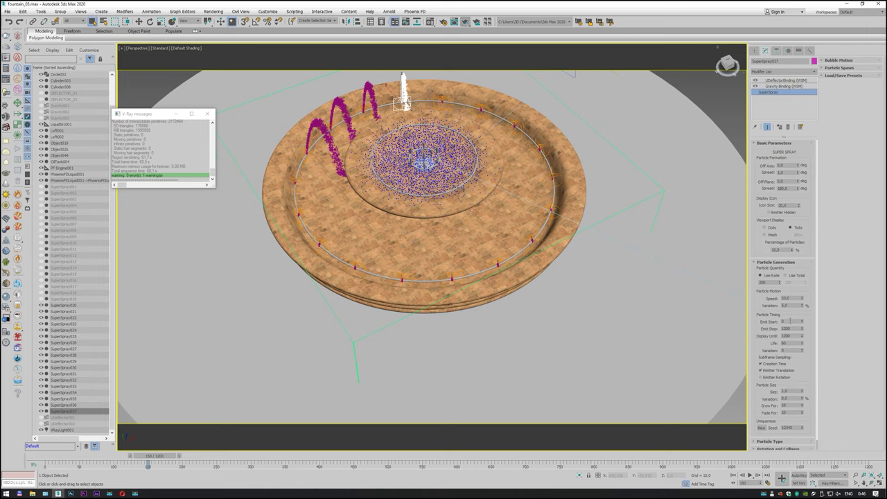
double_click(789, 321)
text(50)
key(Return)
click(367, 104)
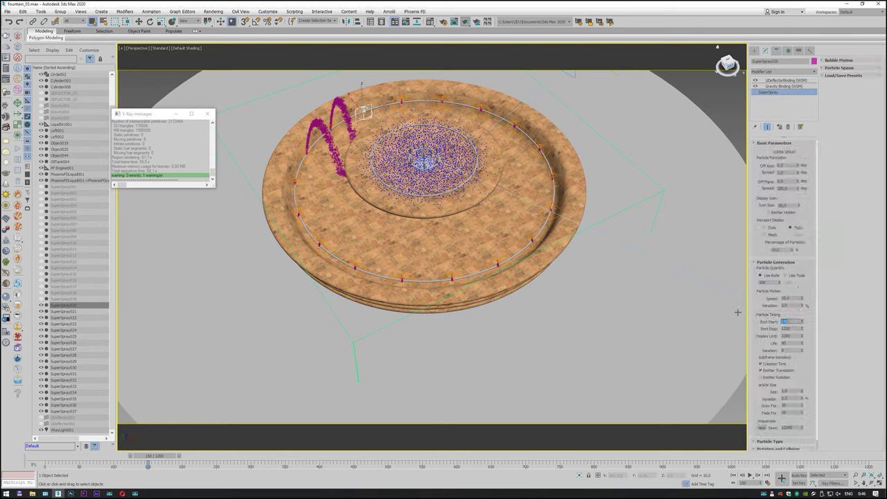
click(338, 103)
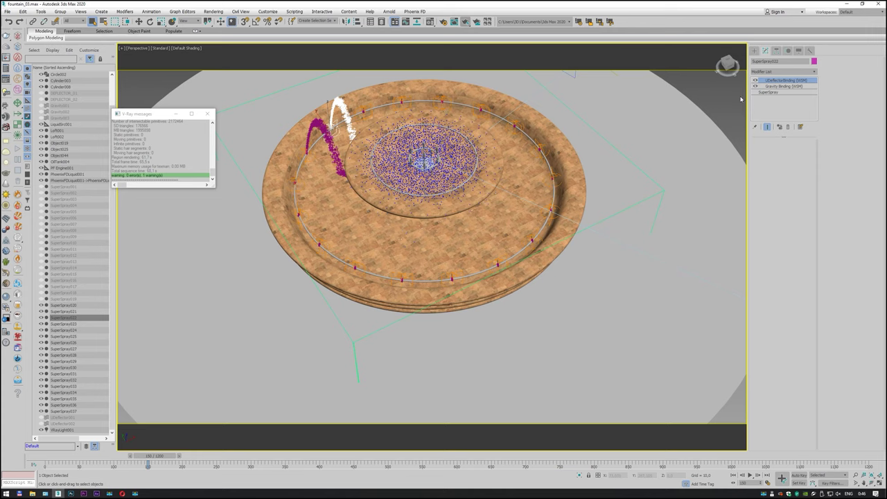
click(783, 93)
double_click(791, 321)
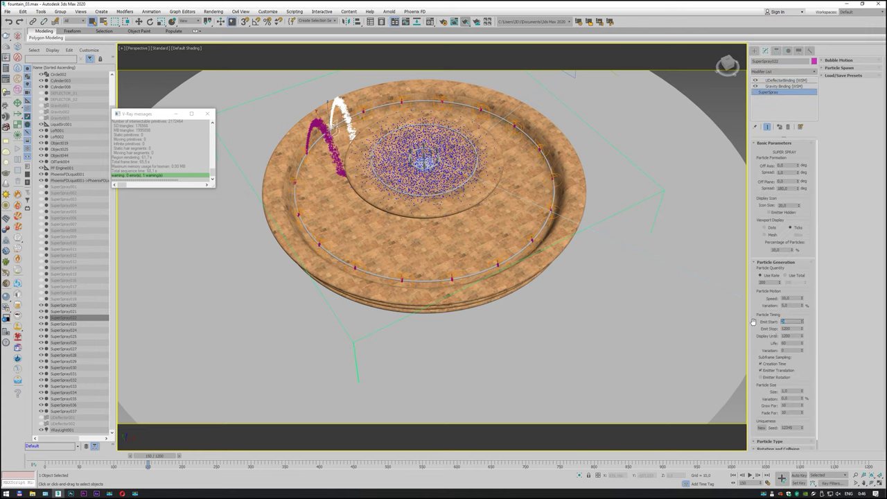
text(150)
key(Return)
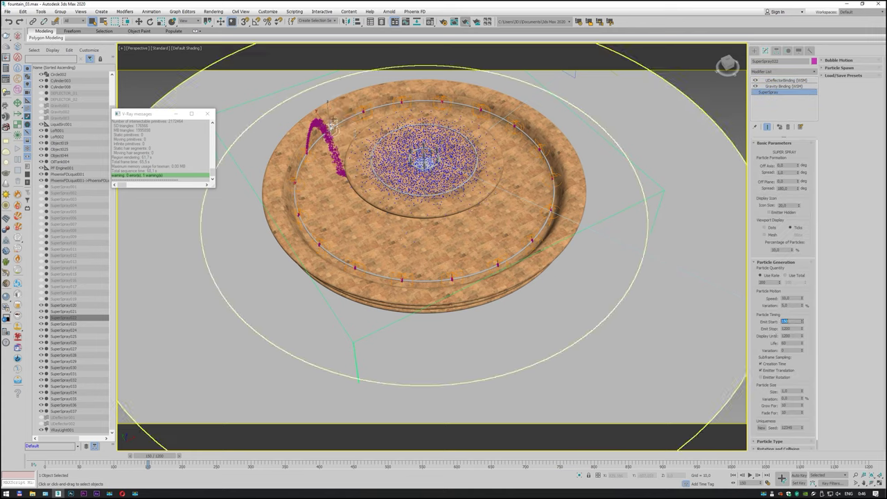
- Set SuperSpray024's emit start to 150
click(319, 128)
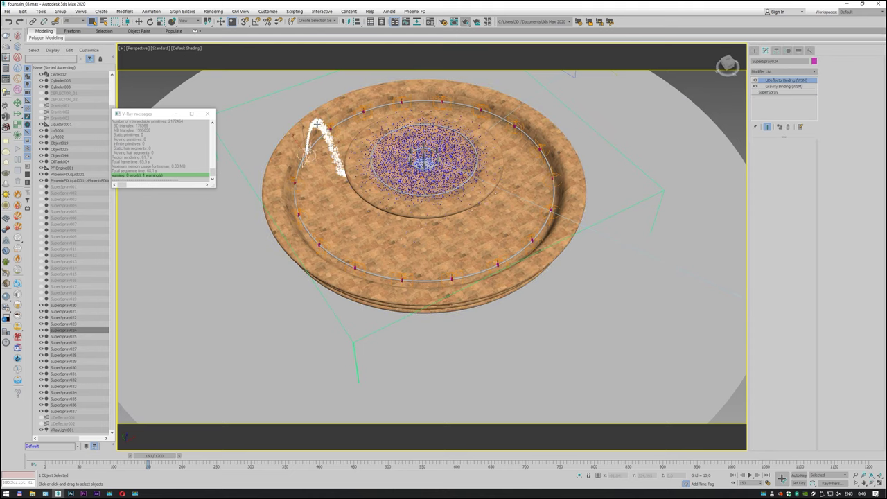
click(771, 93)
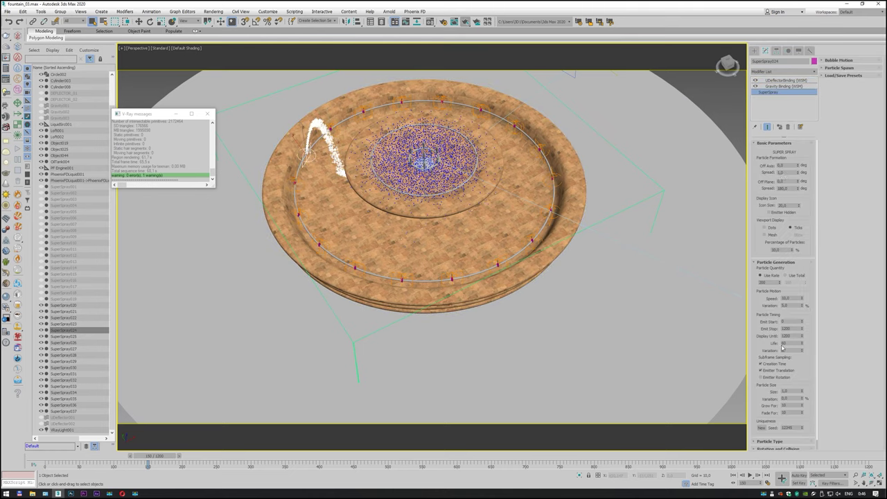
double_click(782, 322)
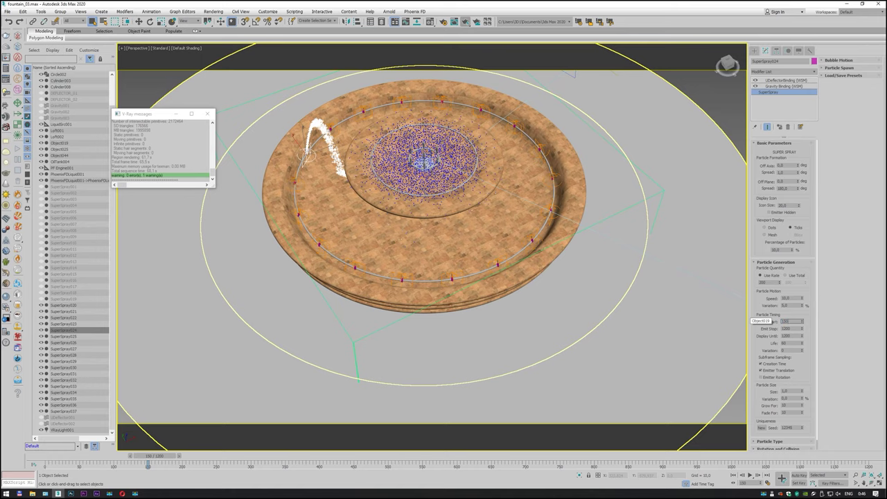
text(150)
key(Return)
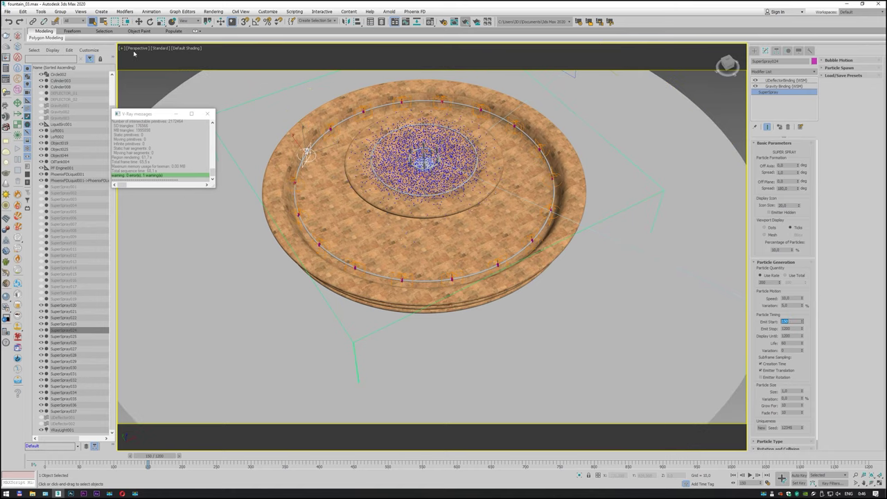
- Orbit to a lower angle and range-select SuperSpray019 through SuperSpray001 in the Scene Explorer
scroll(374, 228, down, 5)
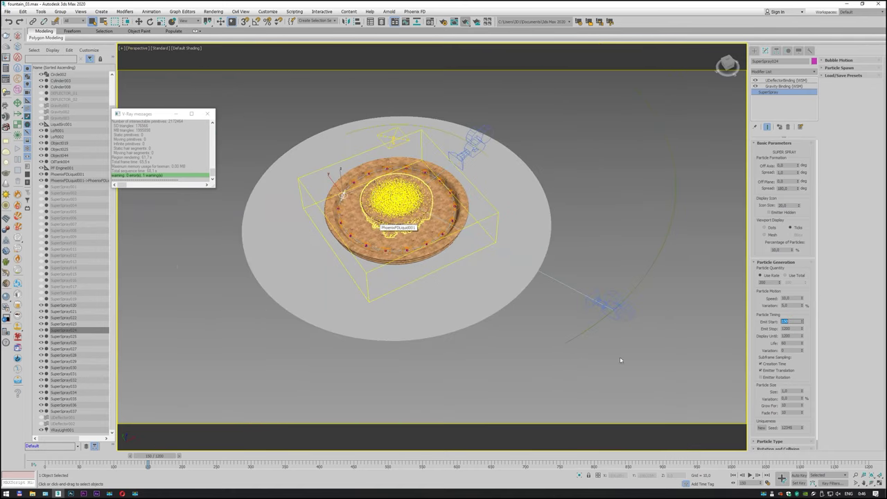
alt+middle_drag(374, 229, 374, 175)
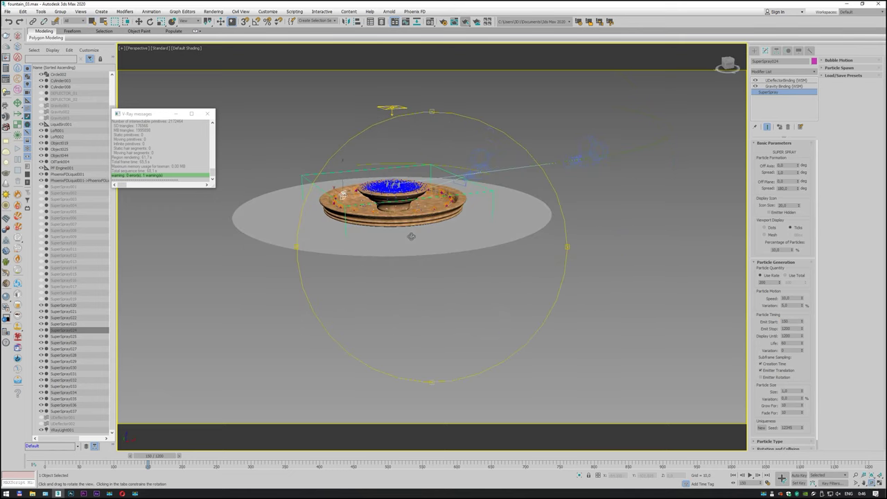
scroll(374, 175, up, 5)
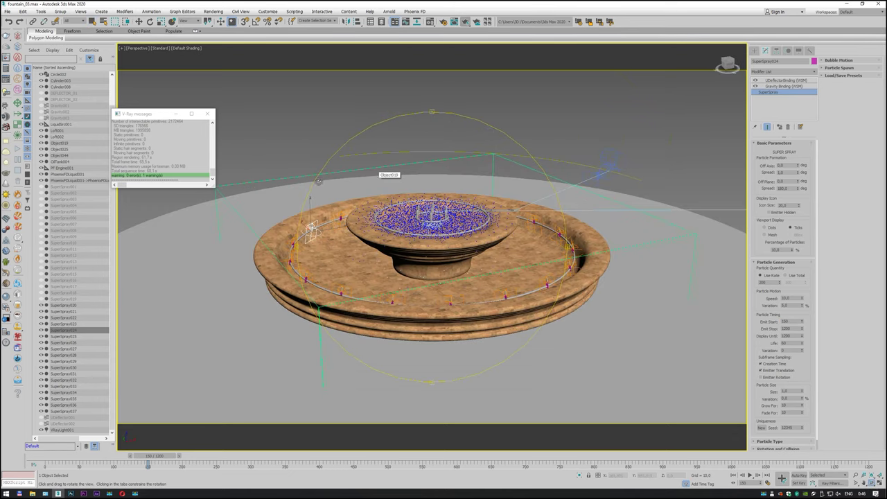
click(56, 300)
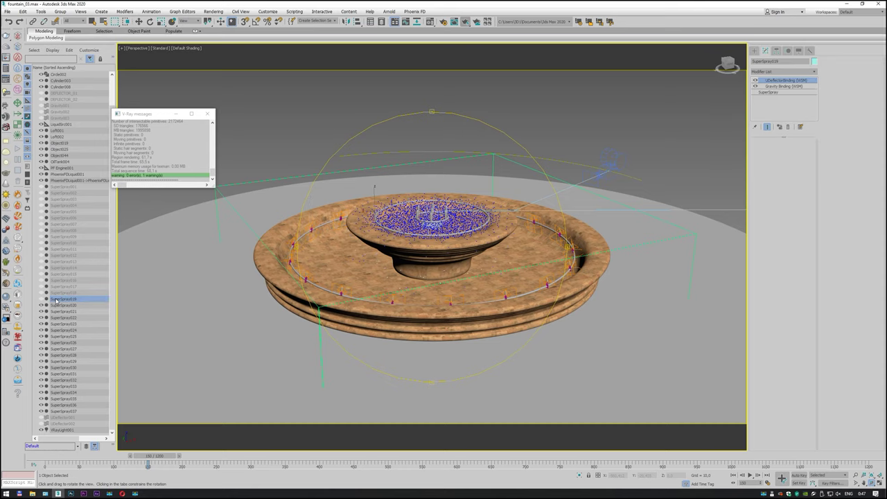
shift+click(59, 187)
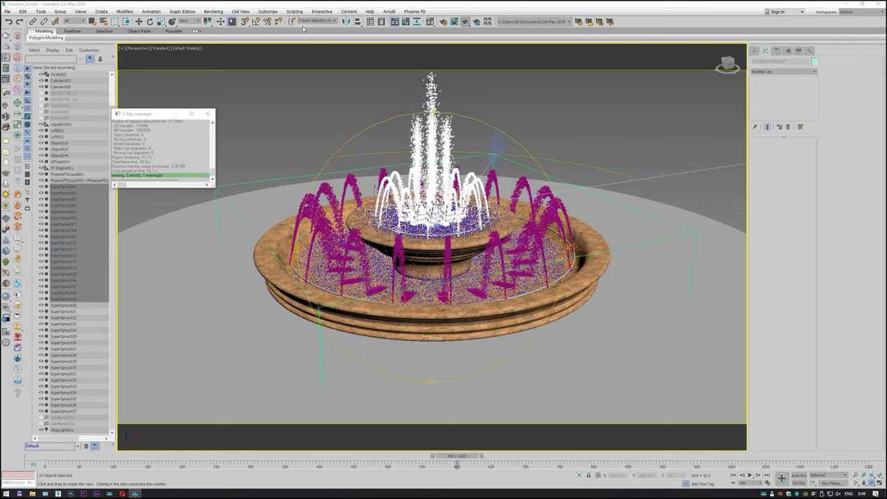
- In the Material Editor, set the water VRayMtl's diffuse colour to white
click(430, 22)
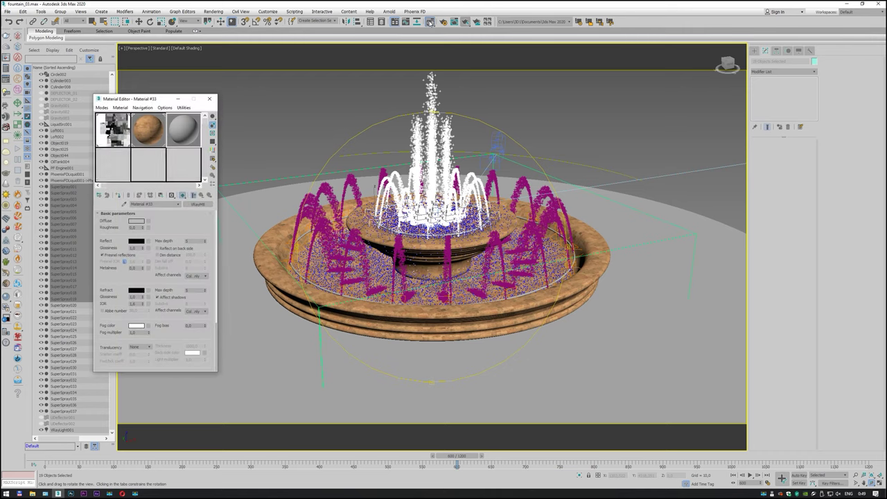
click(98, 196)
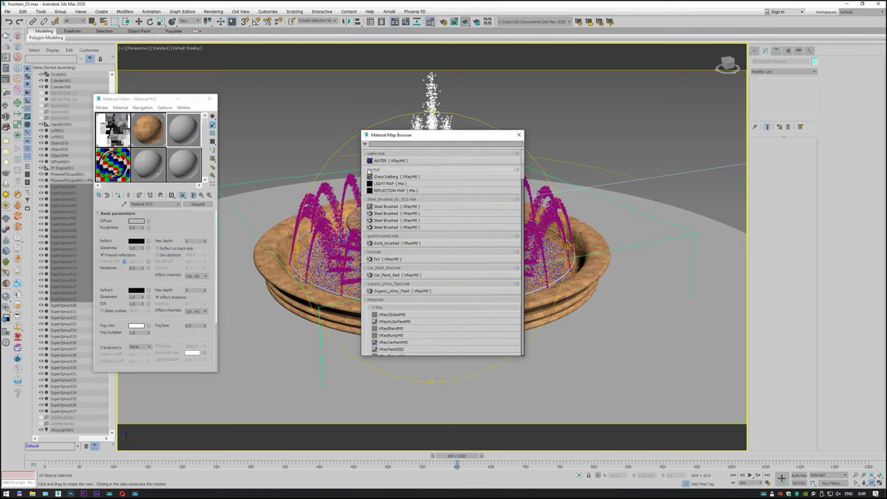
key(Escape)
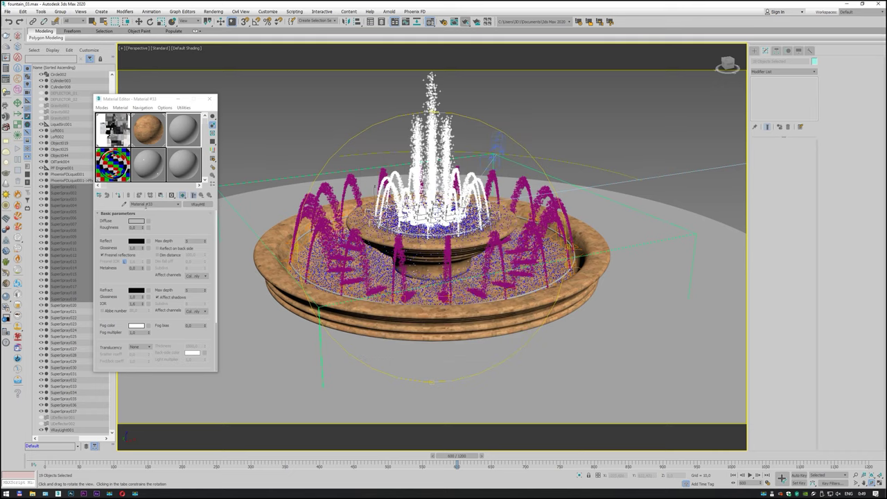
click(138, 222)
drag(206, 75, 205, 46)
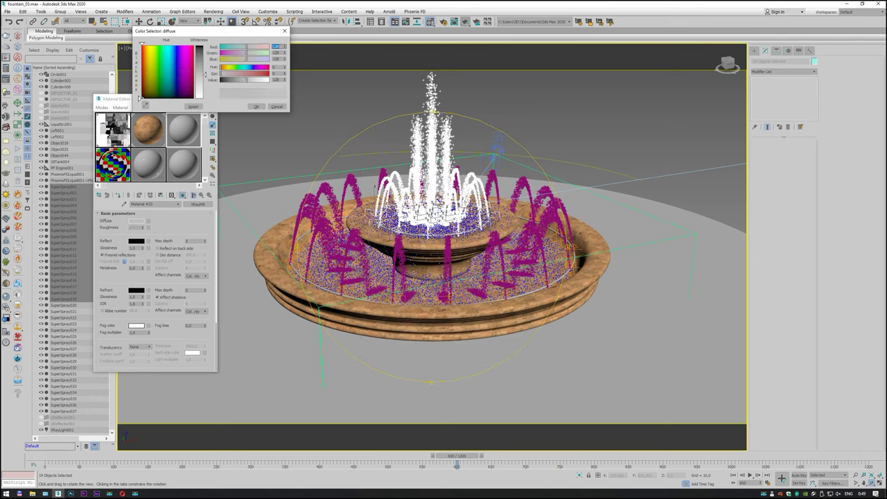
click(257, 107)
- Lighten the reflection colour, set reflection glossiness to 0,7 and make refraction fully white
click(136, 240)
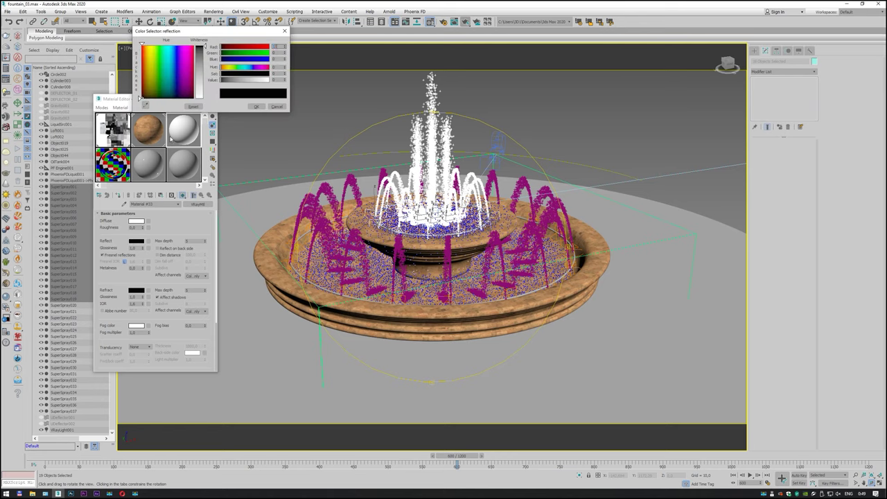
click(139, 68)
mouse_move(139, 67)
mouse_down()
mouse_move(151, 67)
mouse_move(140, 97)
mouse_up()
double_click(133, 247)
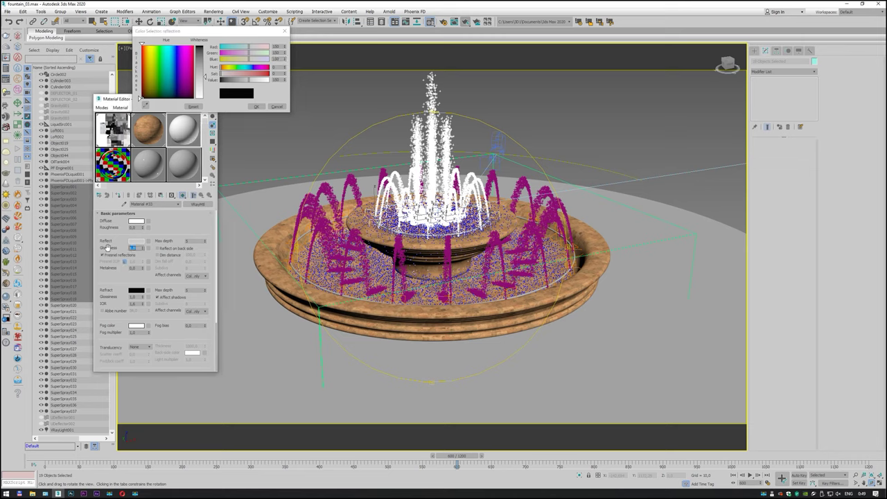
text(0,7)
click(135, 290)
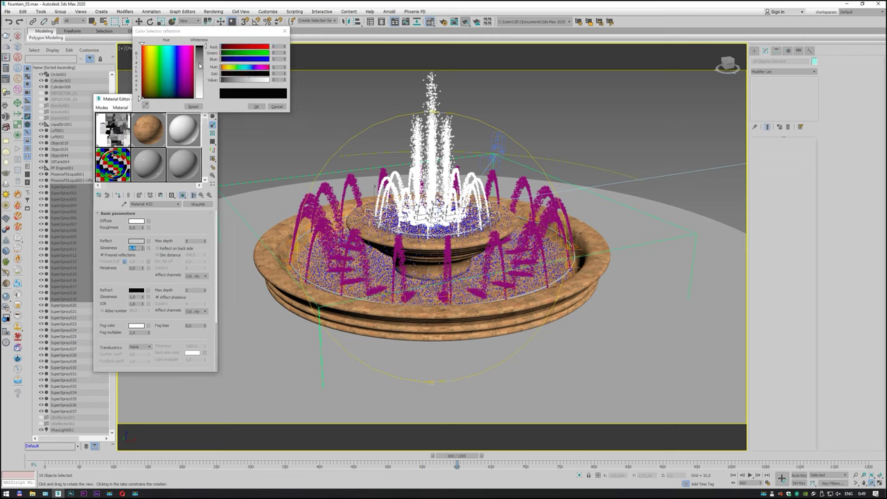
drag(200, 65, 201, 98)
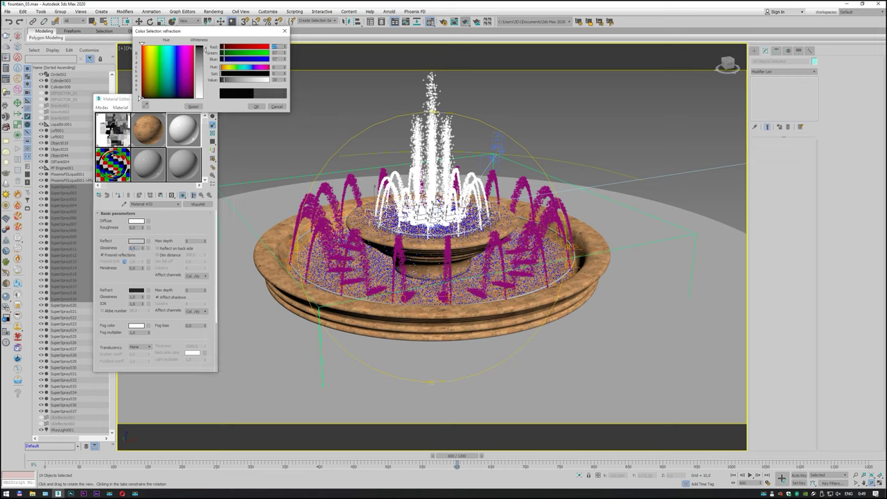
click(254, 107)
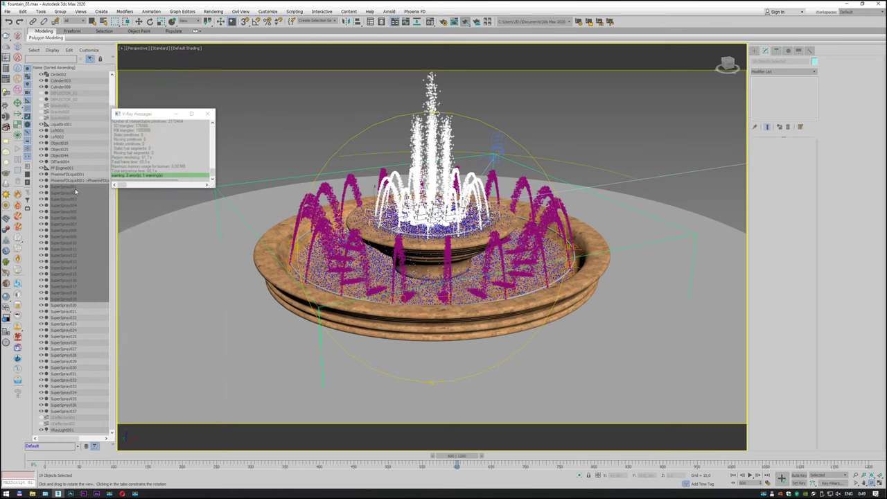
- Select SuperSpray001–037 and show a checker background behind the water material preview
click(71, 186)
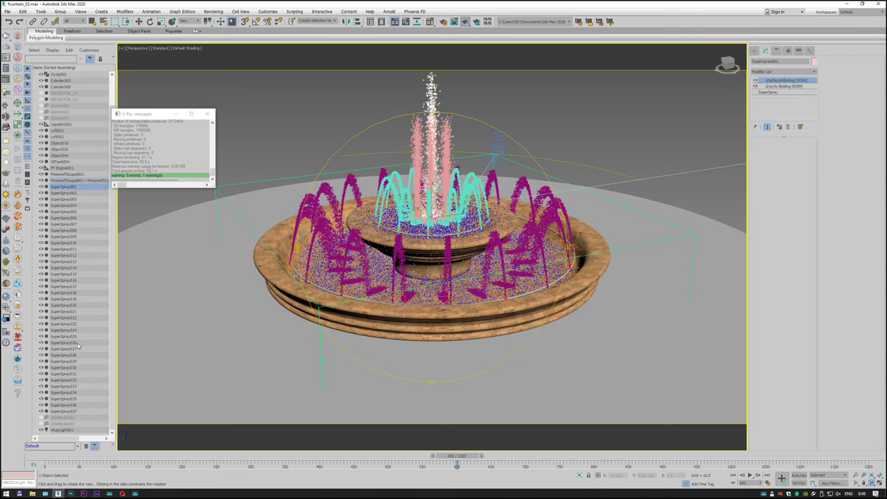
shift+click(77, 412)
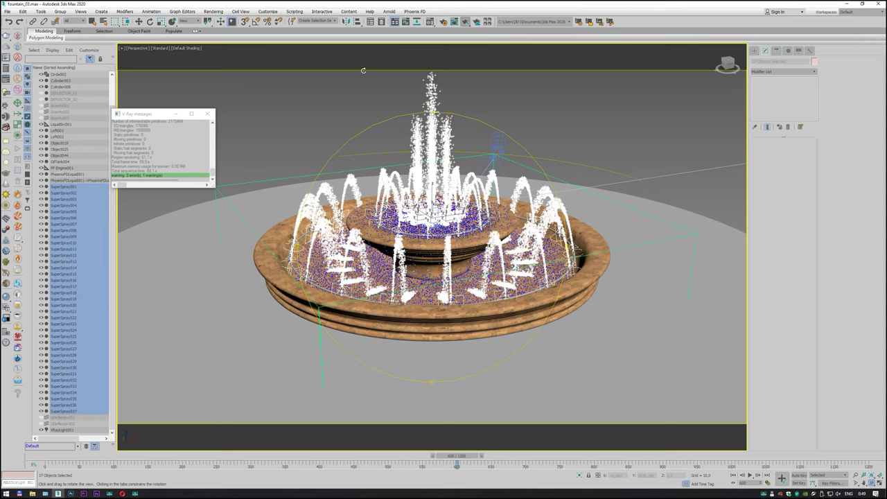
click(430, 22)
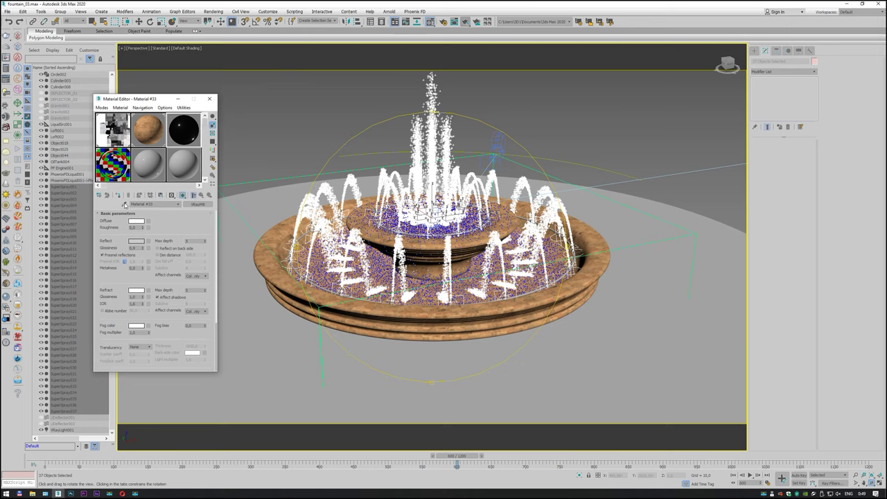
click(212, 133)
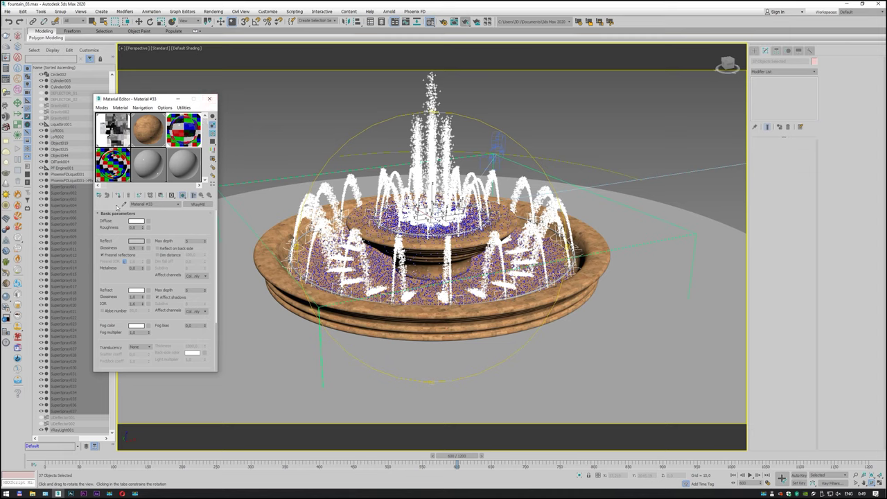
- Close the Material Editor and select the PhoenixFDLiquid001 simulator
click(211, 100)
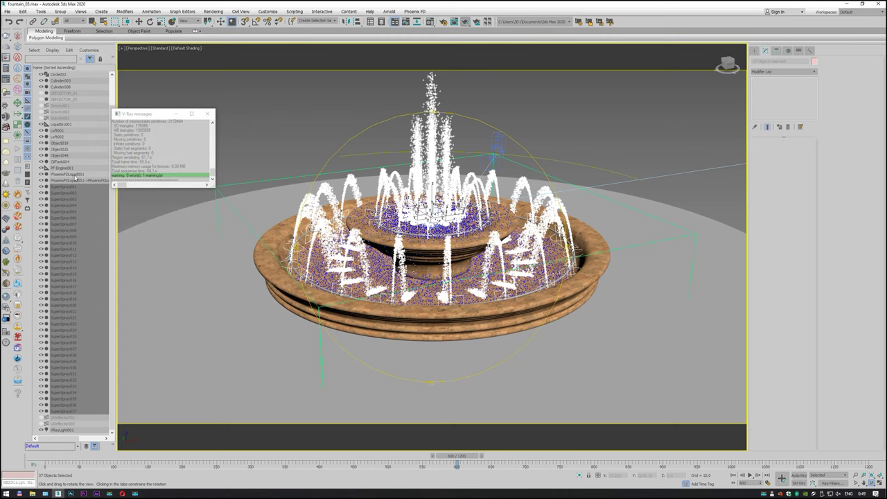
click(69, 174)
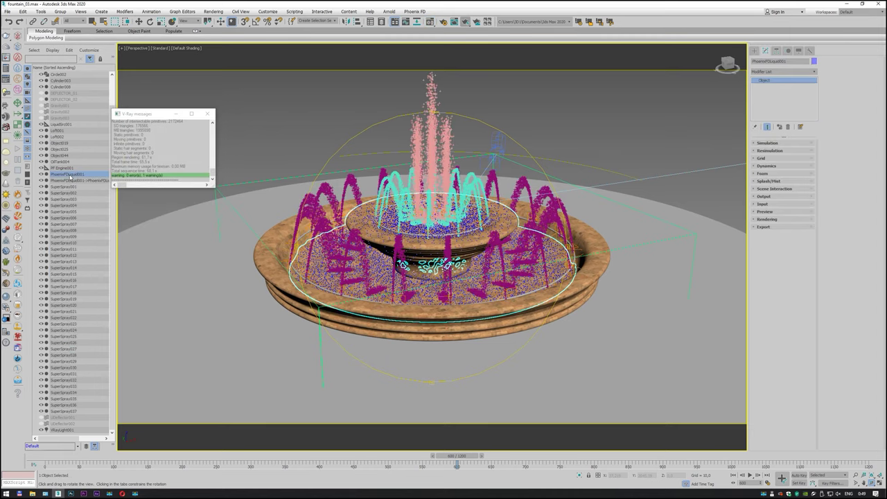
click(430, 22)
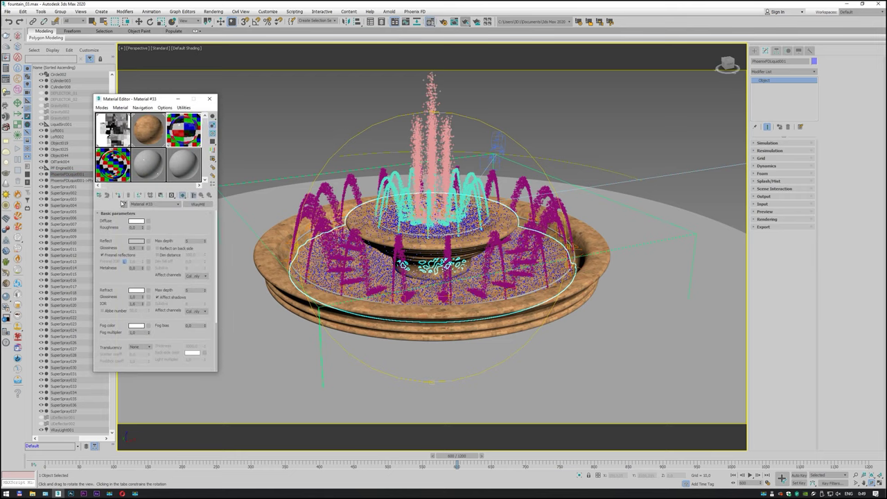
- Render the fountain in V-Ray, then switch to Camera001 and render it again
click(209, 101)
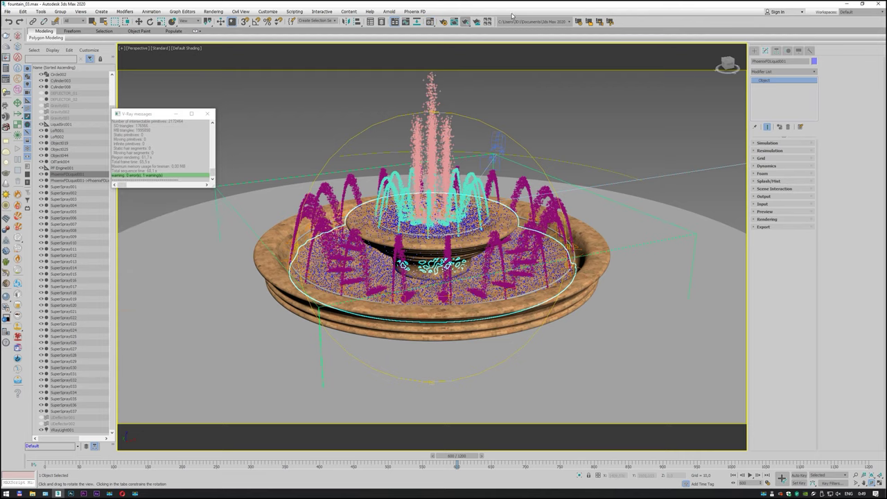
click(487, 21)
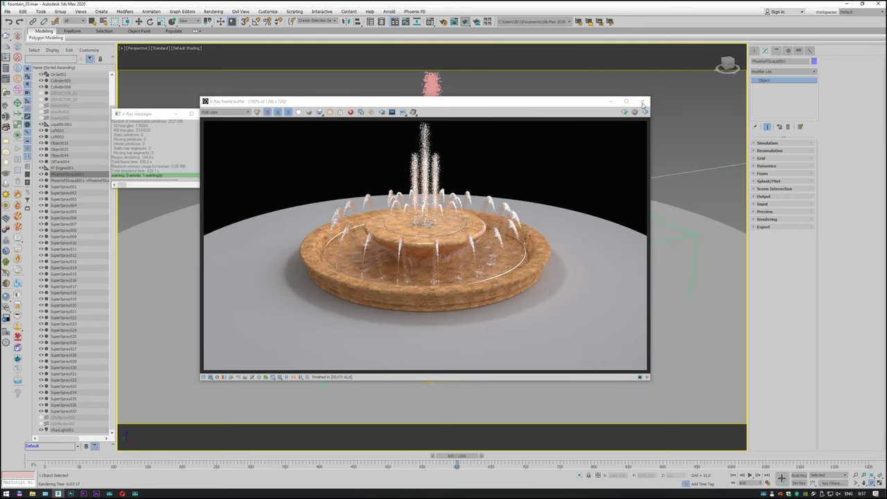
click(642, 102)
key(c)
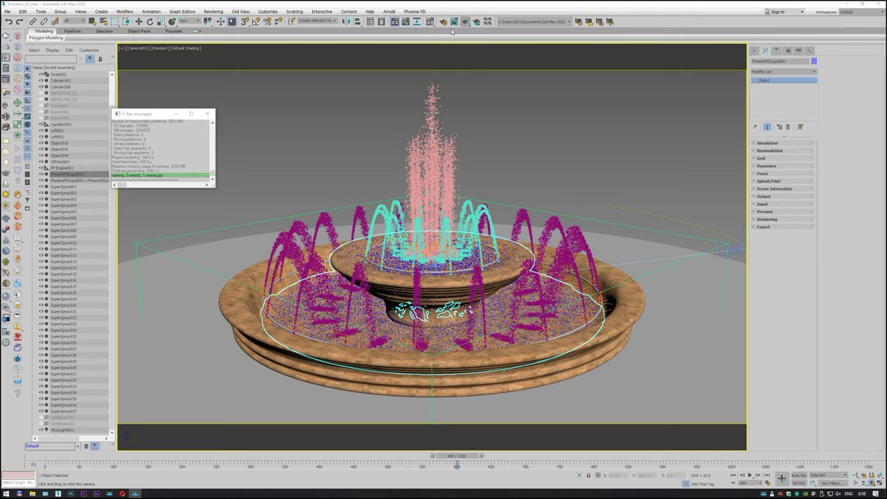
click(465, 22)
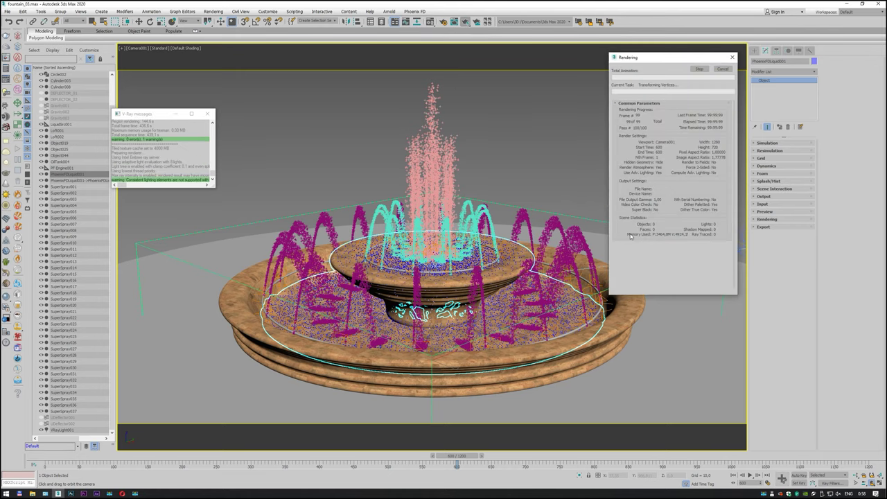